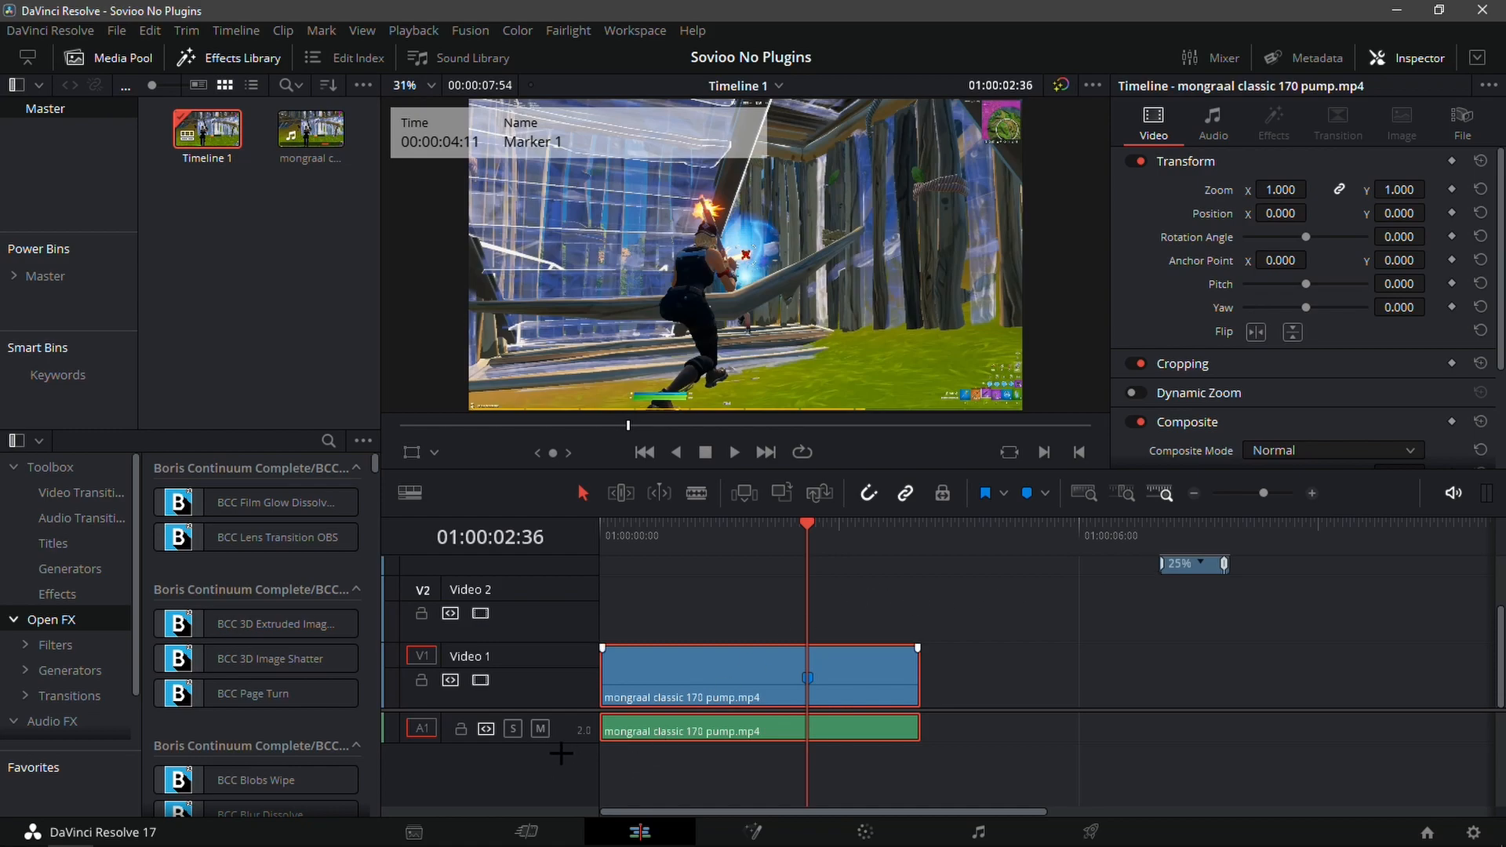
# Enlarge audio track A1 so its waveform is displayed, and hide the media pool
pyautogui.moveTo(574, 742); pyautogui.dragTo(575, 758)
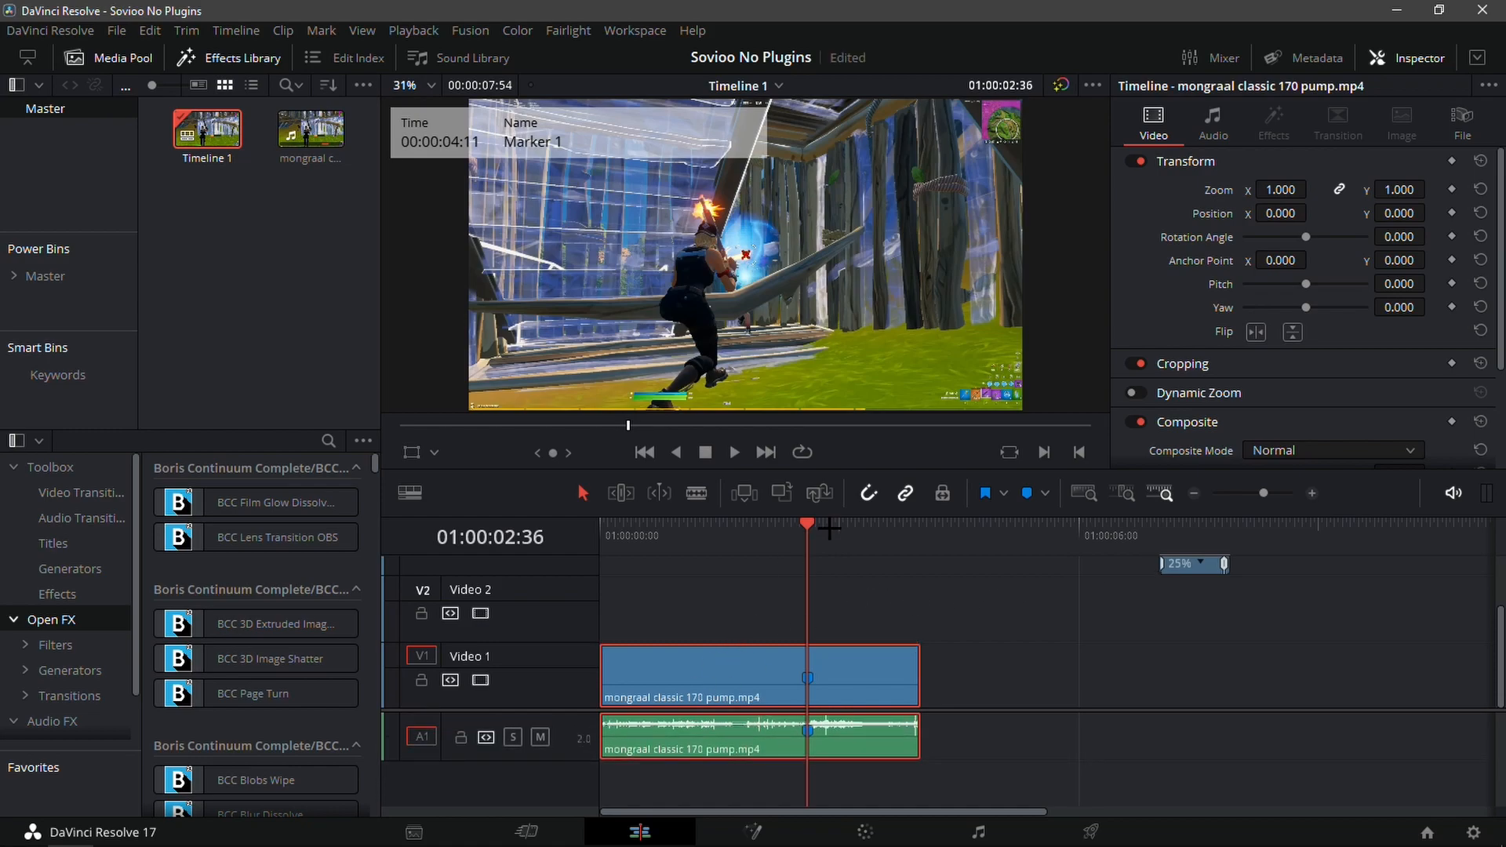
pyautogui.moveTo(788, 534)
pyautogui.mouseDown()
pyautogui.moveTo(747, 534)
pyautogui.moveTo(840, 534)
pyautogui.moveTo(809, 541)
pyautogui.mouseUp()
pyautogui.click(998, 663)
pyautogui.keyDown('alt'); pyautogui.click(901, 677); pyautogui.keyUp('alt')
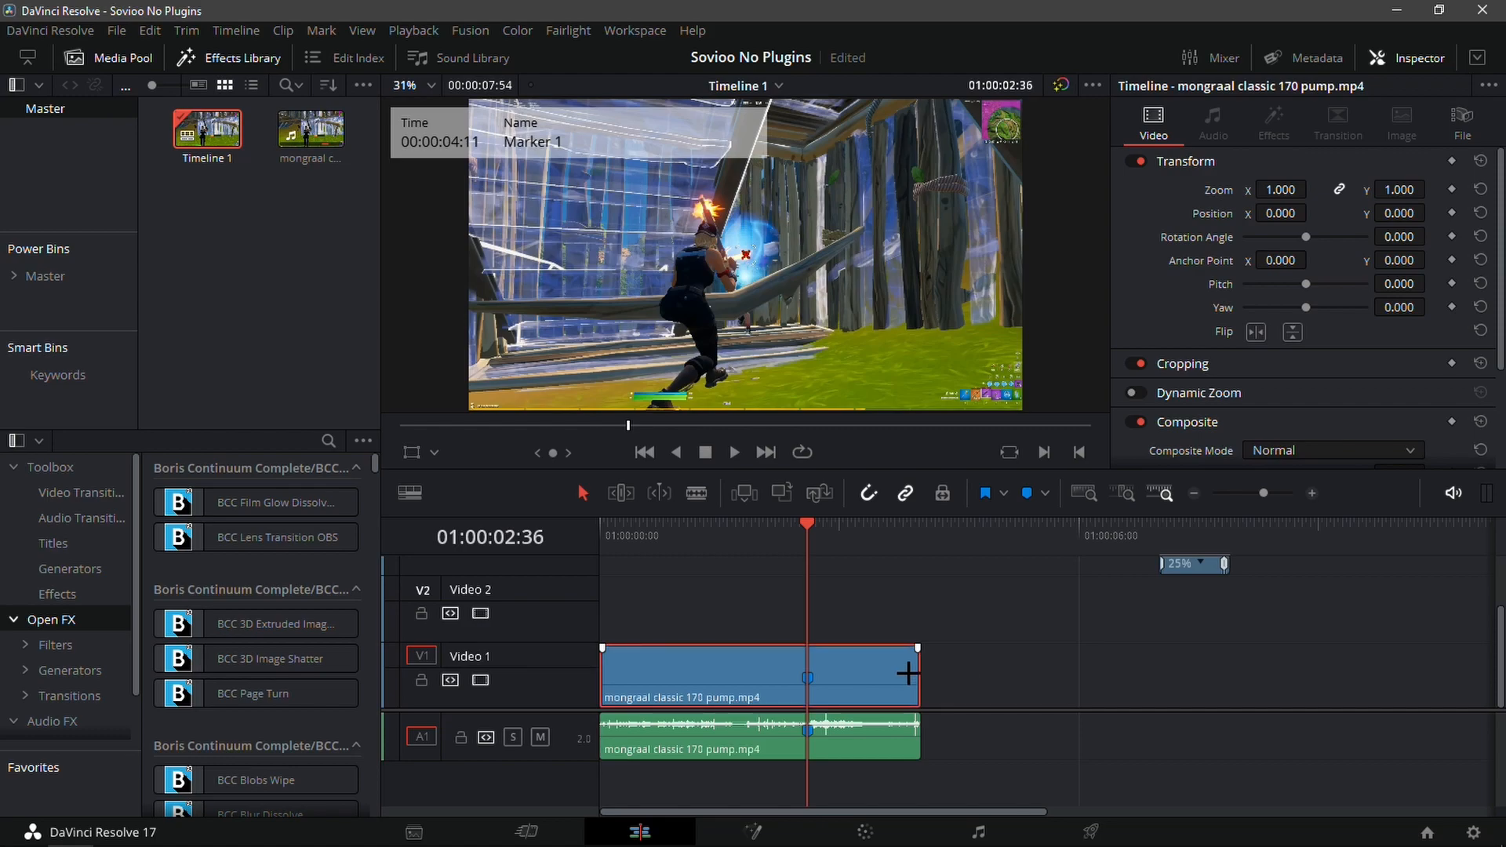
pyautogui.click(1003, 659)
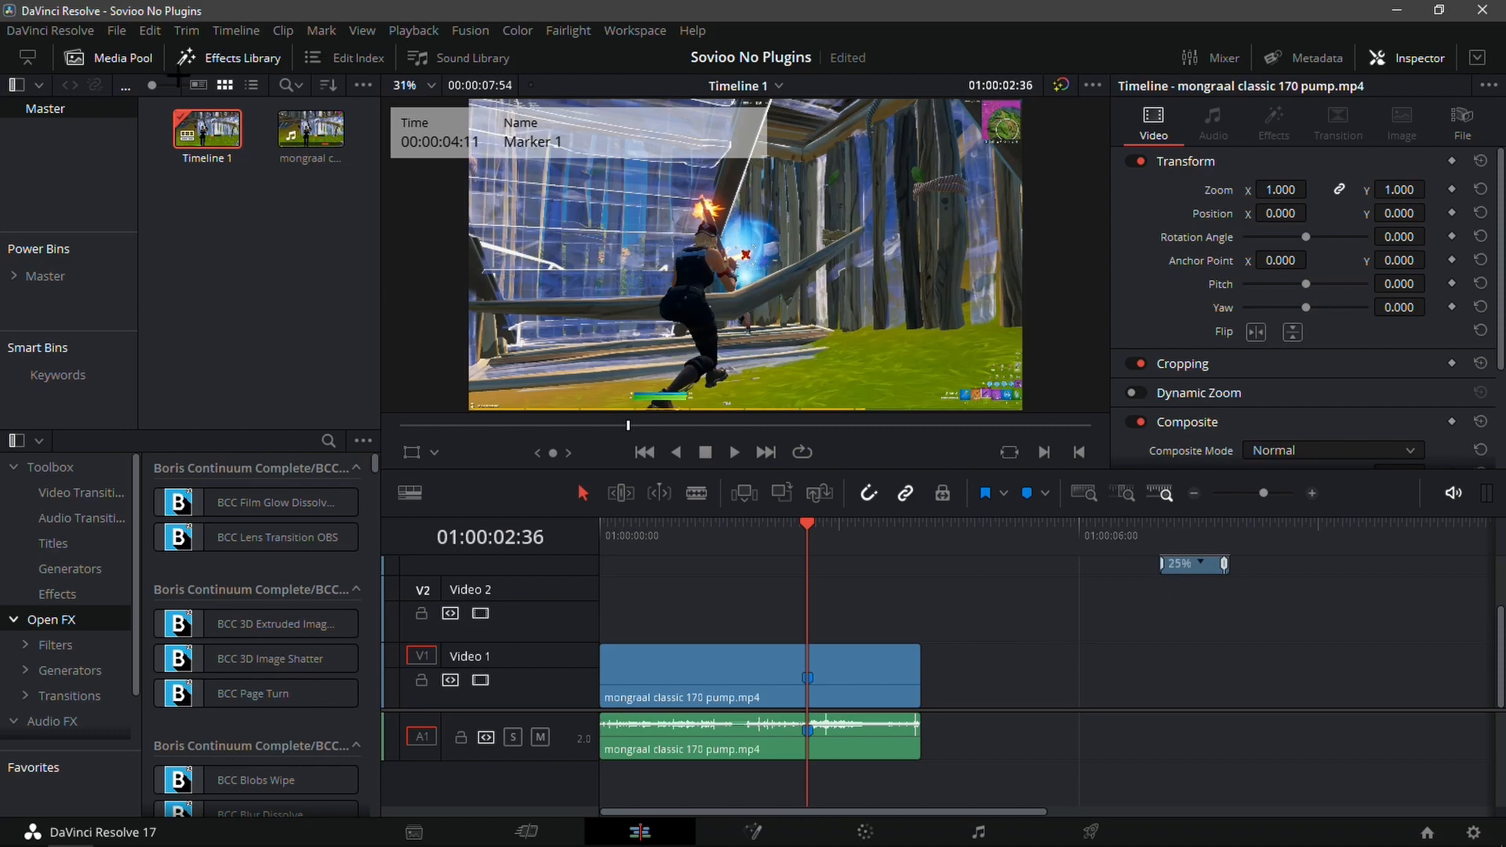
pyautogui.click(75, 57)
# Enable retime controls on the gameplay video clip and add a speed point at the marker at 01:00:02:36
pyautogui.click(869, 657)
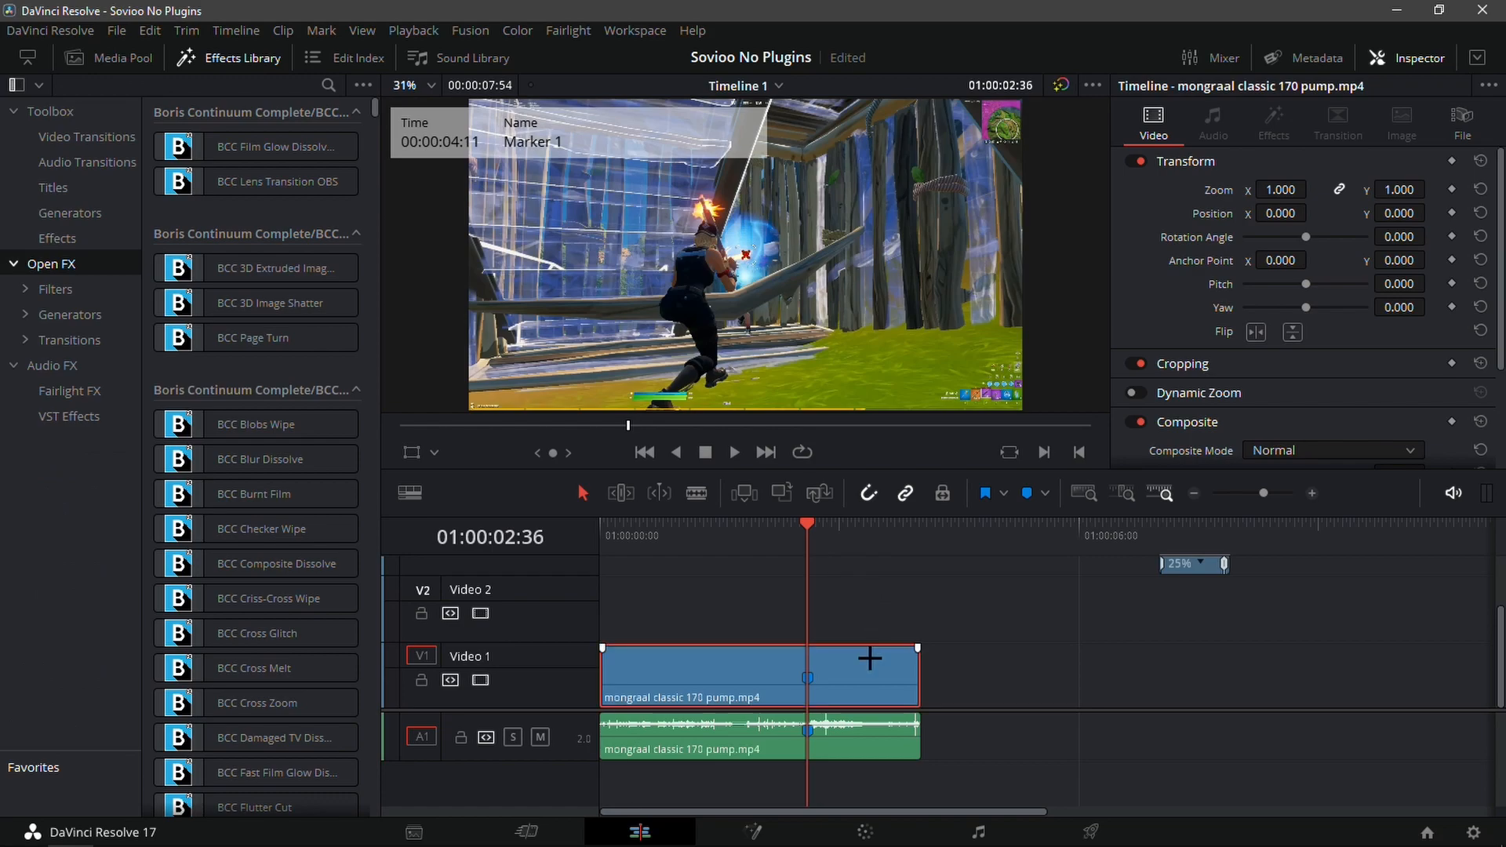
pyautogui.rightClick(848, 675)
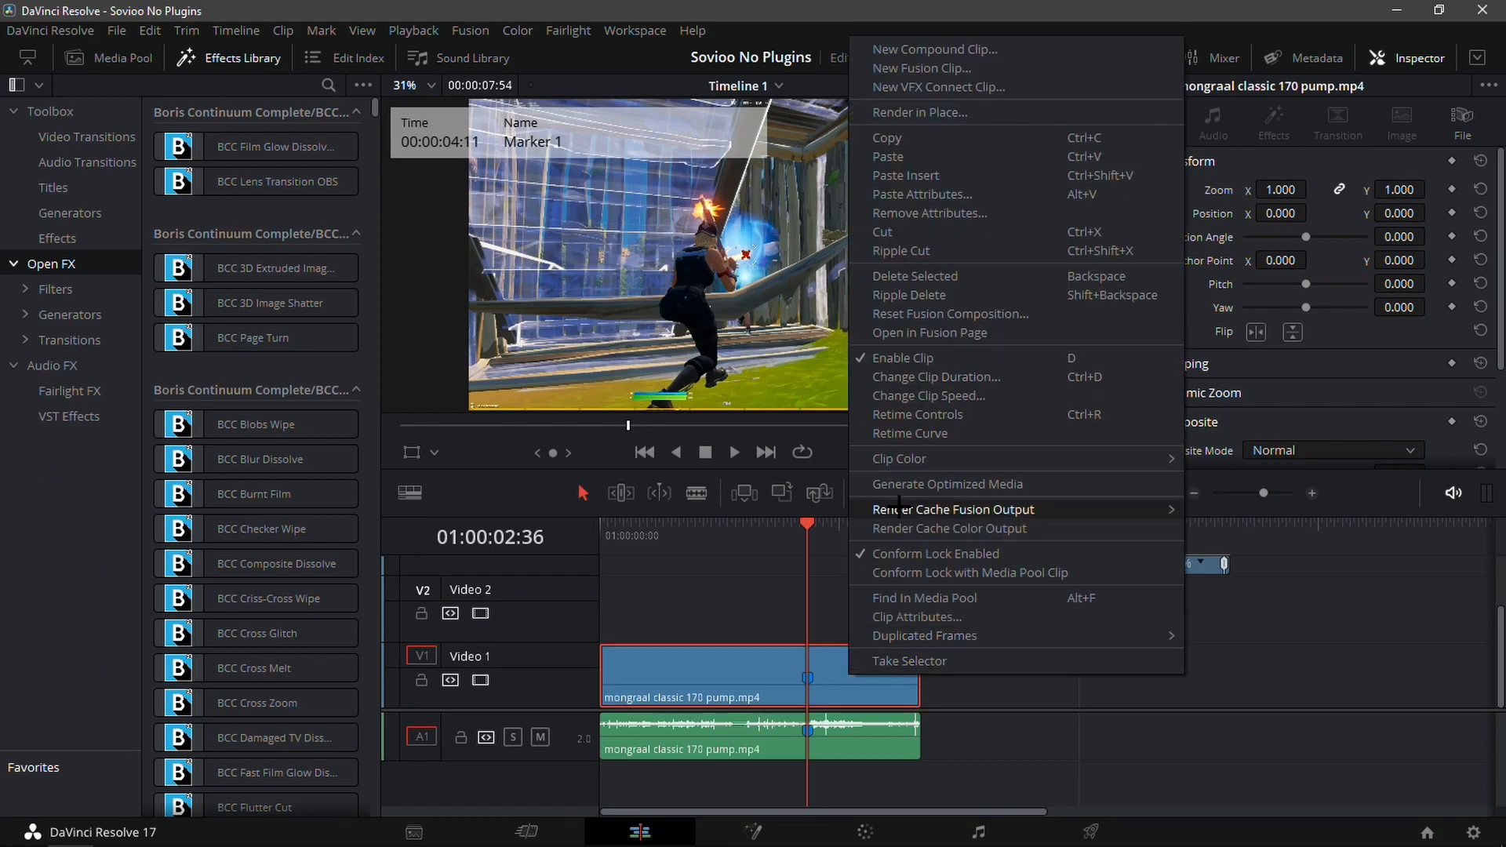
pyautogui.click(910, 416)
pyautogui.click(771, 698)
pyautogui.click(814, 644)
# Add two more speed points to the video clip, at 01:00:02:06 and 01:00:02:21
pyautogui.click(1309, 491)
pyautogui.moveTo(1074, 544); pyautogui.dragTo(831, 571)
pyautogui.press('space')
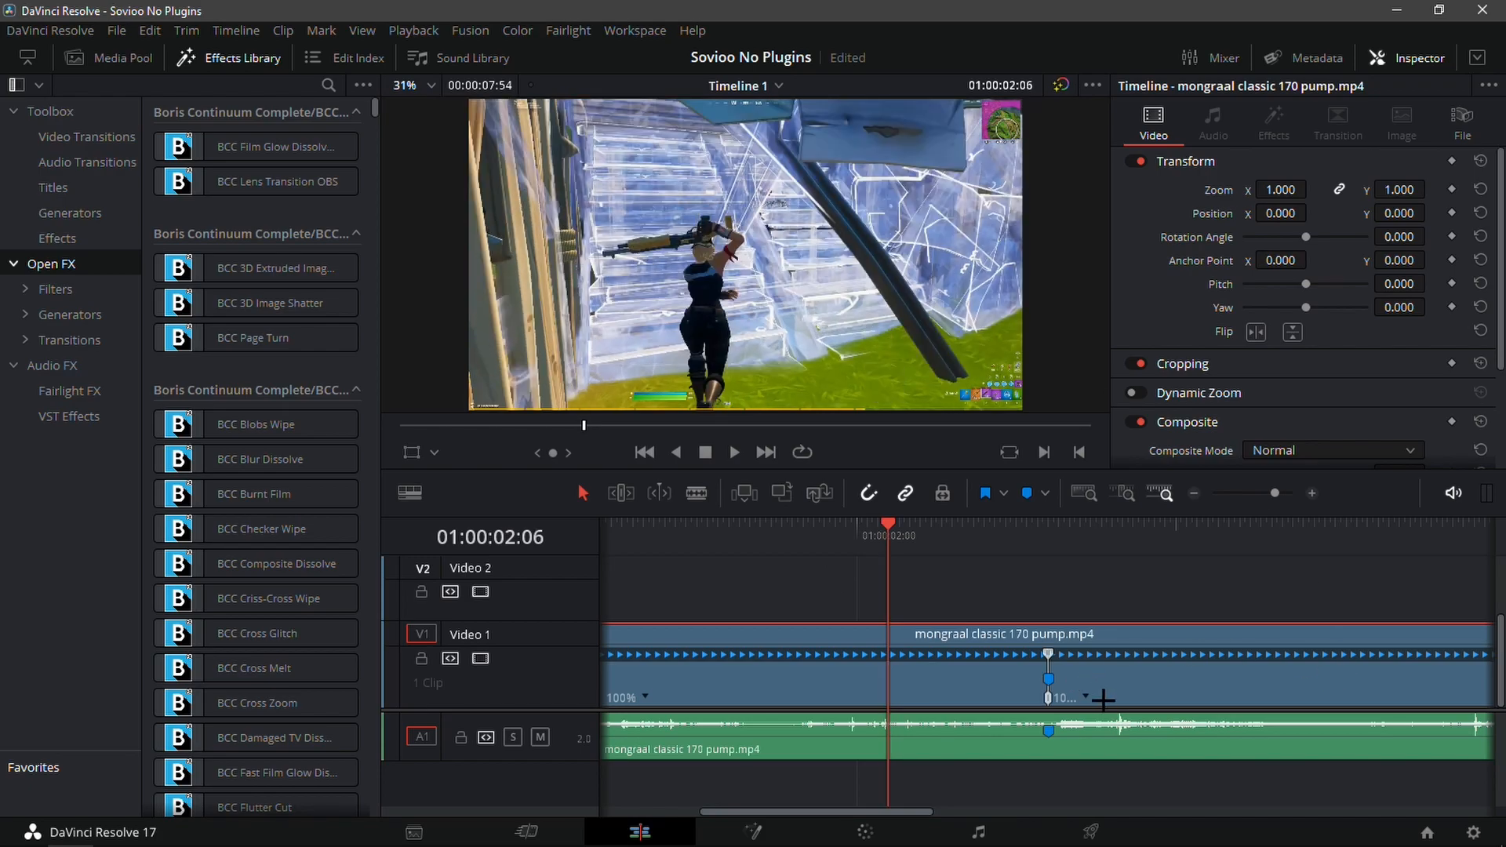
pyautogui.rightClick(1283, 696)
pyautogui.click(1325, 640)
pyautogui.moveTo(961, 525); pyautogui.dragTo(968, 526)
pyautogui.rightClick(985, 695)
pyautogui.click(1008, 644)
# Slow the segment that starts at 01:00:02:06 to 25% speed
pyautogui.rightClick(934, 695)
pyautogui.moveTo(1005, 694)
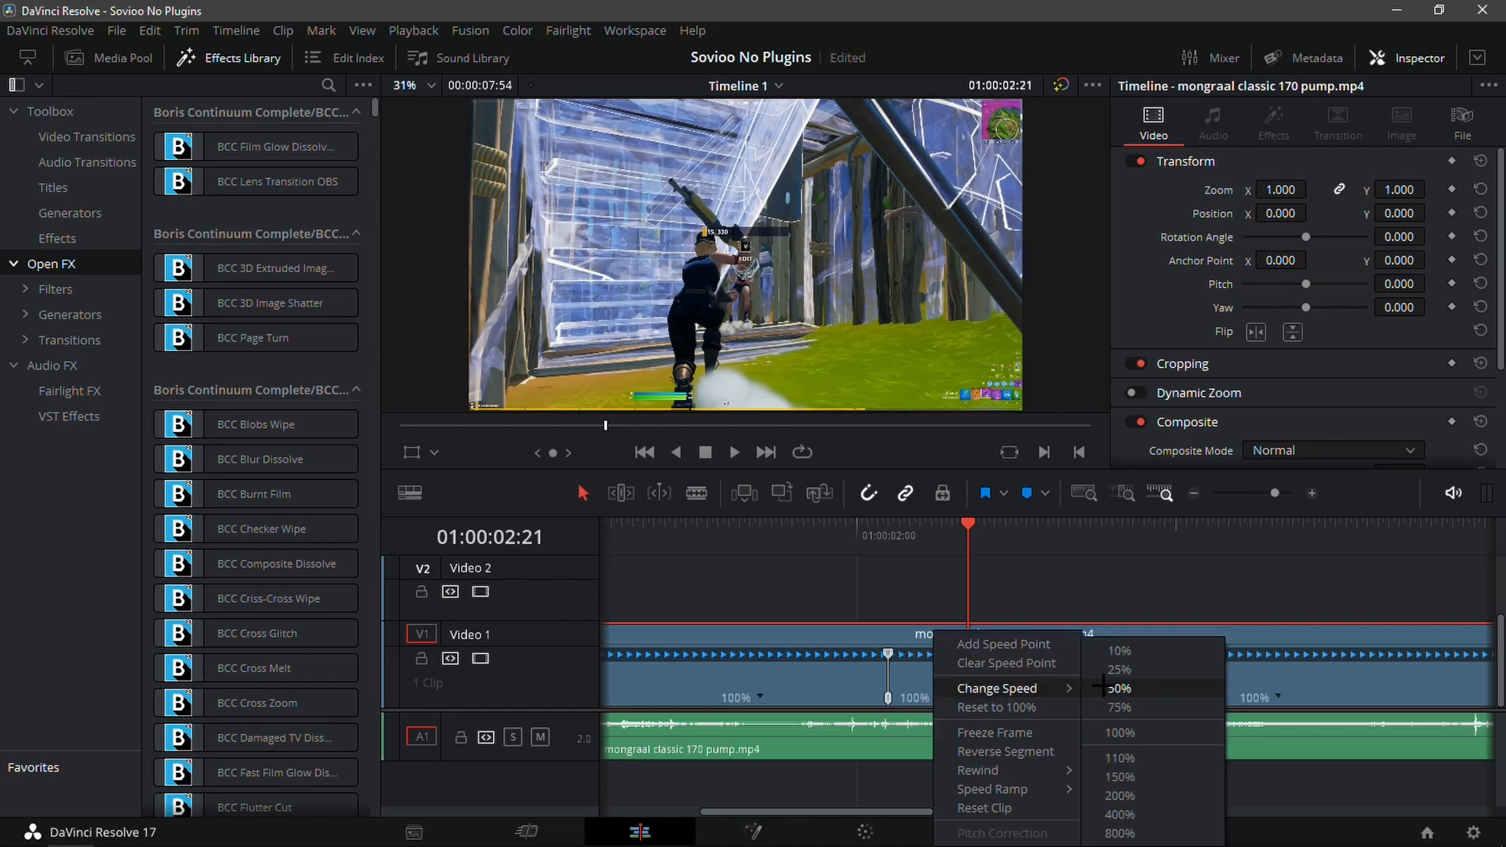
pyautogui.click(1123, 666)
pyautogui.press('space')
# Speed up the short segment following the 25% section to 400%
pyautogui.click(1255, 697)
pyautogui.moveTo(1302, 690)
pyautogui.click(1233, 670)
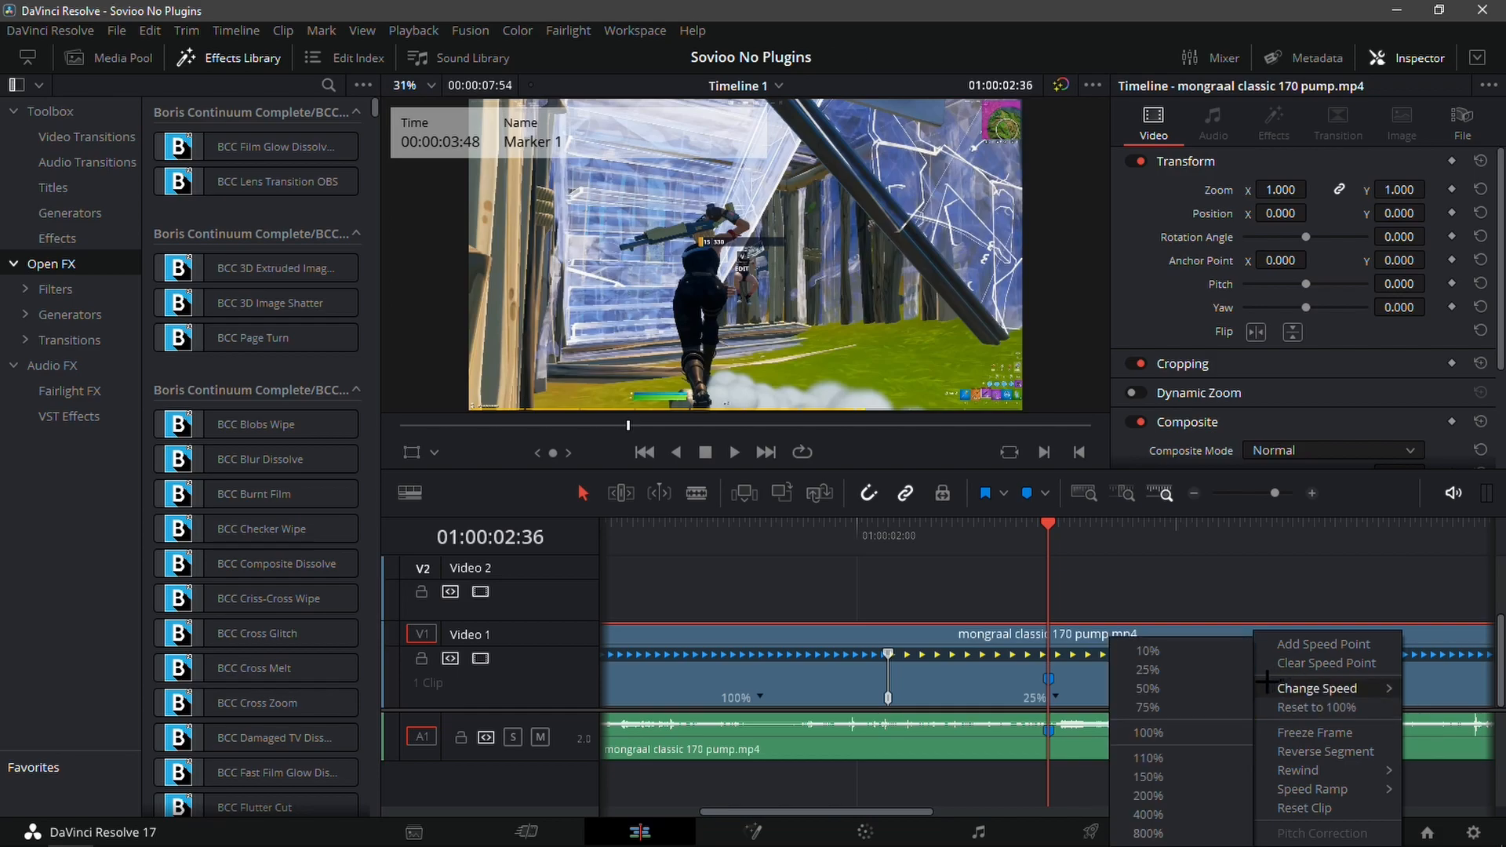
pyautogui.click(1153, 815)
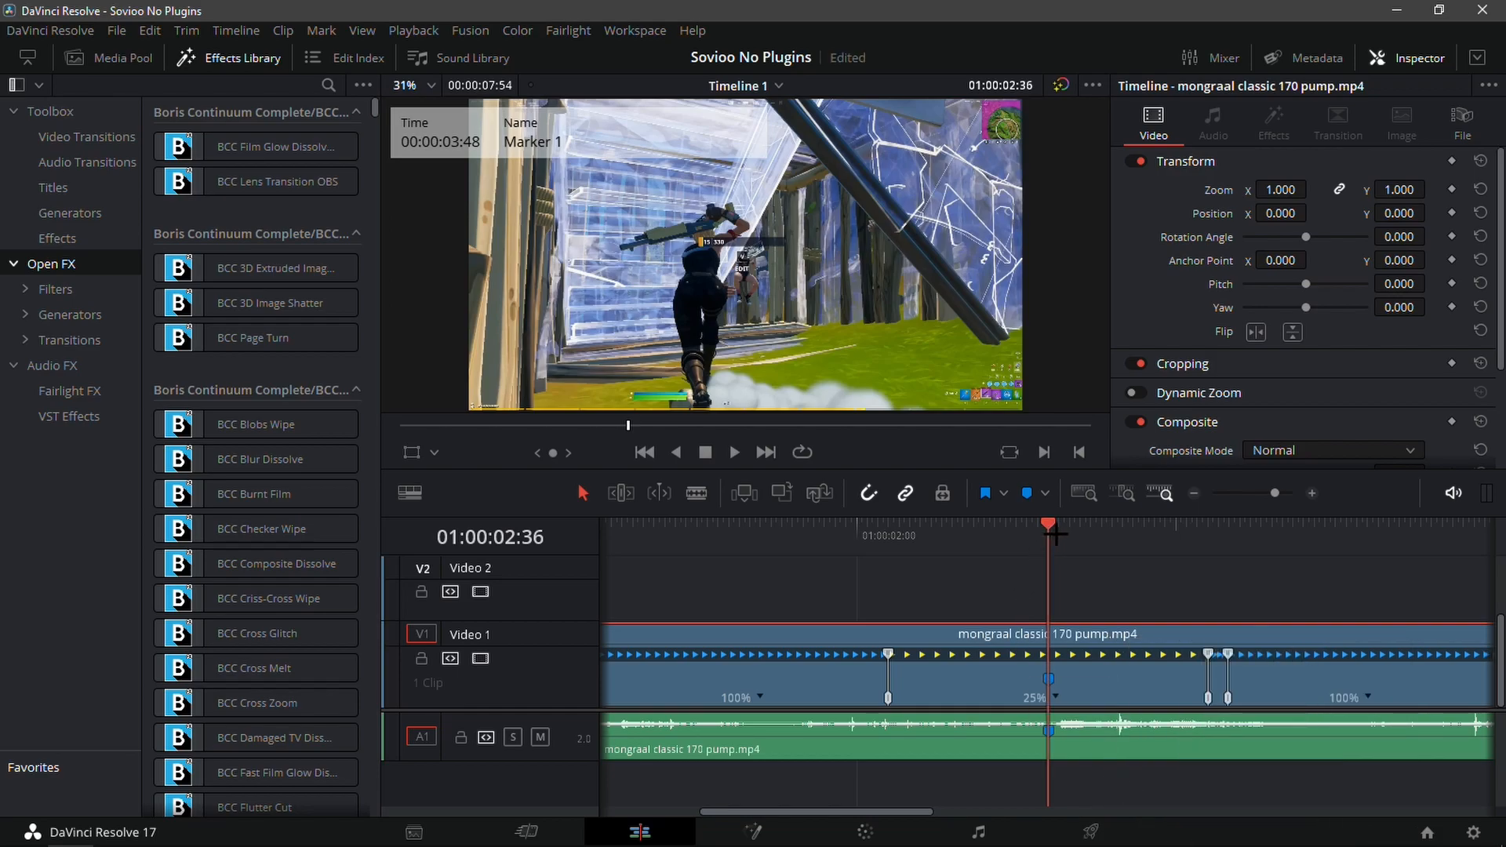
# Move the speed point between the 25% and 400% segments earlier so the 400% segment ends at the marker
pyautogui.click(1311, 493)
pyautogui.moveTo(1365, 697); pyautogui.dragTo(980, 720)
pyautogui.click(1163, 593)
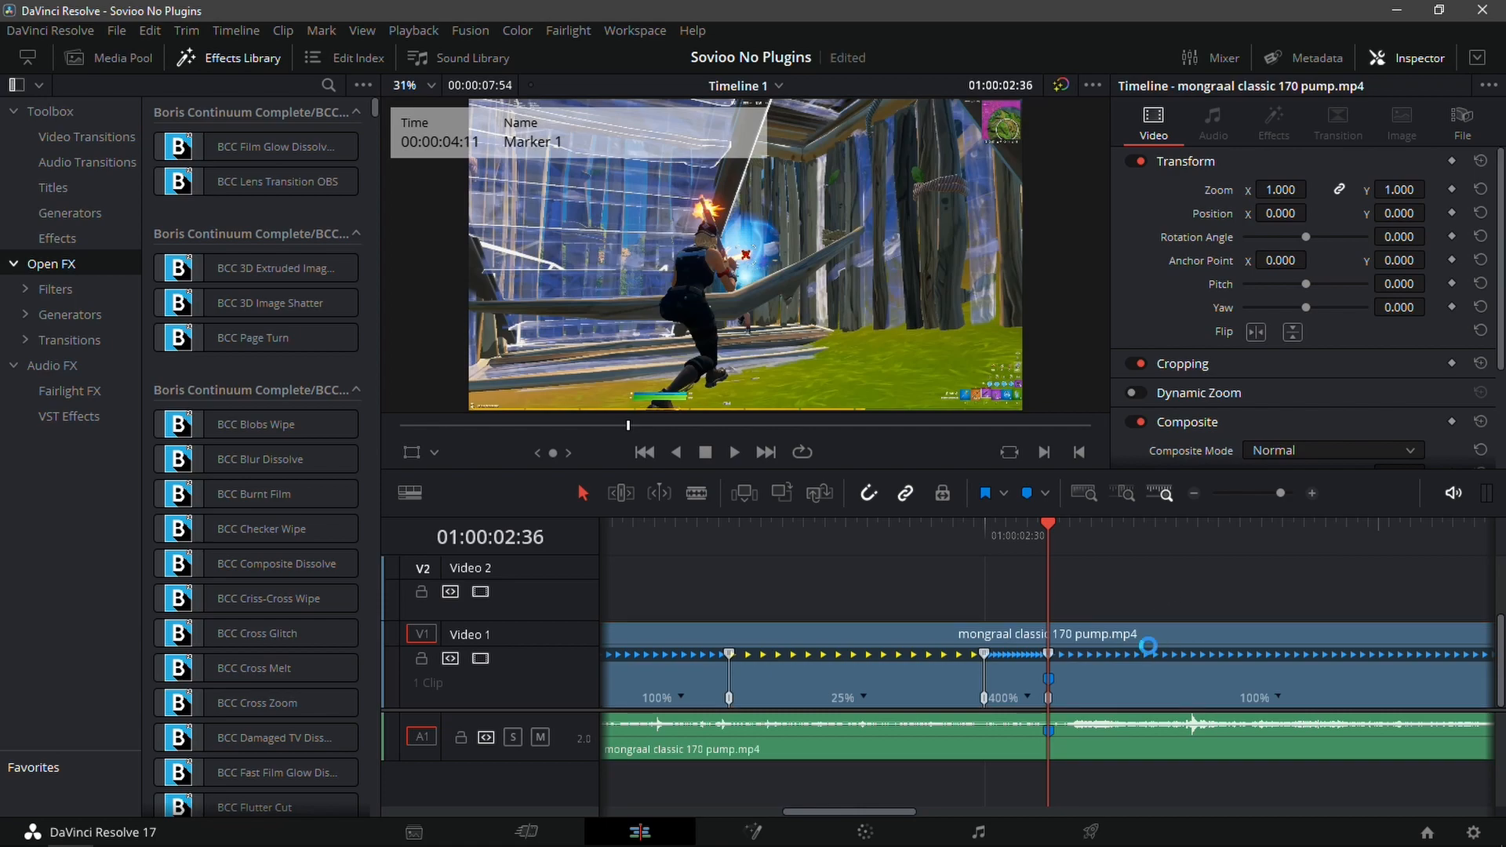
# Extend the end of the 400% segment to 01:00:02:38 by moving its closing speed point two frames later
pyautogui.click(1112, 679)
pyautogui.press('Right')
pyautogui.press('Right')
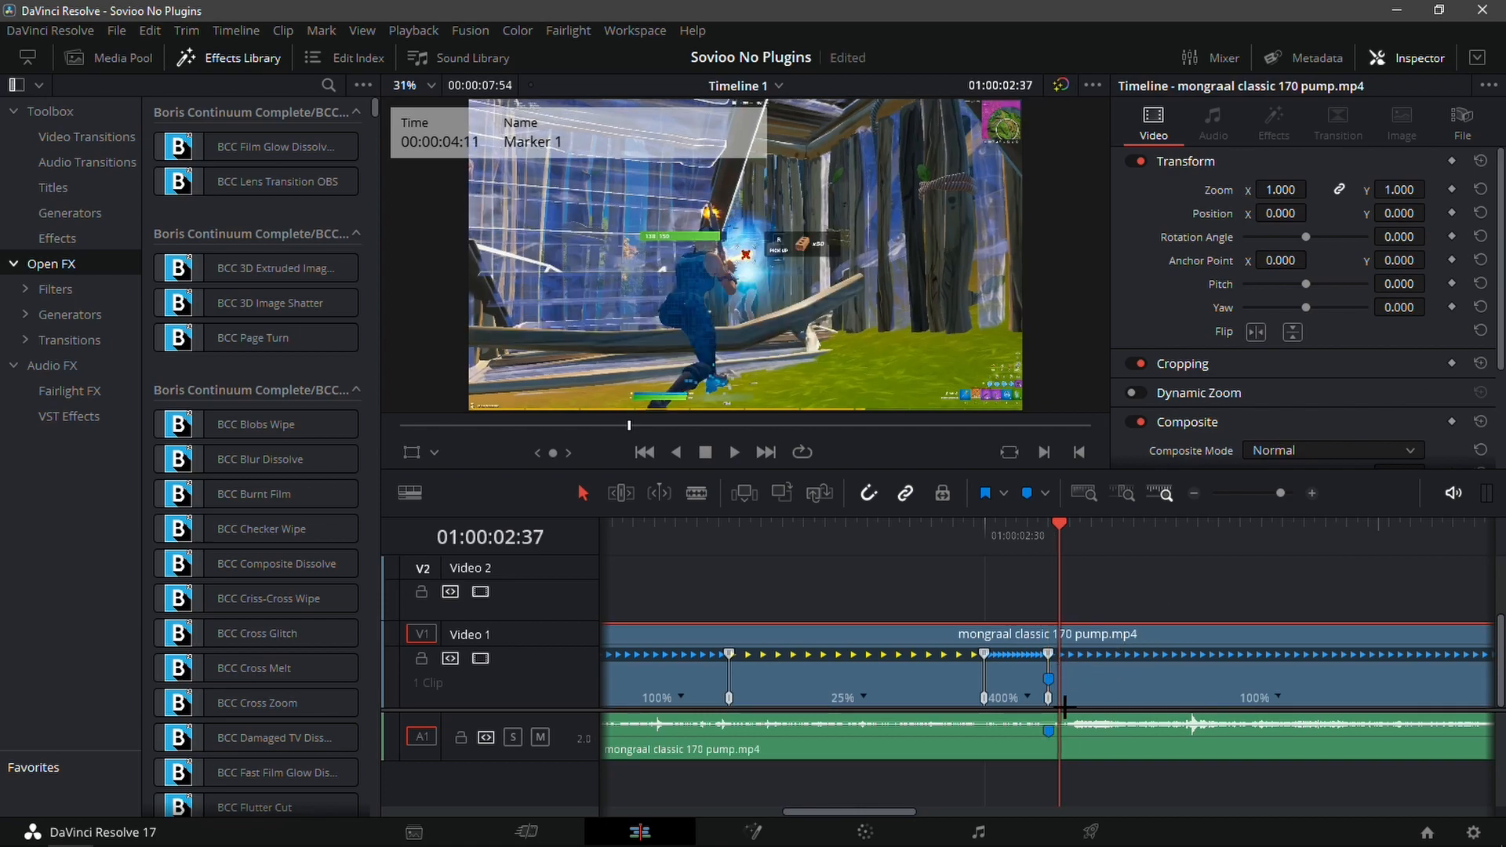
pyautogui.moveTo(1050, 696); pyautogui.dragTo(1070, 693)
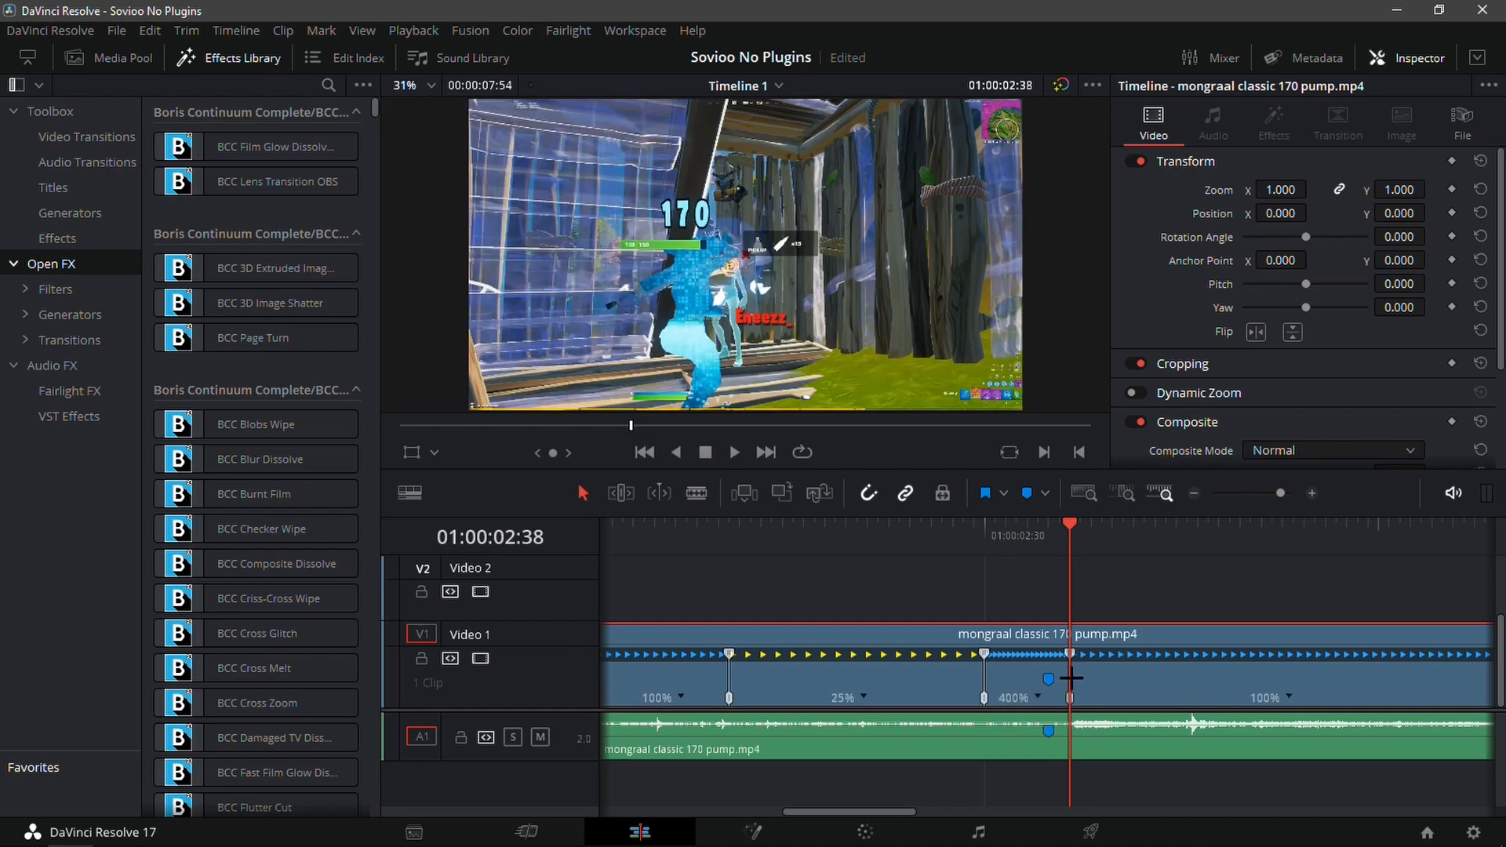
# Play back the retimed section and set the clip's final segment to 25% speed
pyautogui.click(1013, 532)
pyautogui.press('space')
pyautogui.press('space')
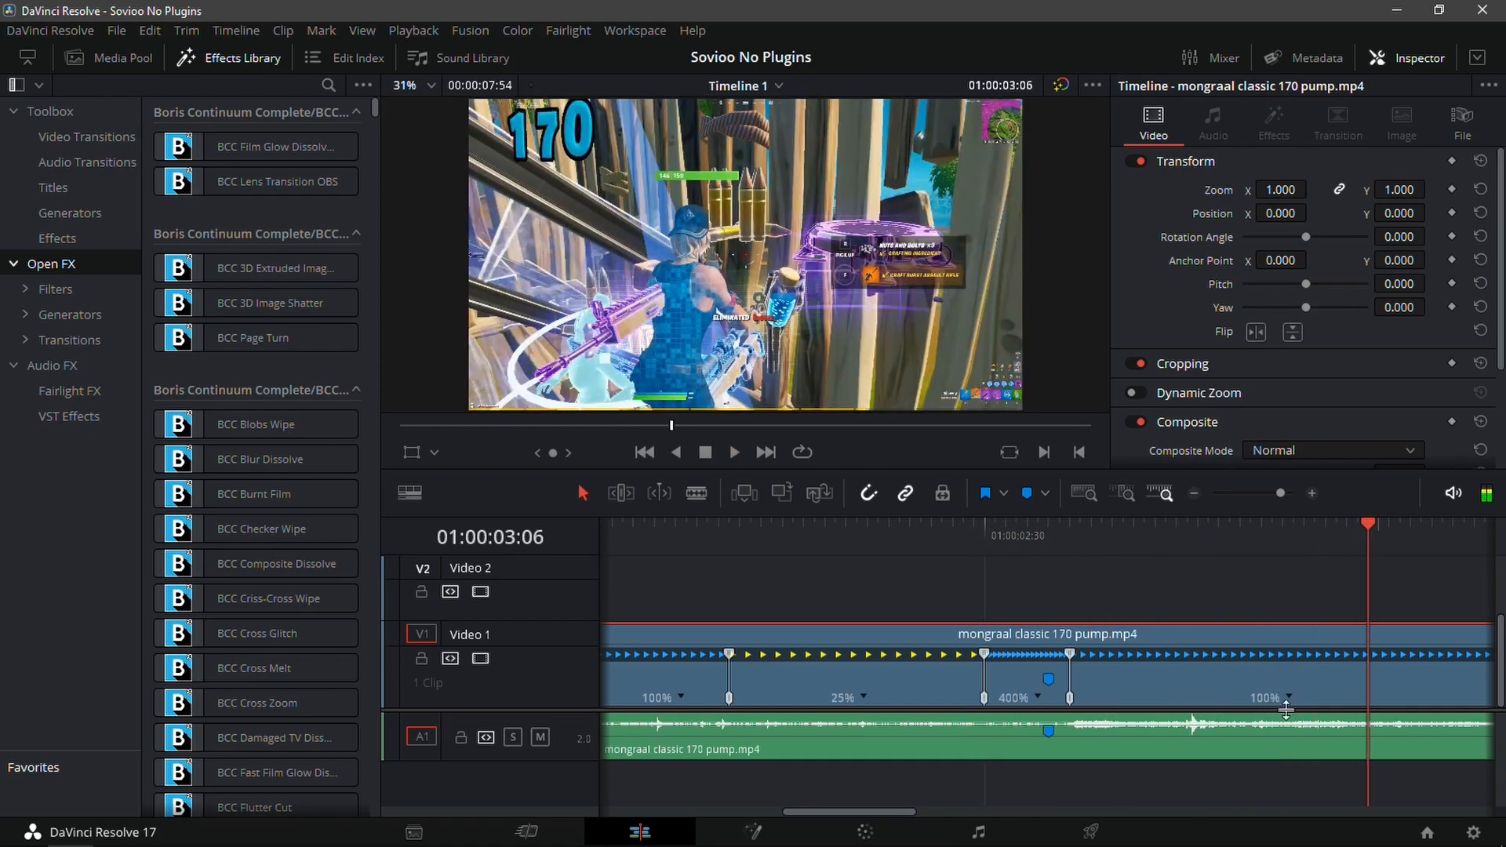
pyautogui.click(1290, 698)
pyautogui.moveTo(1338, 684)
pyautogui.click(1176, 676)
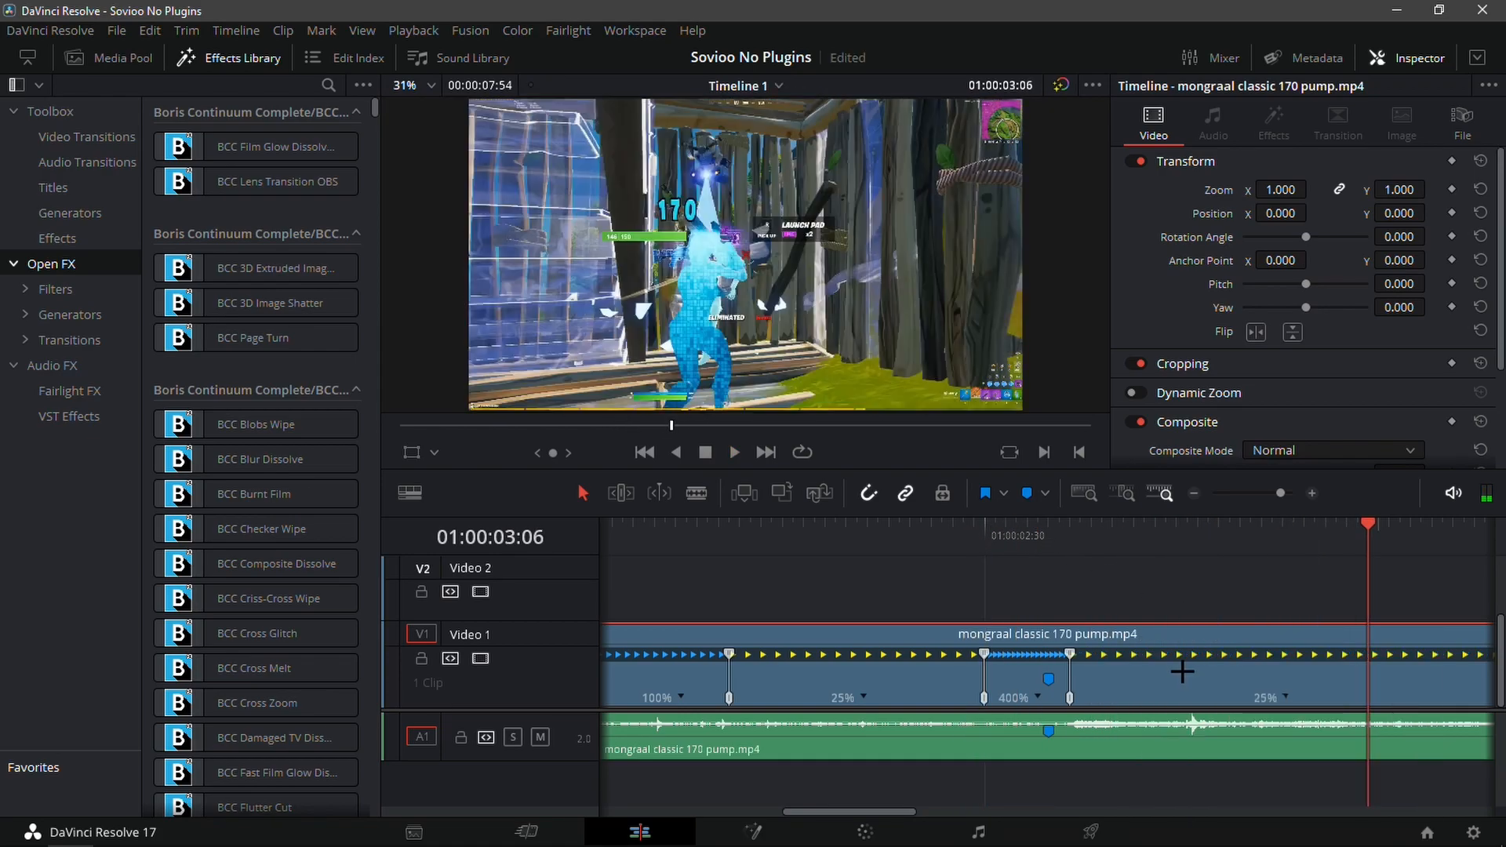
# Split the video and audio one second past the marker at 01:00:02:36 and delete everything after the cut
pyautogui.click(1192, 492)
pyautogui.click(1192, 492)
pyautogui.moveTo(946, 541); pyautogui.dragTo(959, 541)
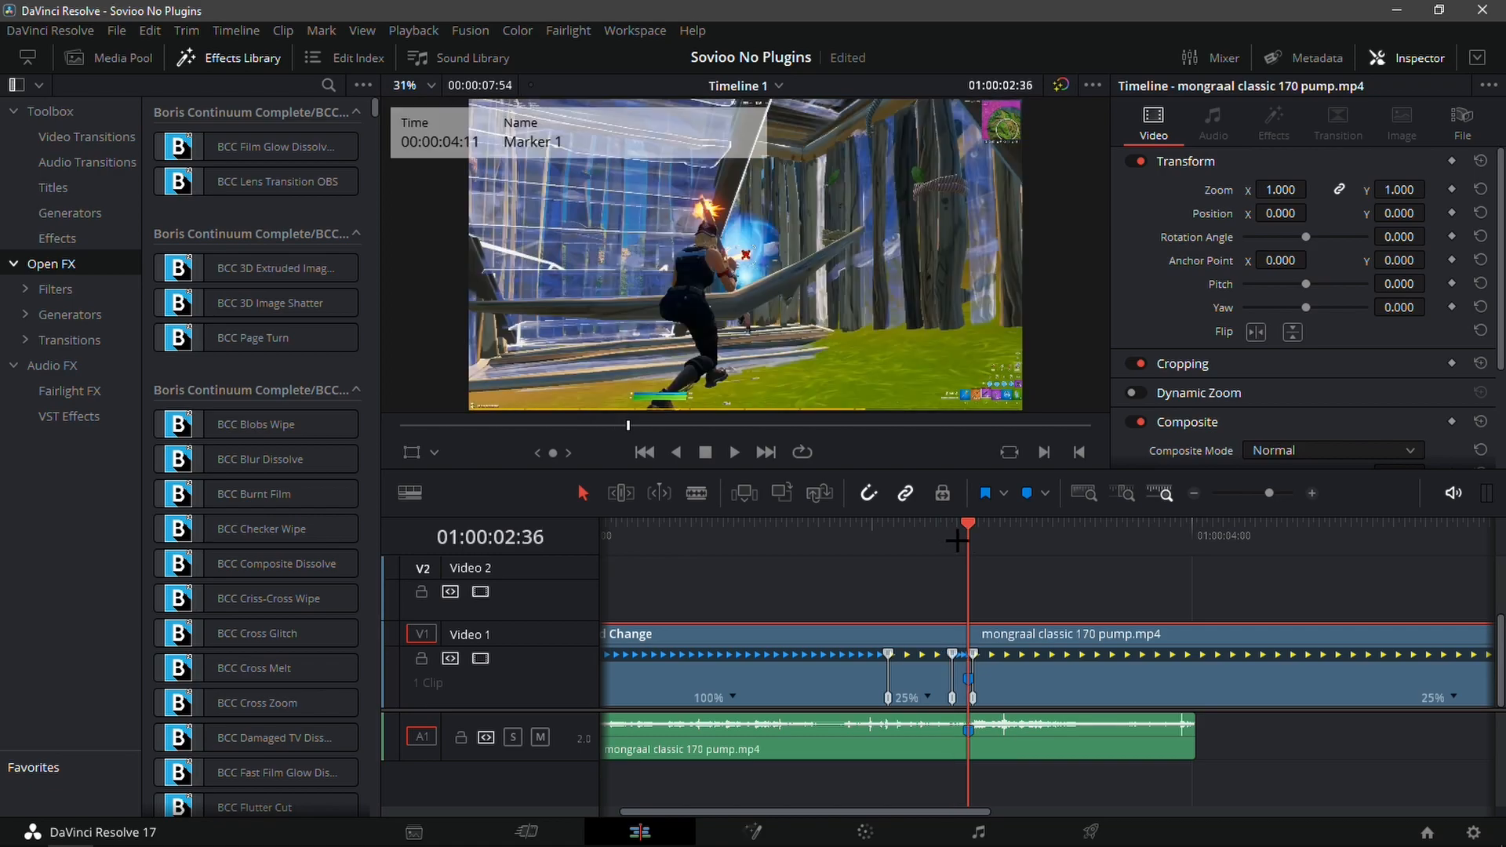
pyautogui.hotkey('shift', 'Right')
pyautogui.moveTo(1234, 600); pyautogui.dragTo(1129, 705)
pyautogui.hotkey('ctrl', 'b')
pyautogui.moveTo(1181, 606); pyautogui.dragTo(1165, 779)
pyautogui.press('Delete')
# Preview the trimmed clip and set its retime process to Optical Flow
pyautogui.moveTo(1039, 543); pyautogui.dragTo(889, 558)
pyautogui.press('space')
pyautogui.click(946, 525)
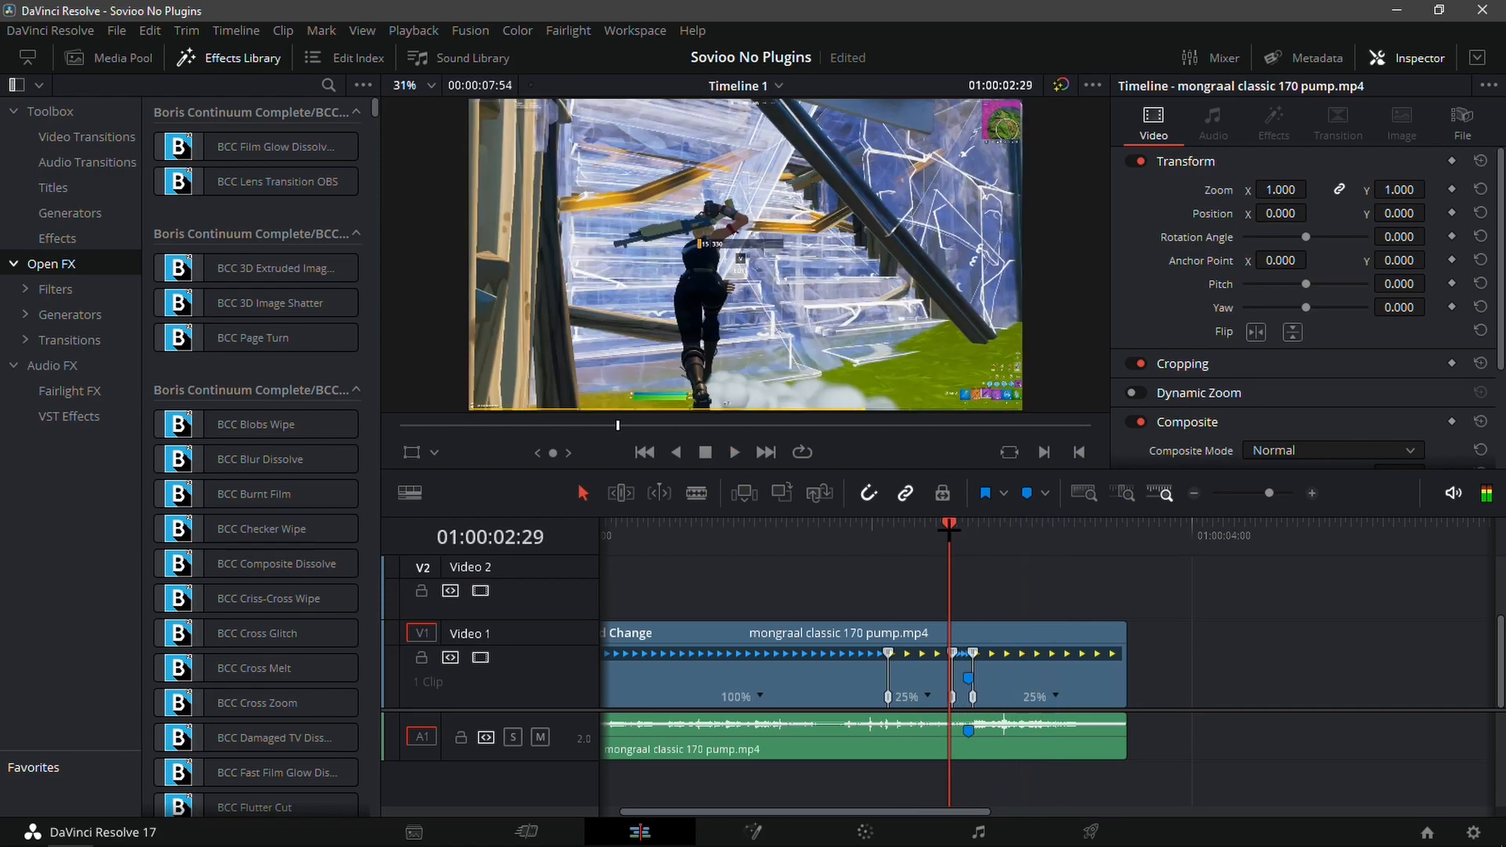
pyautogui.press('space')
pyautogui.click(1062, 641)
pyautogui.moveTo(996, 526); pyautogui.dragTo(933, 549)
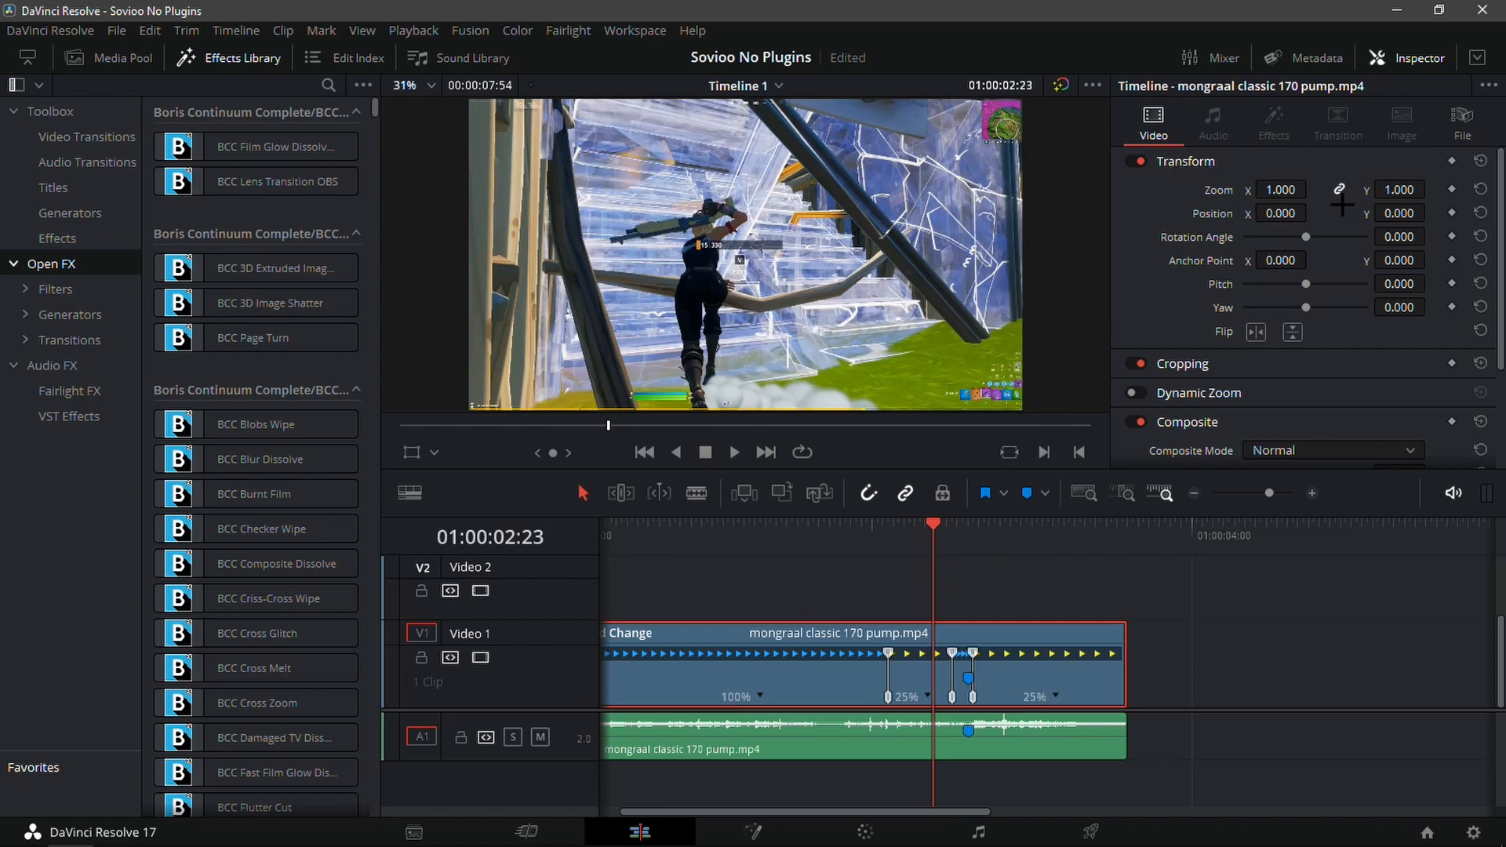
pyautogui.scroll(-3, 1466, 258)
pyautogui.click(1184, 444)
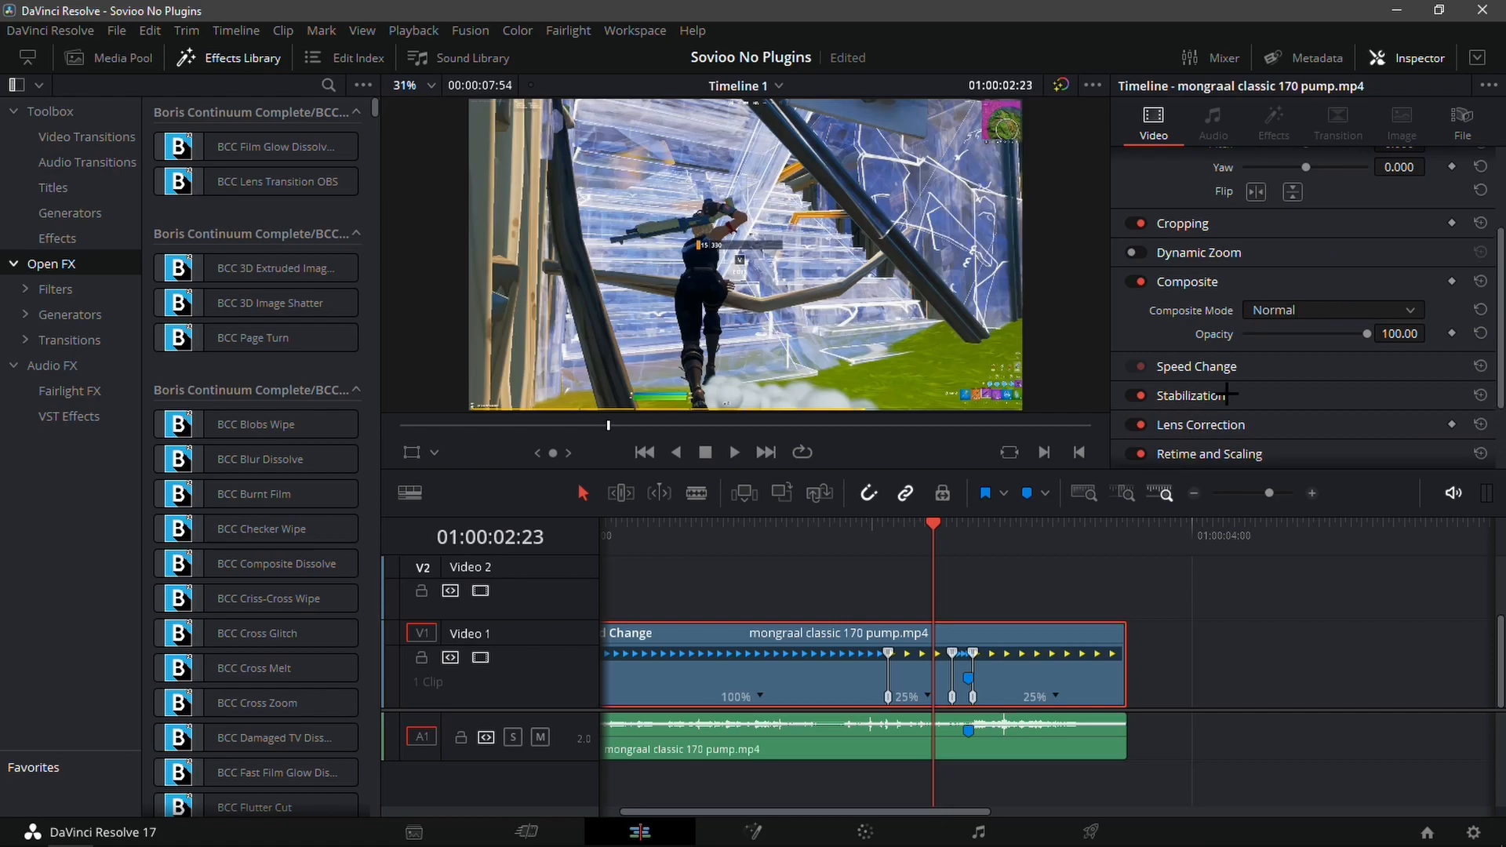
pyautogui.click(1290, 380)
pyautogui.click(1286, 465)
# Play back the slow-motion section and switch the timeline proxy mode to a reduced resolution
pyautogui.click(917, 541)
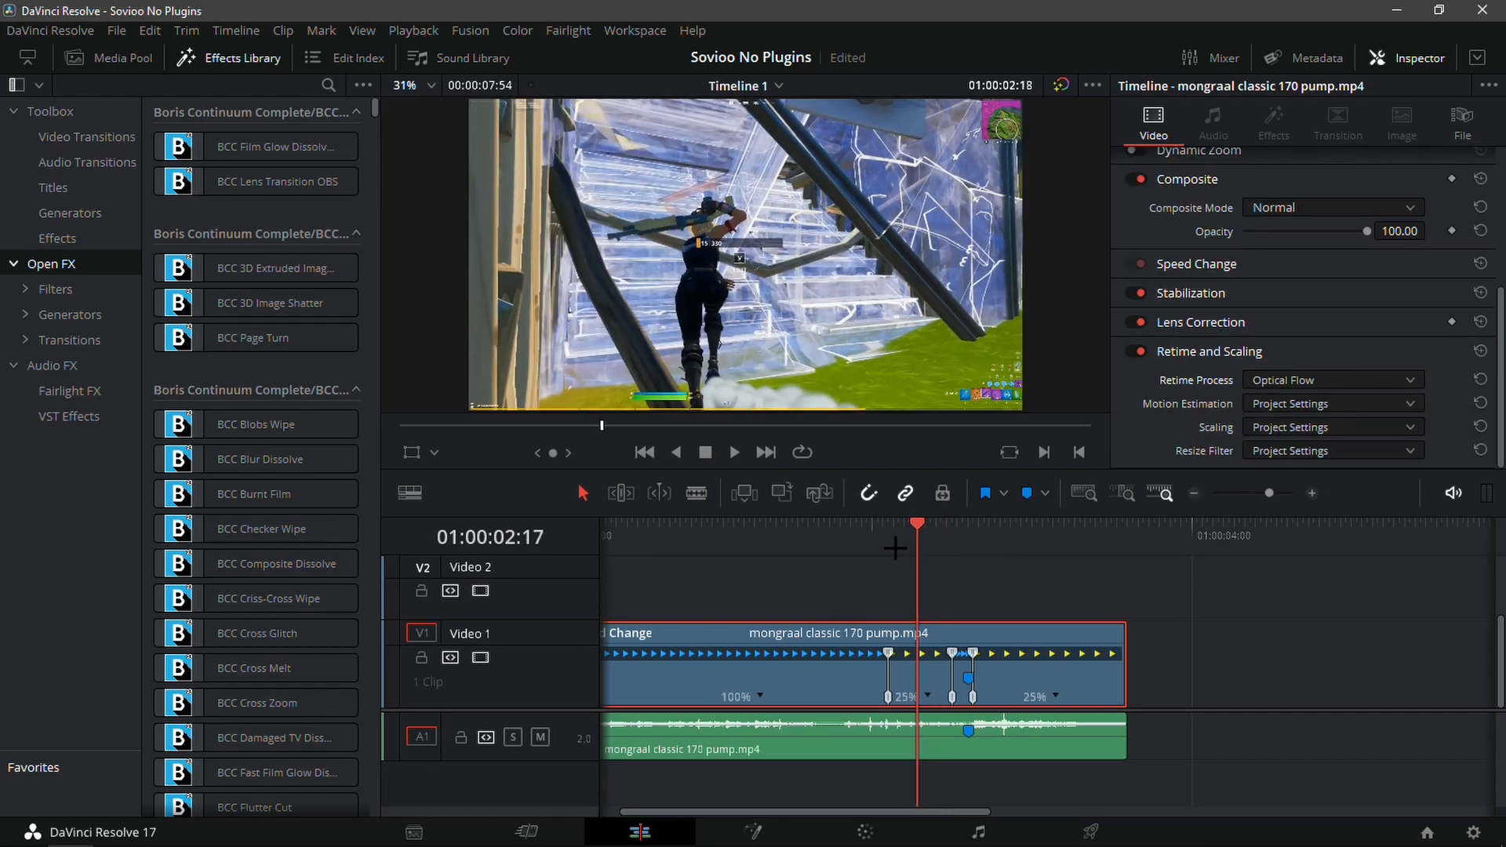
pyautogui.press('space')
pyautogui.click(910, 538)
pyautogui.click(931, 538)
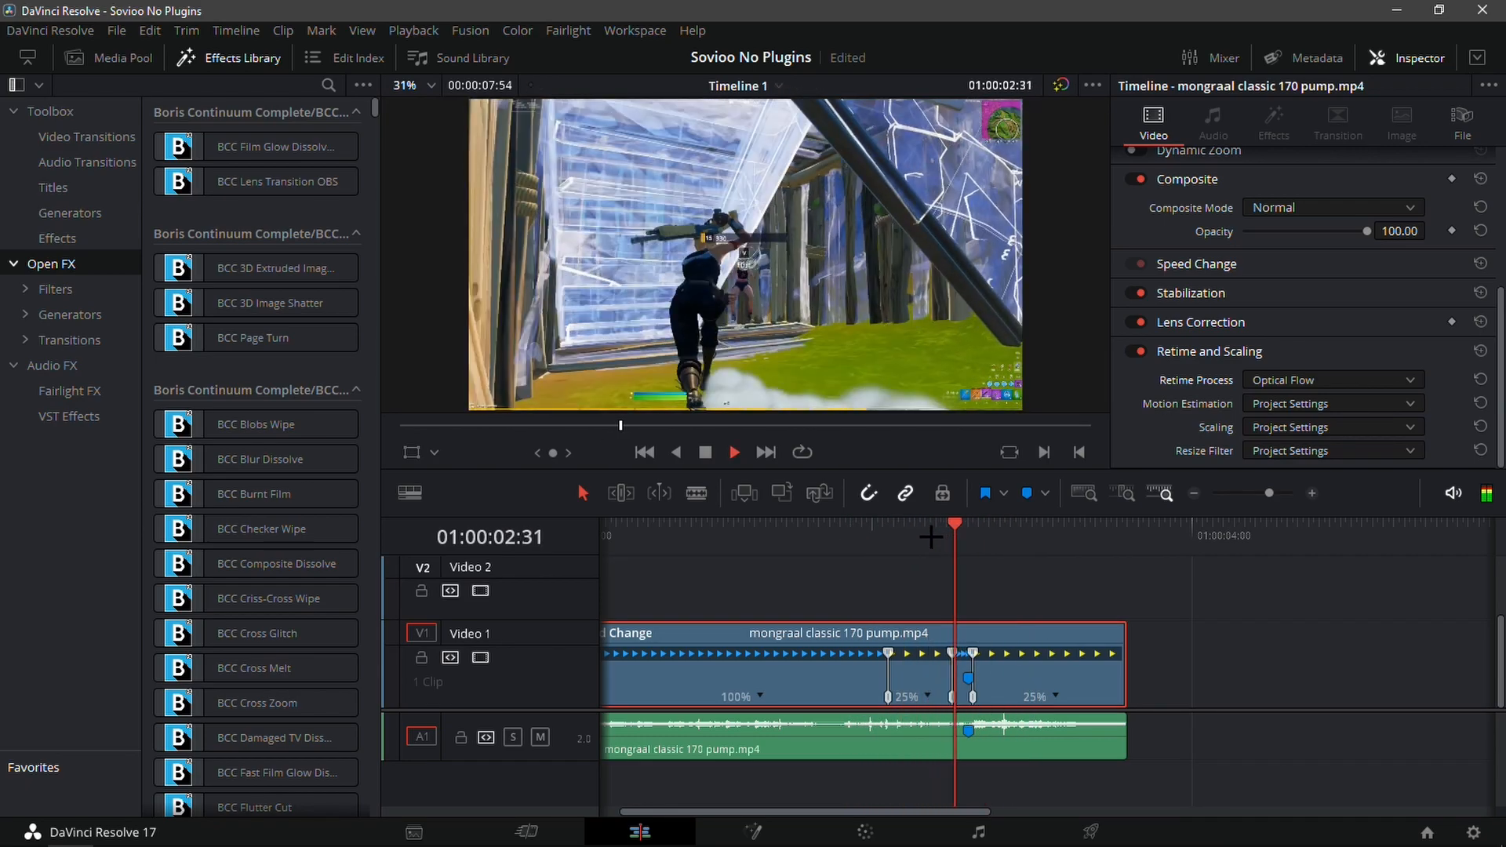
pyautogui.press('space')
pyautogui.click(967, 539)
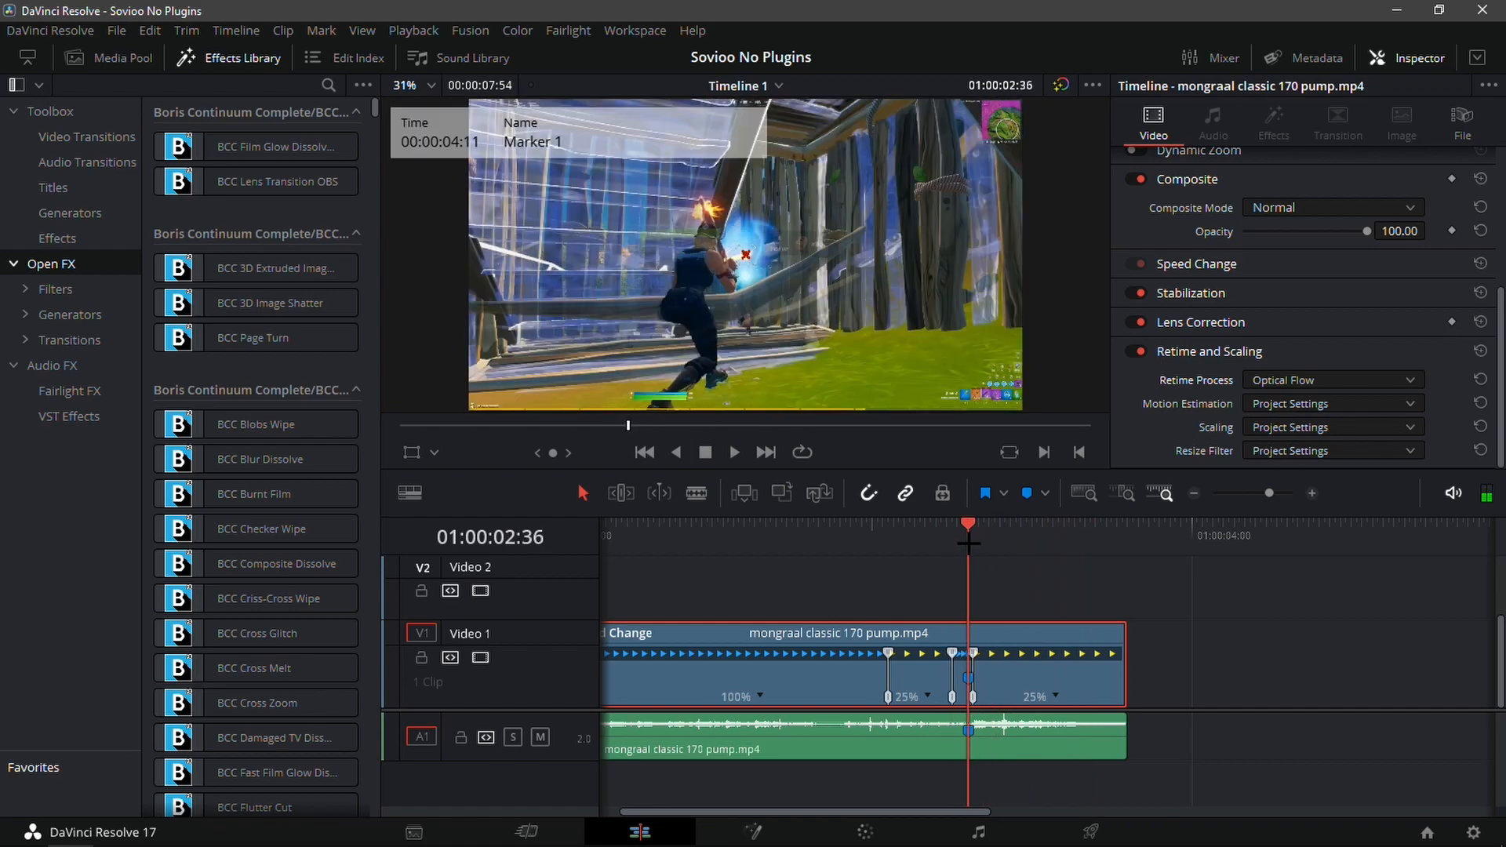
pyautogui.click(413, 29)
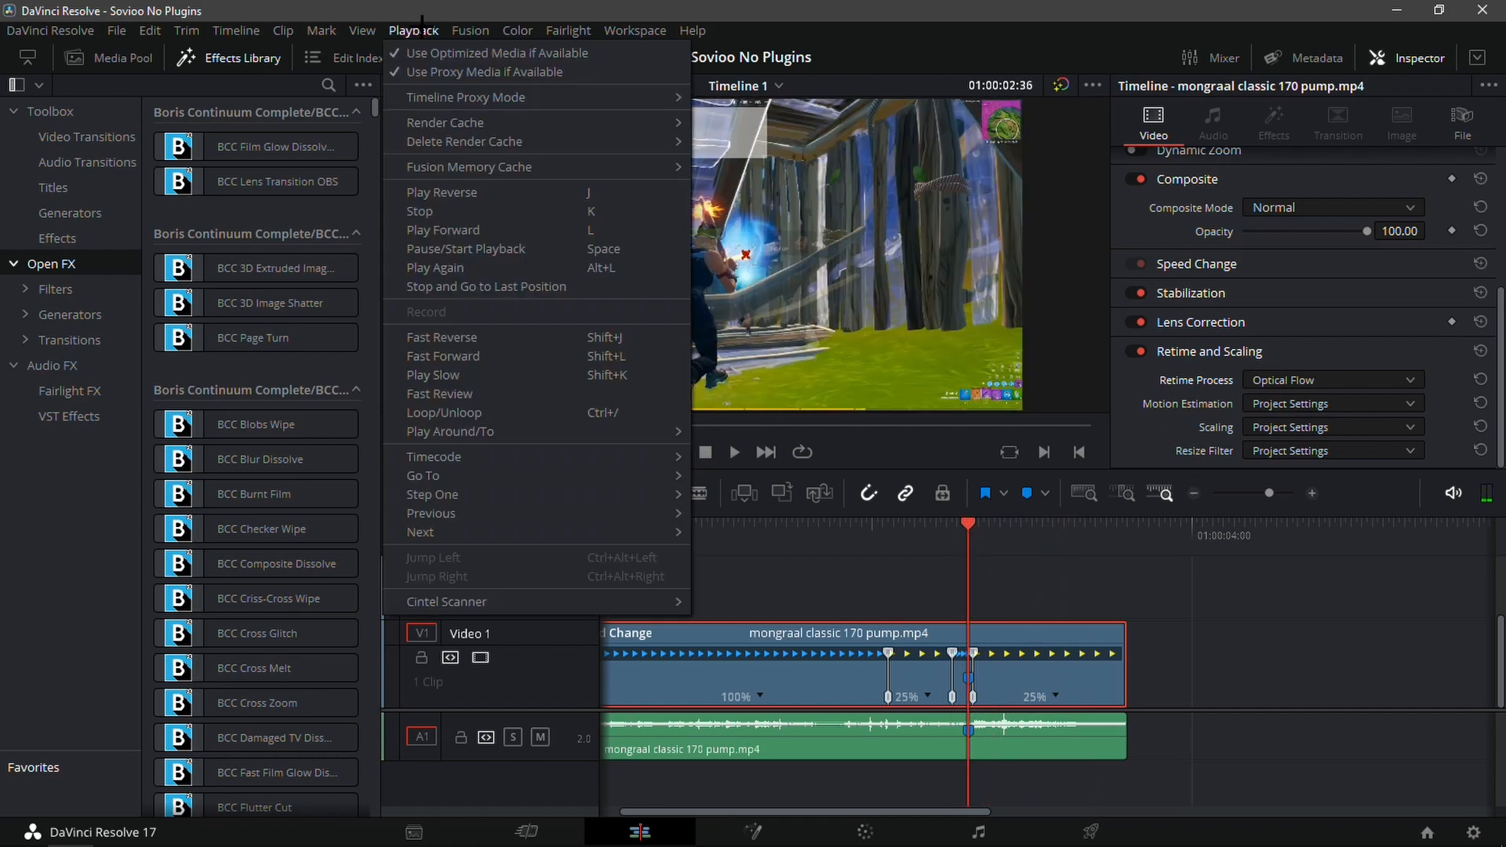
pyautogui.moveTo(524, 95)
pyautogui.click(772, 140)
# Preview the retimed section, then blade the video clip at 01:00:02:06 and at the marker at 01:00:02:36
pyautogui.moveTo(969, 538); pyautogui.dragTo(886, 553)
pyautogui.press('space')
pyautogui.click(866, 556)
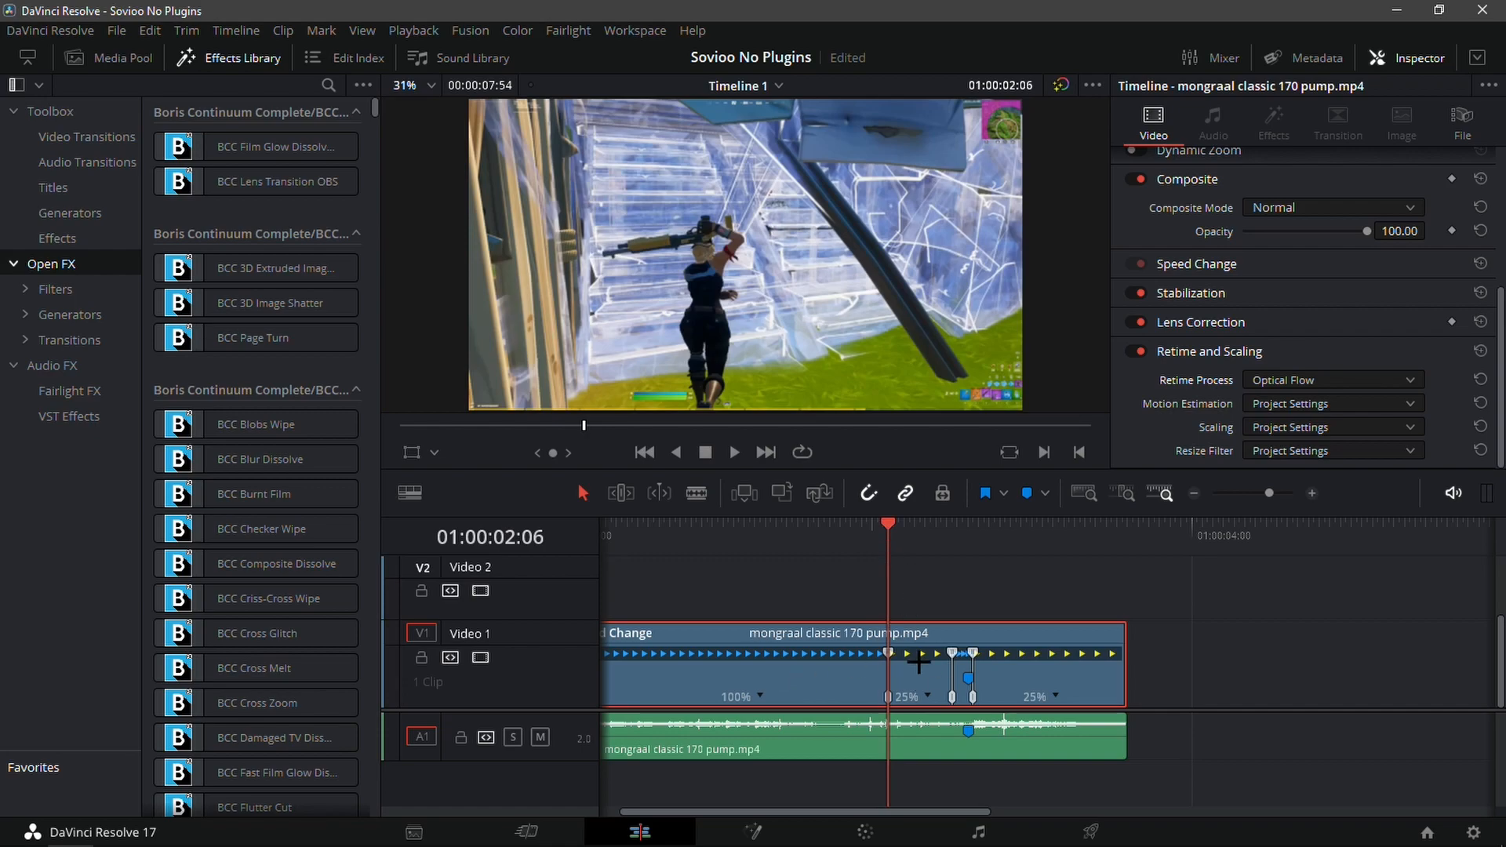
pyautogui.click(697, 493)
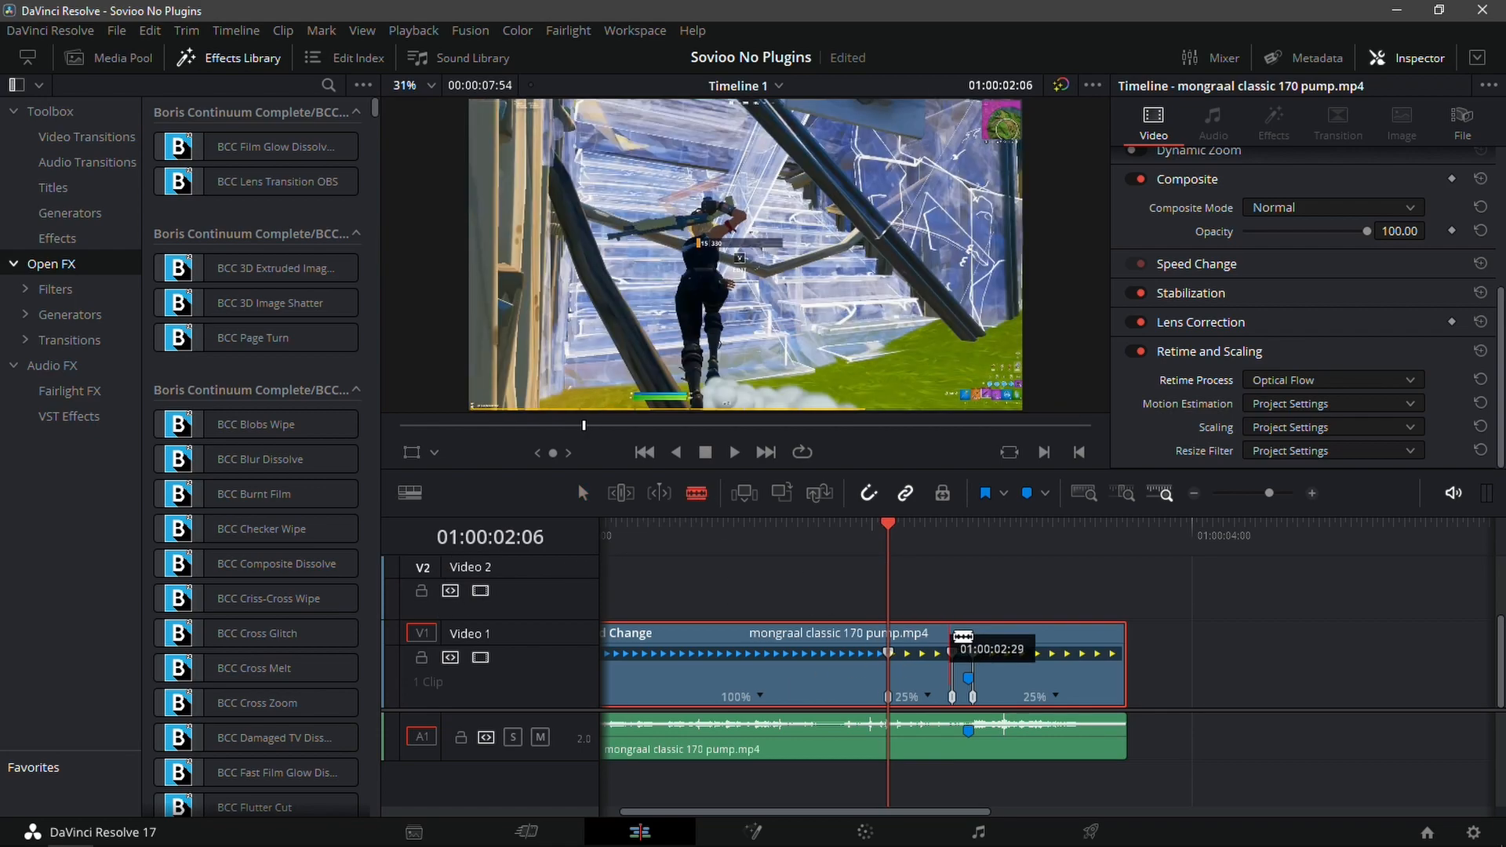
pyautogui.click(902, 659)
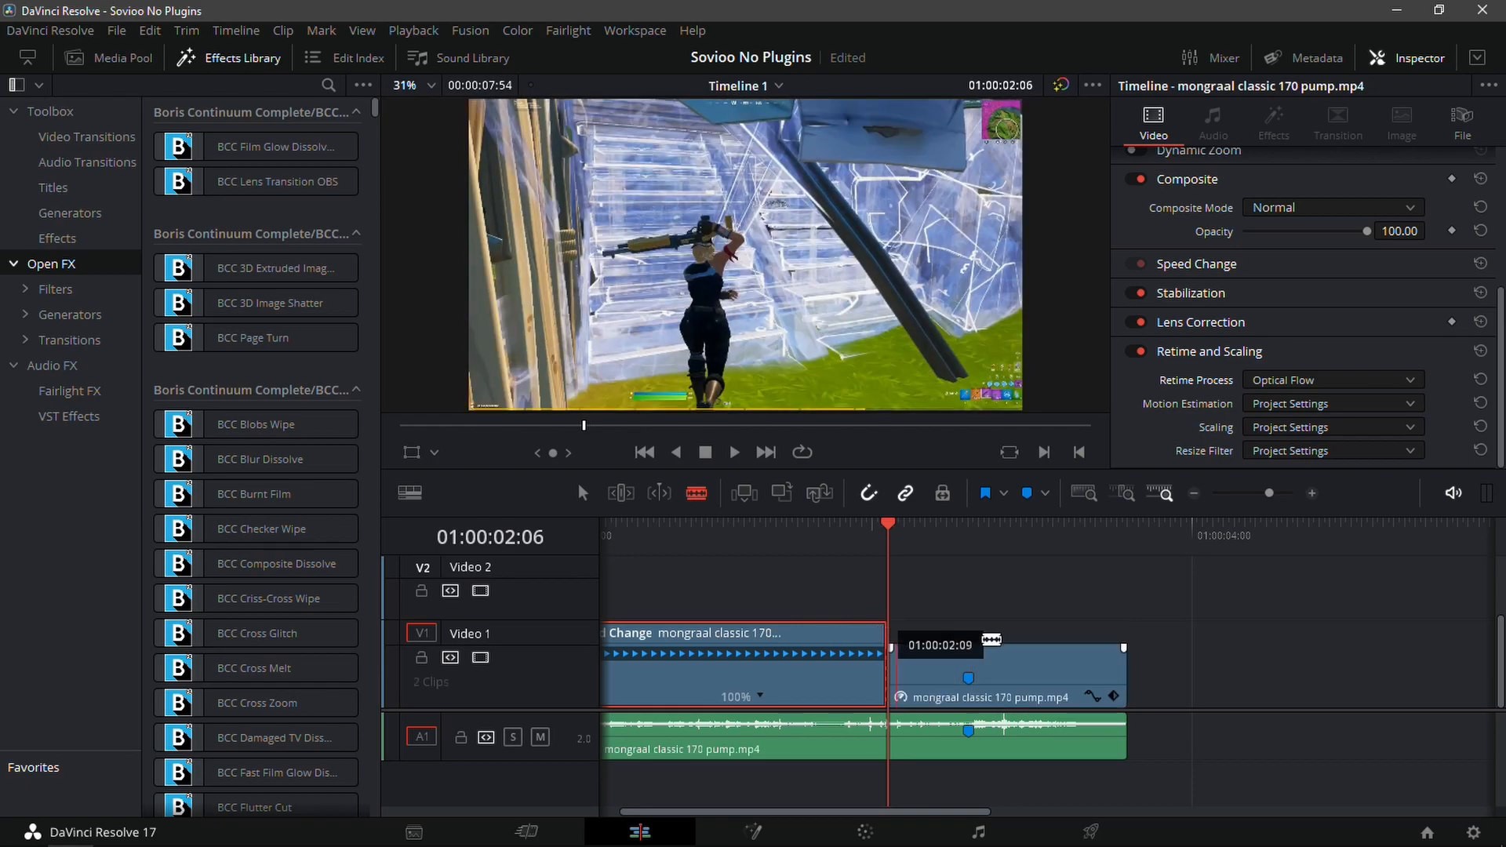
pyautogui.click(968, 666)
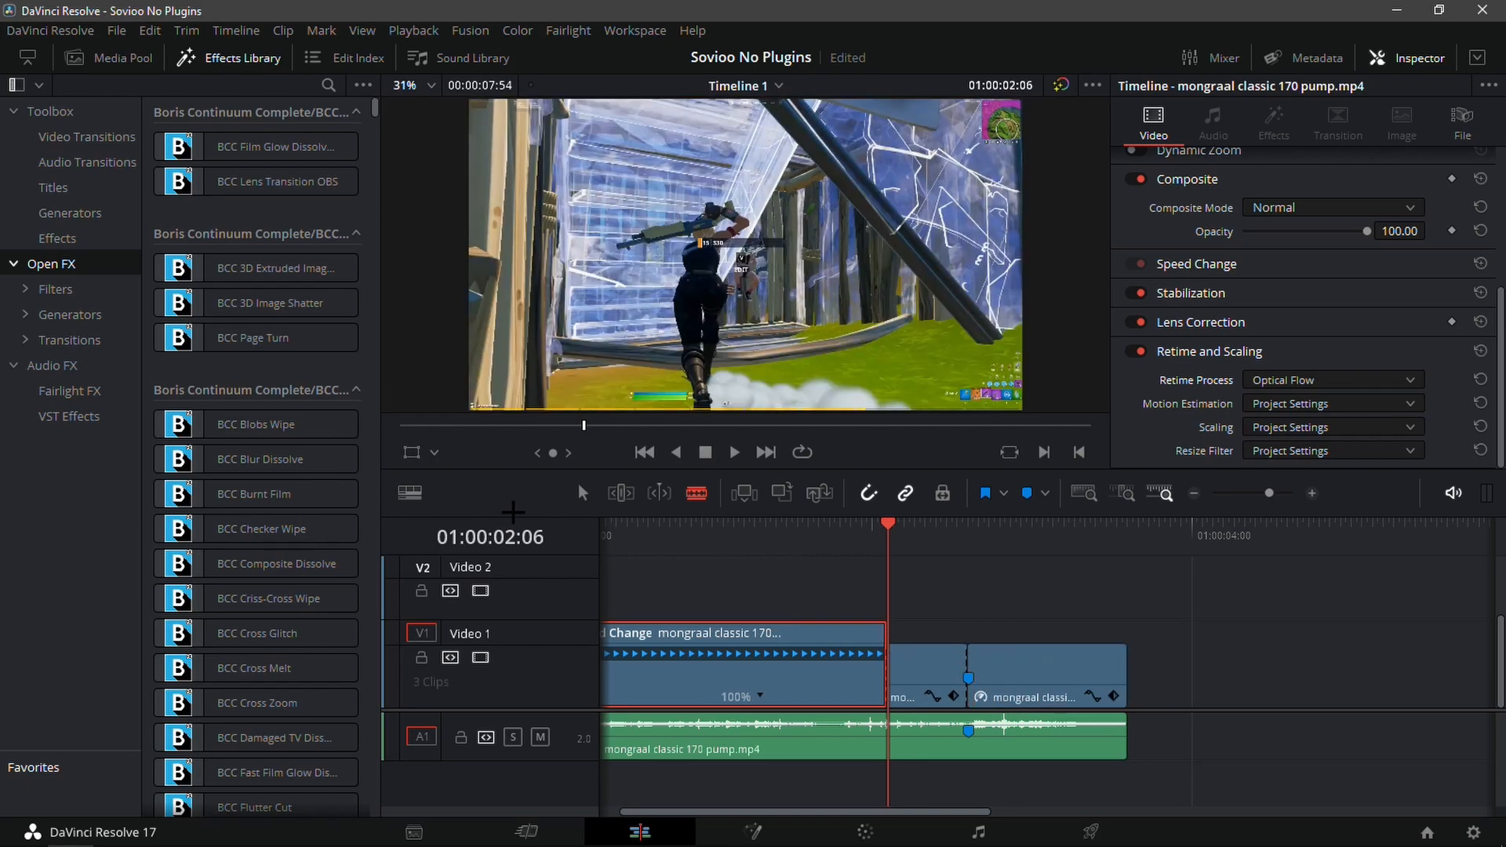
# Duplicate the middle video segment onto track Video 2 directly above the original and play it back
pyautogui.click(580, 493)
pyautogui.click(928, 678)
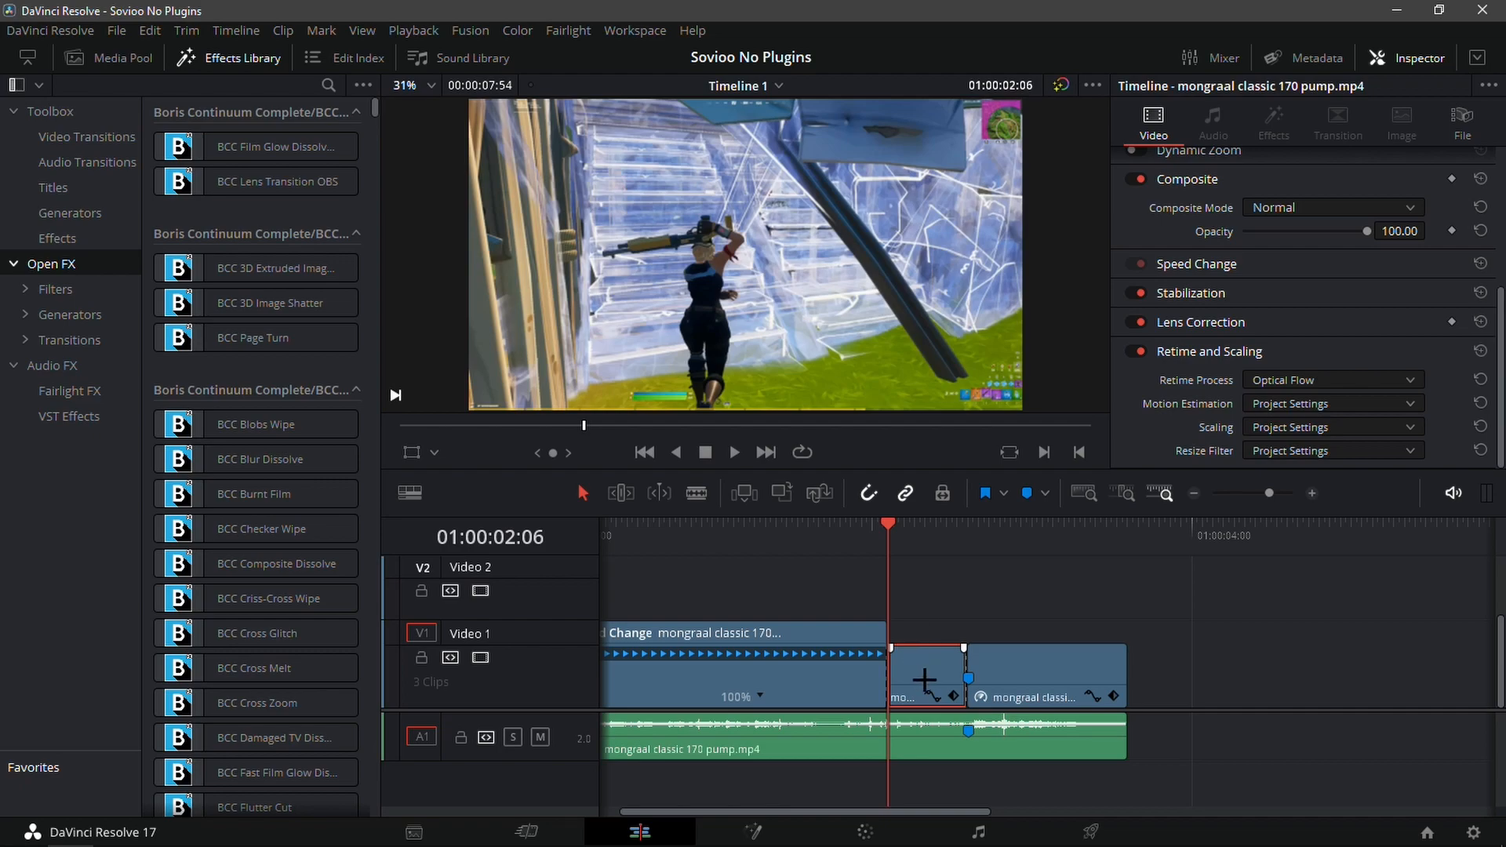
pyautogui.moveTo(926, 665); pyautogui.dragTo(890, 553)
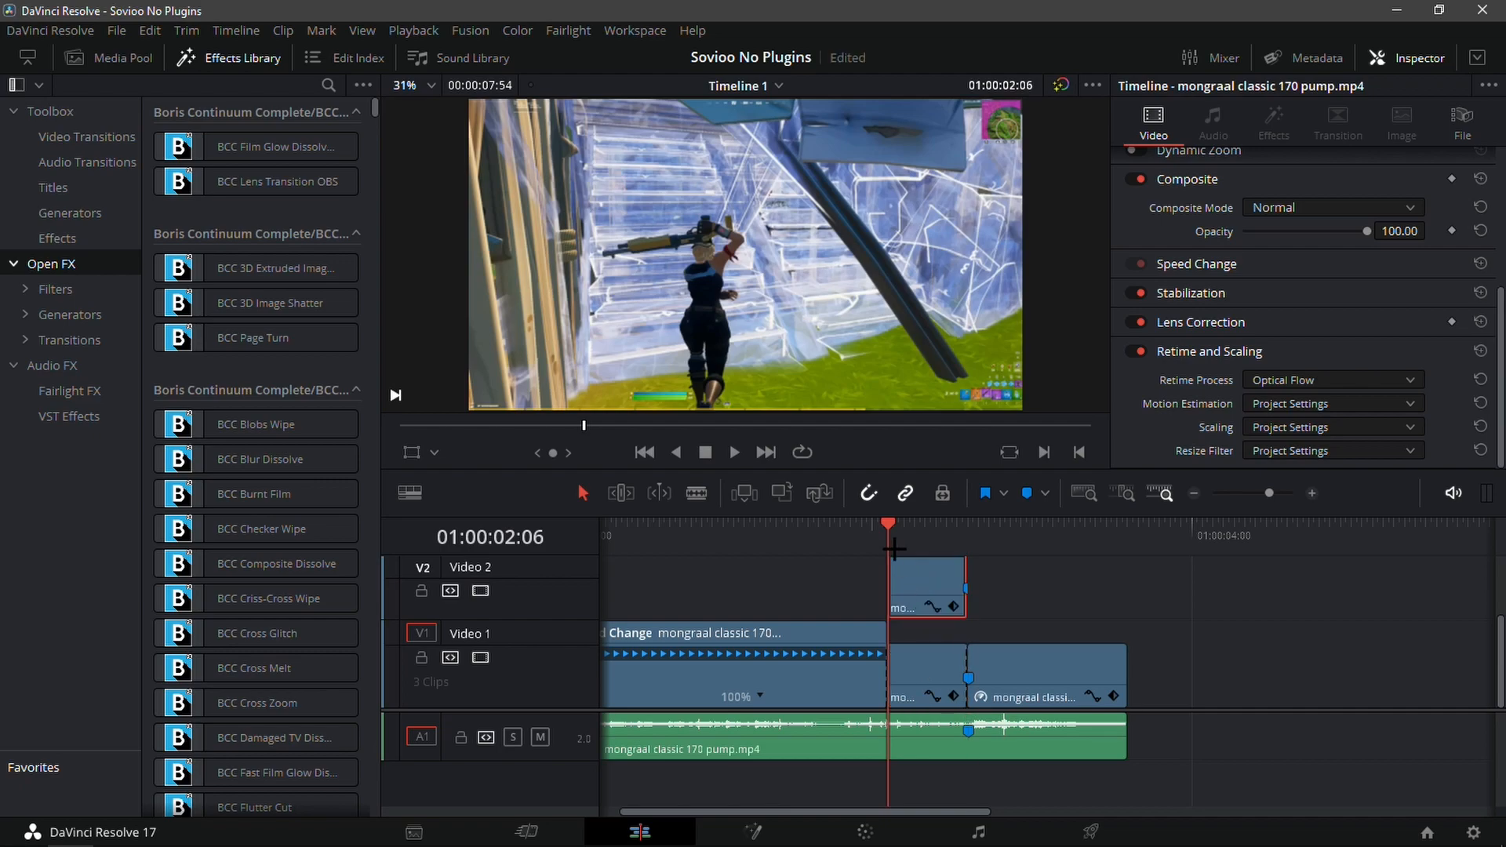
pyautogui.press('space')
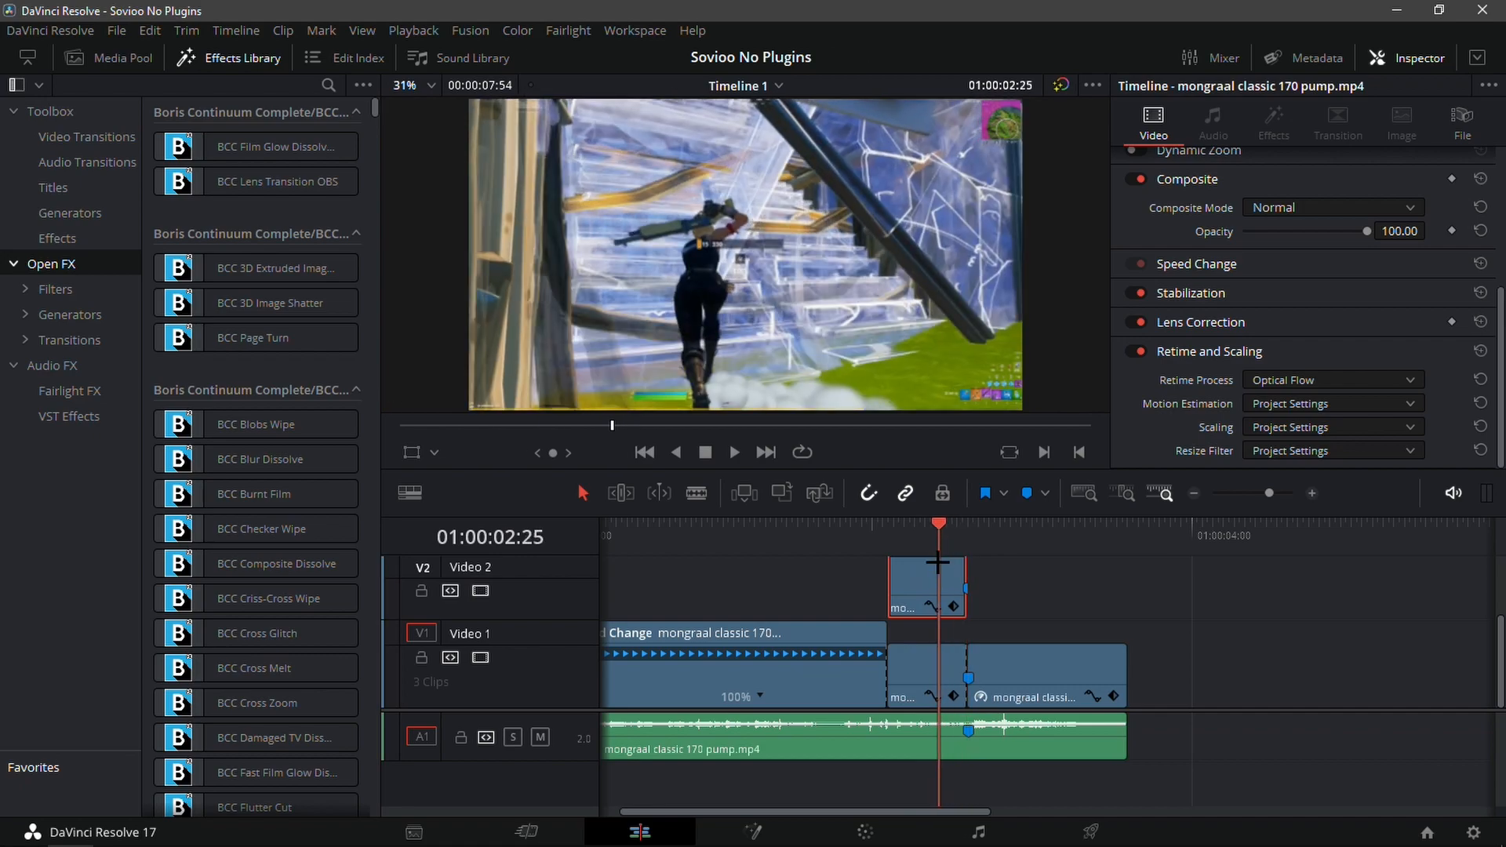
pyautogui.press('space')
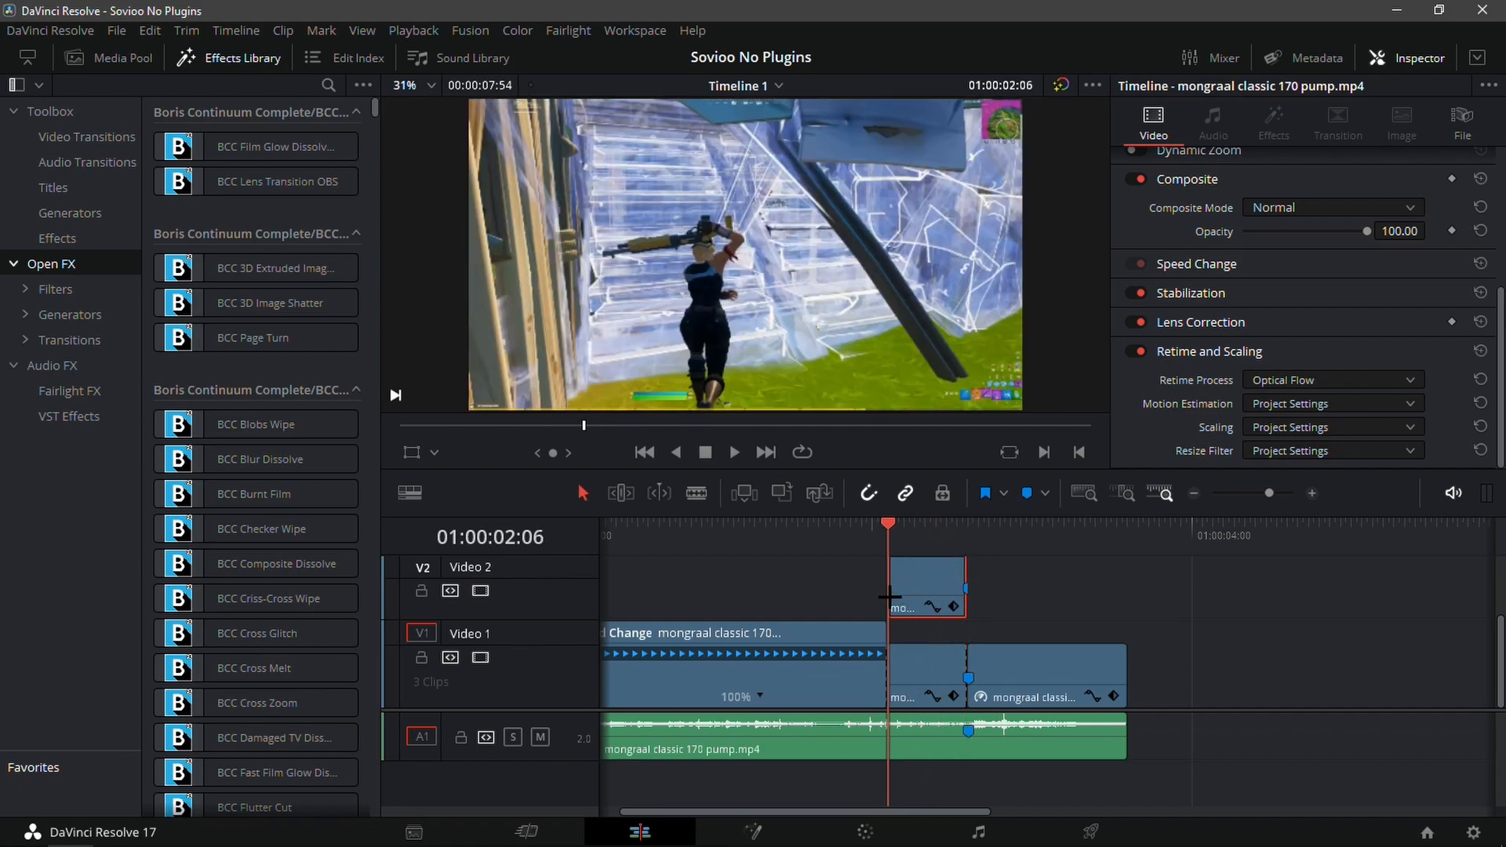
# On the Color page, add a Curve window to the Video 2 clip and set its Soft 1 value to 2.50
pyautogui.click(865, 830)
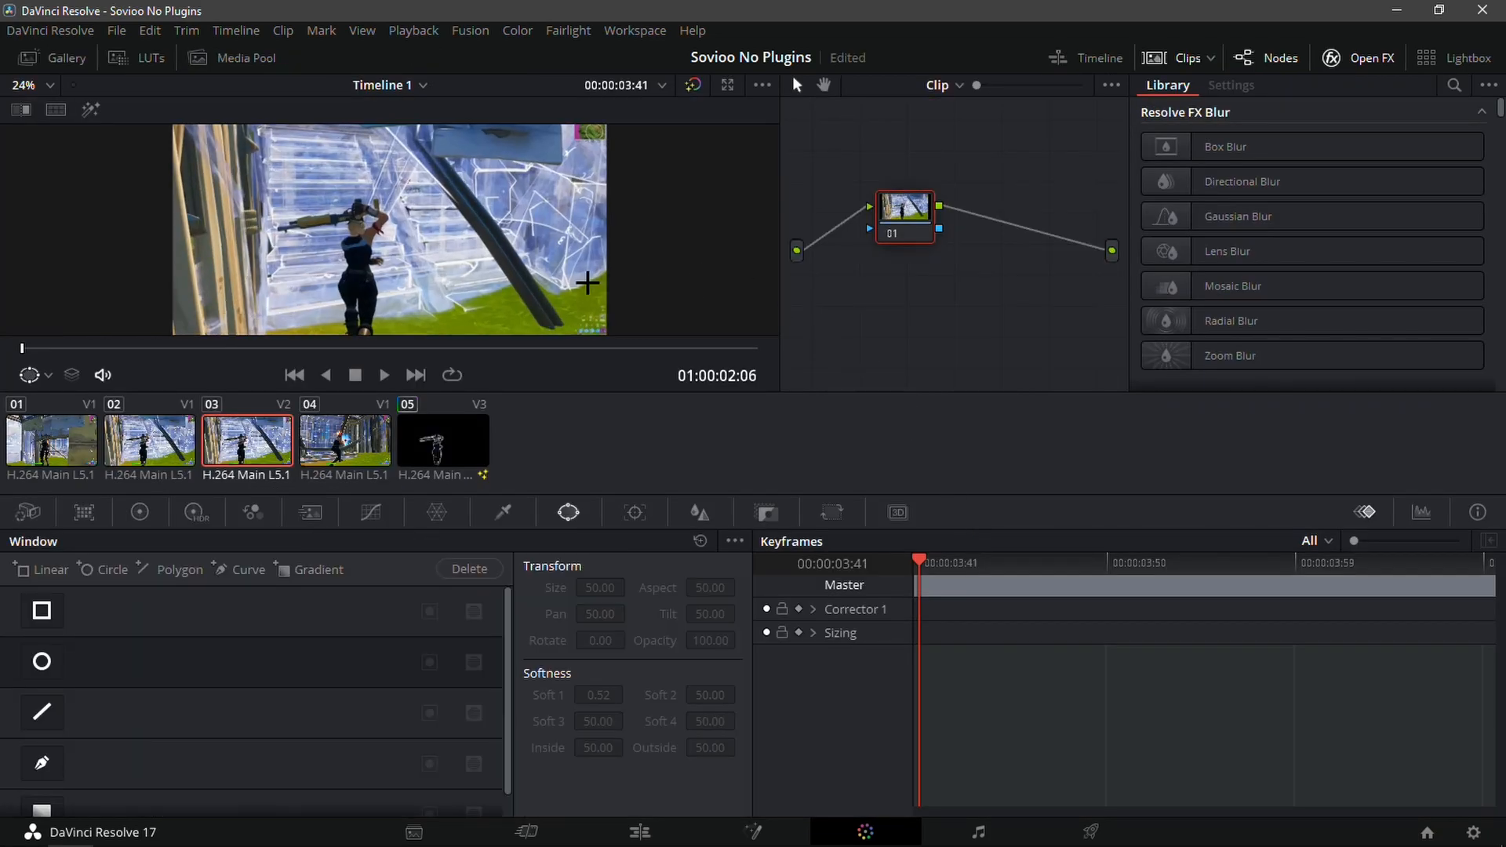
pyautogui.scroll(3, 470, 276)
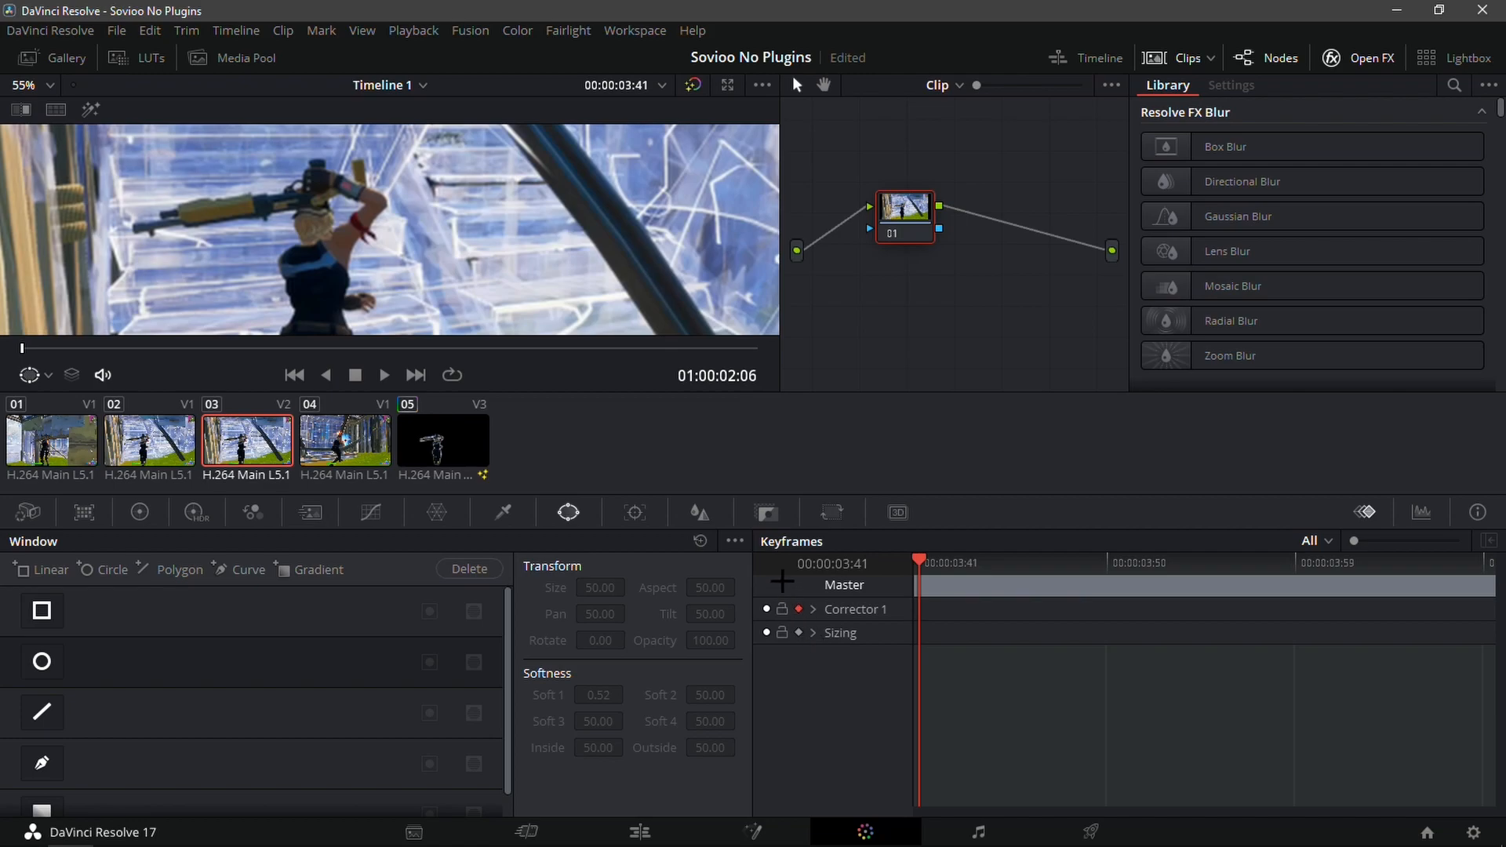
pyautogui.scroll(-2, 455, 262)
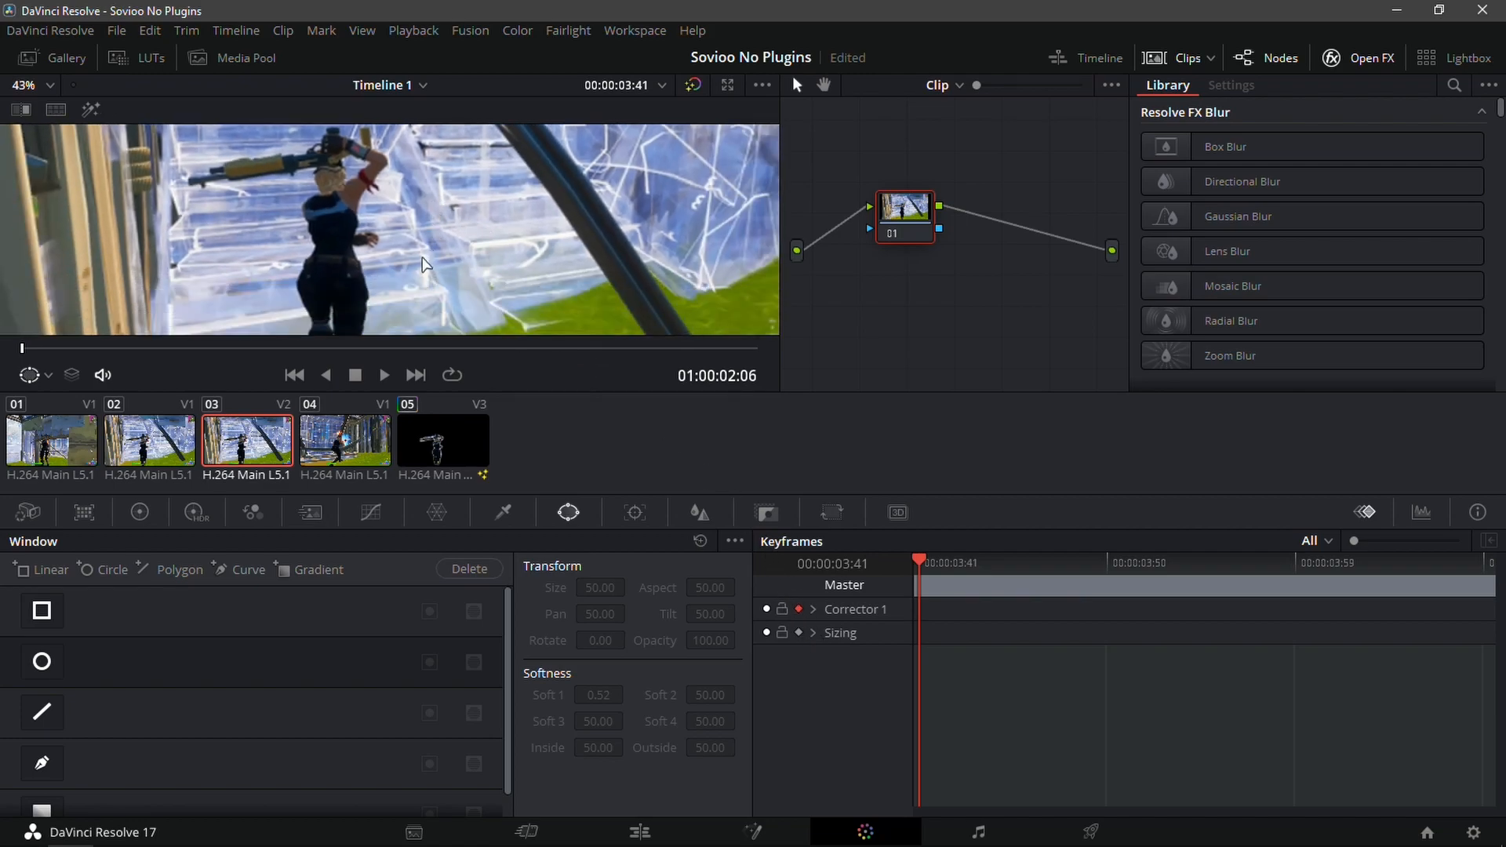
pyautogui.moveTo(423, 257); pyautogui.dragTo(421, 259)
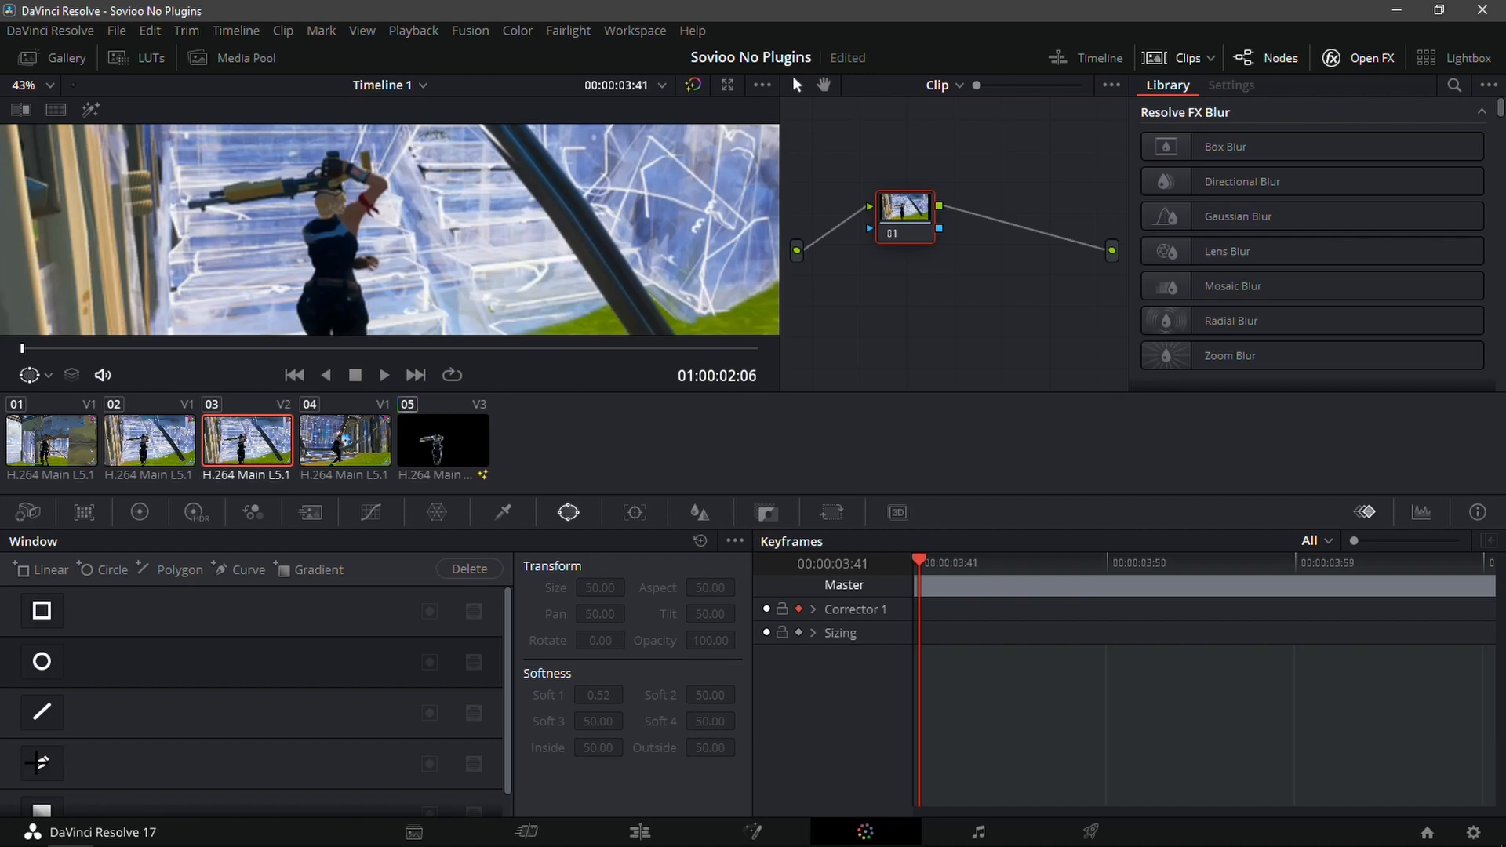
pyautogui.click(41, 762)
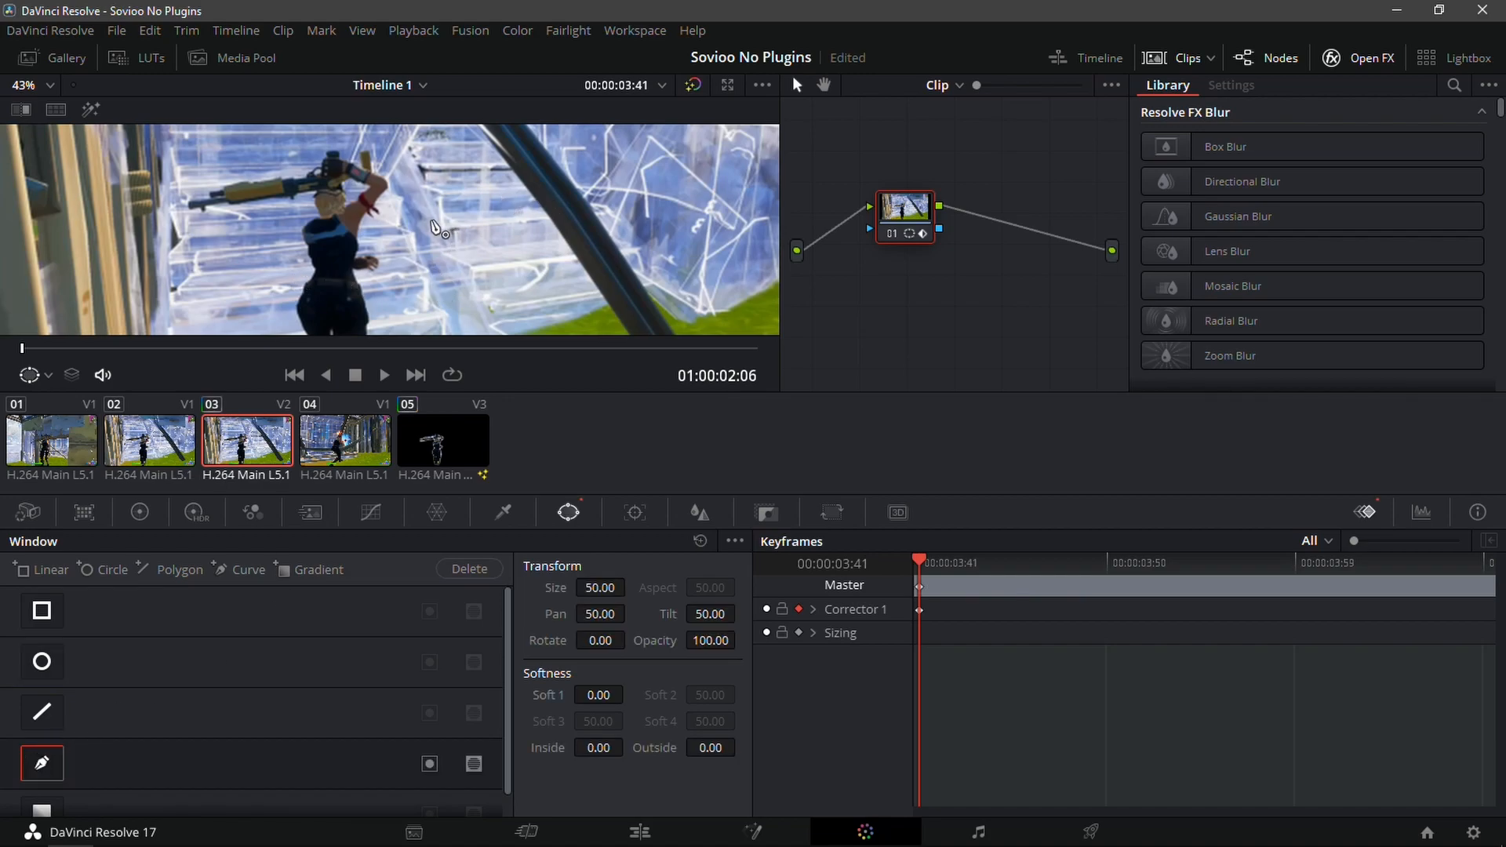
pyautogui.scroll(-1, 443, 226)
pyautogui.moveTo(424, 221); pyautogui.dragTo(420, 128)
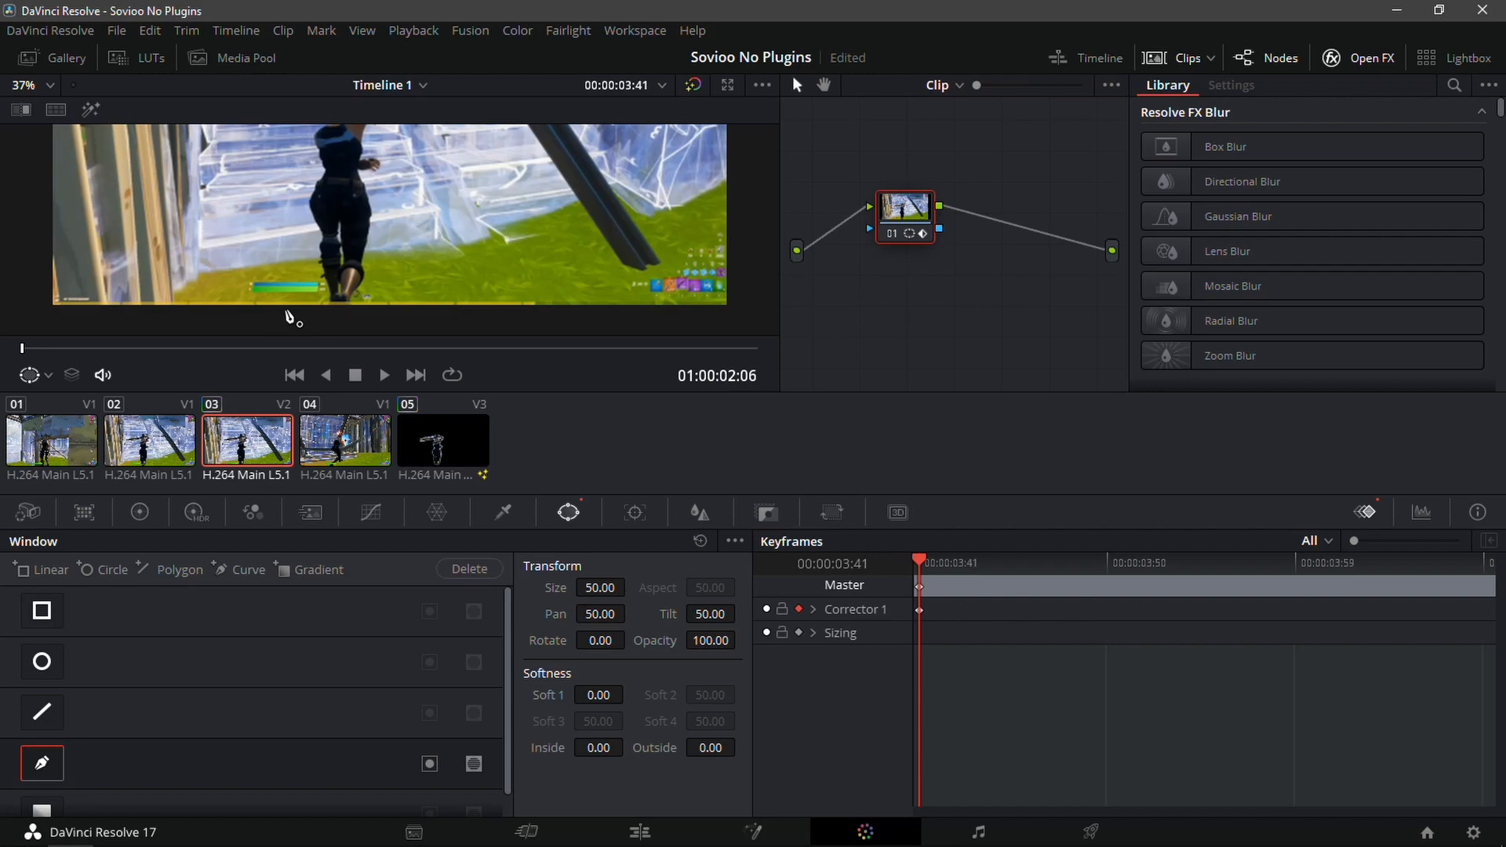
pyautogui.moveTo(355, 200); pyautogui.dragTo(353, 247)
pyautogui.doubleClick(622, 691)
pyautogui.press('BackSpace')
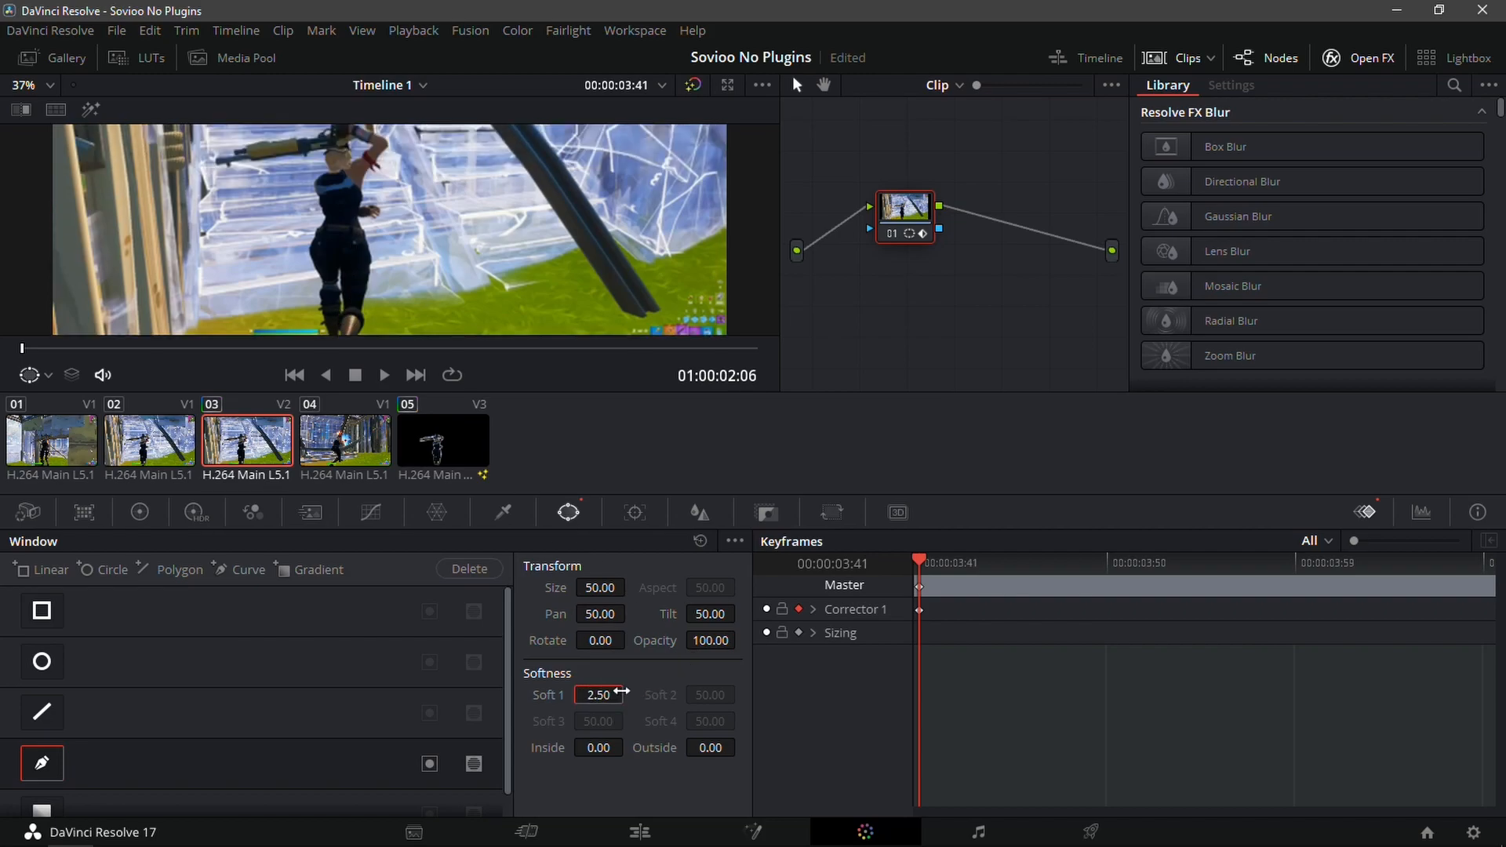
# Turn off the timeline proxy mode to view the footage at full resolution
pyautogui.scroll(3, 334, 264)
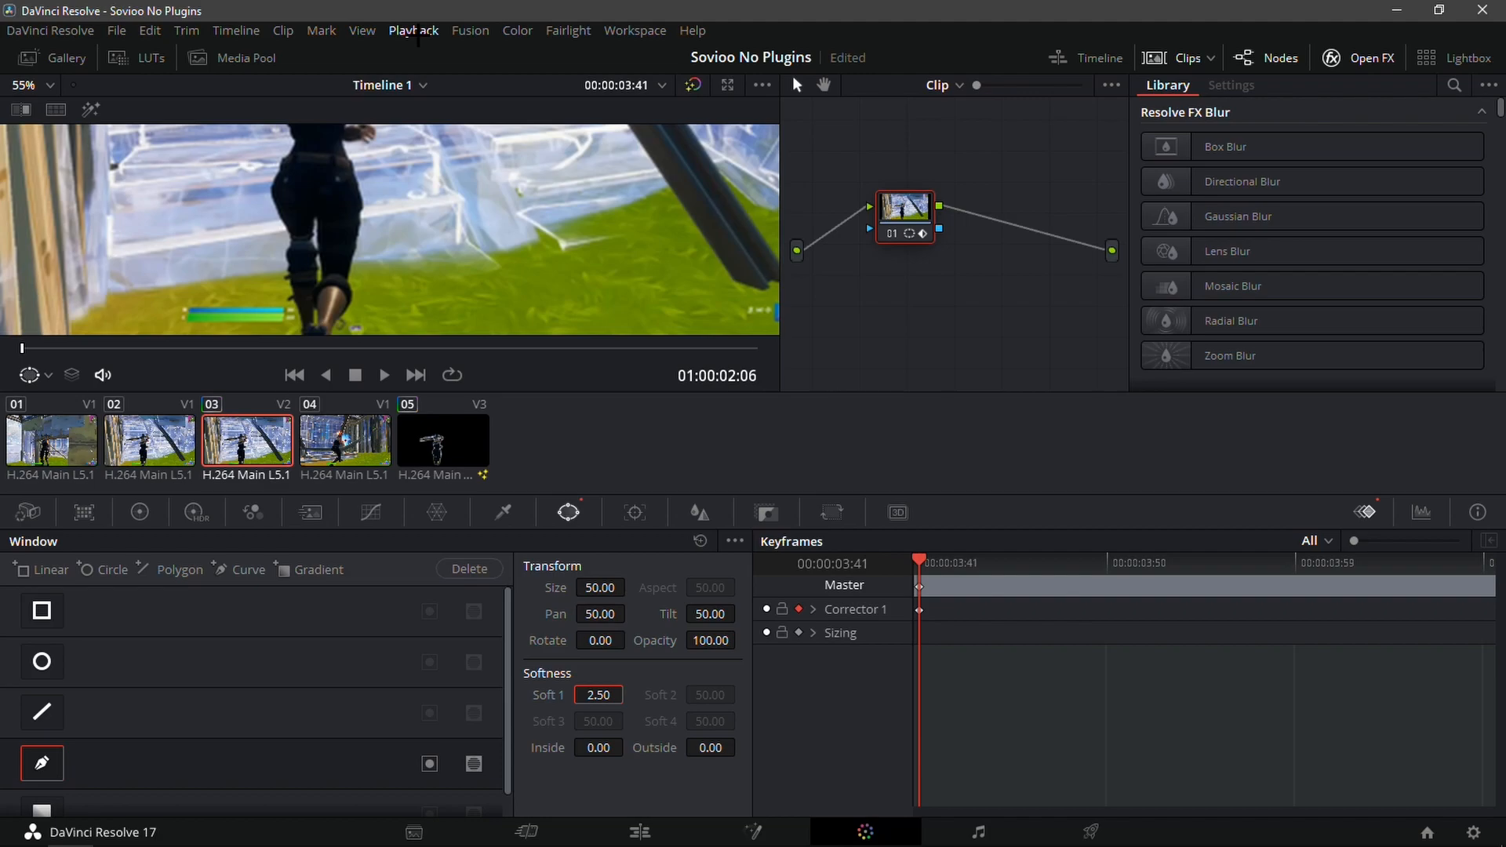
pyautogui.click(413, 30)
pyautogui.moveTo(649, 112)
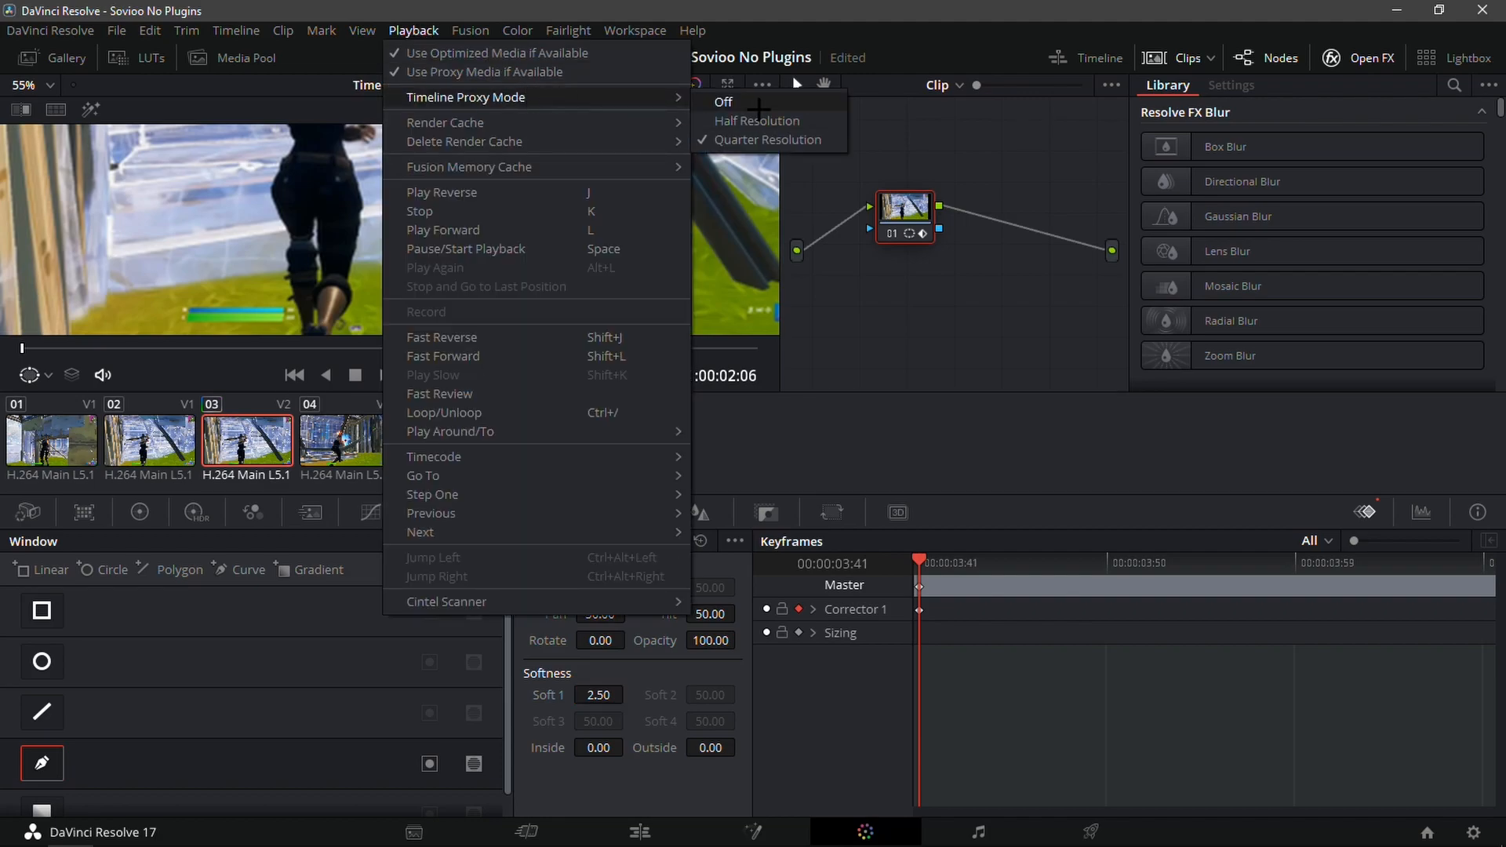
pyautogui.click(745, 103)
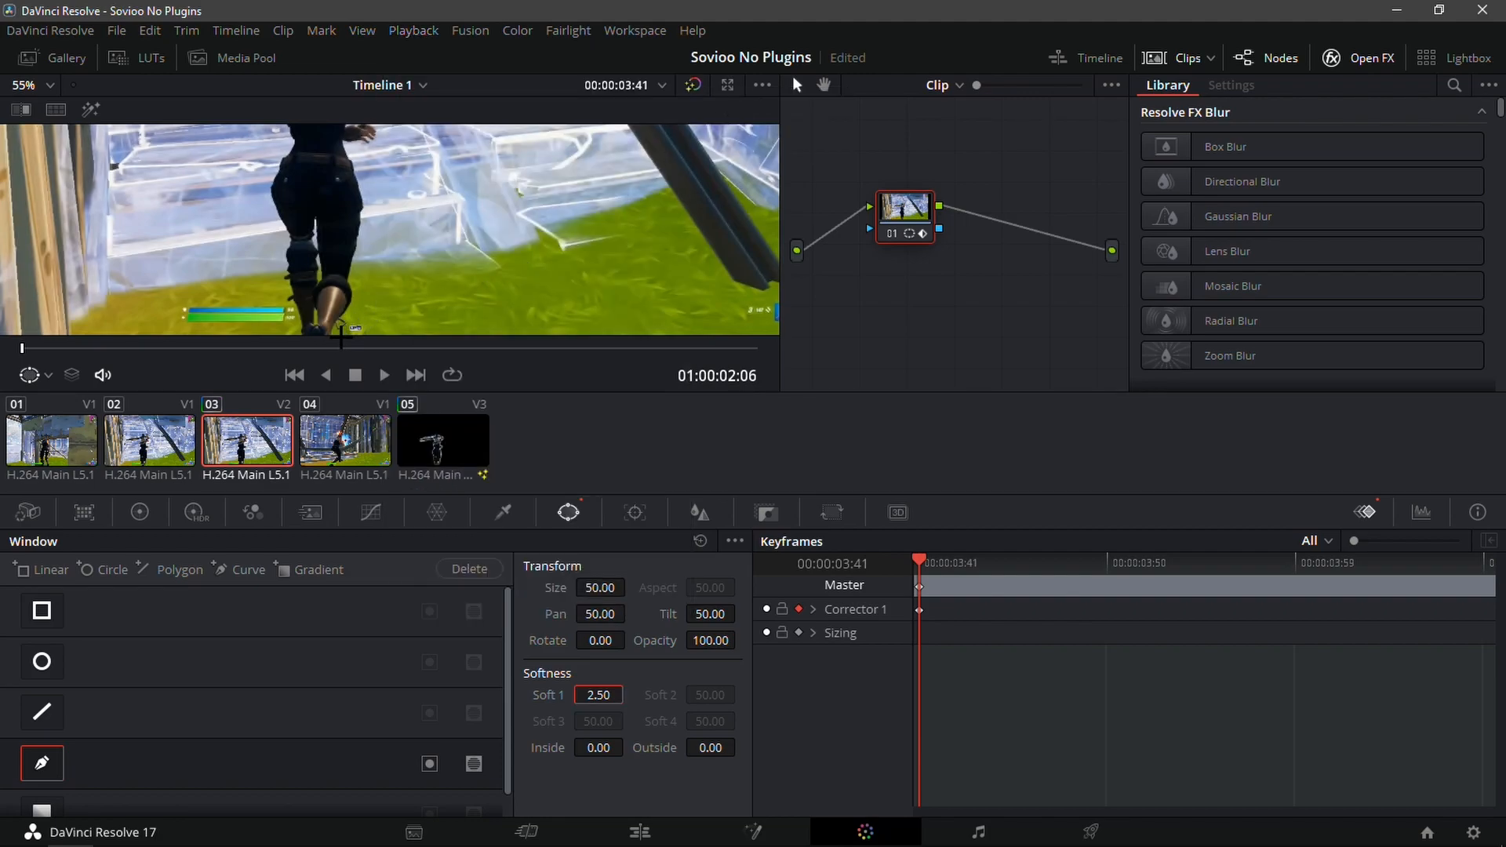
# Trace the curve mask from the character's foot up the front edge, over the head and down to the back shoulder
pyautogui.click(335, 330)
pyautogui.click(353, 301)
pyautogui.click(368, 231)
pyautogui.scroll(3, 364, 212)
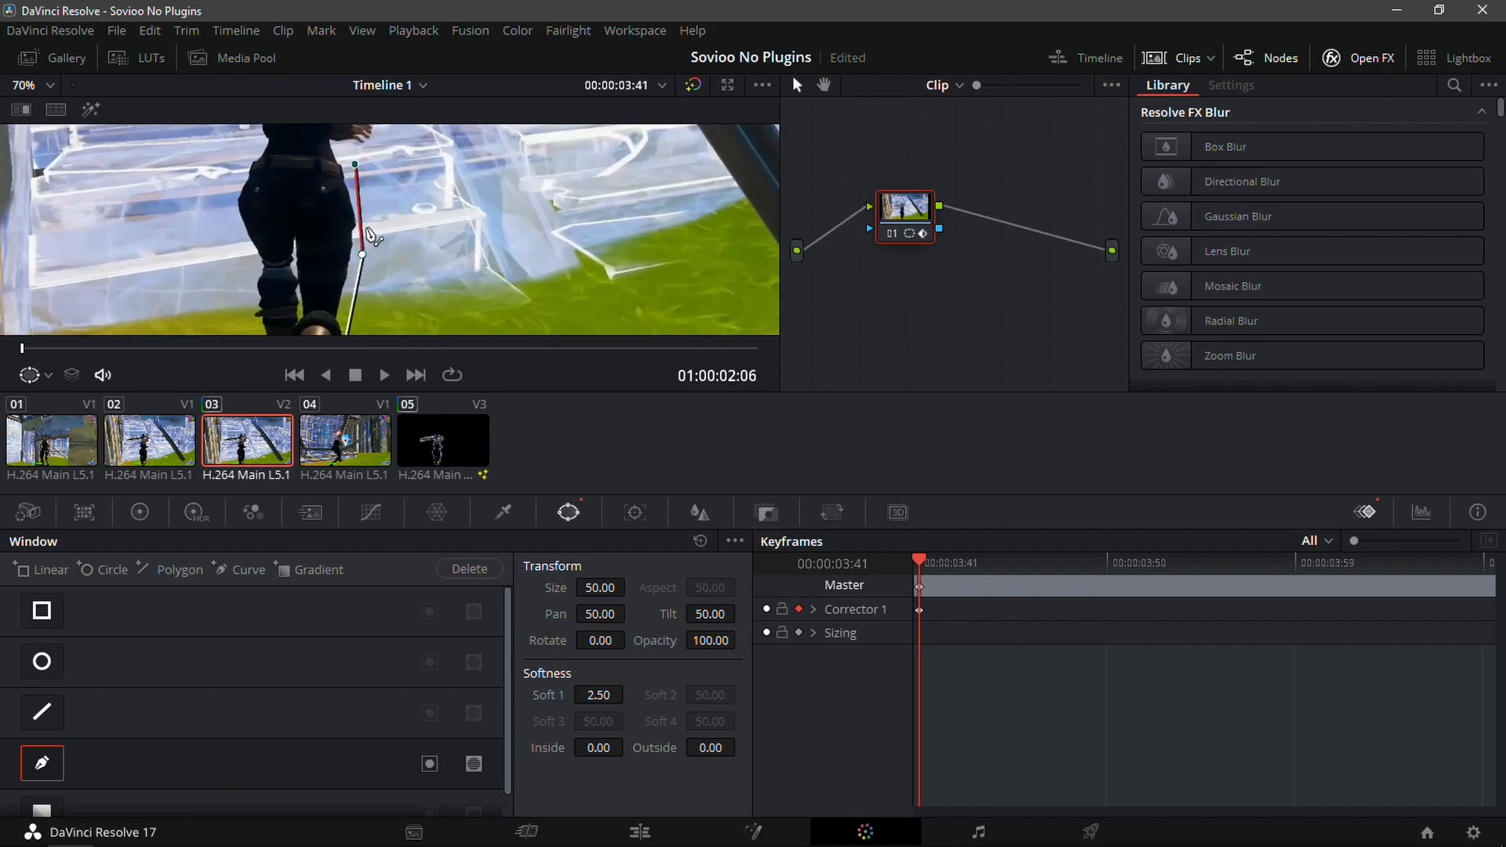
pyautogui.scroll(-2, 368, 228)
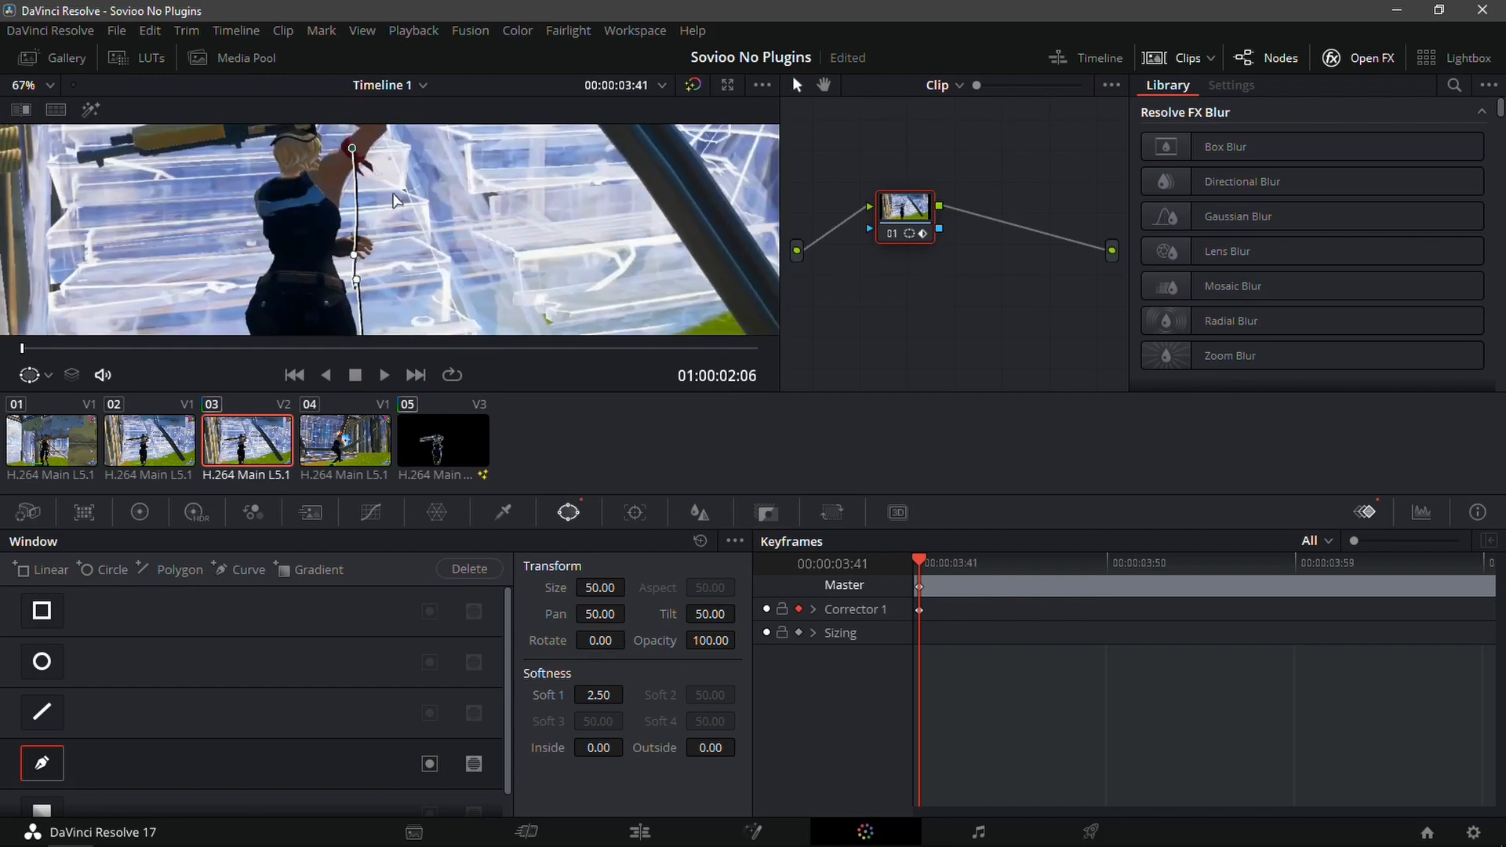
pyautogui.scroll(3, 368, 216)
pyautogui.moveTo(368, 169); pyautogui.dragTo(363, 322)
pyautogui.scroll(-5, 358, 228)
pyautogui.click(346, 212)
pyautogui.click(325, 188)
pyautogui.click(237, 192)
pyautogui.click(269, 284)
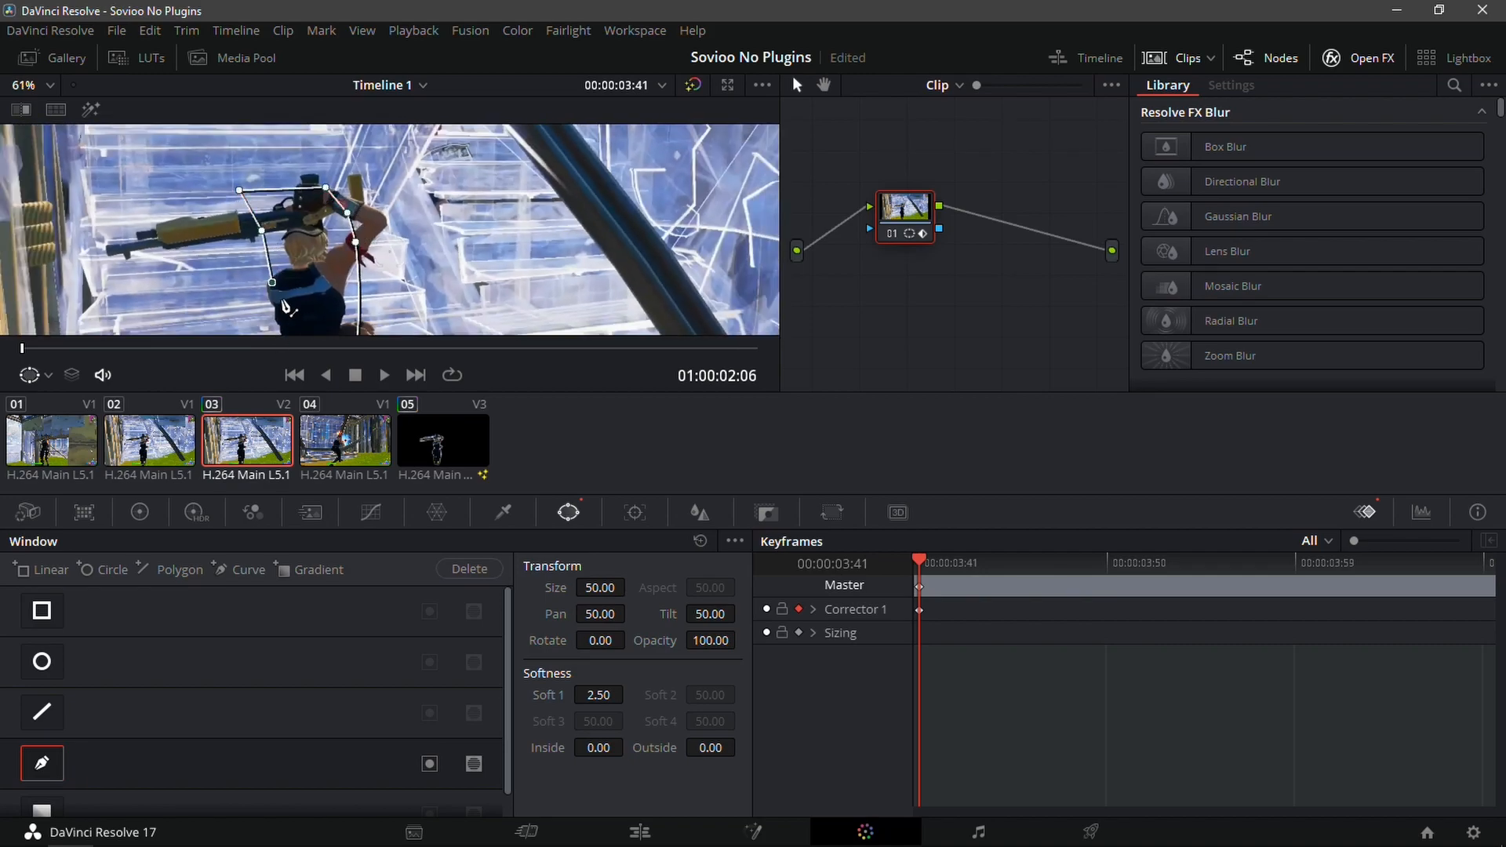
# Continue the mask down the character's back and leg, then close it at the starting point by the foot
pyautogui.scroll(-2, 284, 264)
pyautogui.scroll(-1, 286, 251)
pyautogui.scroll(-1, 282, 267)
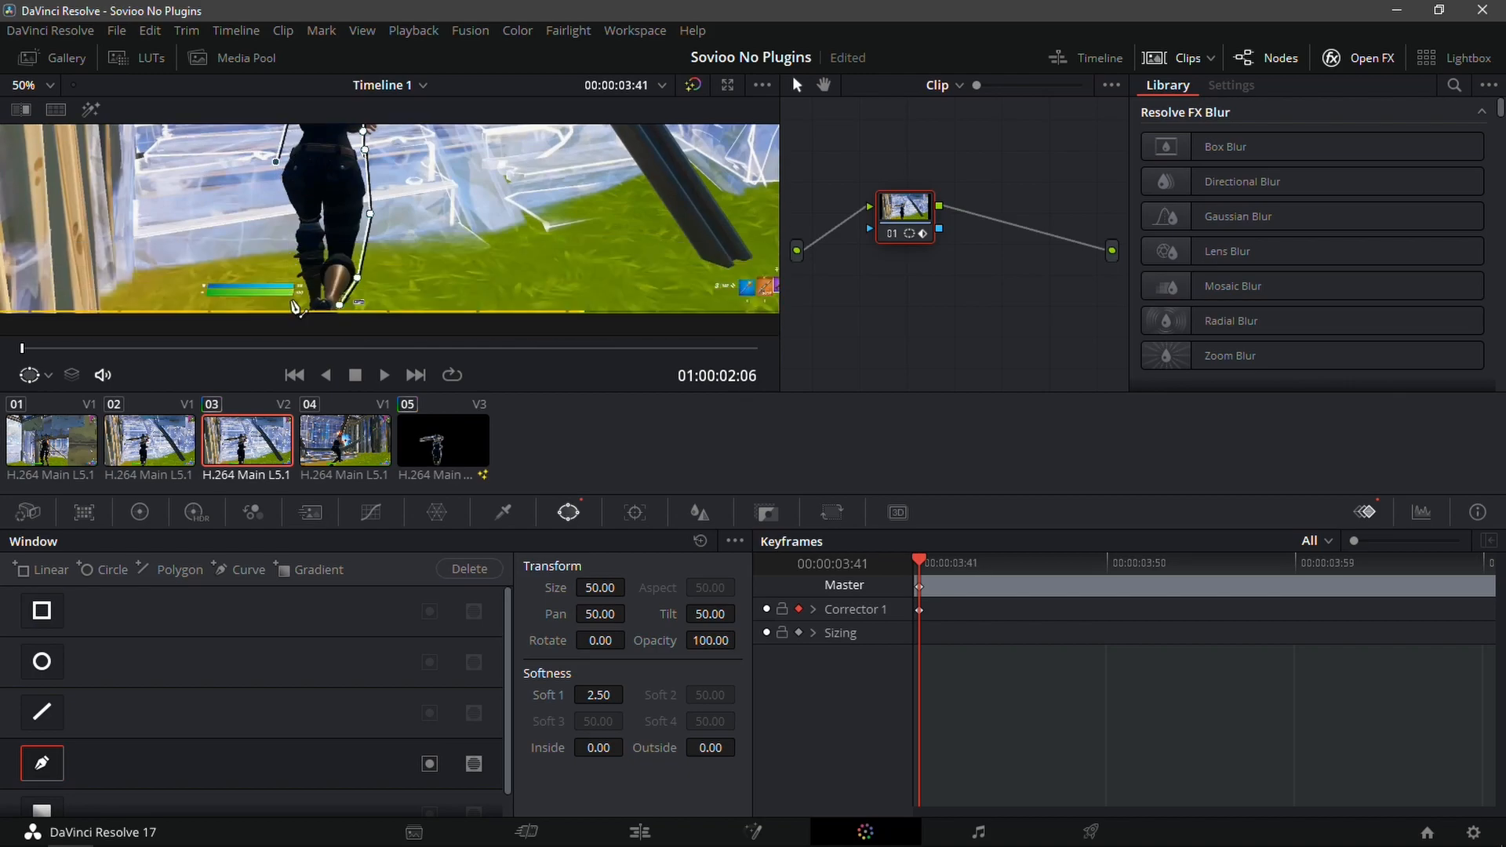
pyautogui.moveTo(278, 195); pyautogui.dragTo(299, 280)
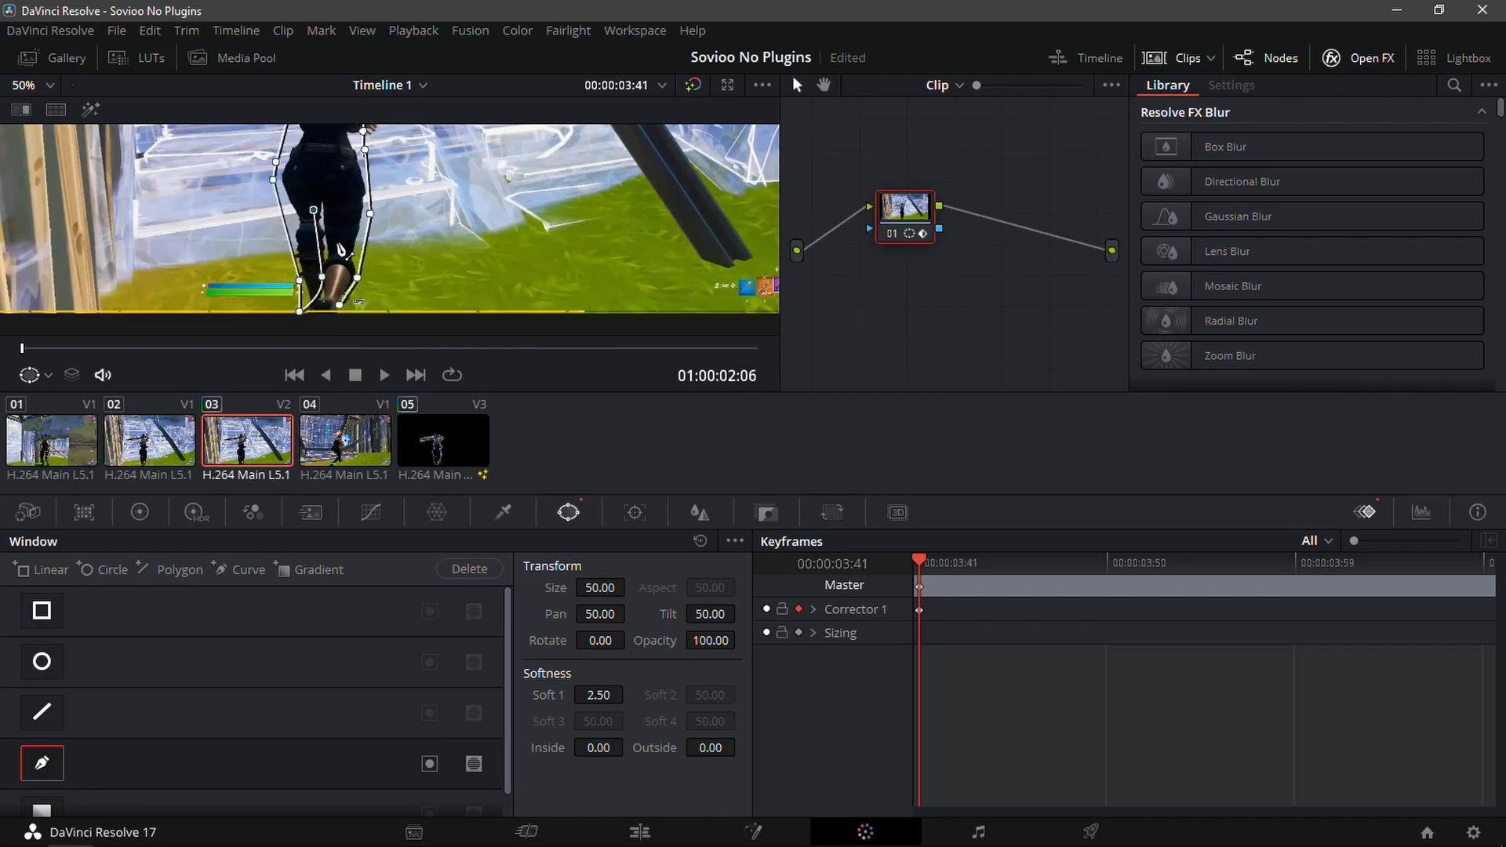
pyautogui.click(337, 305)
pyautogui.moveTo(362, 235); pyautogui.dragTo(359, 309)
pyautogui.scroll(1, 355, 196)
pyautogui.moveTo(353, 153); pyautogui.dragTo(352, 244)
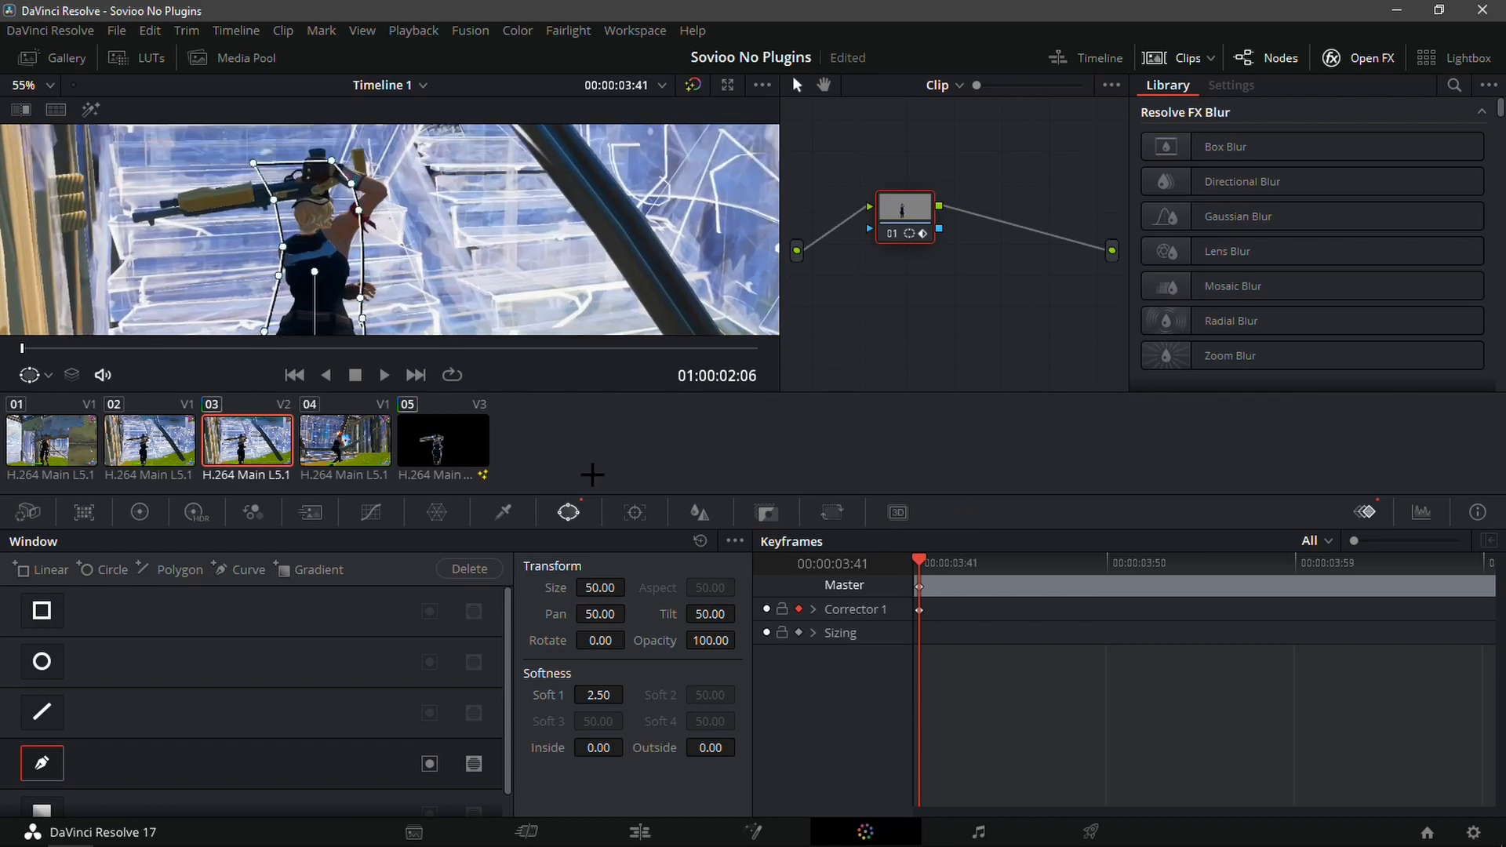
# At 01:00:02:10, reshape the mask points to follow the shotgun, the head and the raised arm
pyautogui.moveTo(932, 562); pyautogui.dragTo(945, 547)
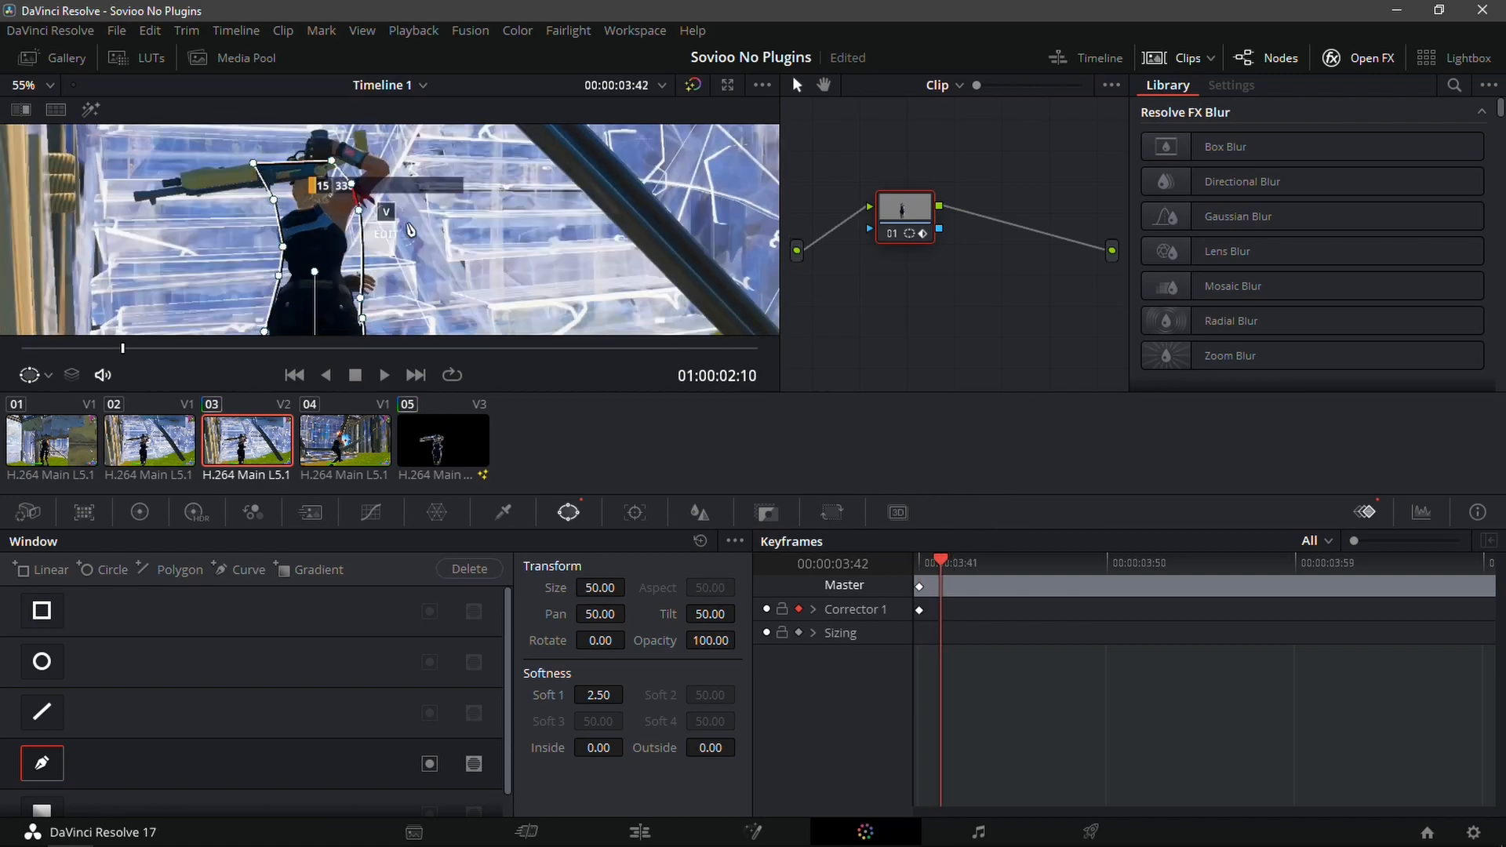
pyautogui.moveTo(253, 164); pyautogui.dragTo(125, 187)
pyautogui.moveTo(263, 197); pyautogui.dragTo(153, 214)
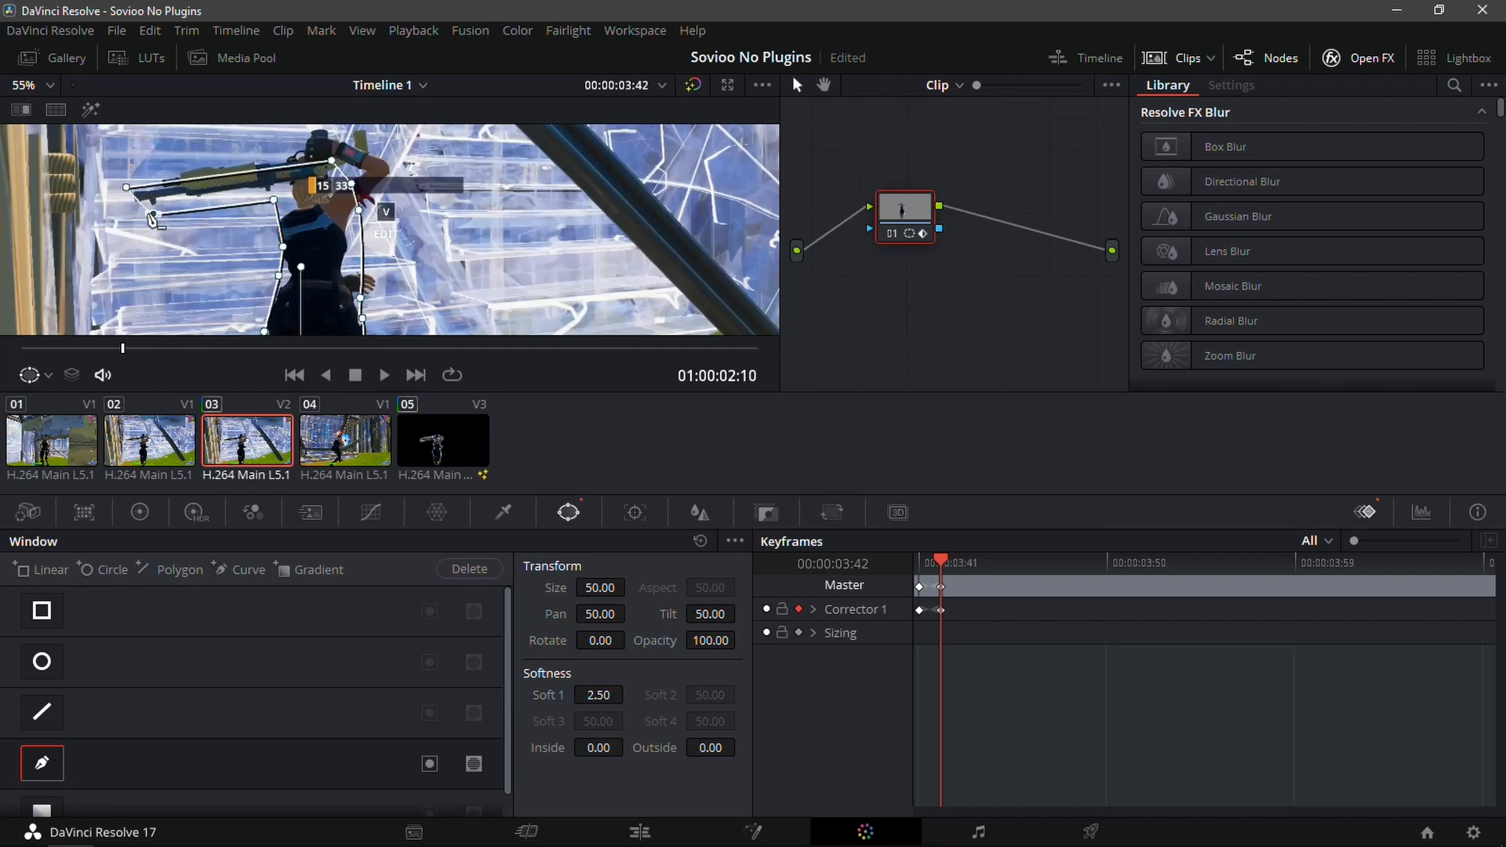
pyautogui.moveTo(334, 162); pyautogui.dragTo(321, 138)
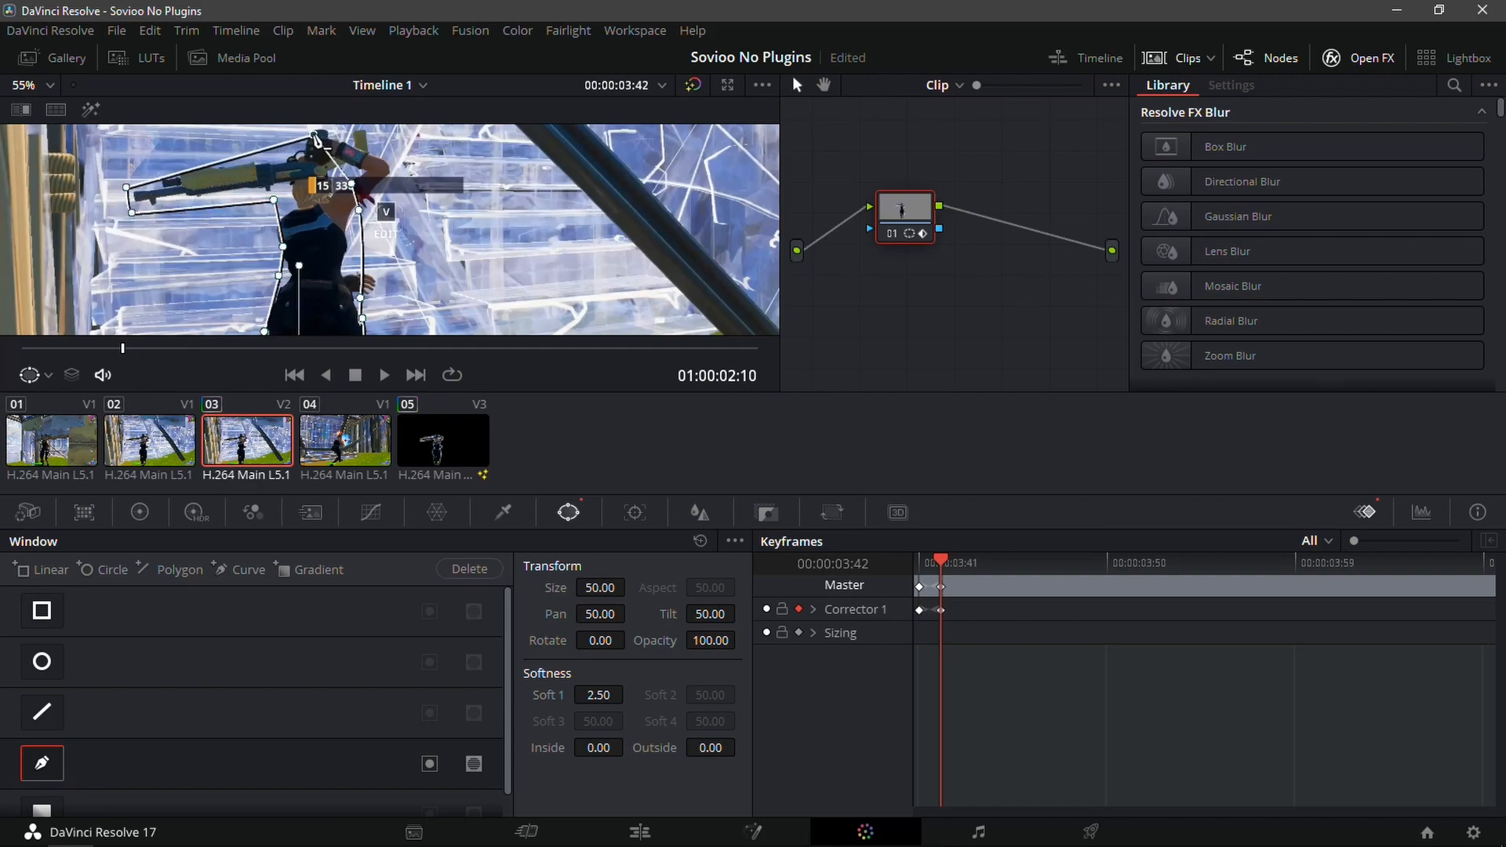
pyautogui.moveTo(125, 188); pyautogui.dragTo(139, 182)
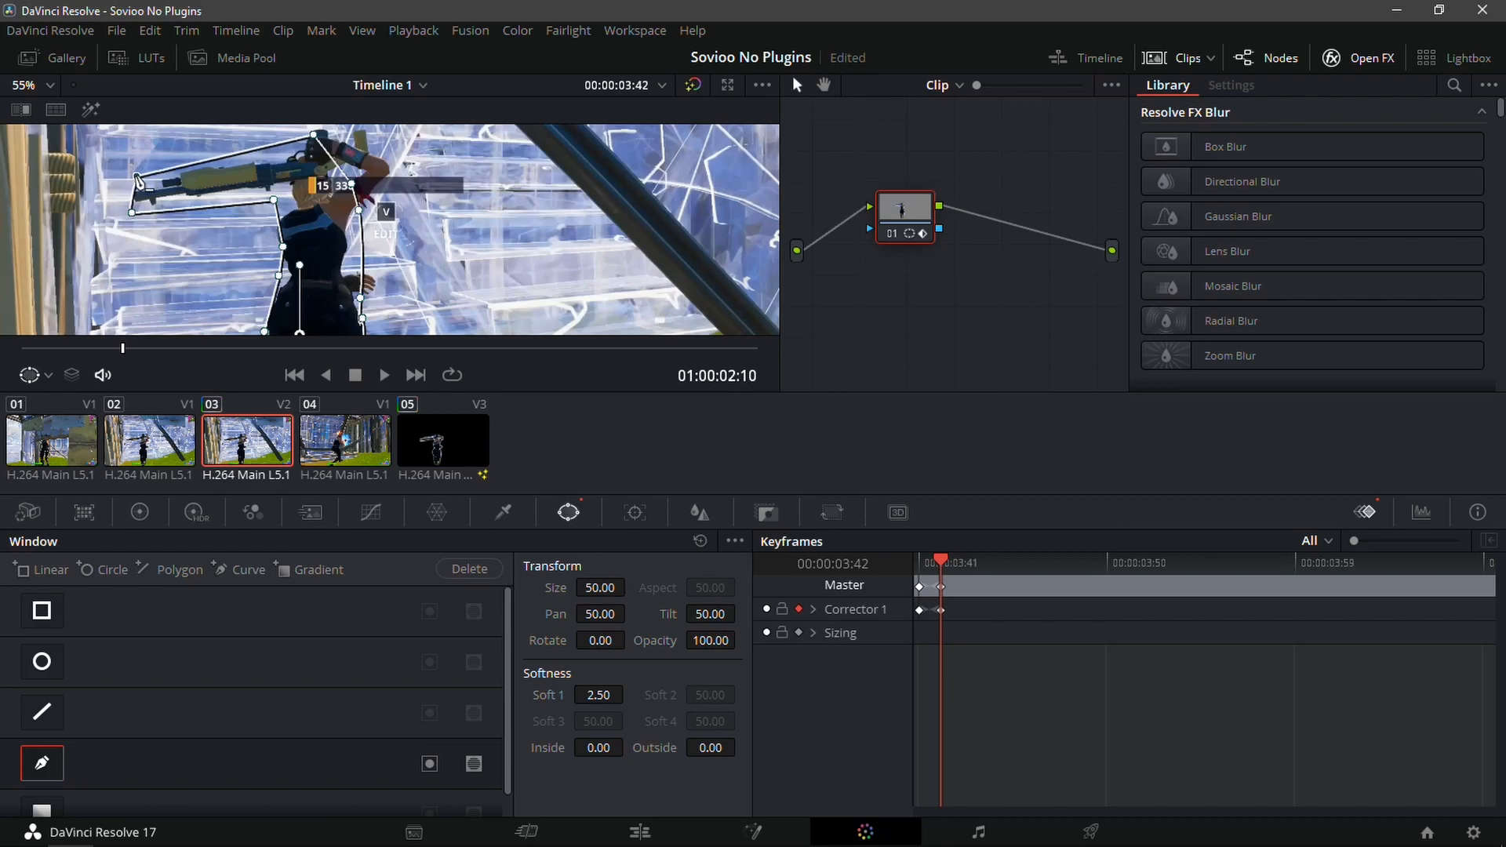
pyautogui.moveTo(318, 136); pyautogui.dragTo(334, 146)
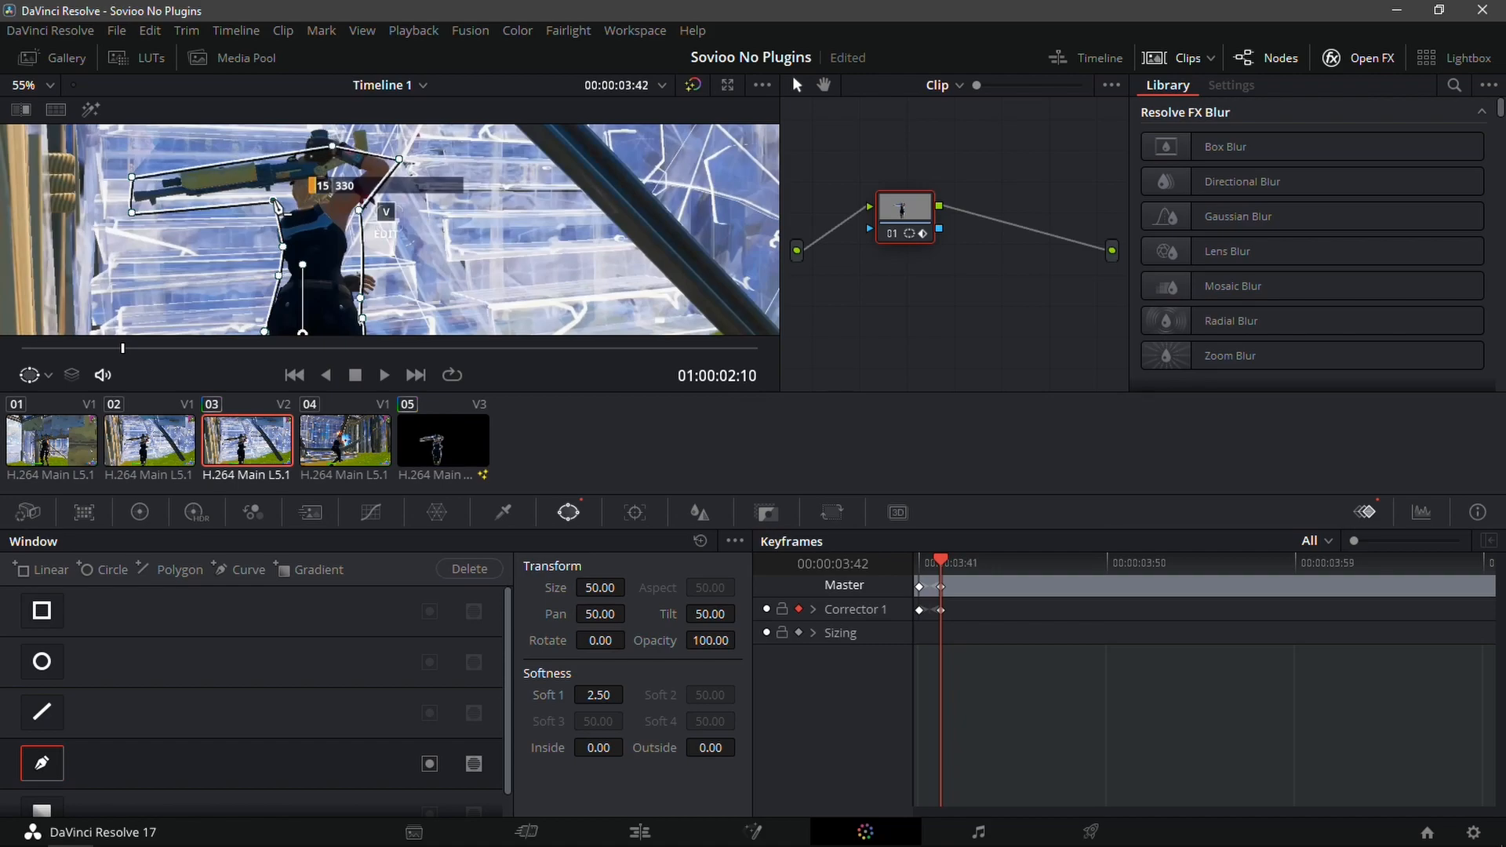
pyautogui.scroll(-3, 294, 196)
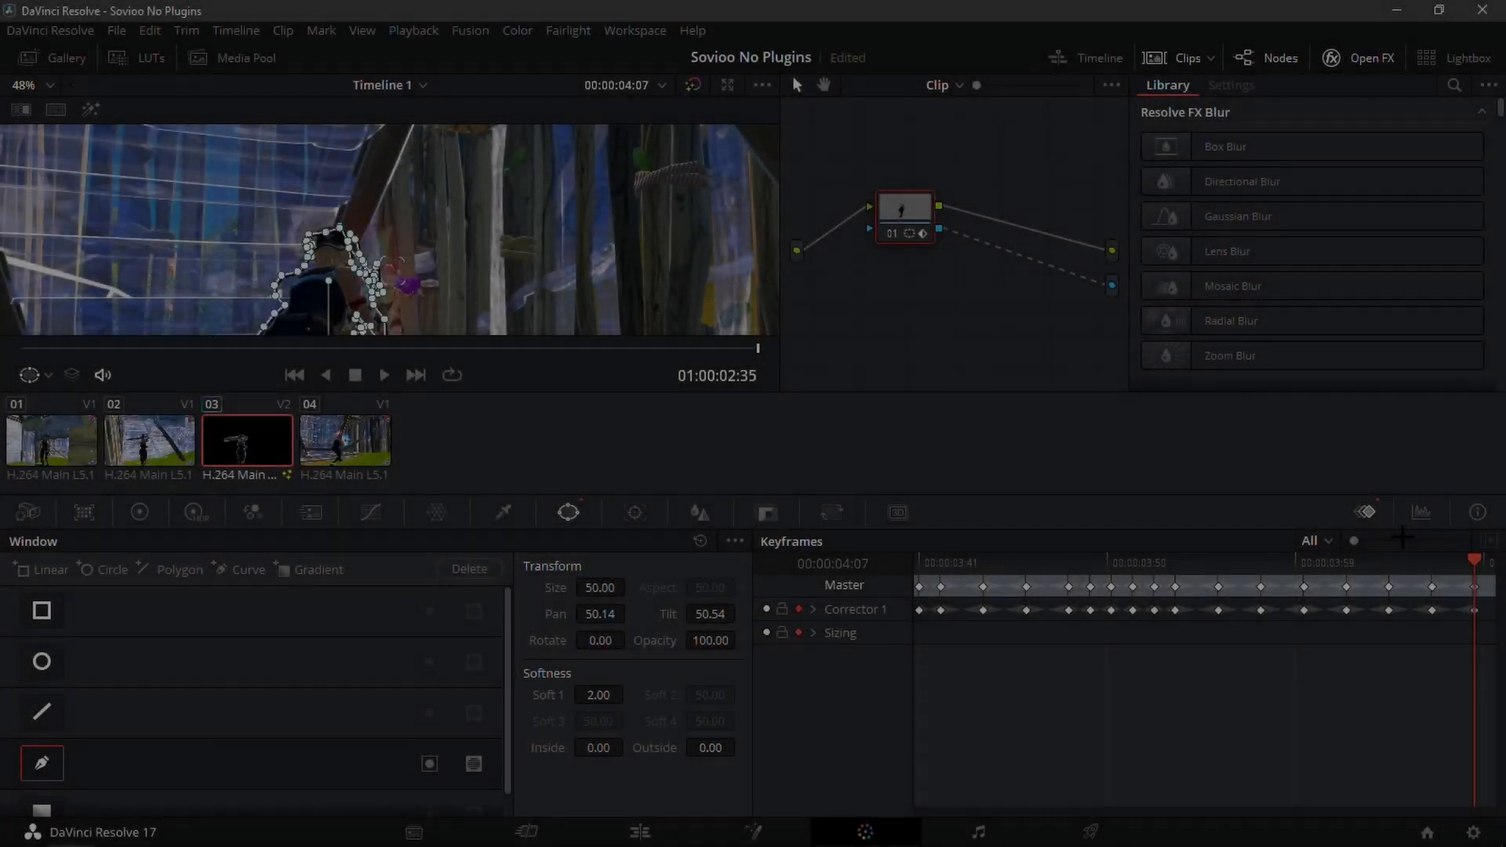
# On the clip's last frame, 01:00:02:35, tighten the mask edge beside the character's leg
pyautogui.scroll(-2, 476, 248)
pyautogui.scroll(4, 474, 248)
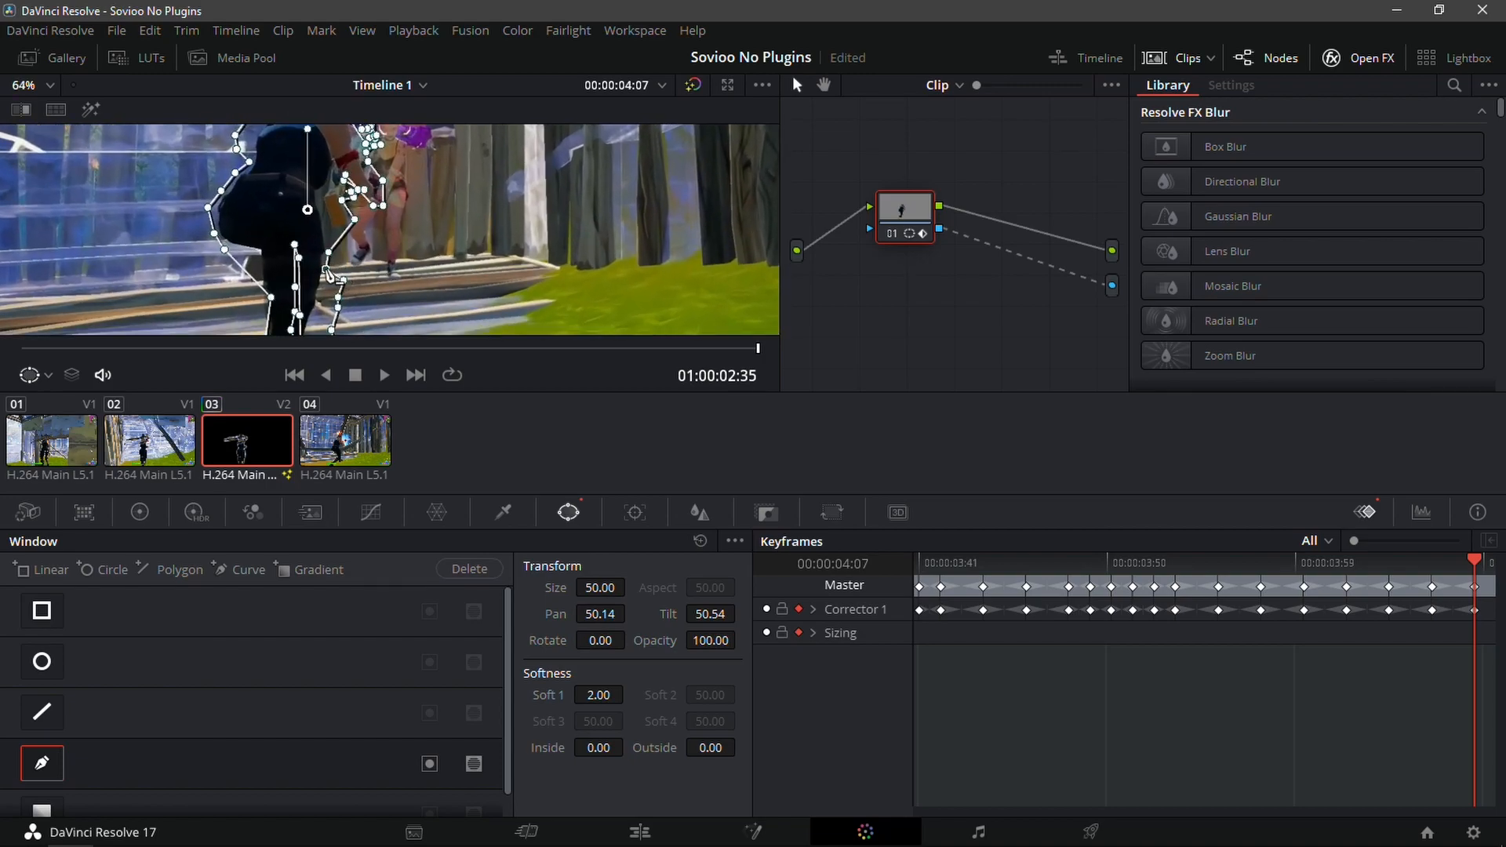
pyautogui.moveTo(343, 283); pyautogui.dragTo(330, 286)
pyautogui.moveTo(330, 287); pyautogui.dragTo(330, 240)
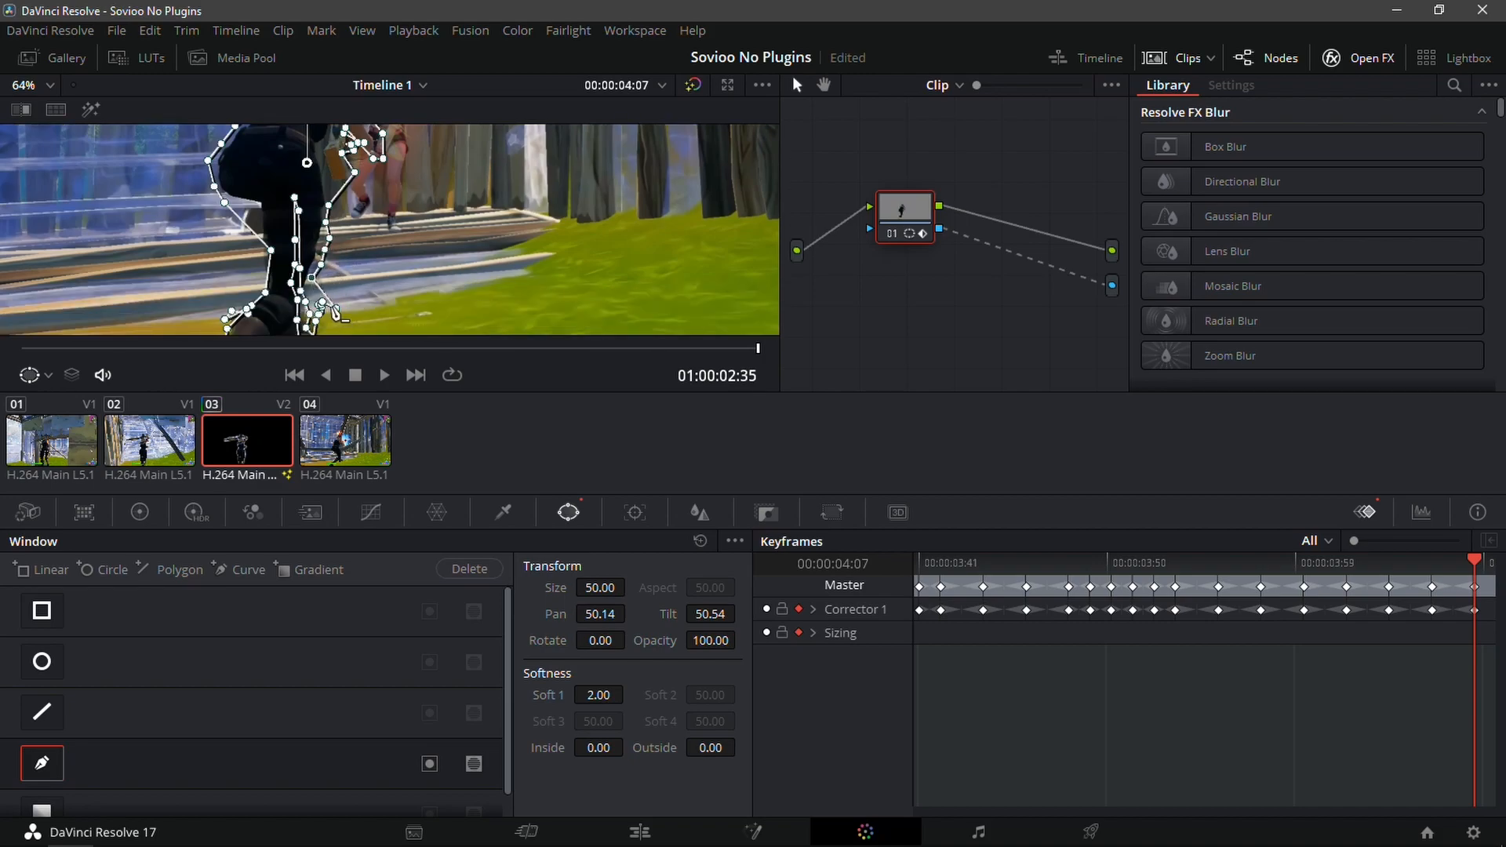
pyautogui.scroll(4, 311, 288)
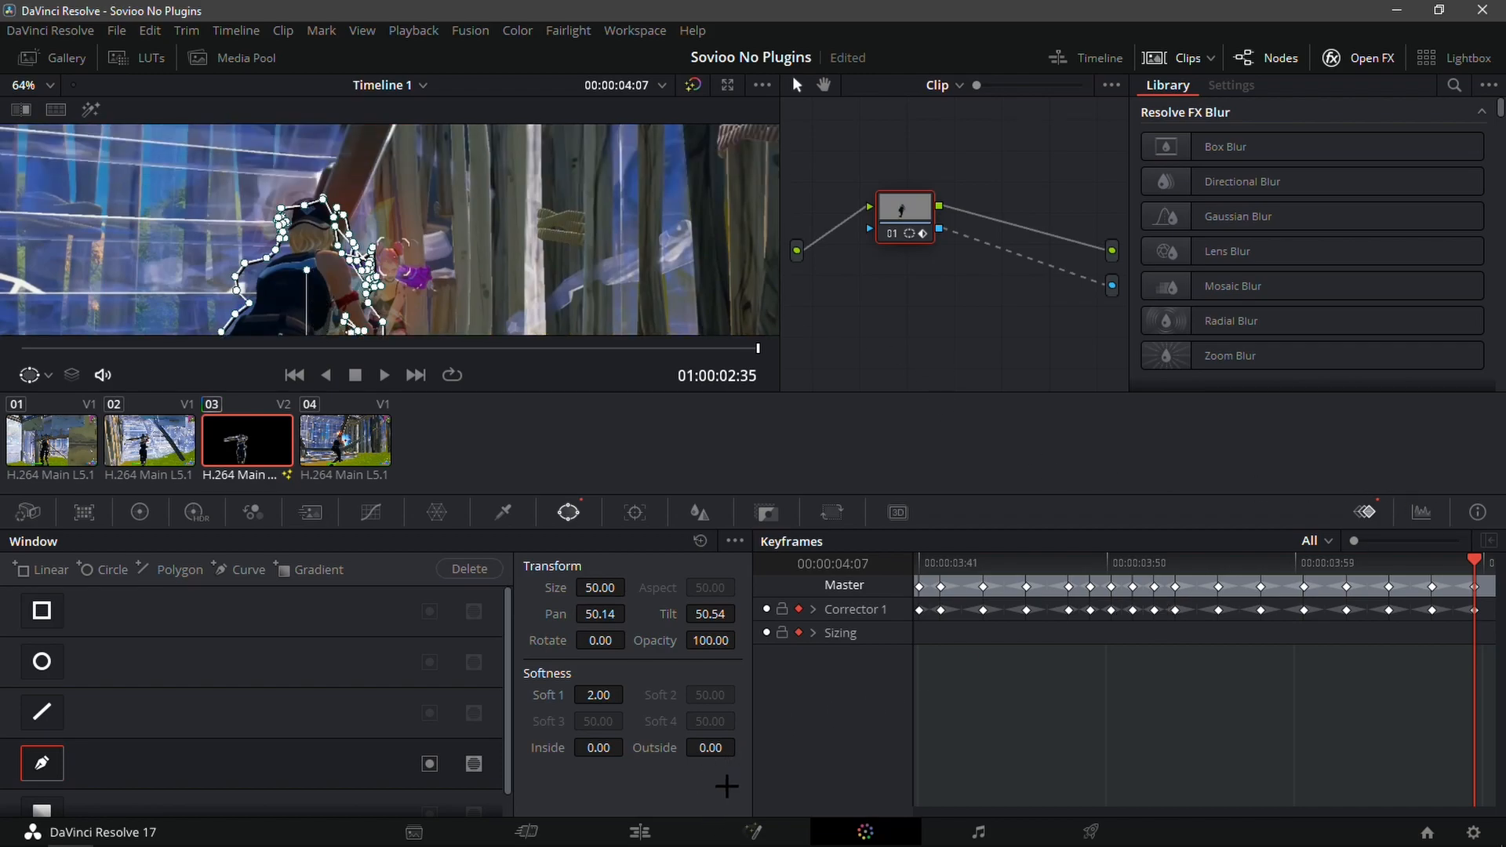
# Return to the Edit page and check the cutout at 01:00:02:18 by briefly disabling the Video 1 track
pyautogui.click(627, 824)
pyautogui.moveTo(955, 549); pyautogui.dragTo(973, 549)
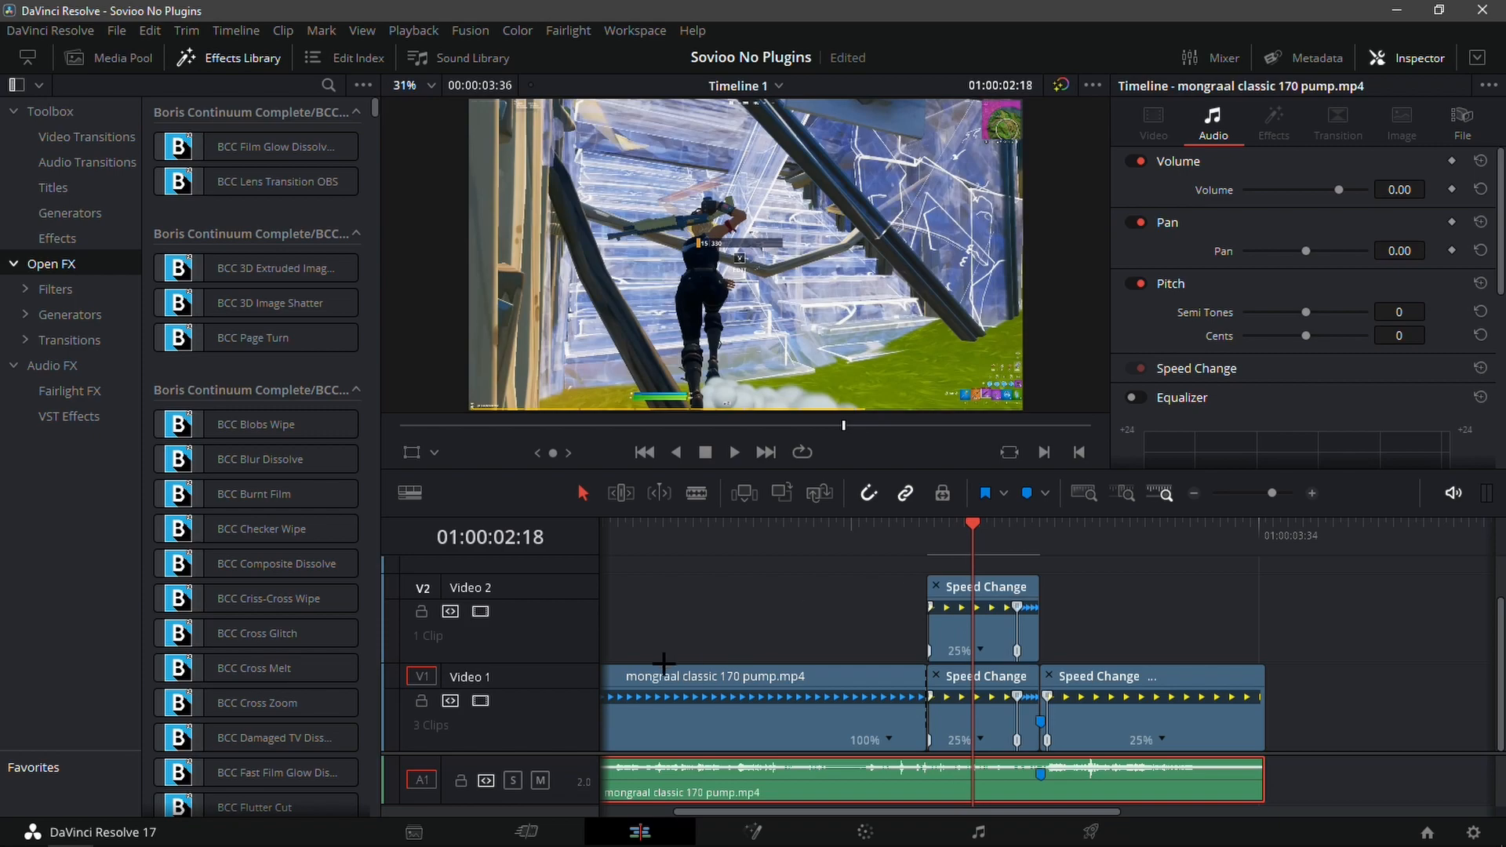
pyautogui.click(480, 701)
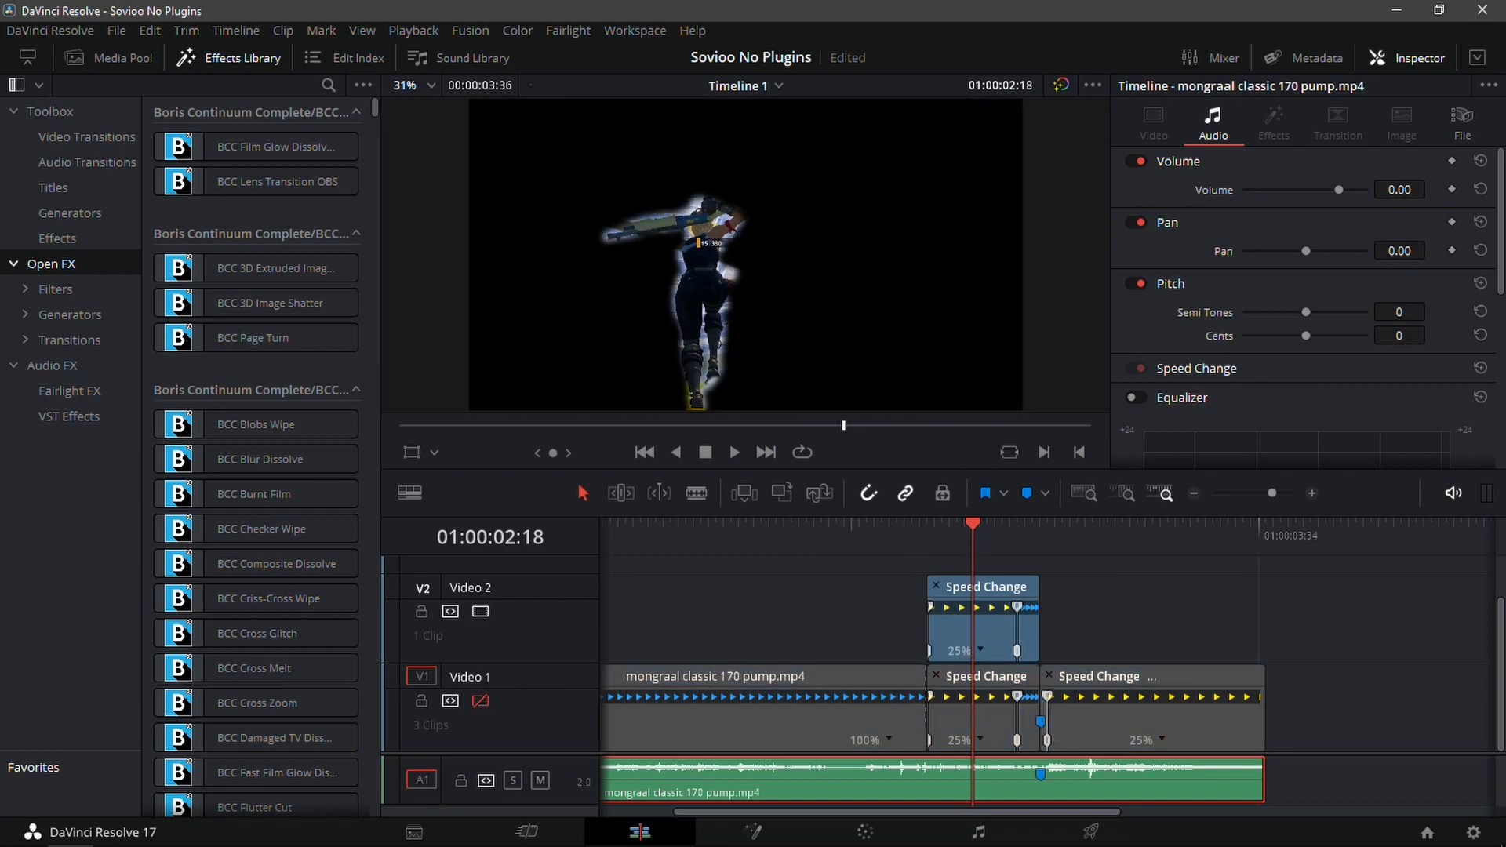
pyautogui.click(480, 701)
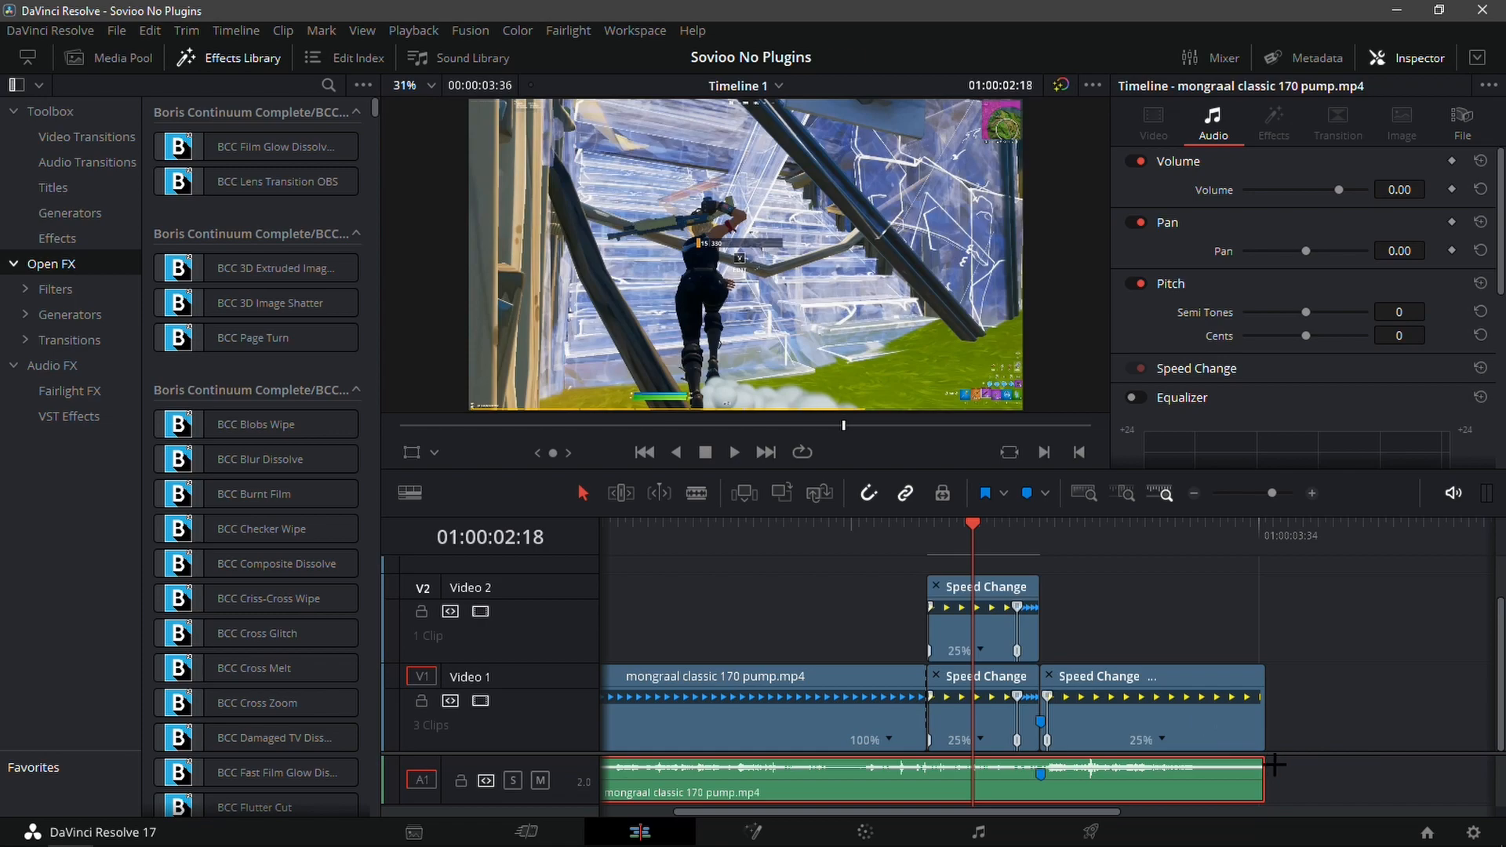
# Switch to File Explorer and open the Downloads folder
pyautogui.moveTo(1311, 754); pyautogui.dragTo(1341, 689)
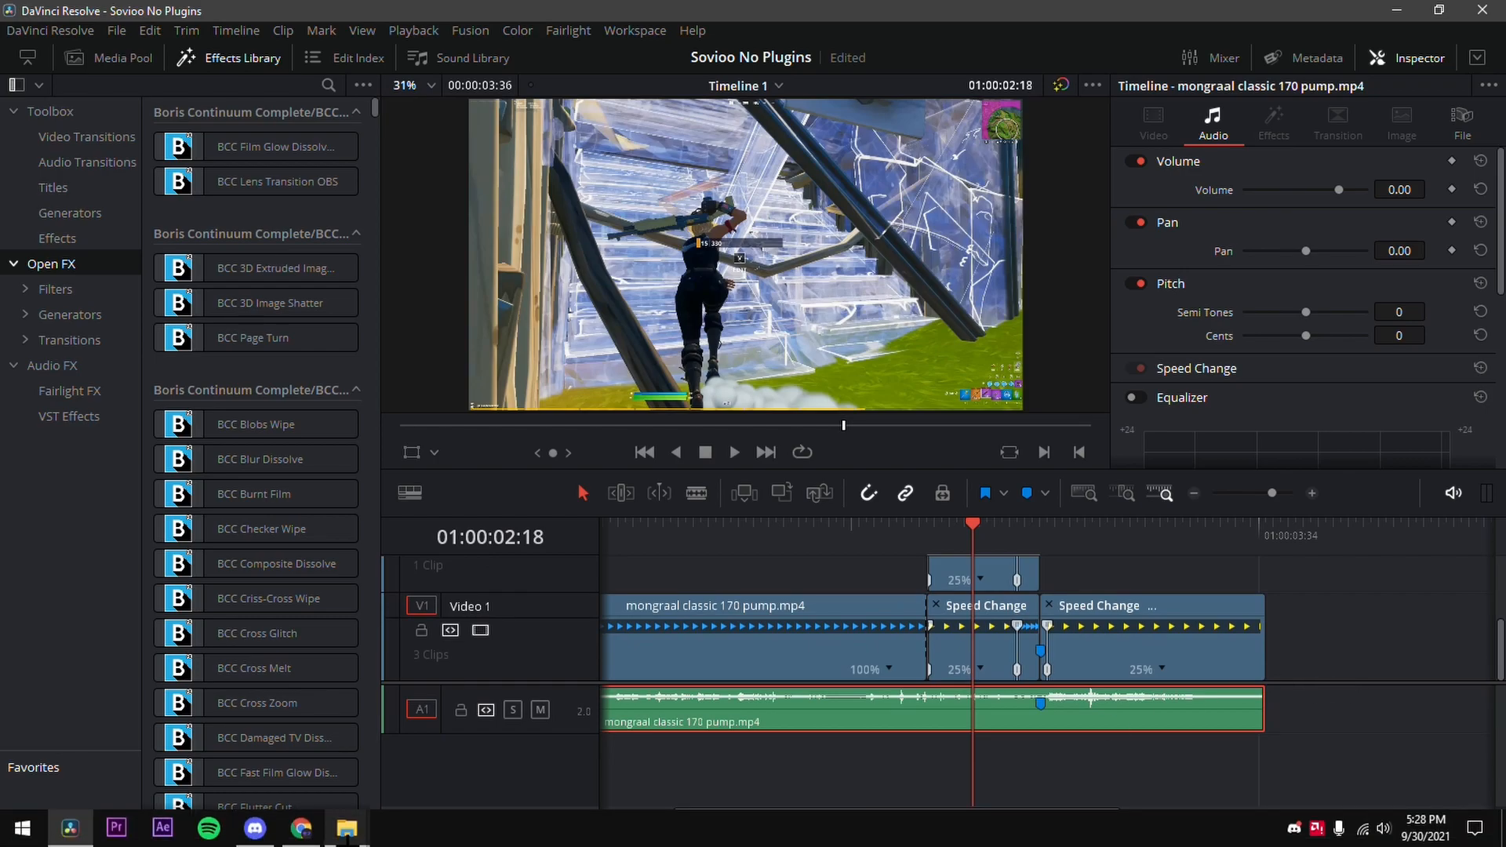
pyautogui.click(347, 830)
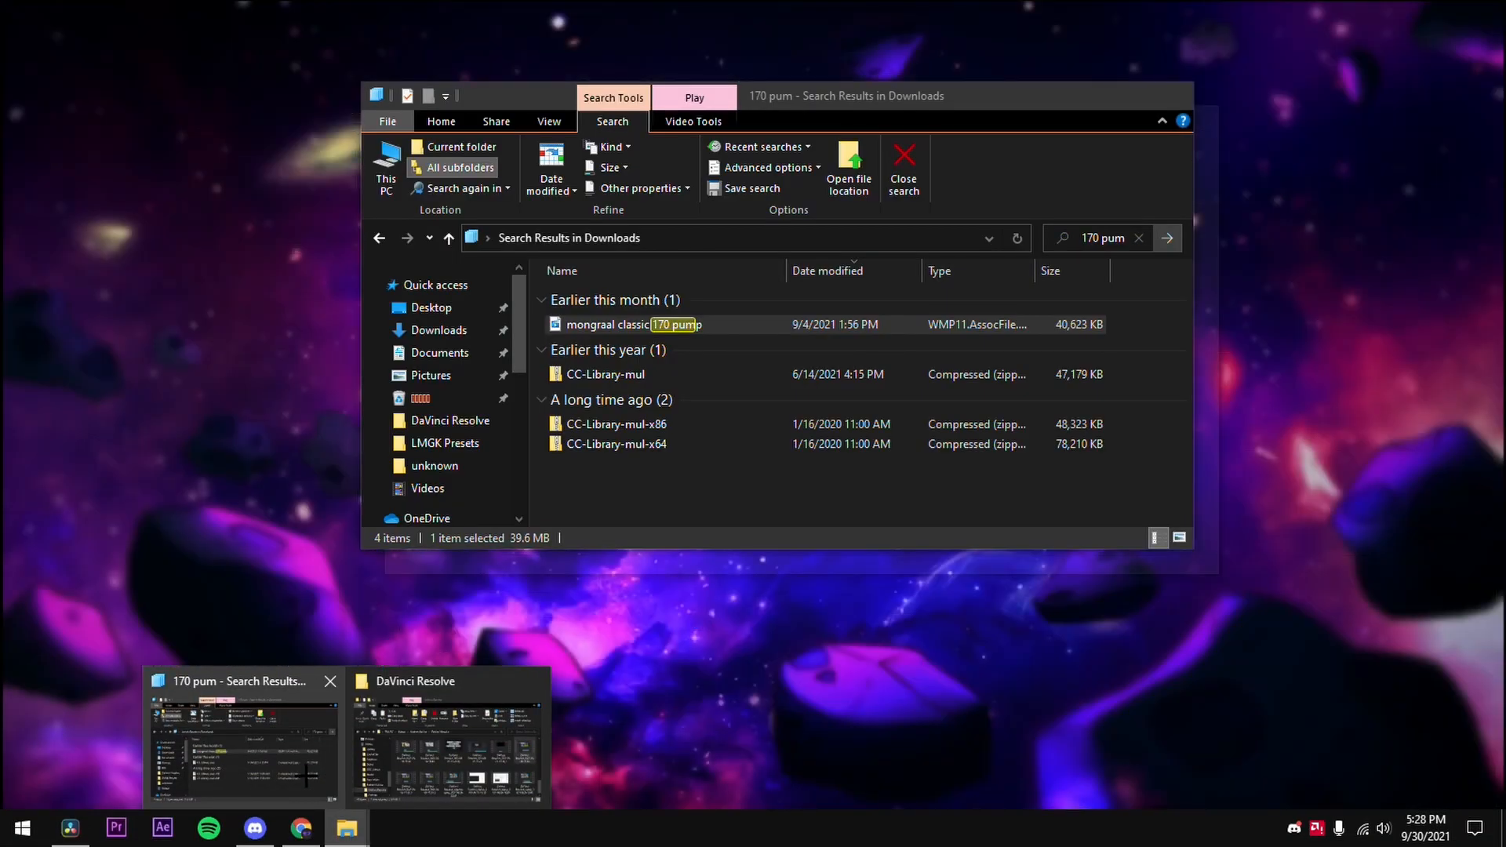
pyautogui.click(306, 775)
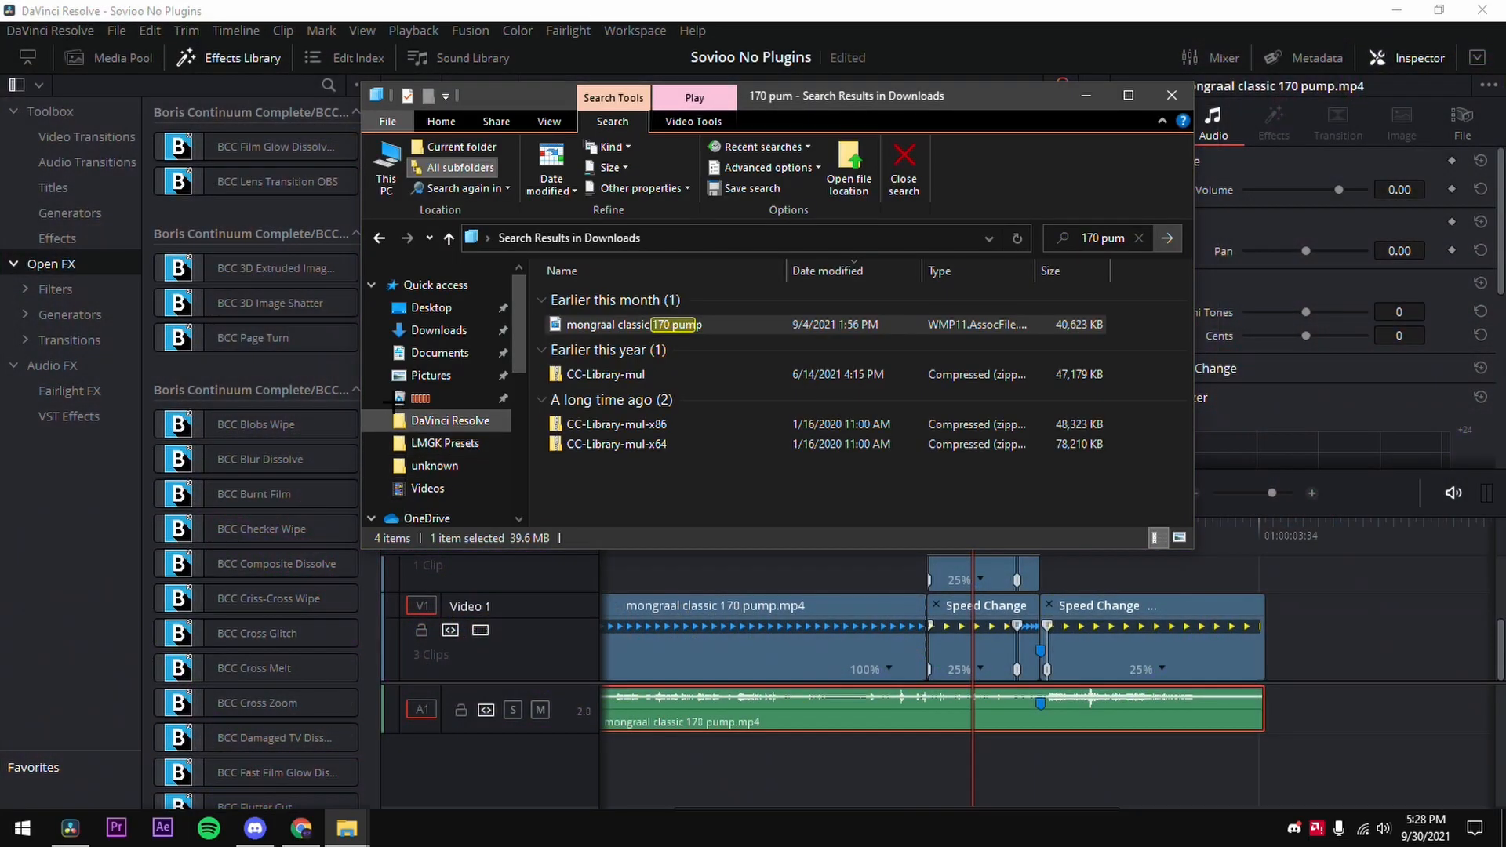
pyautogui.click(408, 352)
pyautogui.click(404, 328)
pyautogui.scroll(3, 405, 330)
pyautogui.click(405, 330)
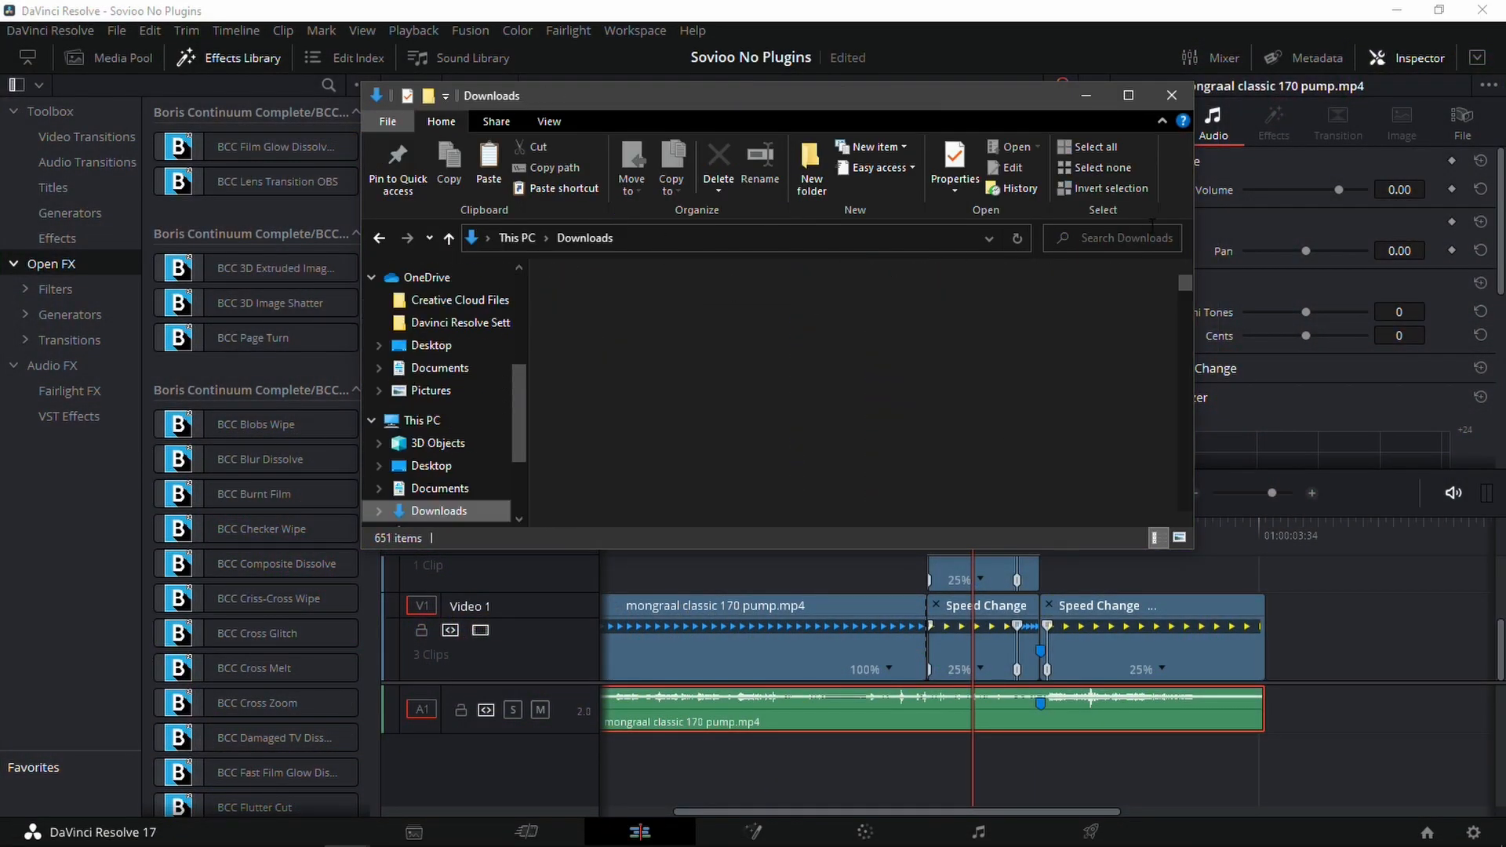
# Search Downloads for "gang" and place Calboy - Gang Gang (Official Video).mp3 on a new audio track below the gameplay audio in DaVinci Resolve
pyautogui.click(1071, 238)
pyautogui.write('gang')
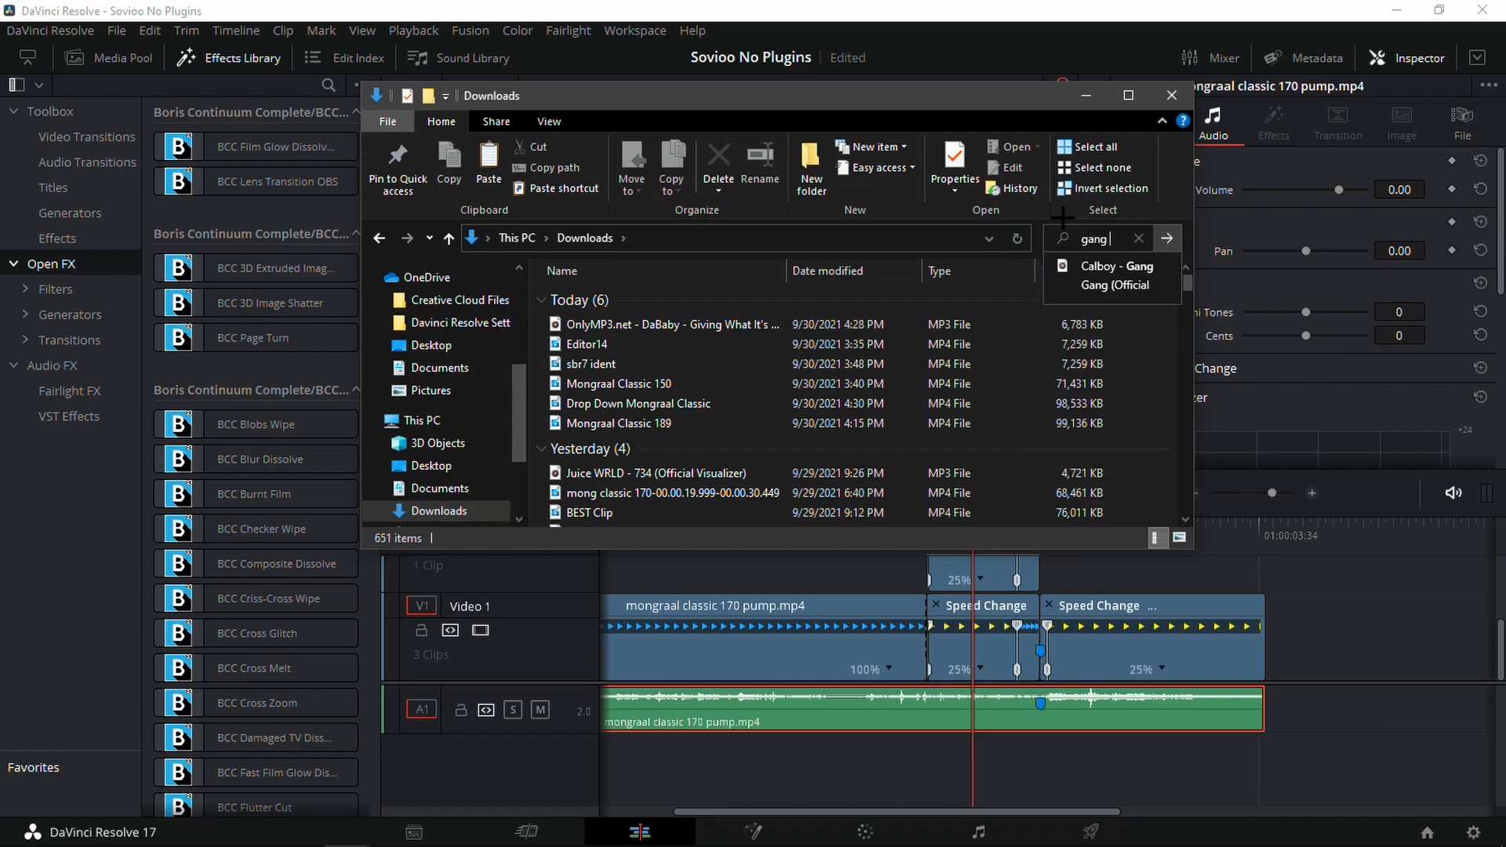
pyautogui.press('Return')
pyautogui.moveTo(637, 324)
pyautogui.mouseDown()
pyautogui.moveTo(874, 498)
pyautogui.moveTo(993, 757)
pyautogui.mouseUp()
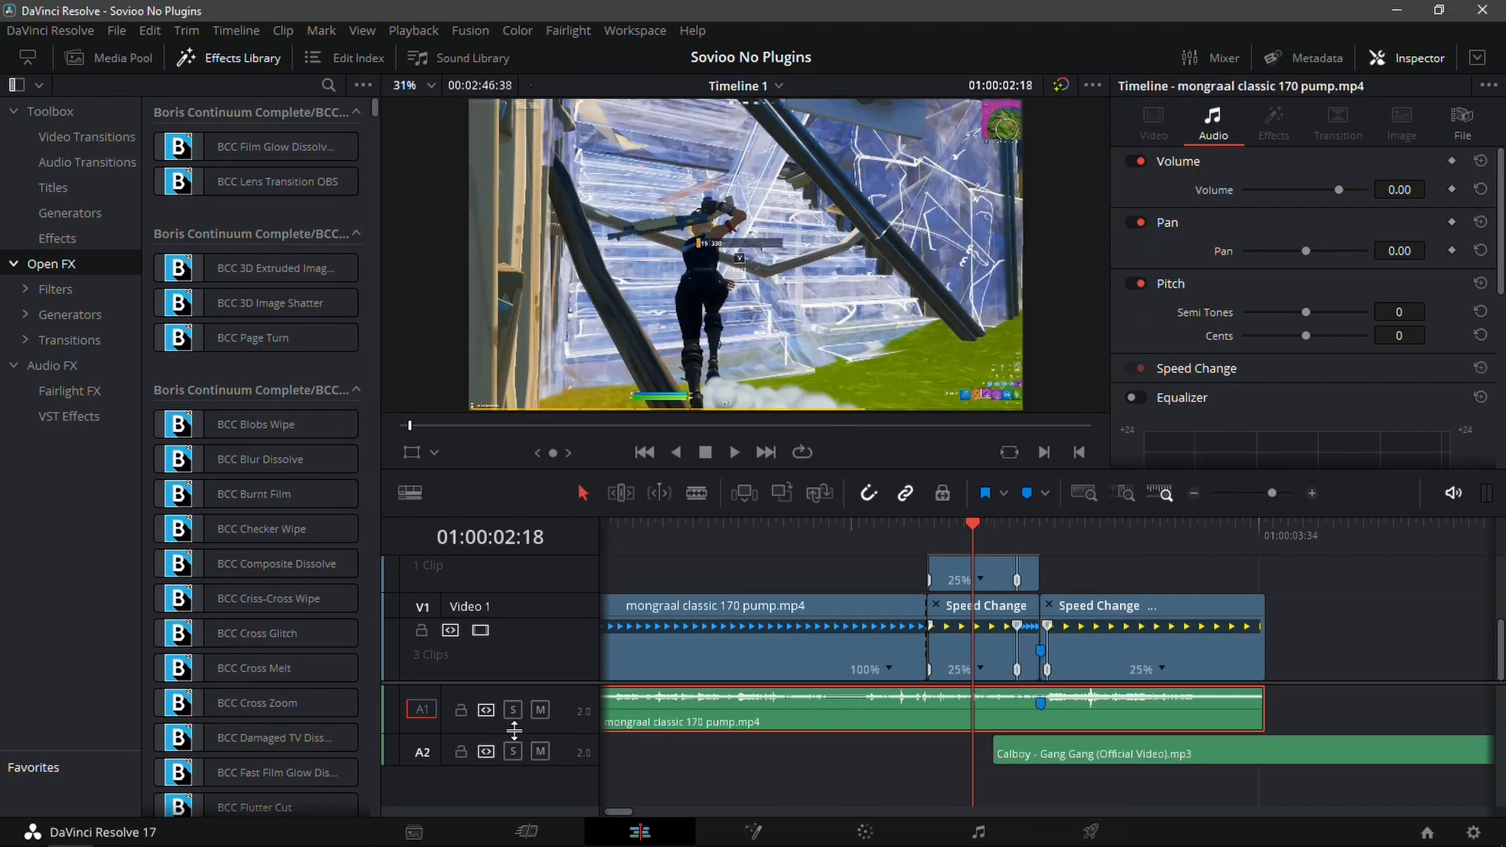
# Find the beat drop in the Gang Gang song at 01:00:14:46 and add a marker there on the audio clip
pyautogui.click(1193, 492)
pyautogui.moveTo(1250, 581); pyautogui.dragTo(1419, 551)
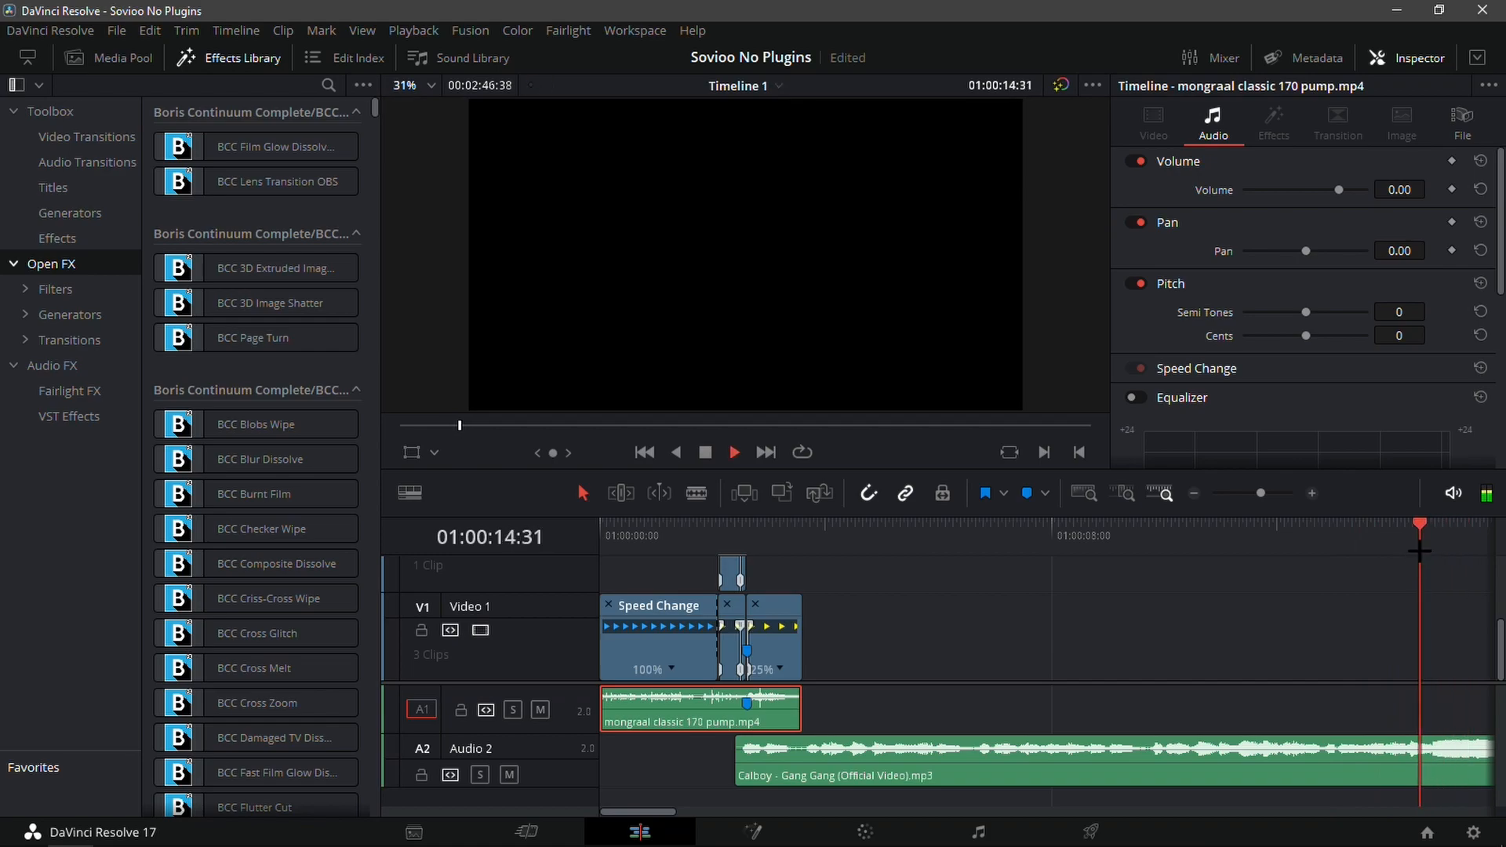
pyautogui.click(1193, 493)
pyautogui.click(1060, 523)
pyautogui.moveTo(1060, 523); pyautogui.dragTo(944, 605)
pyautogui.press('space')
pyautogui.doubleClick(1309, 493)
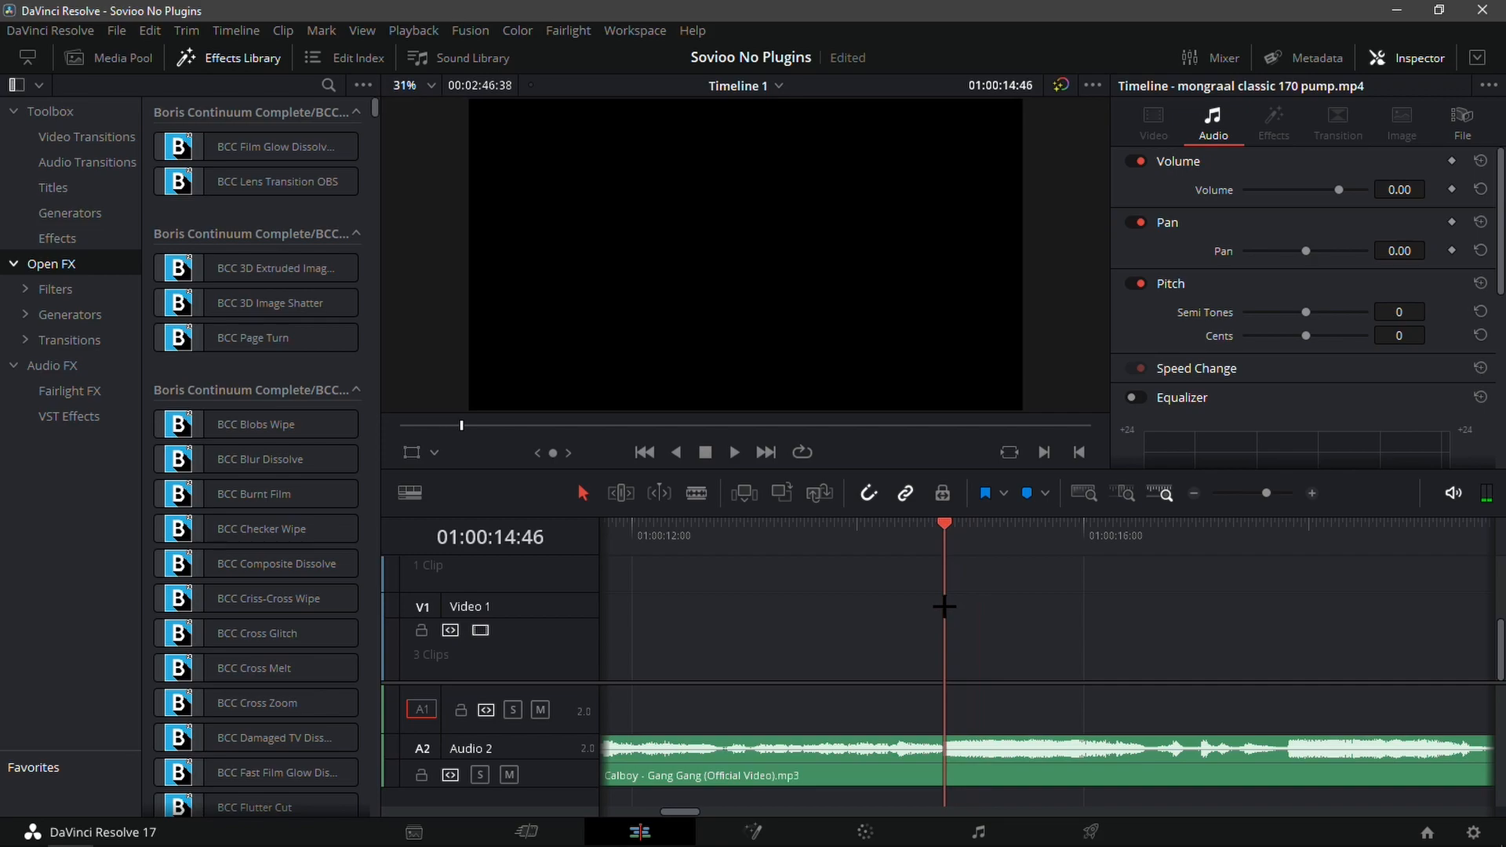
pyautogui.click(972, 749)
pyautogui.press('m')
# Trim the start of the song clip to shortly before its beat marker
pyautogui.click(1194, 493)
pyautogui.click(1194, 493)
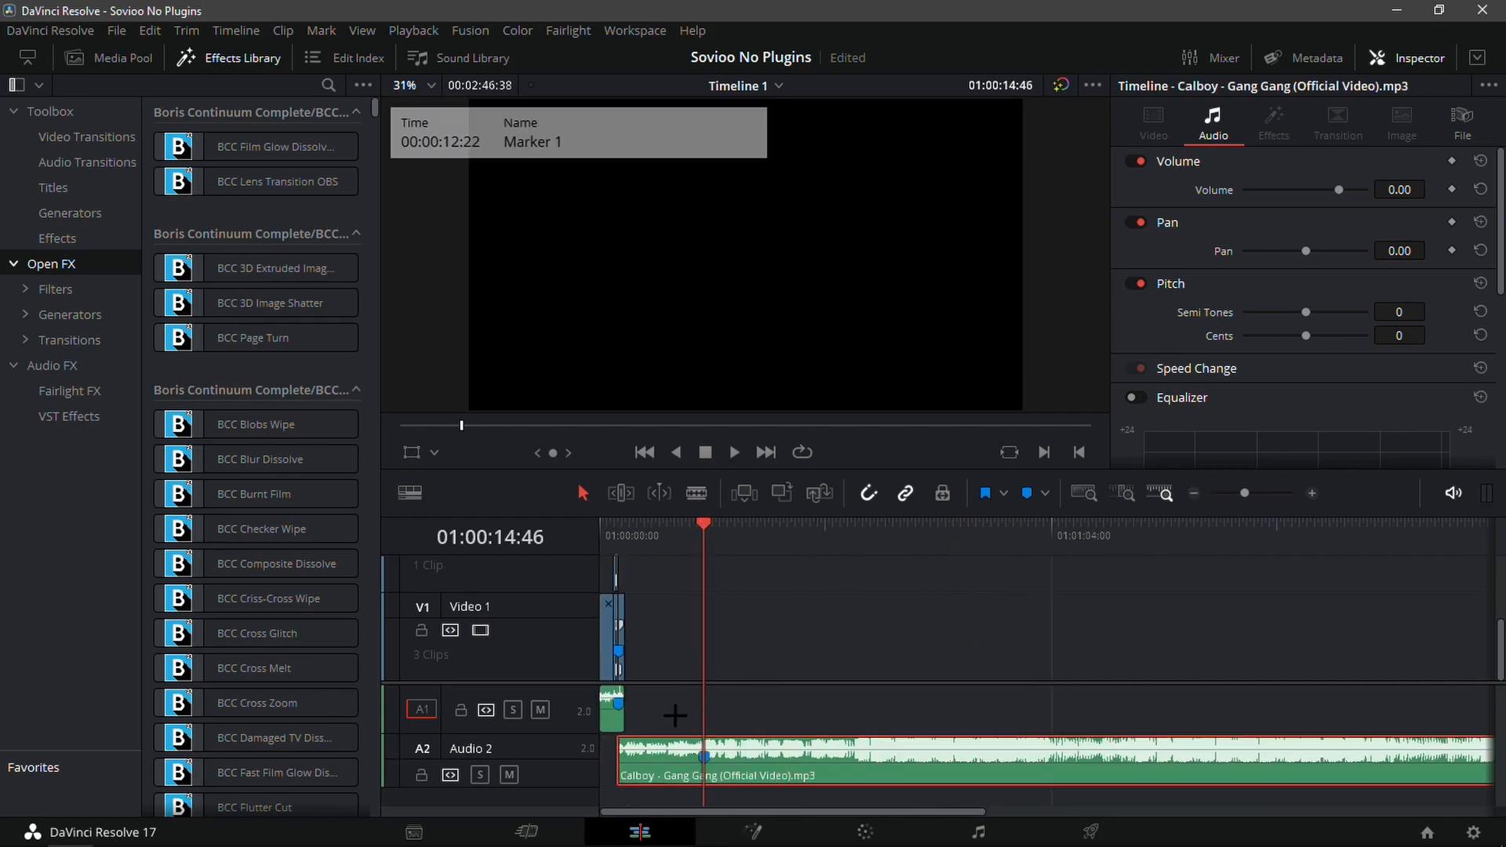
pyautogui.moveTo(630, 756); pyautogui.dragTo(695, 756)
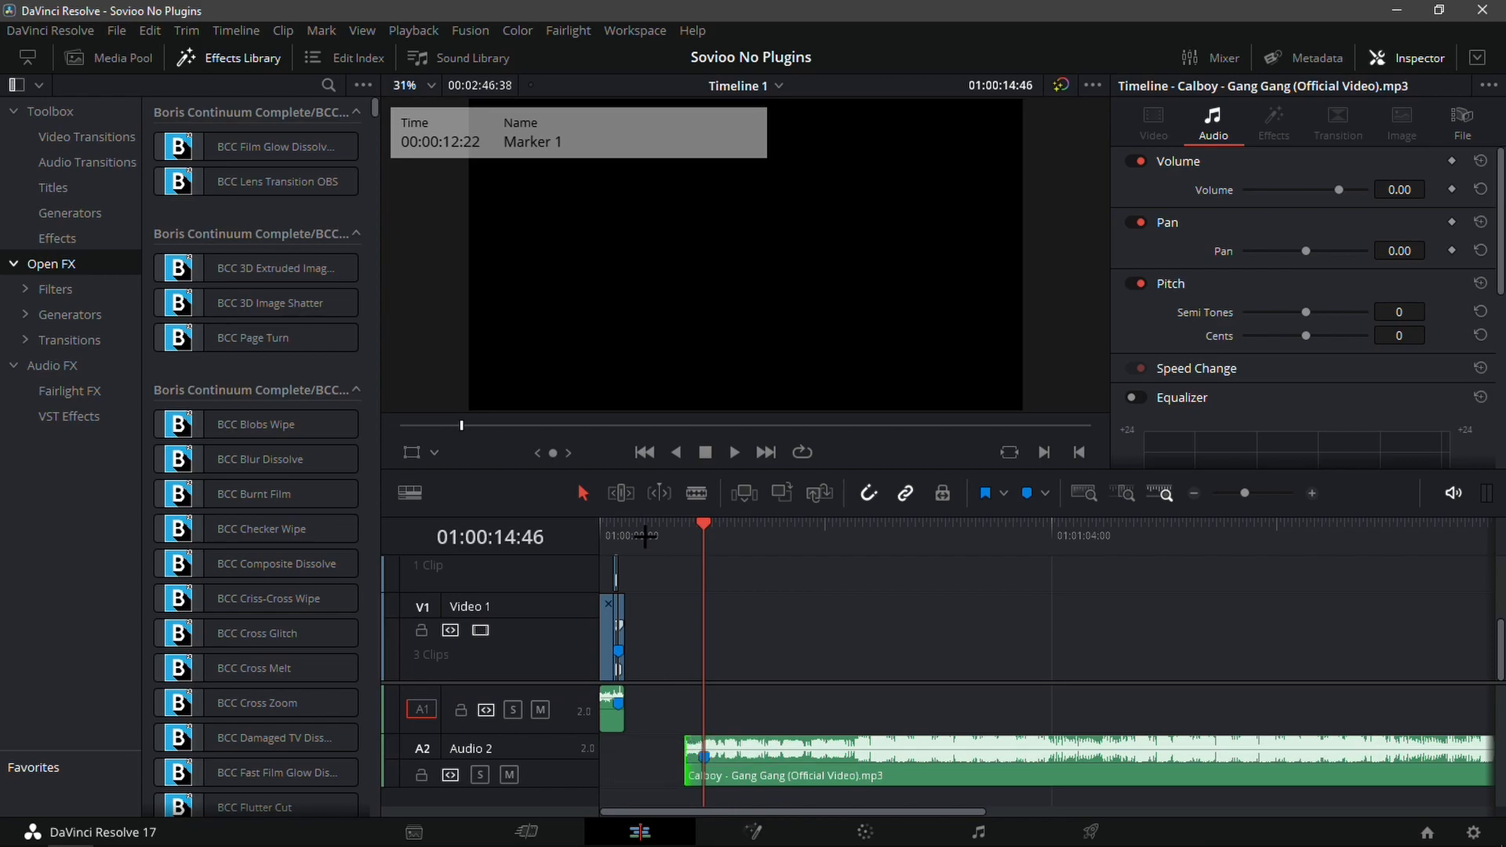
# Align the song's beat marker with the gameplay clip's marker, and extend the song's start back to the beginning of the timeline
pyautogui.click(614, 538)
pyautogui.moveTo(614, 543); pyautogui.dragTo(619, 542)
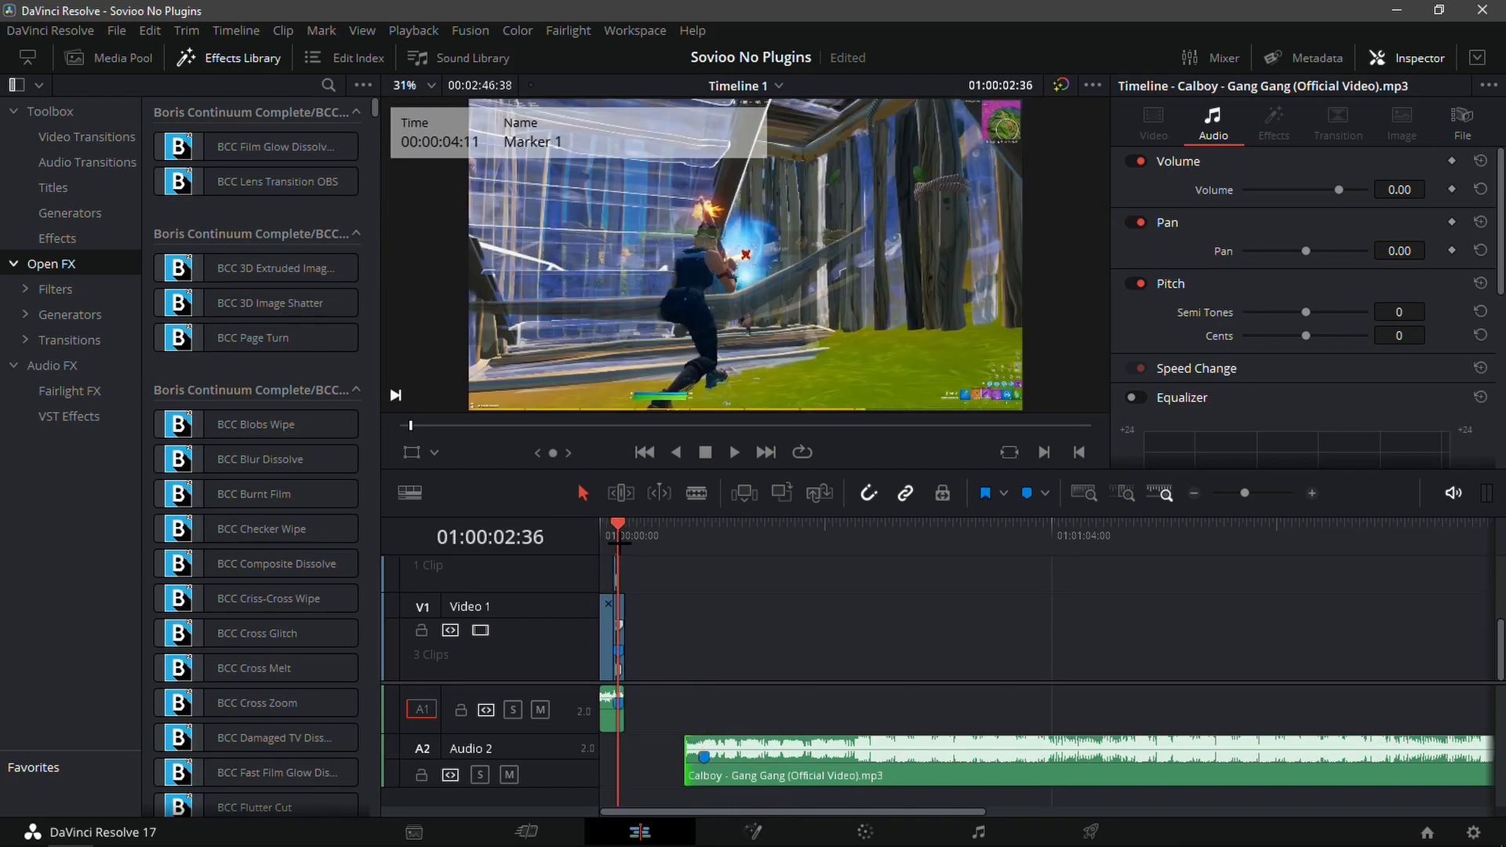
pyautogui.click(1311, 493)
pyautogui.click(1312, 493)
pyautogui.moveTo(1186, 772)
pyautogui.mouseDown()
pyautogui.moveTo(784, 773)
pyautogui.moveTo(721, 737)
pyautogui.moveTo(788, 746)
pyautogui.mouseUp()
pyautogui.moveTo(642, 752); pyautogui.dragTo(606, 722)
# Play the slow-motion section from around 01:00:02:06 to check the song's sync with the shot
pyautogui.moveTo(656, 527); pyautogui.dragTo(645, 518)
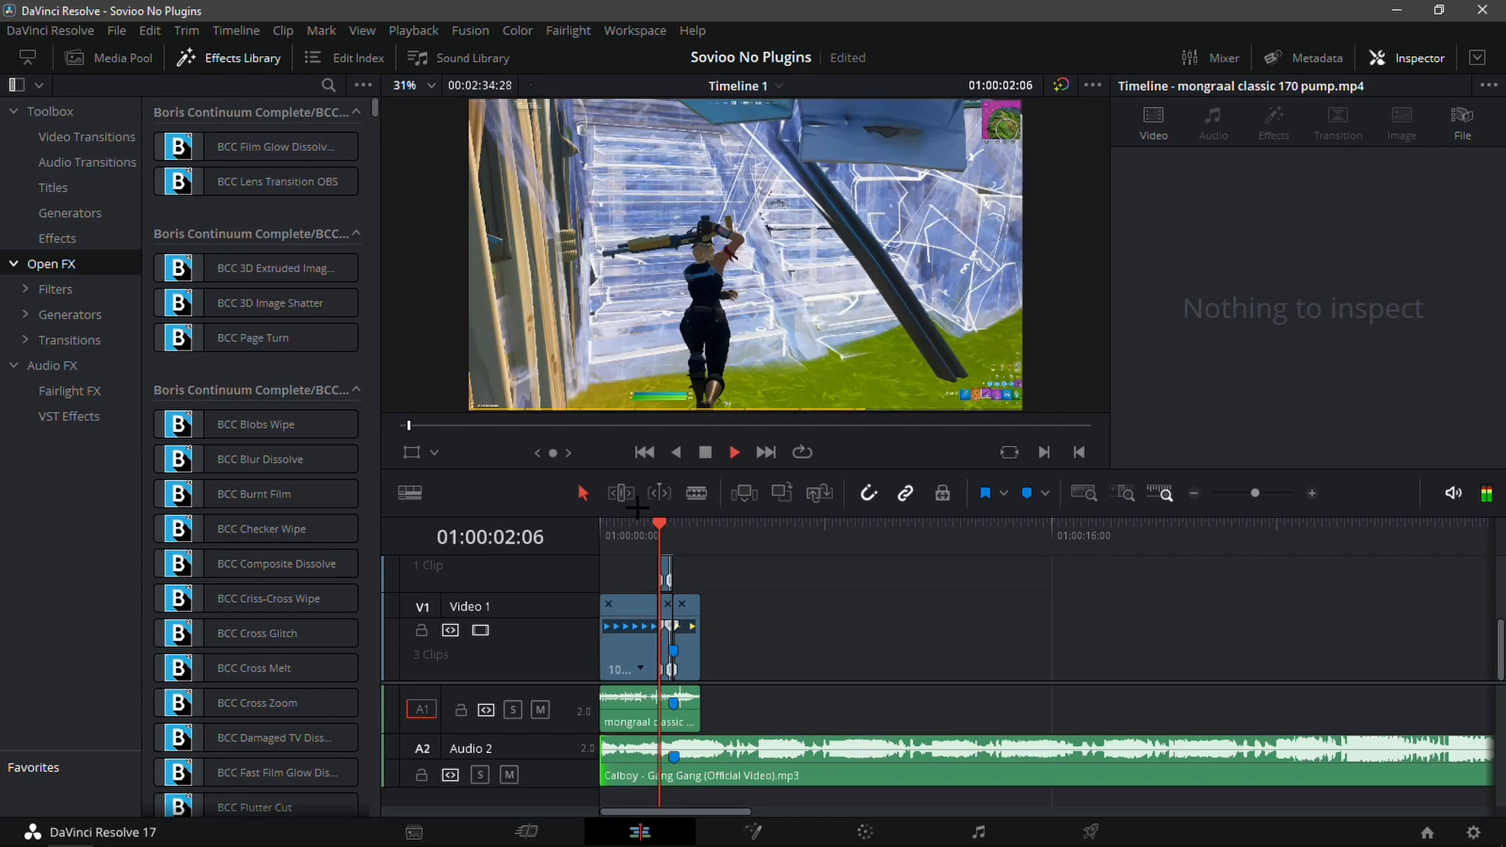
pyautogui.press('space')
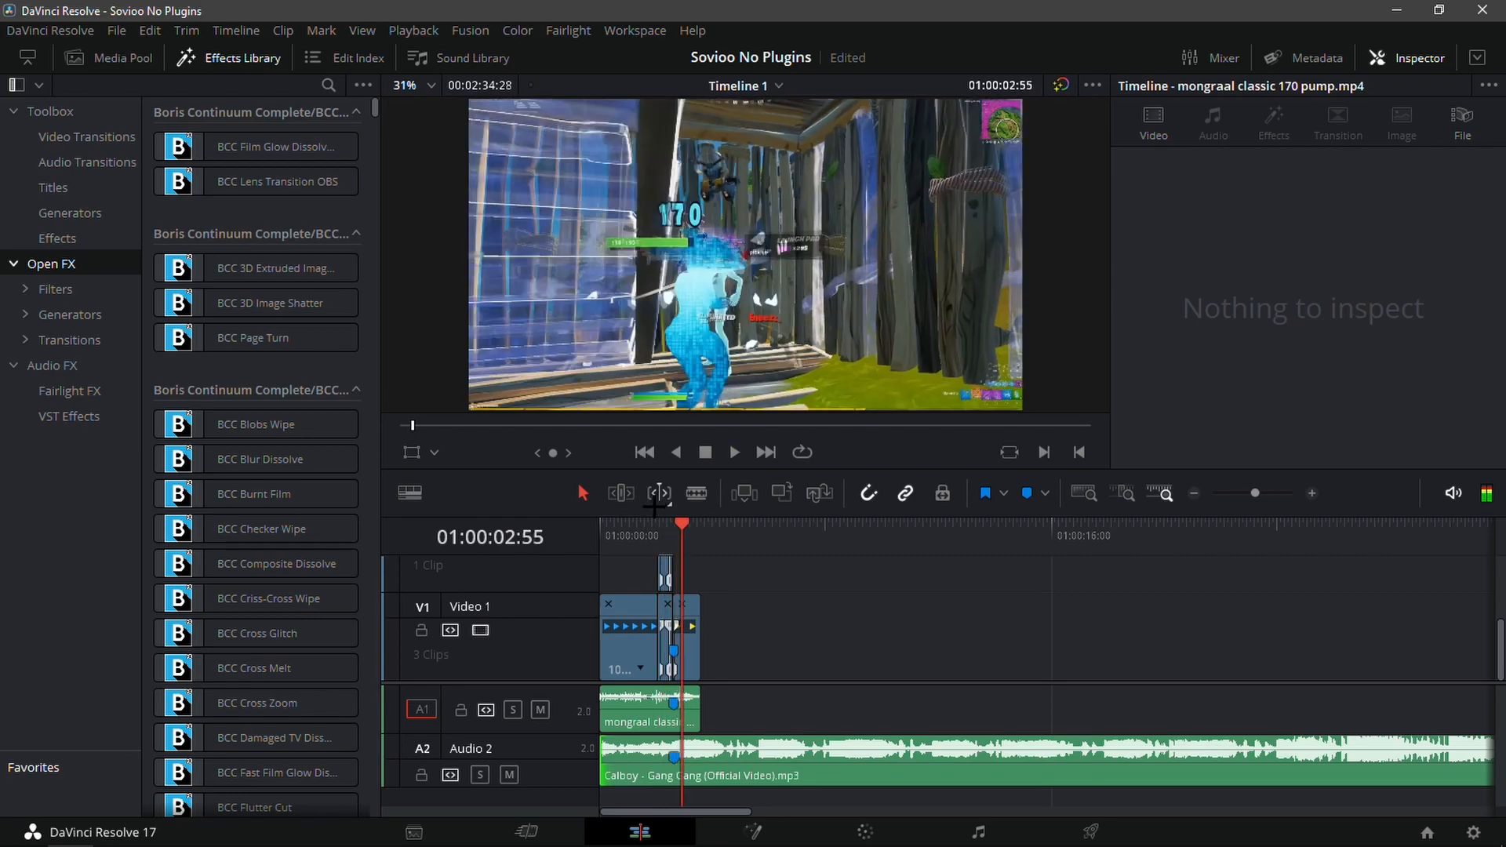
pyautogui.click(661, 527)
pyautogui.press('space')
pyautogui.click(661, 527)
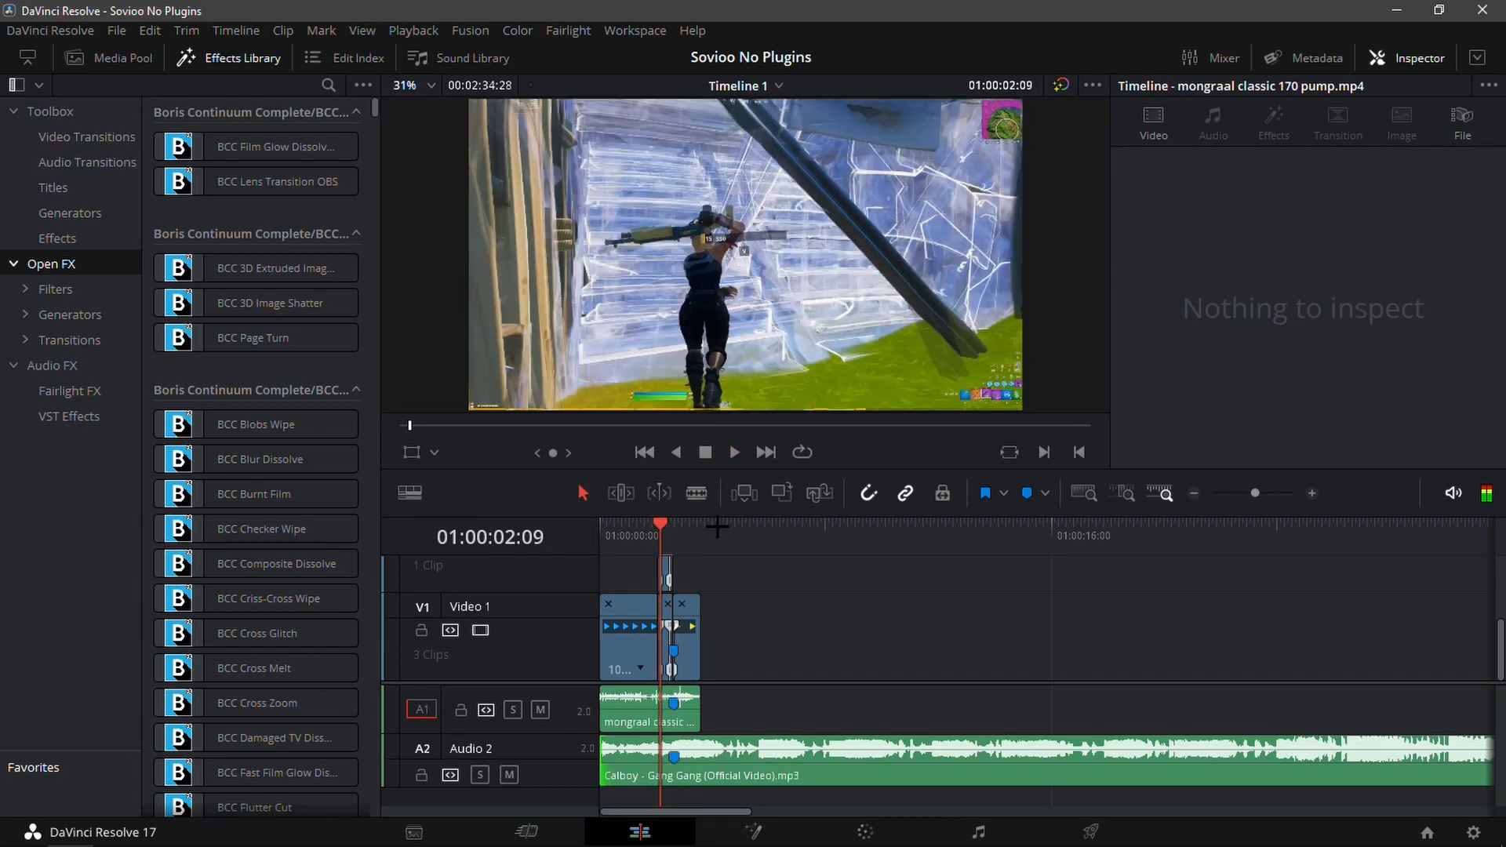
pyautogui.press('space')
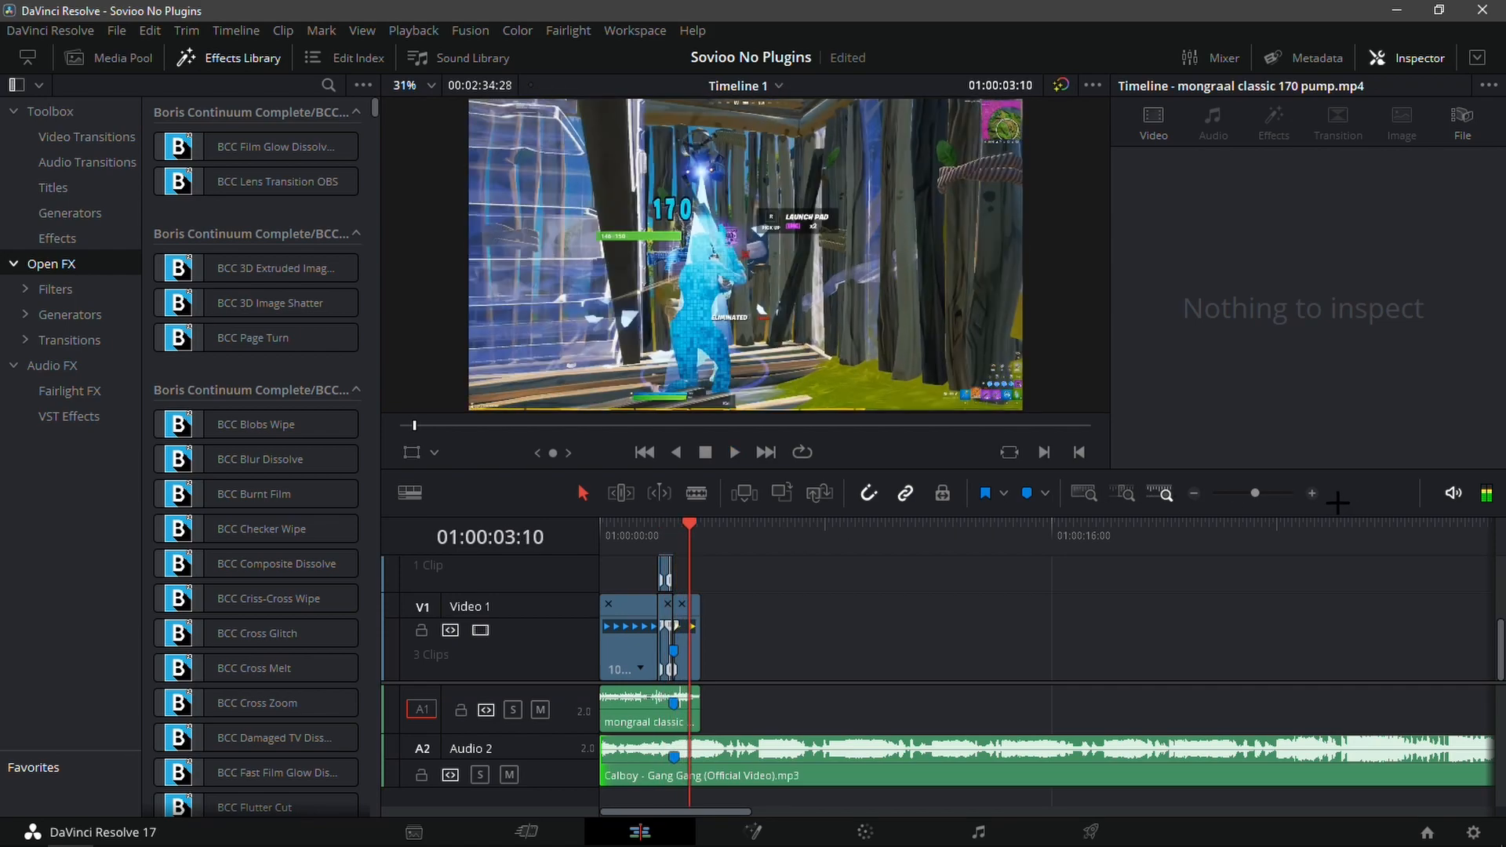
# Change the timeline proxy mode to lighten playback
pyautogui.click(1270, 489)
pyautogui.click(414, 33)
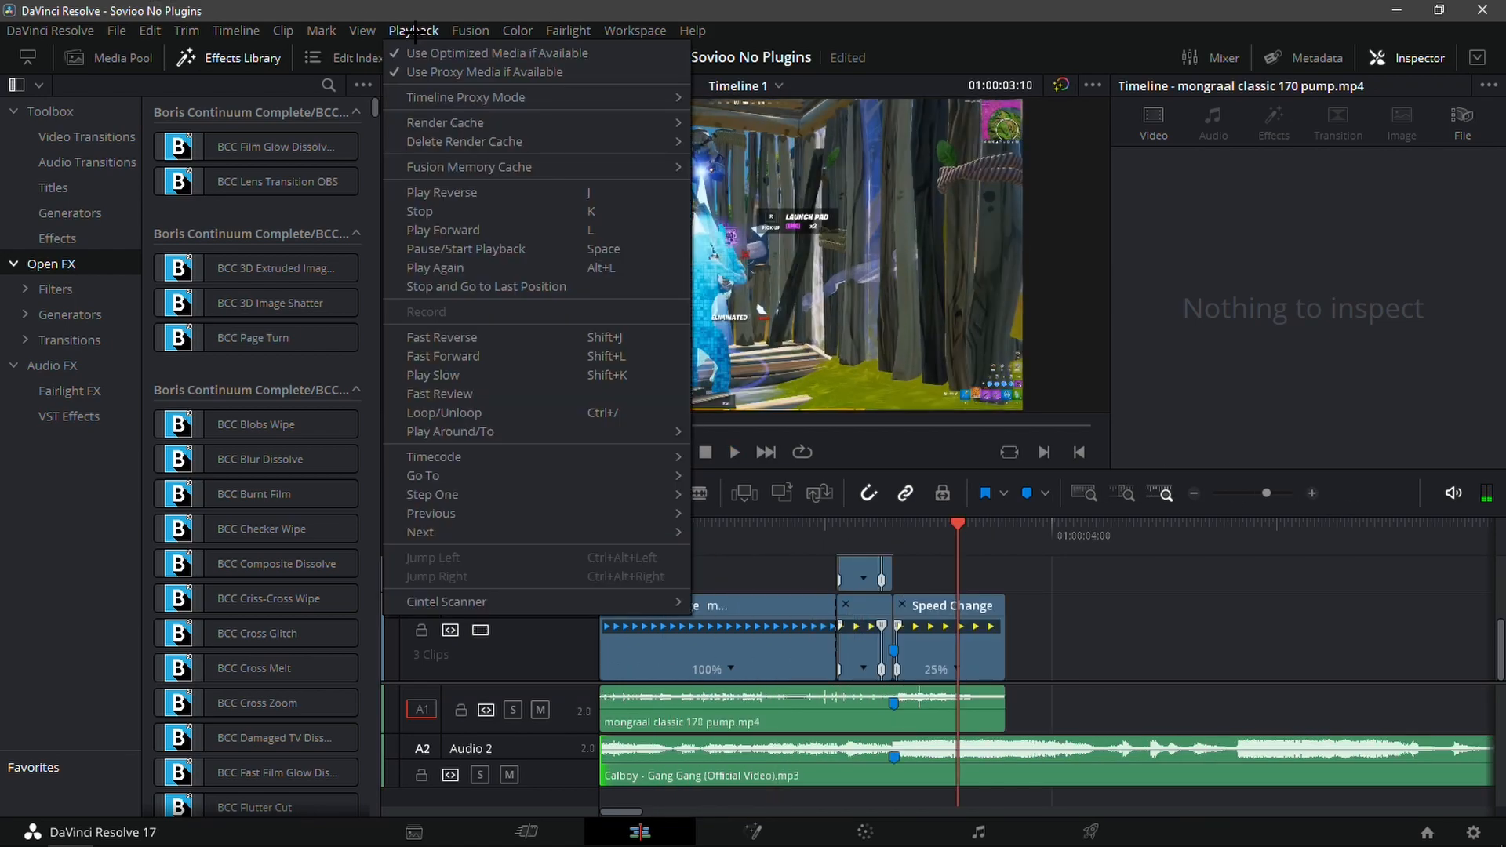
pyautogui.moveTo(577, 102)
pyautogui.click(734, 138)
# Replay the section around the beat marker to check the sync with the proxy setting applied
pyautogui.moveTo(950, 546); pyautogui.dragTo(862, 543)
pyautogui.press('space')
pyautogui.press('space')
pyautogui.click(893, 544)
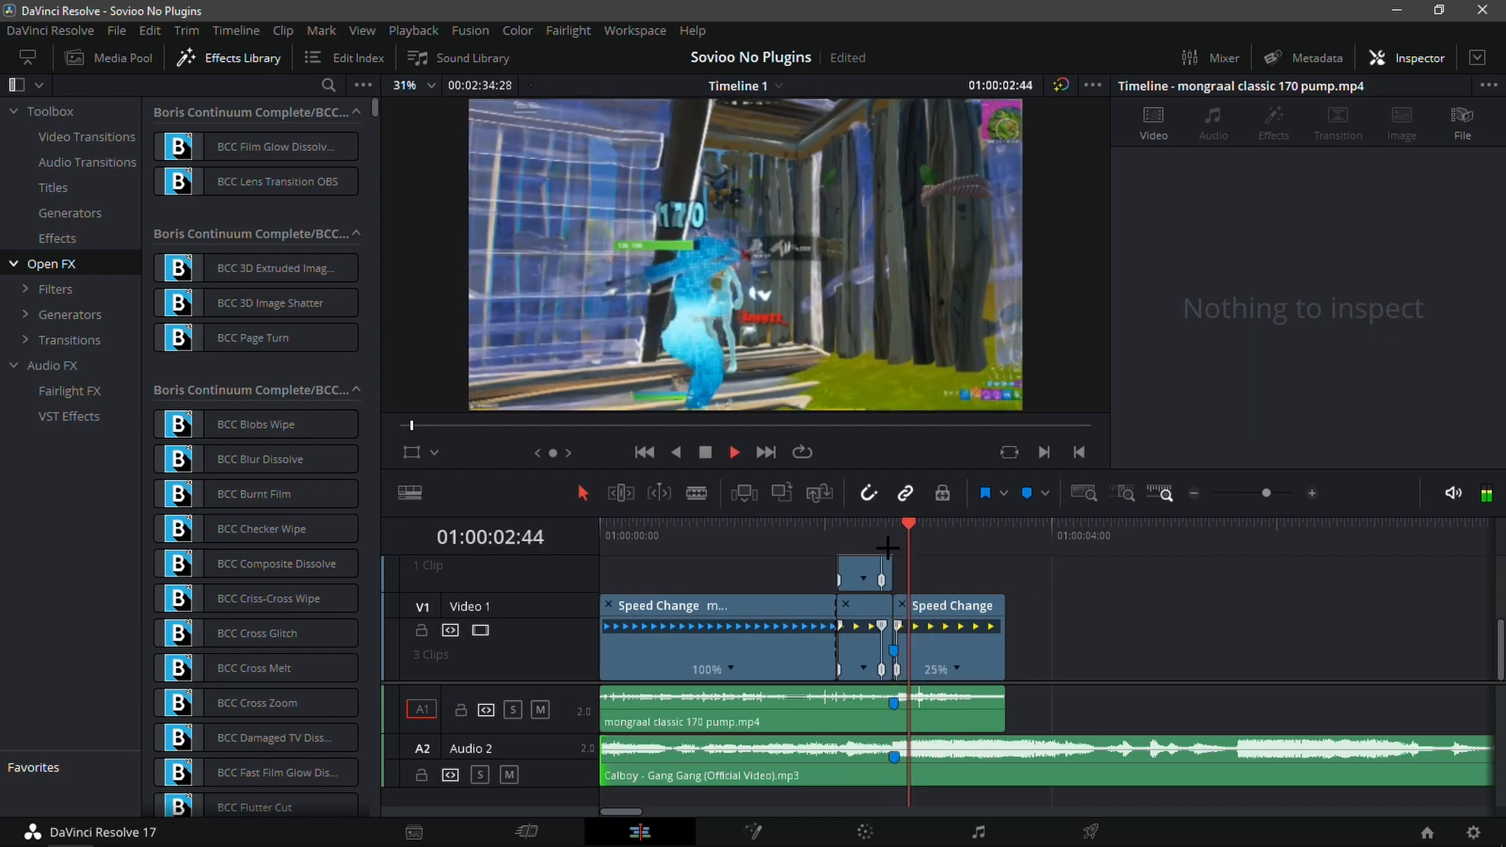
# Open the masked clip at 01:00:02:06 on the Fusion page
pyautogui.moveTo(880, 549); pyautogui.dragTo(840, 566)
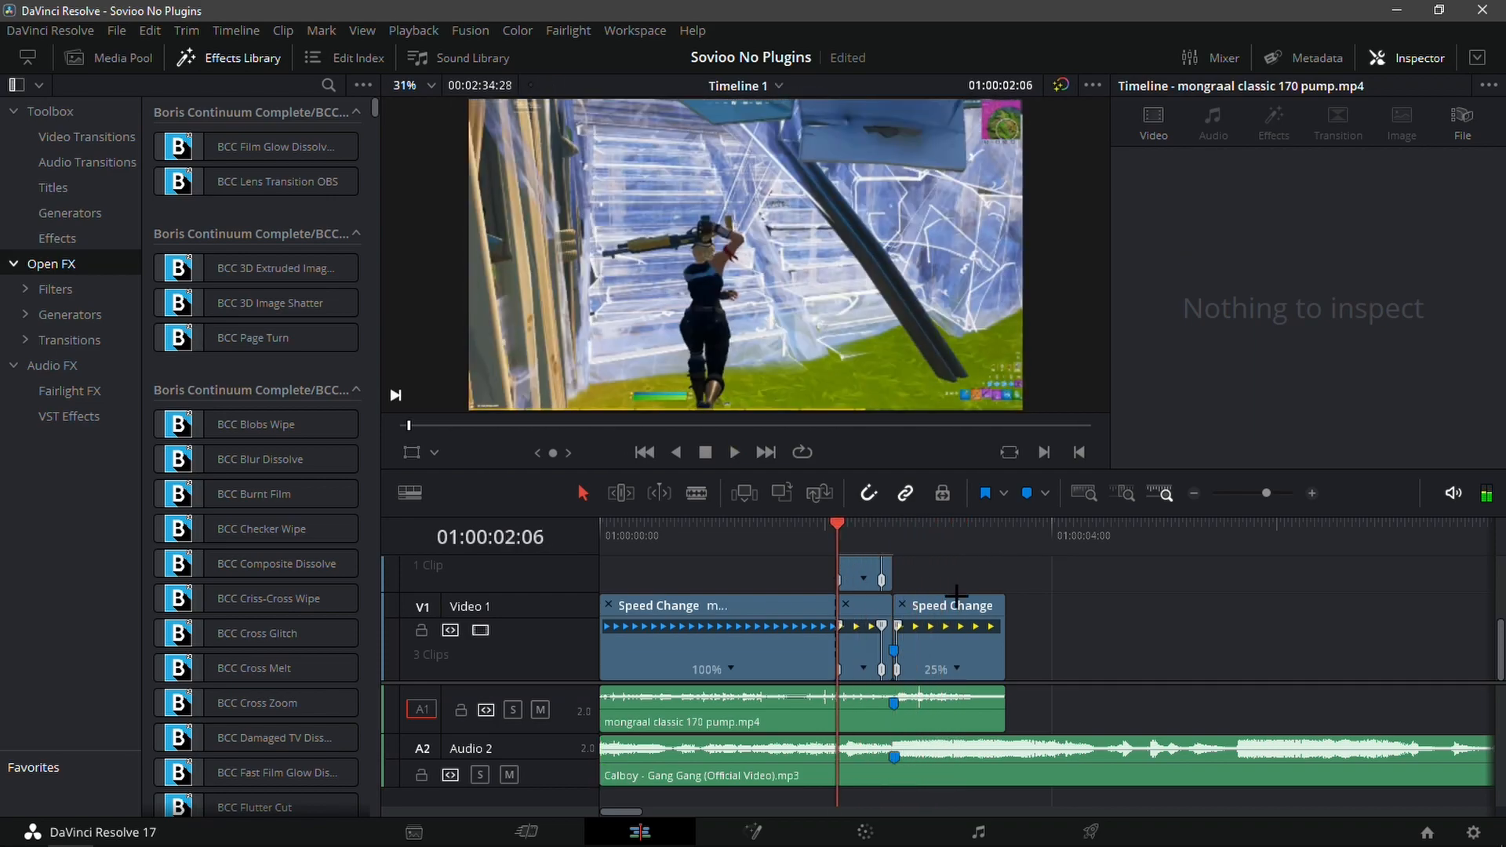
pyautogui.click(752, 831)
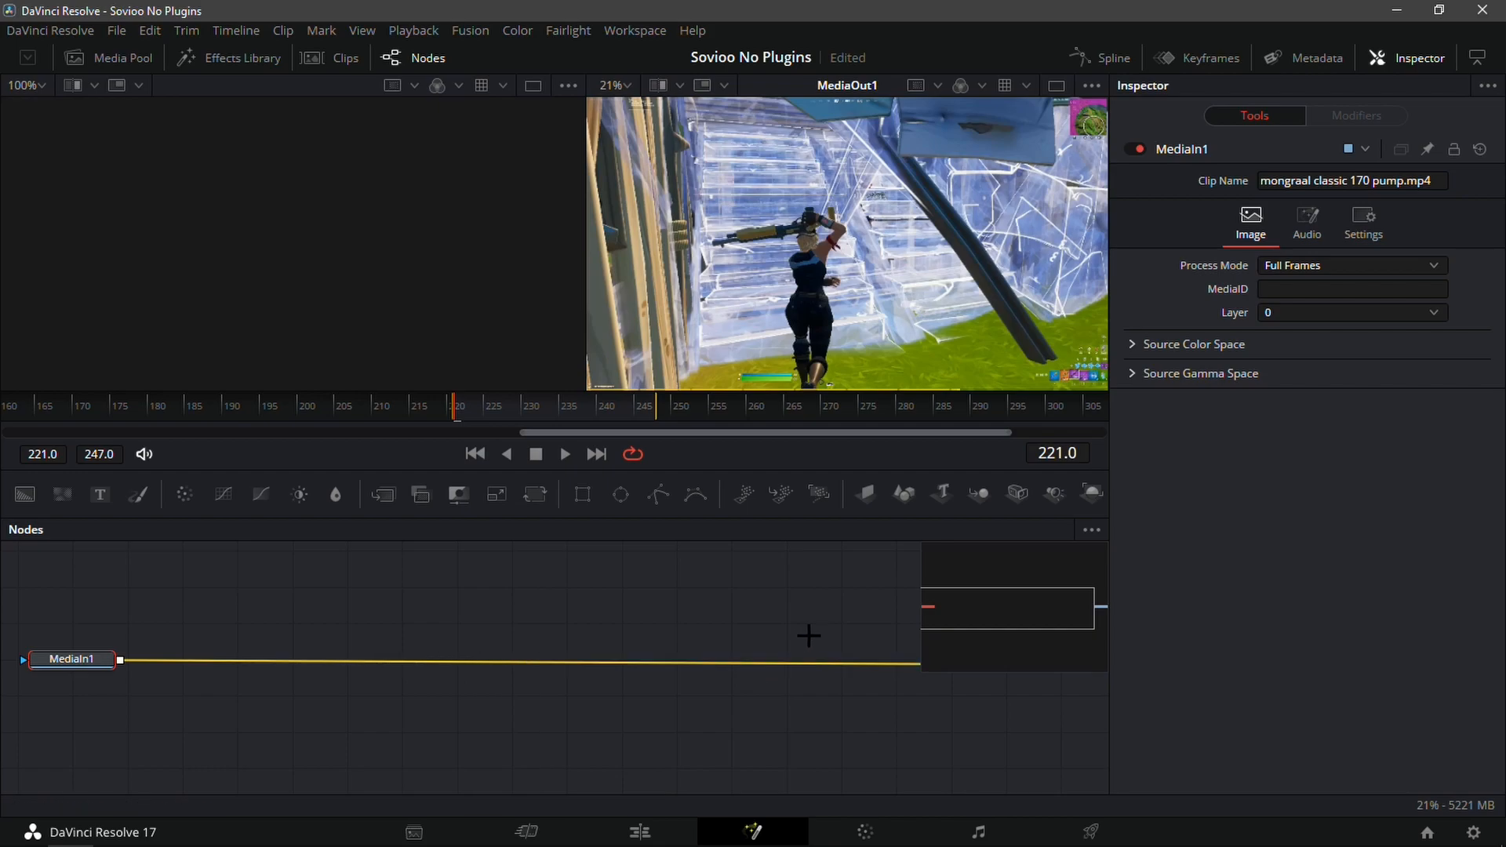
pyautogui.scroll(-2, 774, 642)
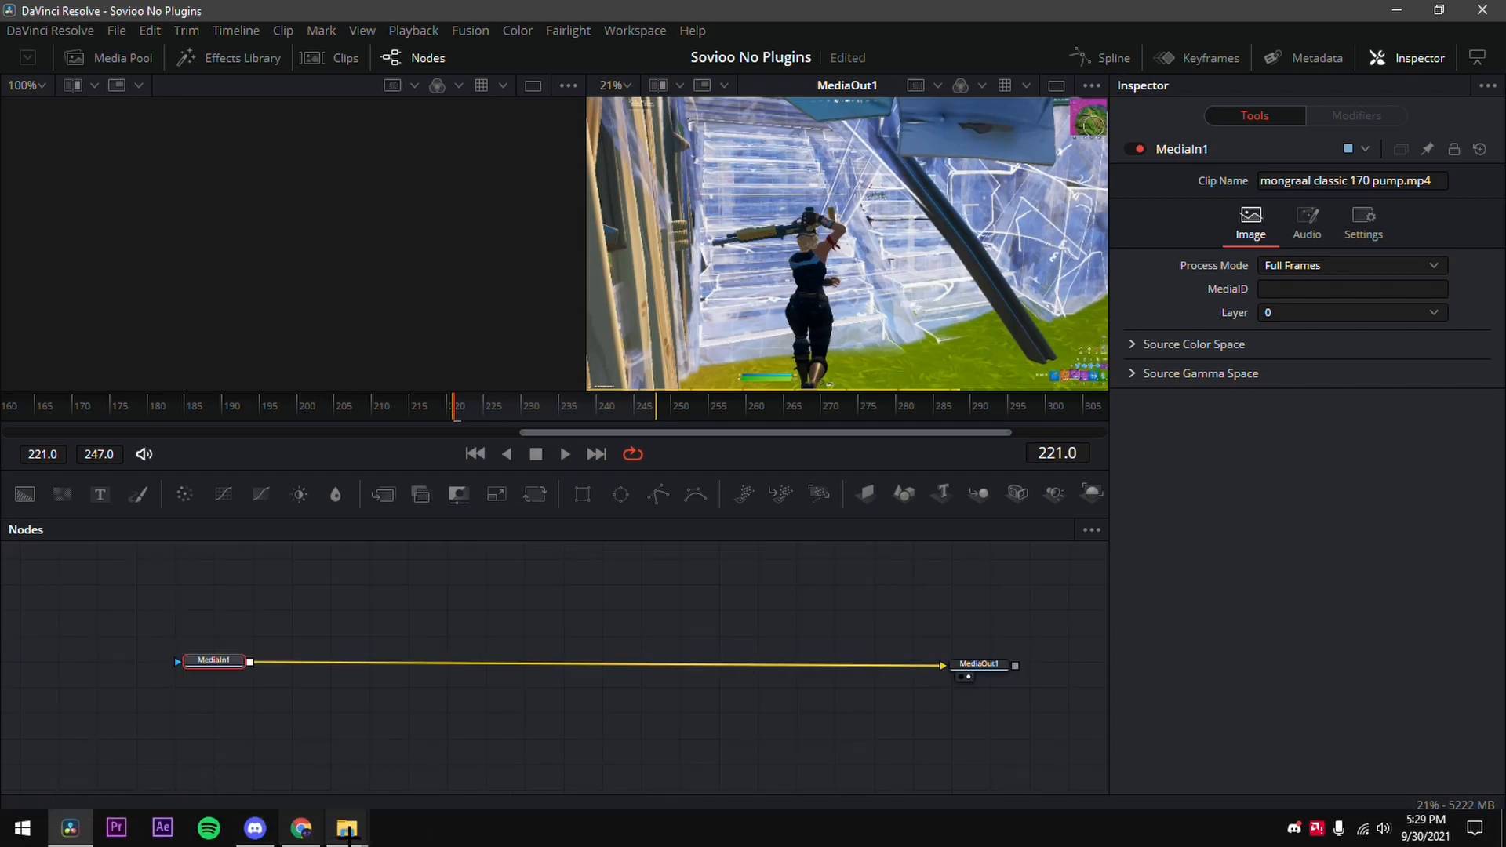
# Switch to File Explorer and open the Sovioo No Plugins folder inside SBR7 on the Windows (C:) drive
pyautogui.click(347, 828)
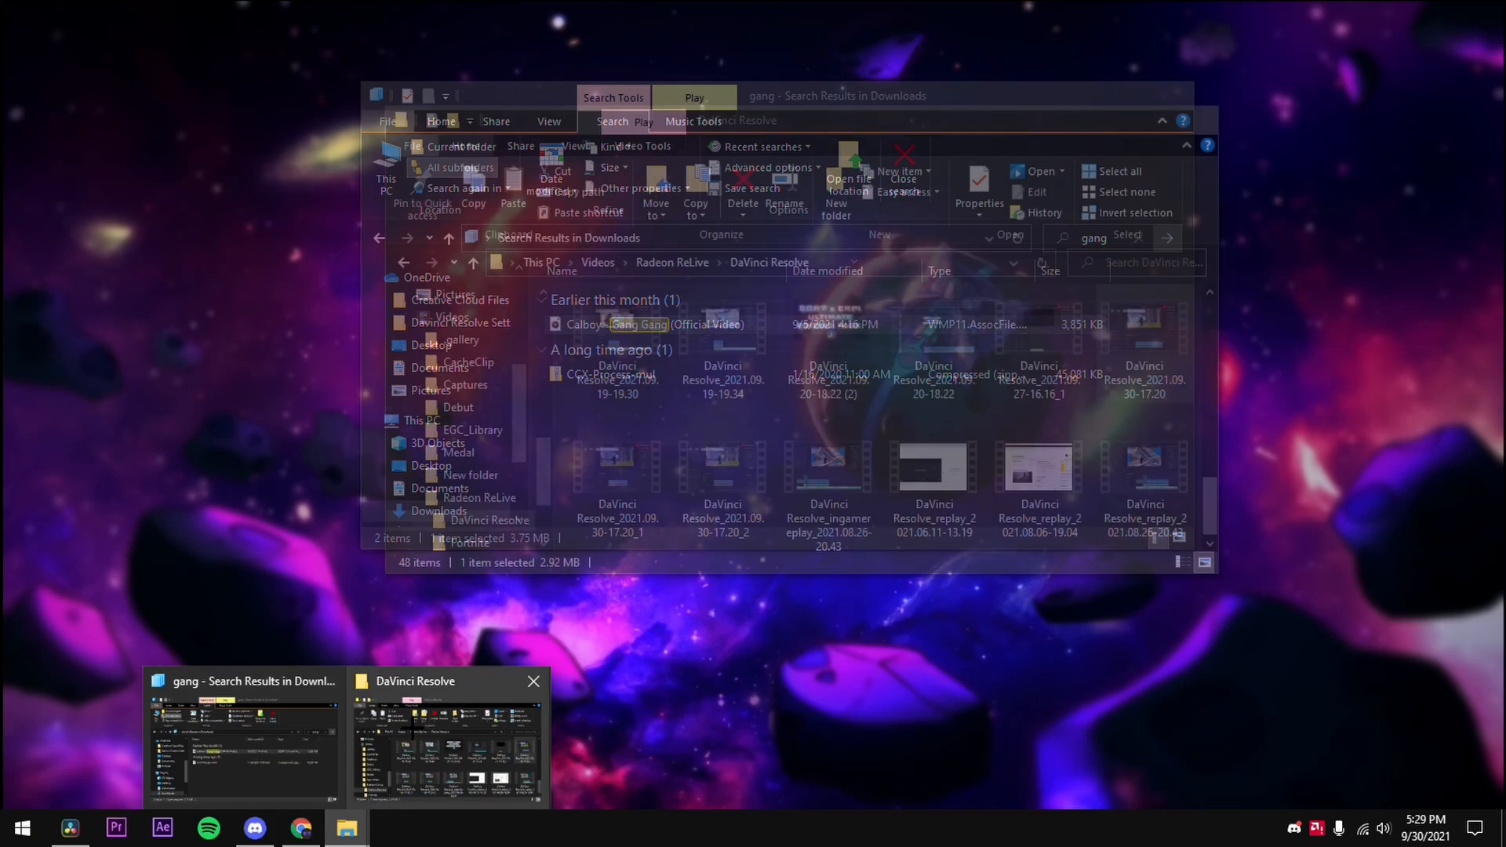
pyautogui.click(447, 741)
pyautogui.scroll(-2, 470, 543)
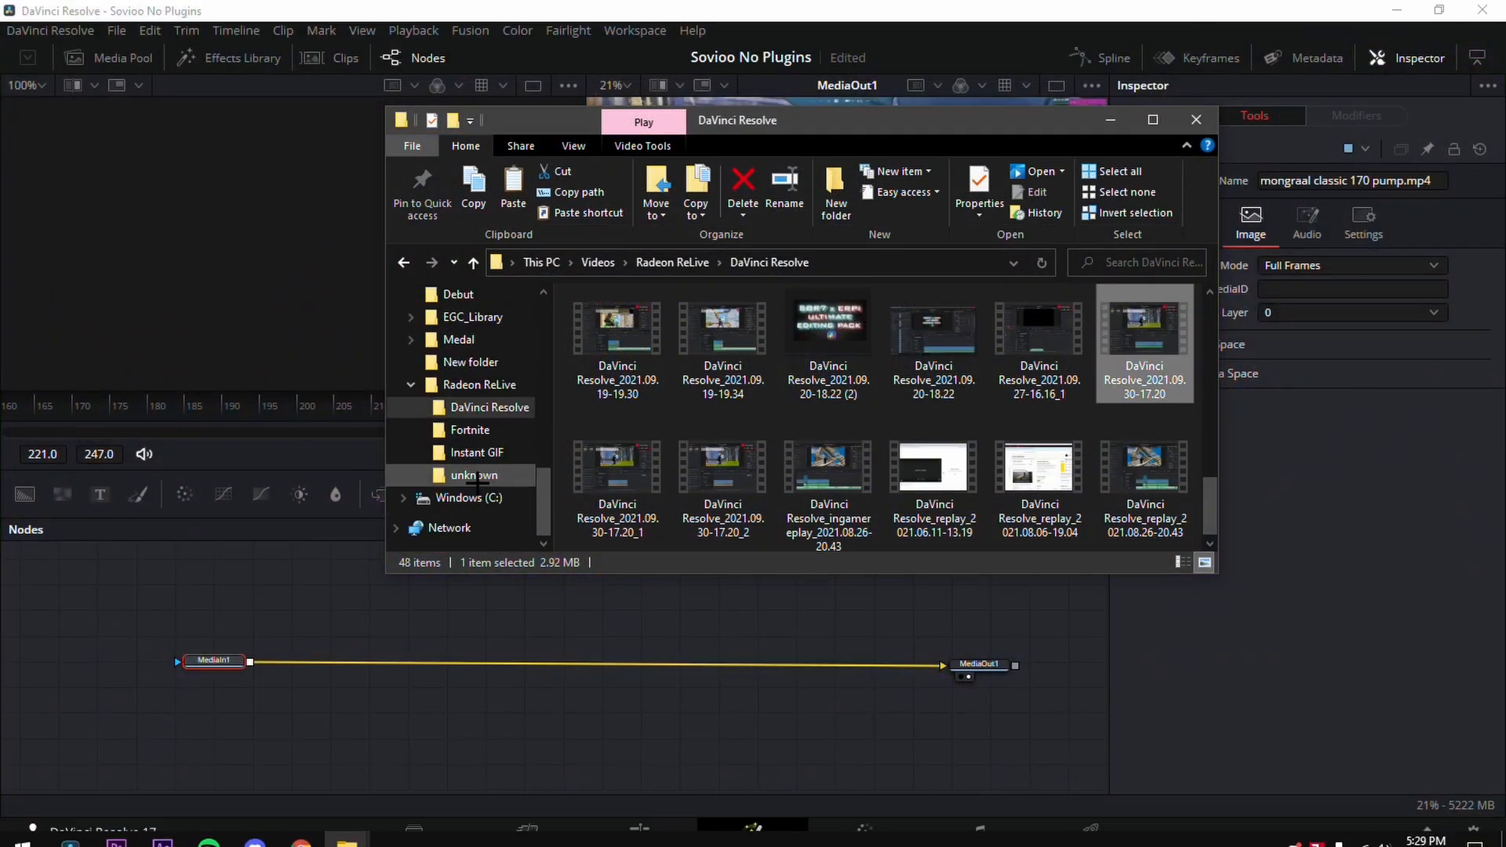
pyautogui.click(468, 497)
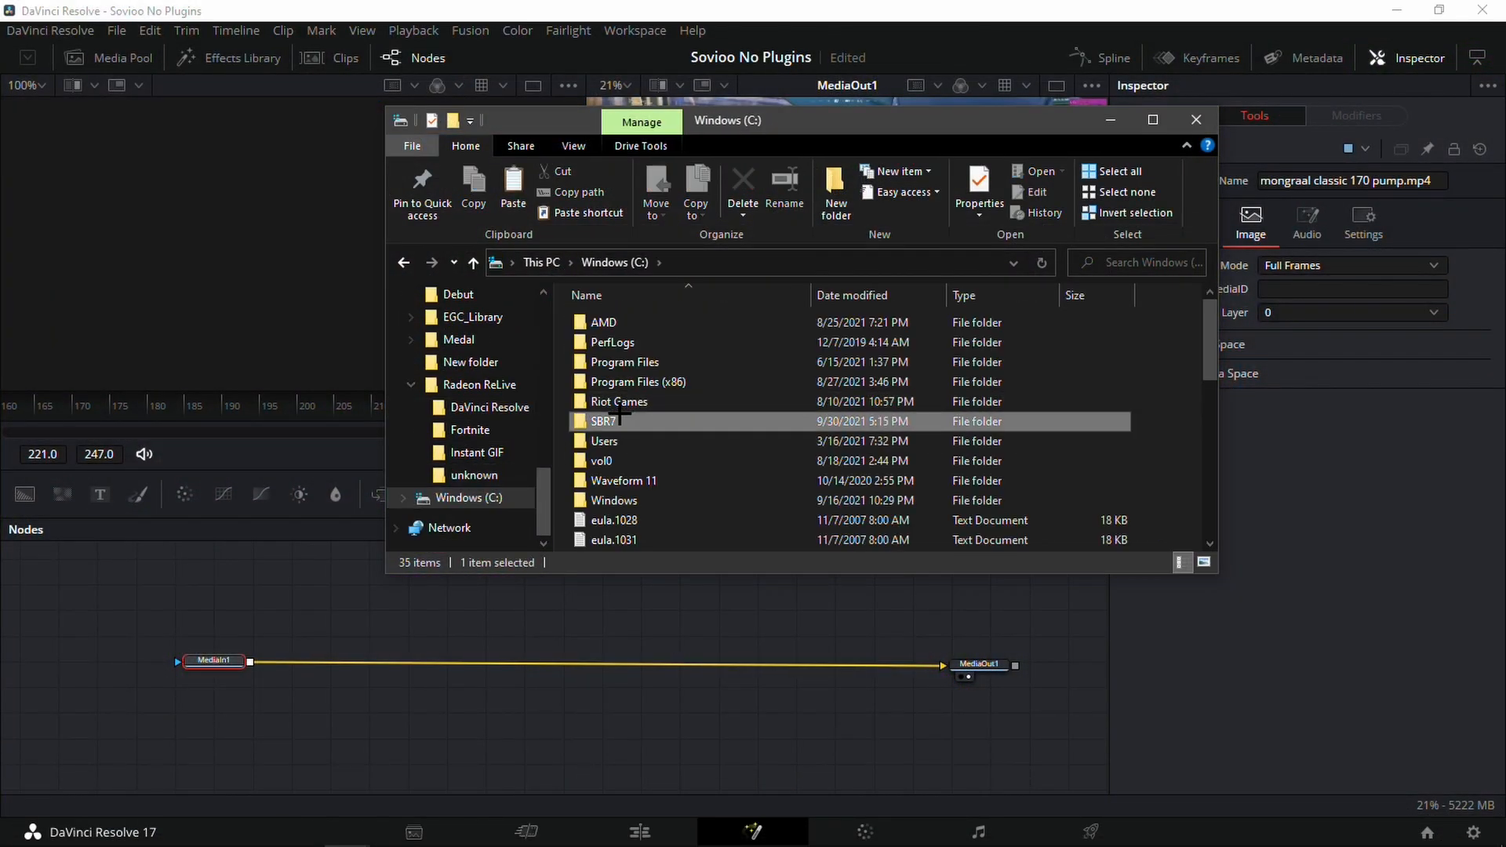
pyautogui.doubleClick(620, 415)
pyautogui.scroll(-2, 628, 439)
pyautogui.doubleClick(640, 482)
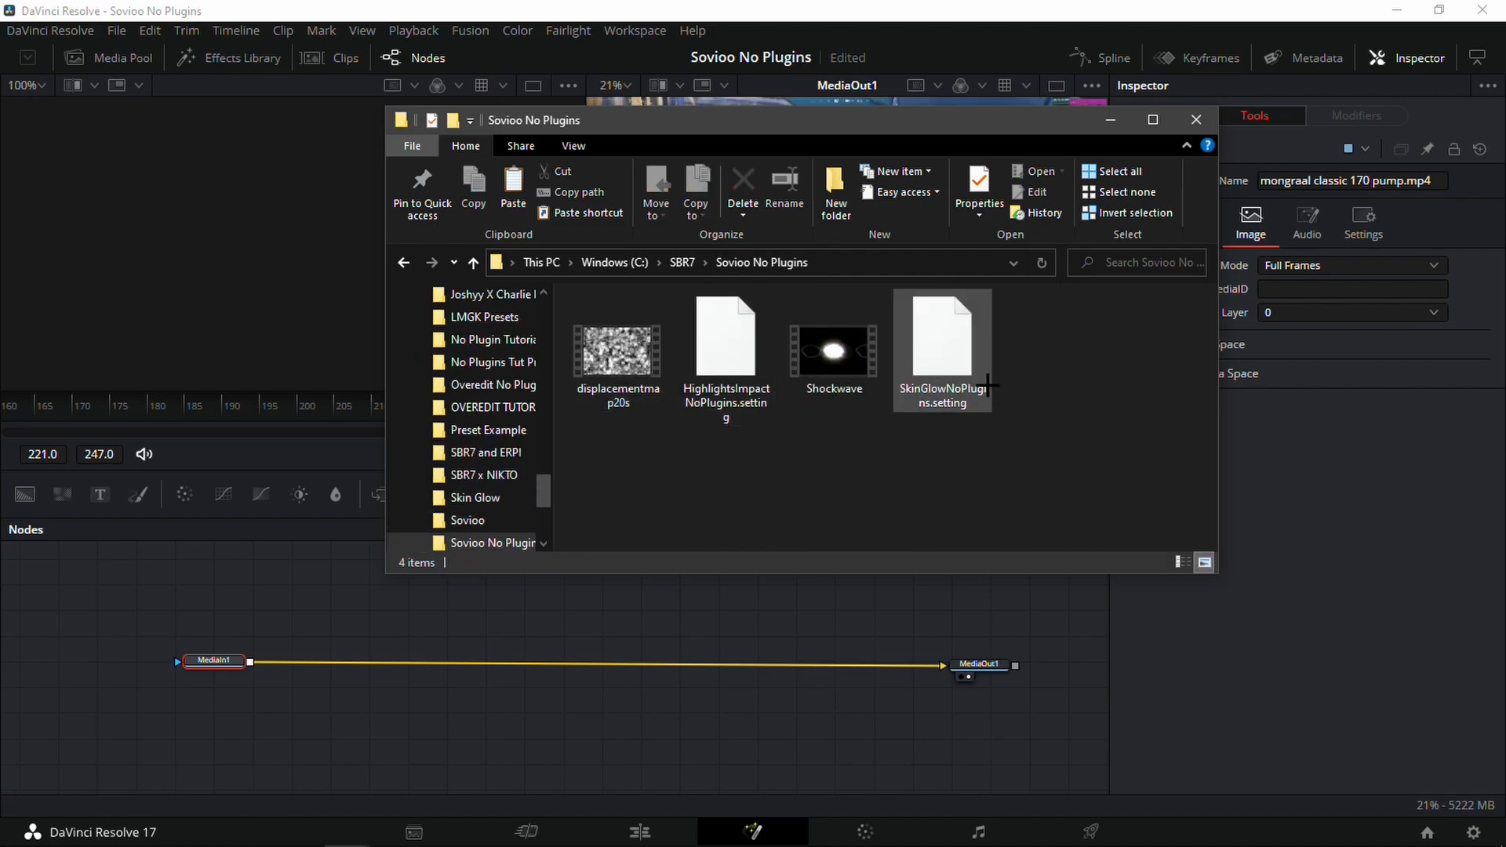
# Add SkinGlowNoPlugins.setting to the clip's Fusion node graph in DaVinci Resolve and arrange its nodes between MediaIn1 and MediaOut1
pyautogui.moveTo(947, 367); pyautogui.dragTo(510, 710)
pyautogui.click(692, 759)
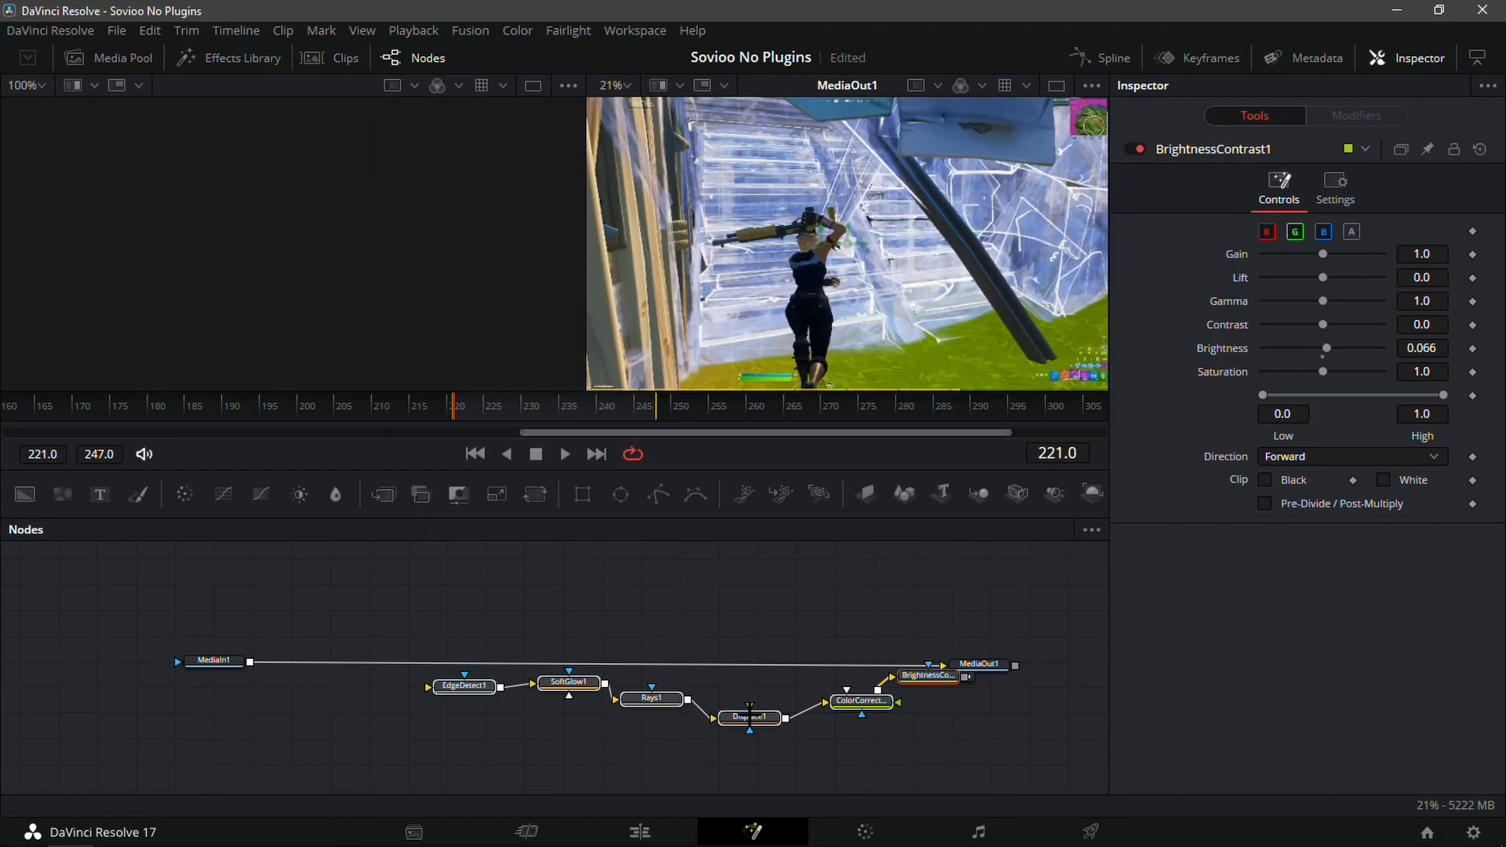
pyautogui.scroll(3, 776, 684)
pyautogui.moveTo(966, 624); pyautogui.dragTo(1021, 621)
pyautogui.moveTo(814, 676); pyautogui.dragTo(505, 666)
pyautogui.moveTo(1050, 602); pyautogui.dragTo(1004, 598)
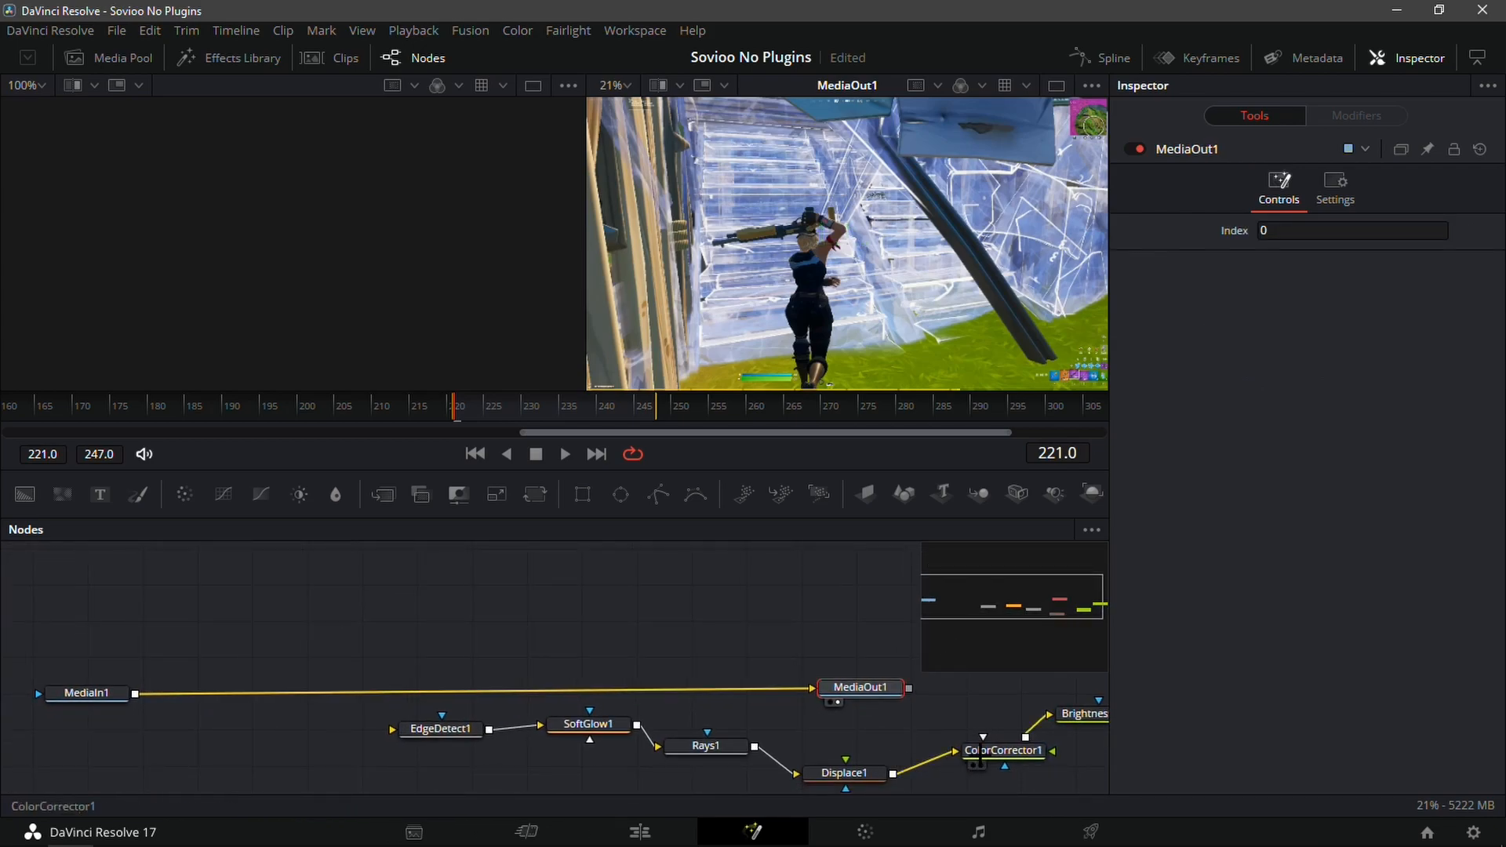
pyautogui.moveTo(1088, 686); pyautogui.dragTo(1035, 735)
pyautogui.moveTo(788, 761); pyautogui.dragTo(323, 762)
pyautogui.moveTo(560, 721); pyautogui.dragTo(326, 732)
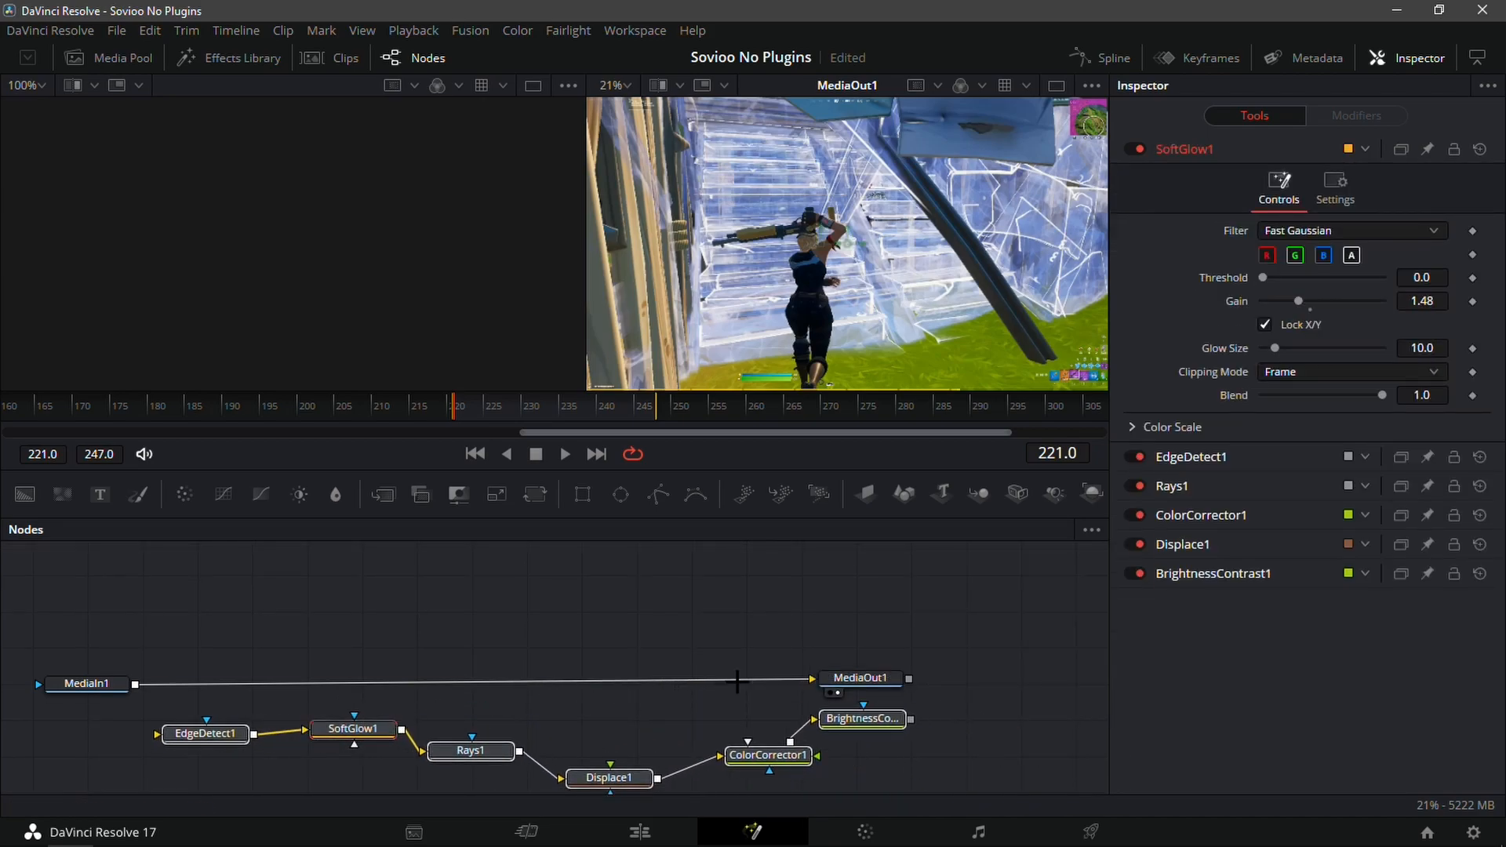
# Connect MediaIn1 to EdgeDetect1 and the BrightnessContrast1 output to MediaOut1, and return to the Edit page
pyautogui.moveTo(183, 728); pyautogui.dragTo(185, 730)
pyautogui.moveTo(916, 716); pyautogui.dragTo(862, 676)
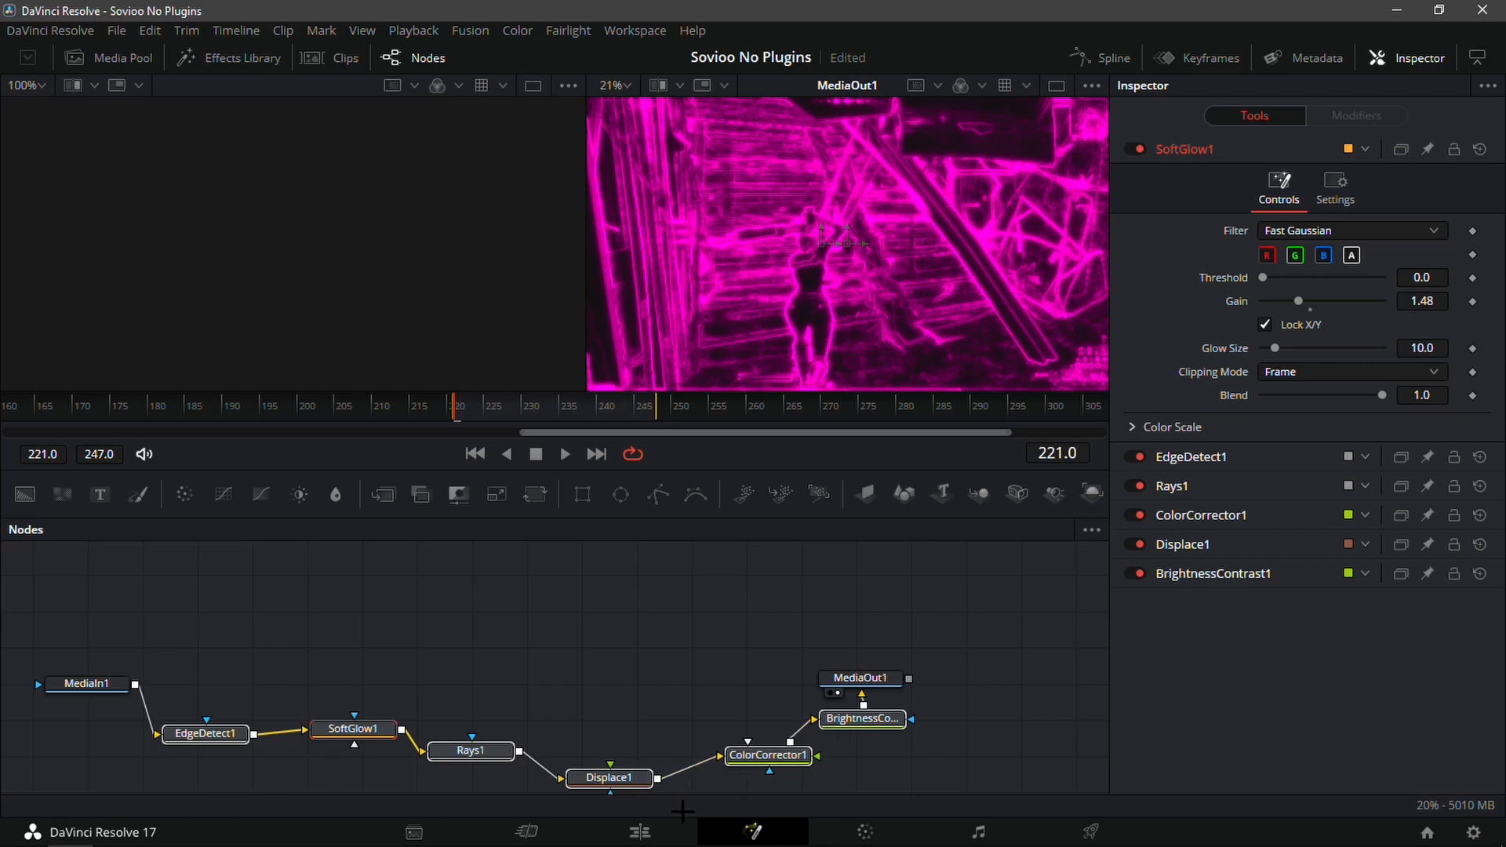
pyautogui.click(640, 830)
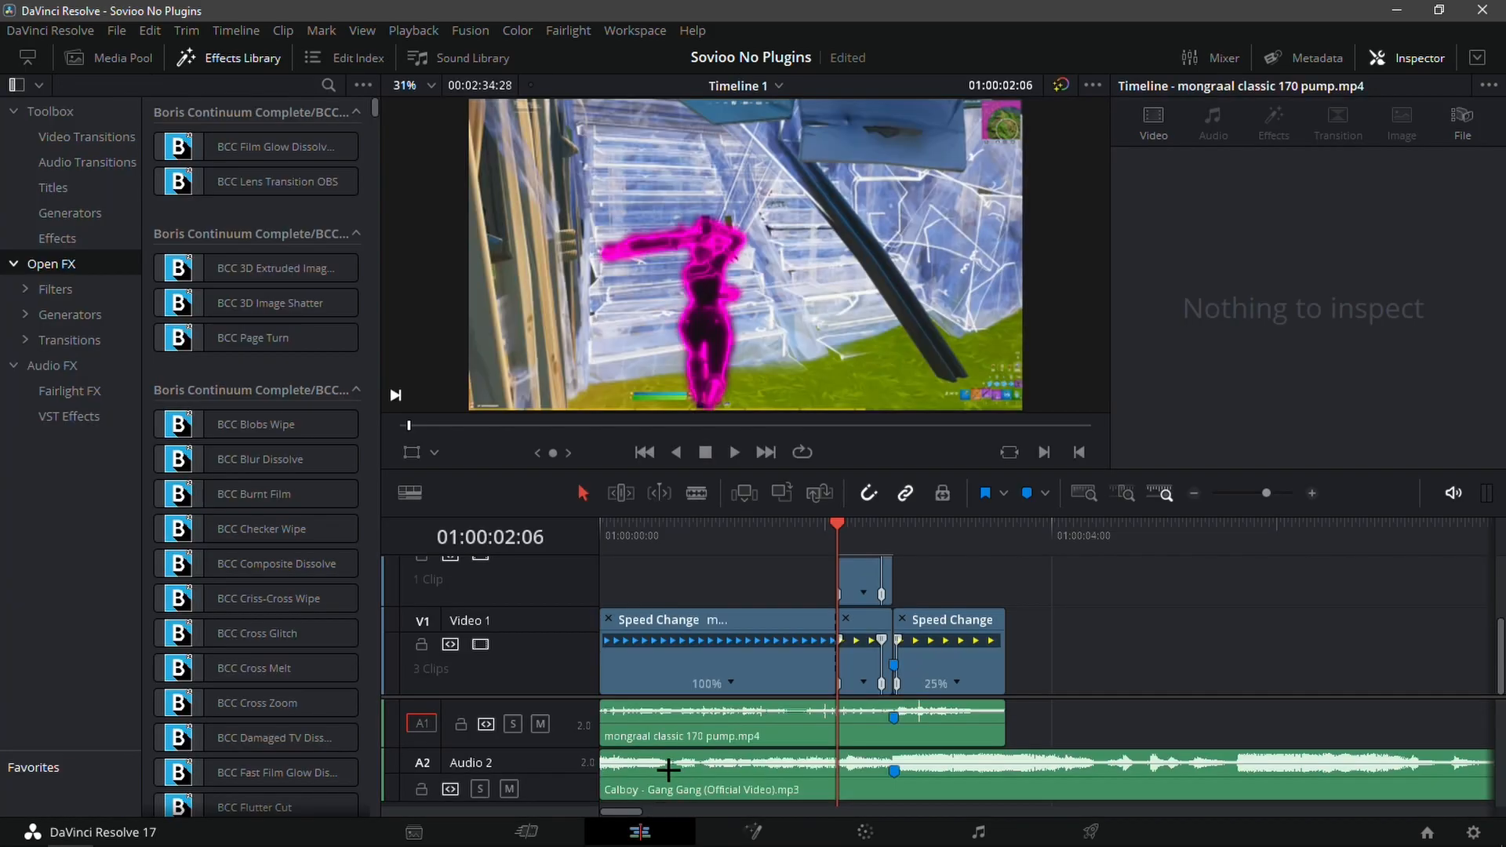
# Step frame by frame back and forth through the masked section to examine the glow on the character
pyautogui.press('Right')
pyautogui.press('Right')
pyautogui.press('Right')
pyautogui.press('Right')
pyautogui.press('Right')
pyautogui.press('Right')
pyautogui.press('Right')
pyautogui.press('Right')
pyautogui.press('Right')
pyautogui.press('Right')
pyautogui.press('Right')
pyautogui.press('Right')
pyautogui.press('Left')
pyautogui.press('Left')
pyautogui.press('Left')
pyautogui.press('Left')
pyautogui.press('Left')
pyautogui.press('Left')
pyautogui.press('Left')
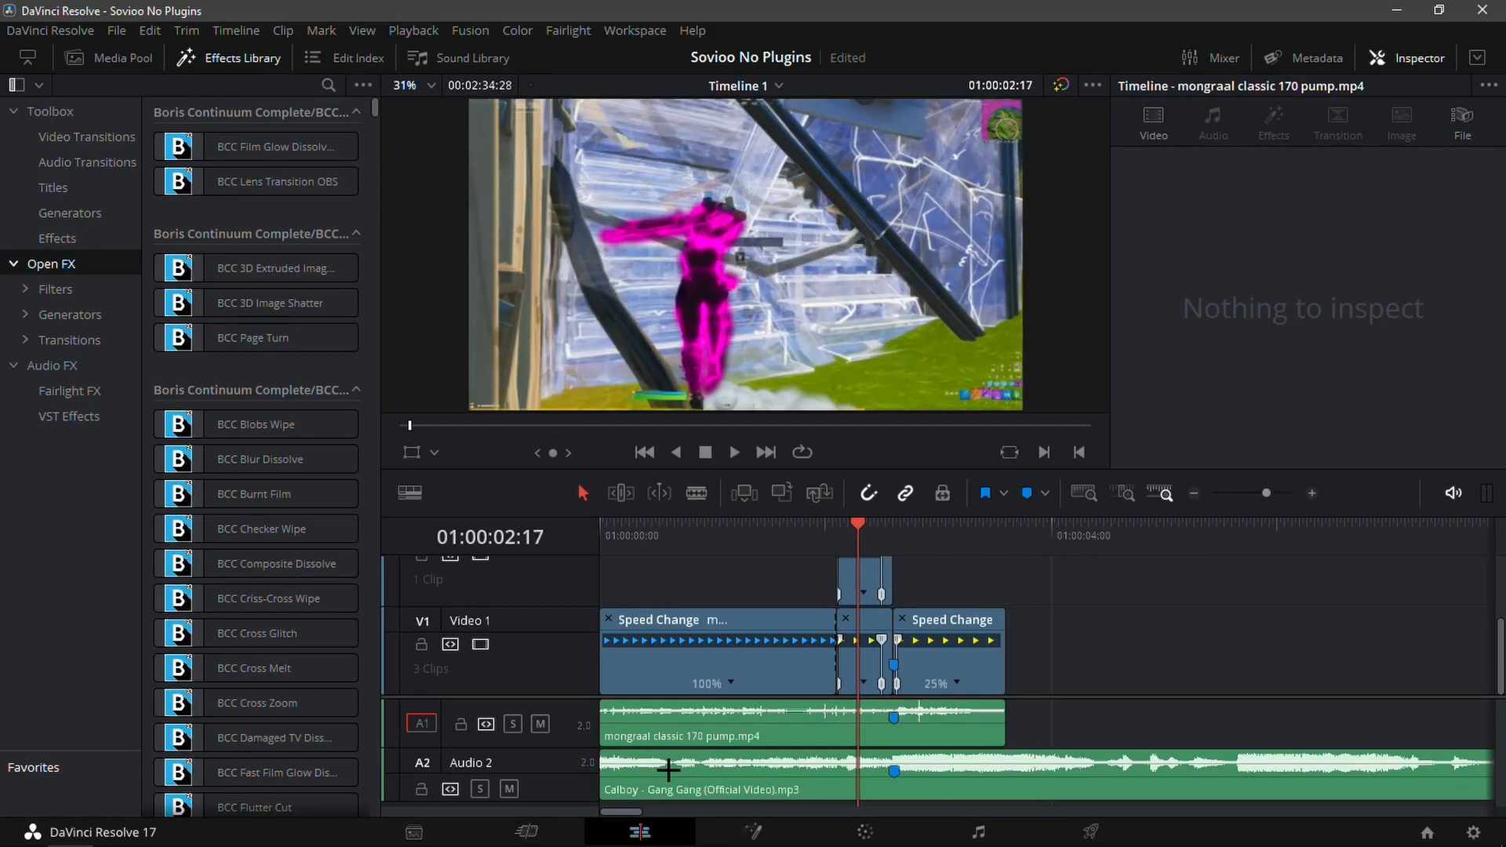
pyautogui.press('Right')
pyautogui.press('Right')
pyautogui.press('Right')
pyautogui.press('Right')
pyautogui.press('Right')
pyautogui.press('Right')
pyautogui.press('Right')
pyautogui.press('Right')
pyautogui.press('Right')
pyautogui.press('Right')
pyautogui.press('Right')
pyautogui.press('Right')
pyautogui.press('Right')
pyautogui.press('Right')
pyautogui.press('Right')
pyautogui.press('Right')
pyautogui.press('Right')
pyautogui.press('Right')
pyautogui.press('Right')
pyautogui.press('Right')
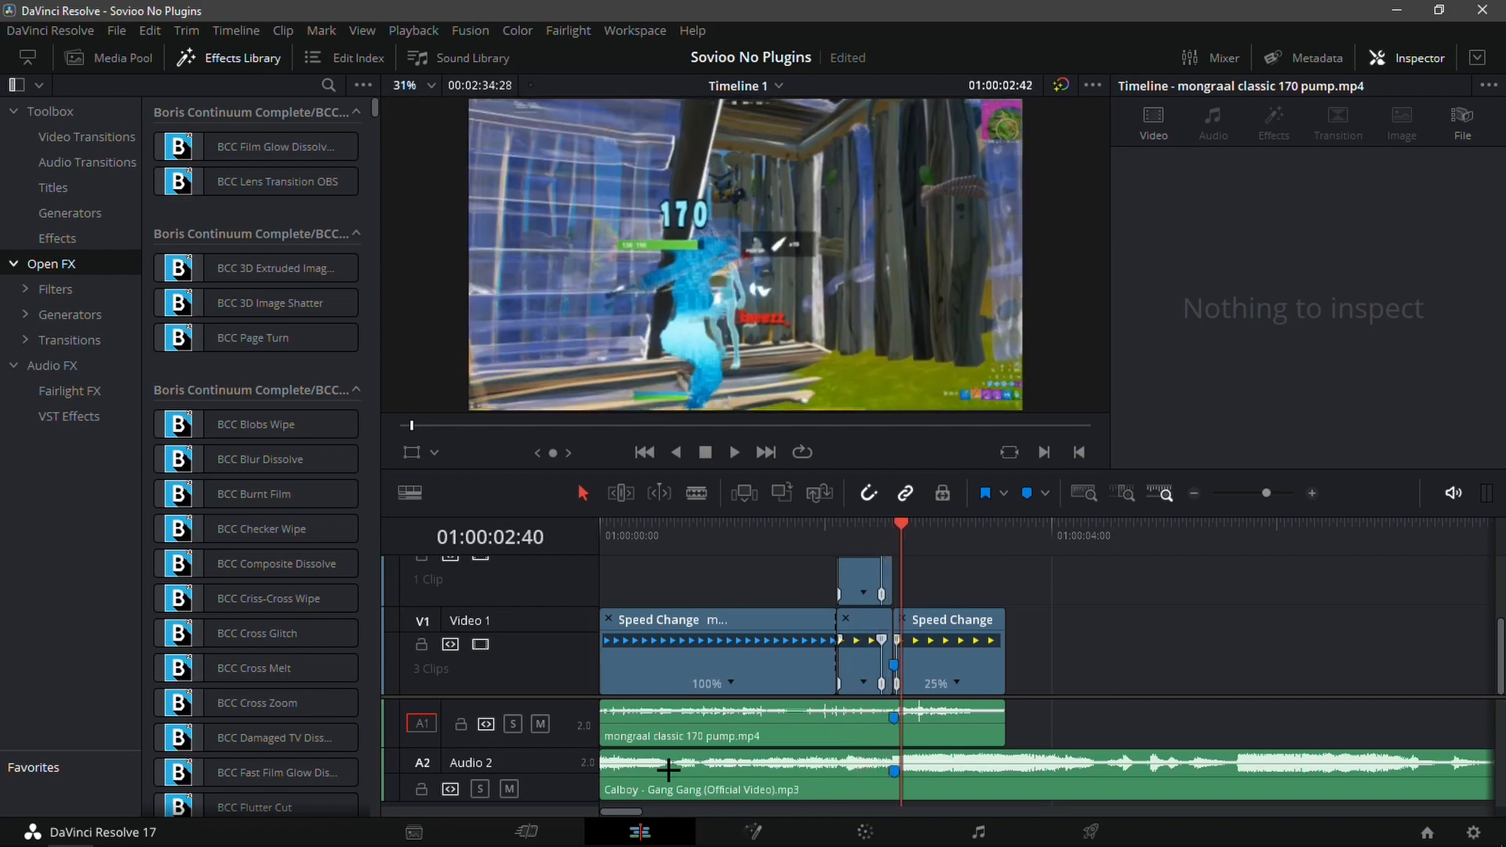
pyautogui.press('Left')
pyautogui.press('Left')
pyautogui.press('Left')
pyautogui.press('Left')
pyautogui.press('Left')
pyautogui.press('Left')
pyautogui.press('Left')
pyautogui.press('Left')
pyautogui.press('Left')
pyautogui.press('Left')
pyautogui.press('Left')
pyautogui.press('Left')
pyautogui.press('Left')
pyautogui.press('Left')
pyautogui.press('Left')
pyautogui.press('Right')
pyautogui.press('Right')
pyautogui.press('Right')
pyautogui.press('Right')
pyautogui.press('Right')
pyautogui.press('Right')
pyautogui.press('Right')
pyautogui.press('Right')
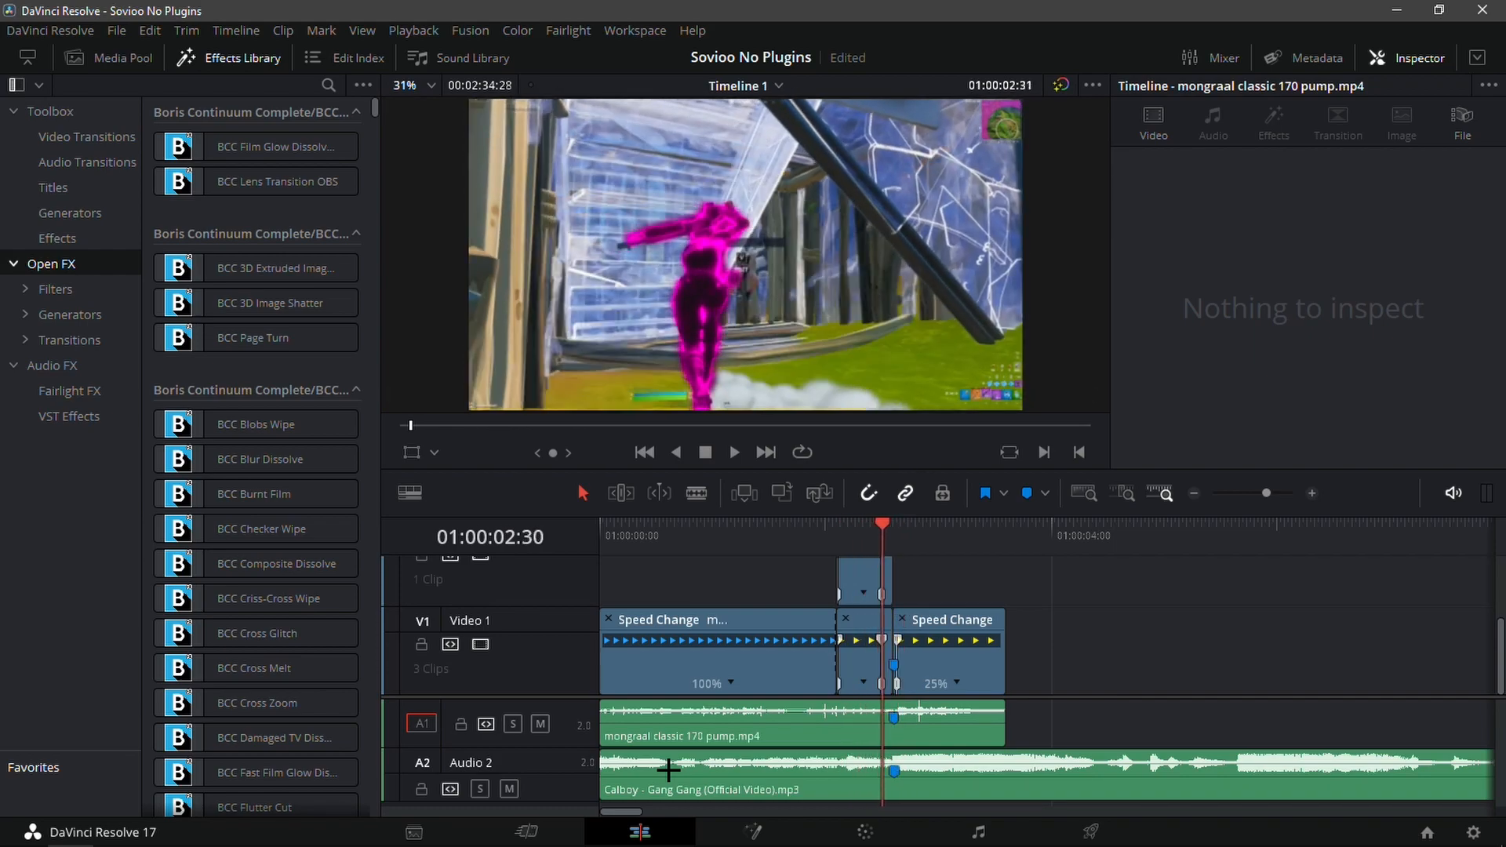
pyautogui.press('Left')
pyautogui.press('Left')
pyautogui.press('Right')
pyautogui.press('Left')
pyautogui.press('Left')
pyautogui.press('Left')
pyautogui.press('Left')
pyautogui.press('Left')
pyautogui.press('Left')
pyautogui.press('Left')
pyautogui.press('Left')
pyautogui.press('Left')
pyautogui.press('Left')
pyautogui.press('Left')
pyautogui.press('Left')
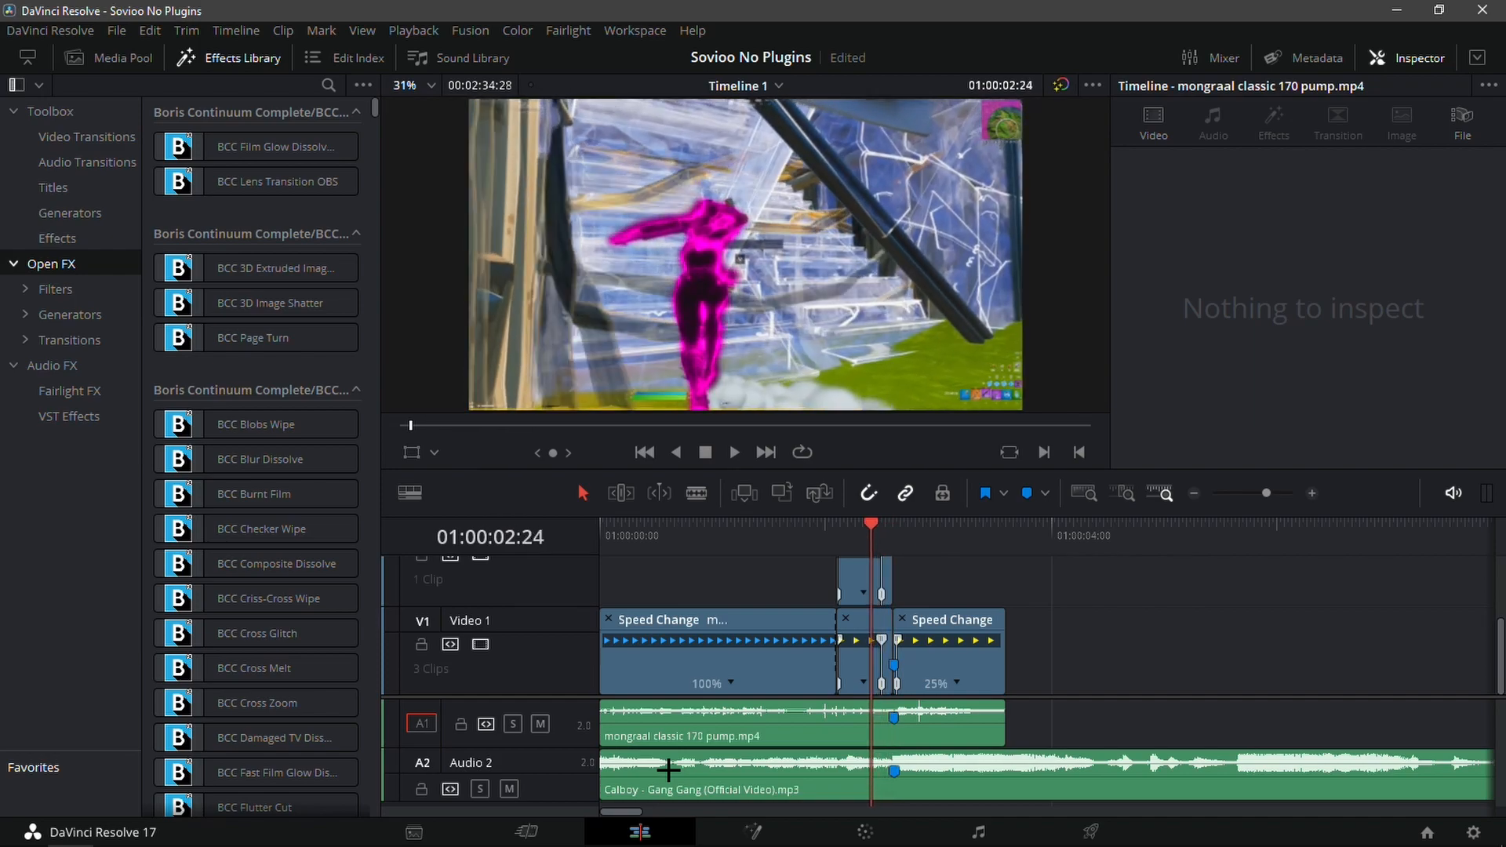
pyautogui.press('Left')
pyautogui.press('Left')
pyautogui.press('Left')
pyautogui.press('Left')
pyautogui.press('Left')
pyautogui.press('Left')
pyautogui.press('Left')
pyautogui.press('Left')
pyautogui.press('Left')
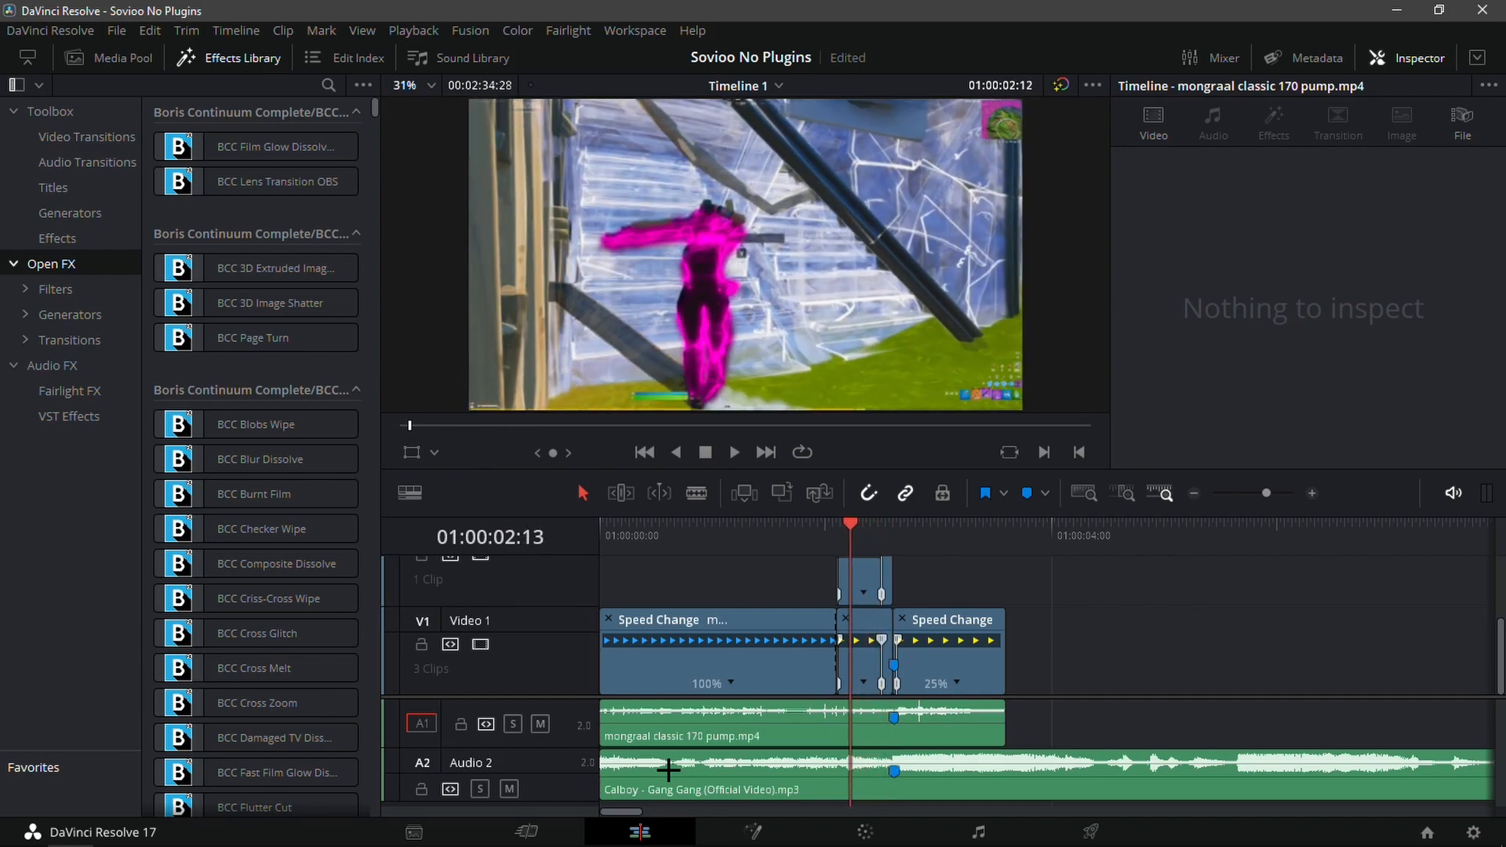
pyautogui.press('Right')
pyautogui.press('Right')
pyautogui.press('Right')
pyautogui.press('Right')
pyautogui.press('Right')
pyautogui.press('Right')
pyautogui.press('Right')
pyautogui.press('Right')
pyautogui.press('Right')
pyautogui.press('Right')
pyautogui.press('Right')
pyautogui.press('Right')
pyautogui.press('Right')
pyautogui.press('Right')
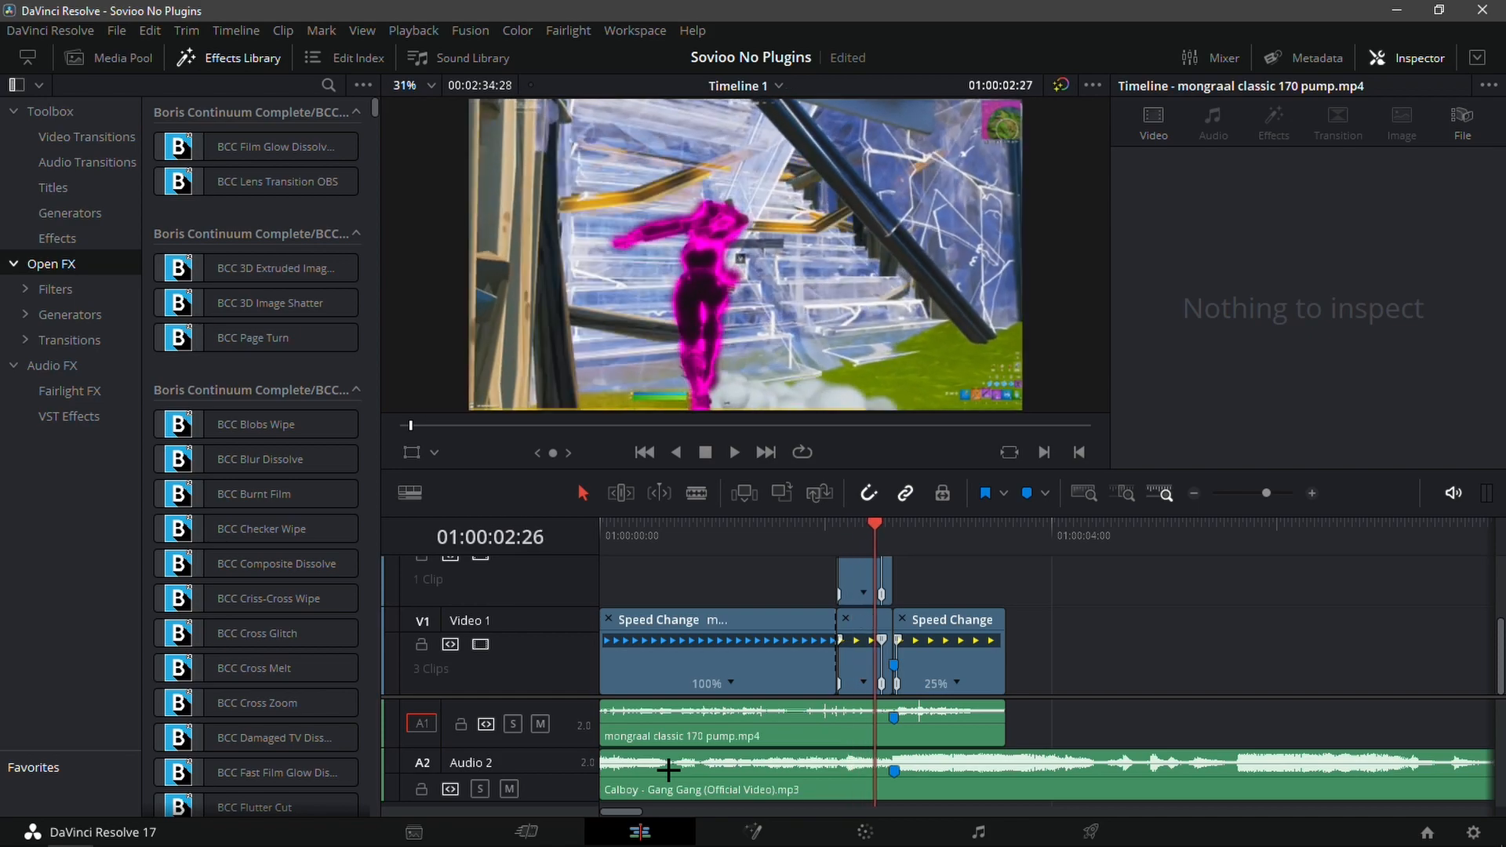
pyautogui.press('Right')
pyautogui.press('Left')
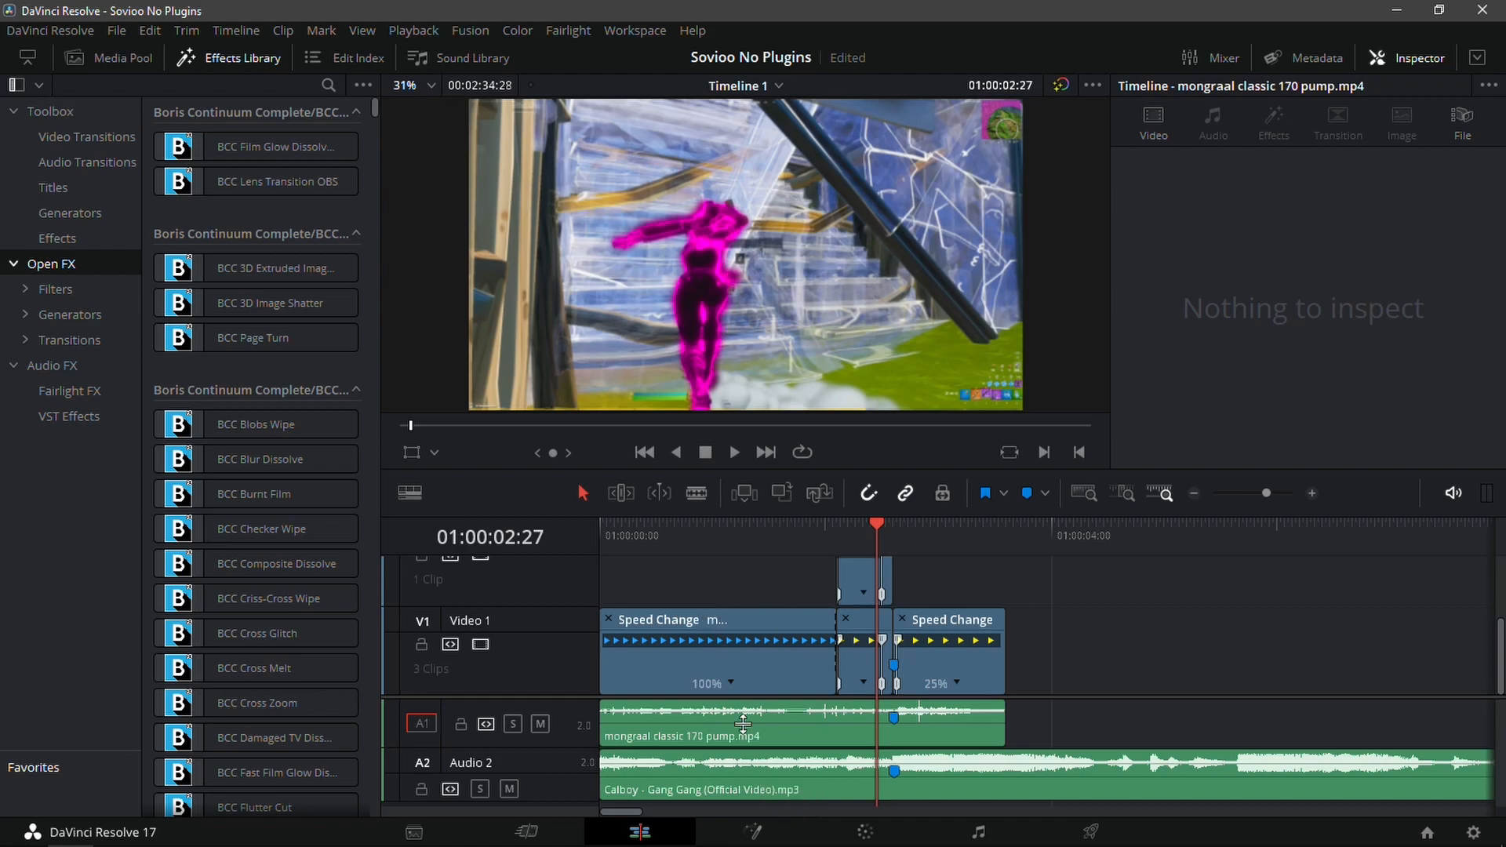
# Move the glowing masked clip from Video 2 up to a new Video 3 track at the same time position
pyautogui.scroll(2, 860, 661)
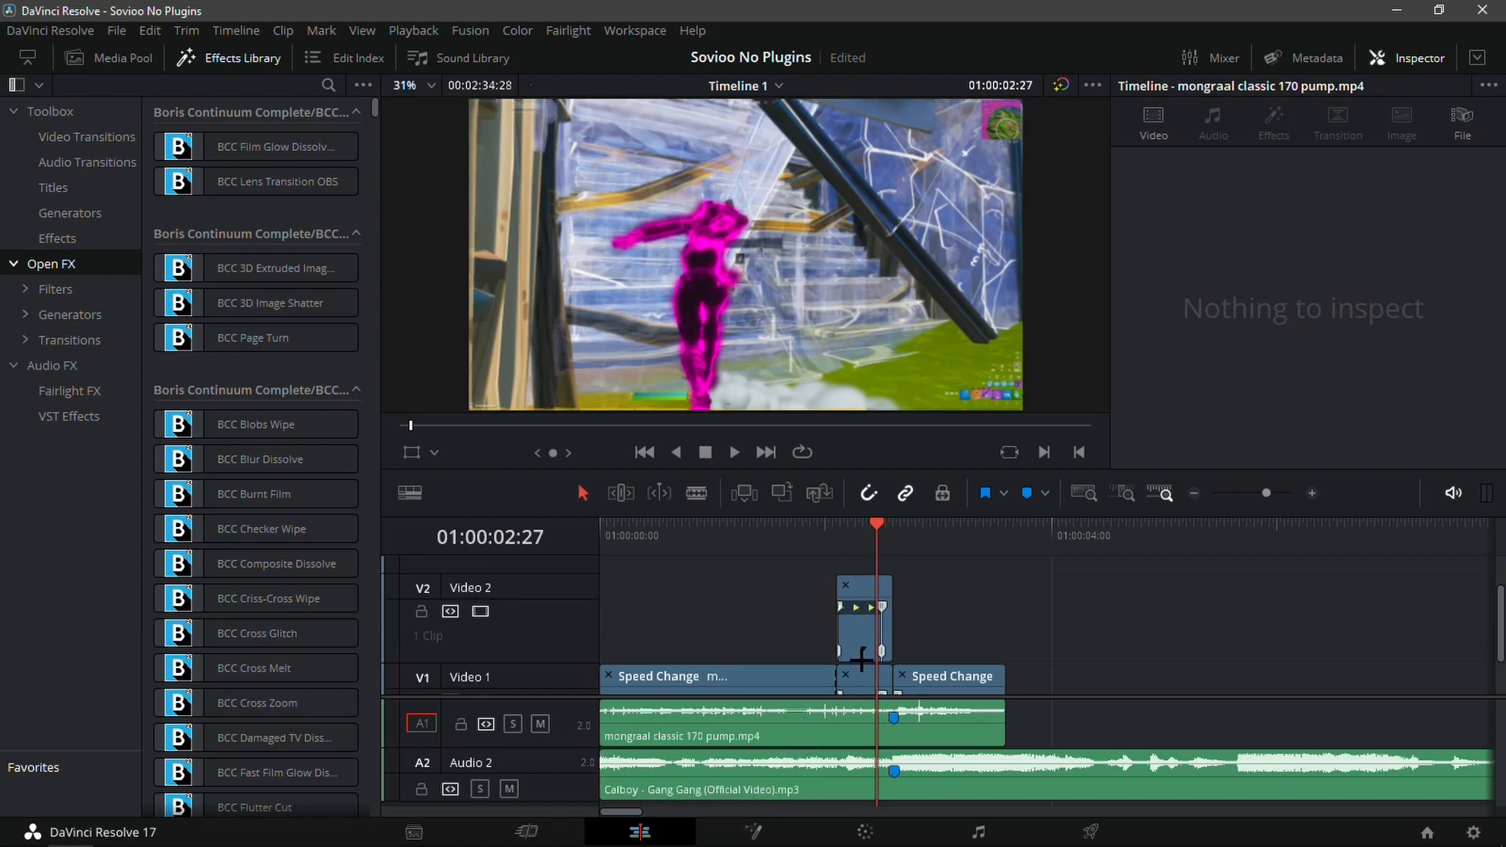
pyautogui.click(863, 625)
pyautogui.moveTo(860, 624); pyautogui.dragTo(895, 91)
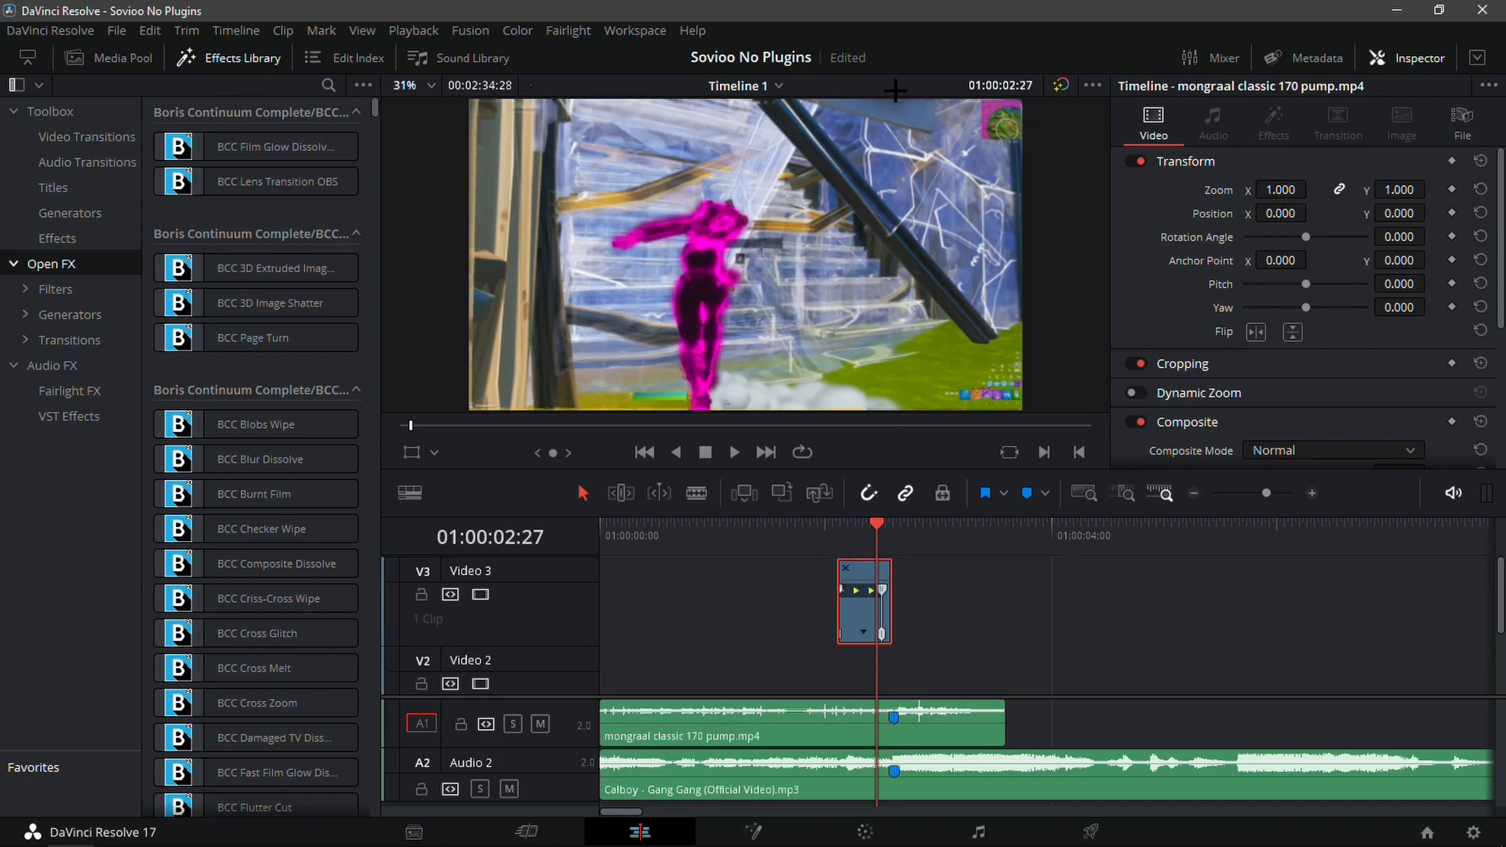
# Add an adjustment clip on Video 2 beneath the glowing masked clip and trim its end to the marker at 01:00:02:36
pyautogui.click(54, 239)
pyautogui.moveTo(256, 149); pyautogui.dragTo(840, 674)
pyautogui.scroll(-1, 915, 655)
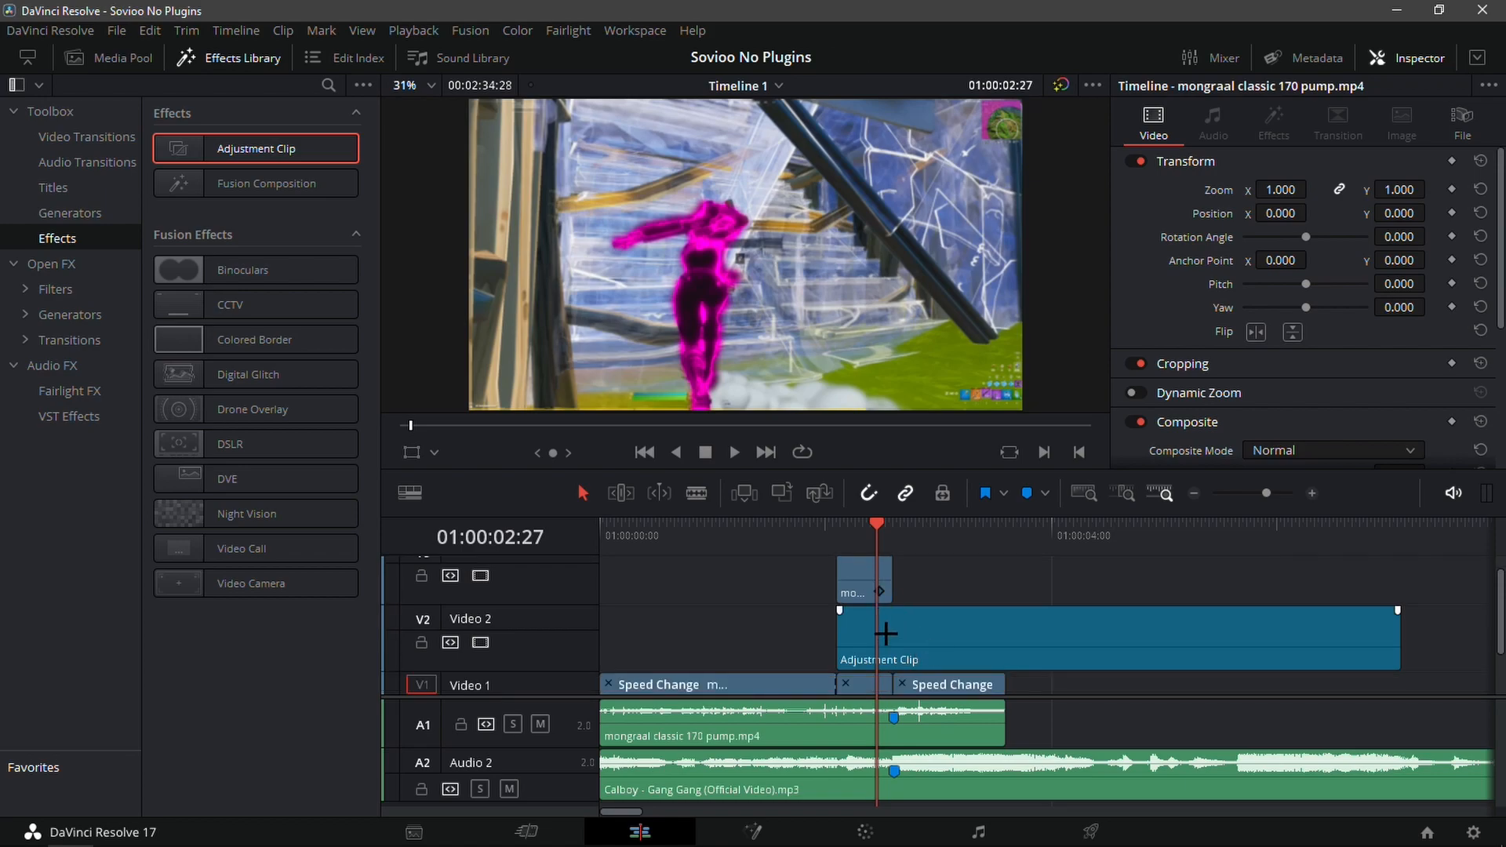
pyautogui.click(892, 537)
pyautogui.click(911, 646)
pyautogui.hotkey('ctrl', 'b')
pyautogui.press('Delete')
pyautogui.scroll(-2, 1025, 642)
pyautogui.scroll(1, 890, 549)
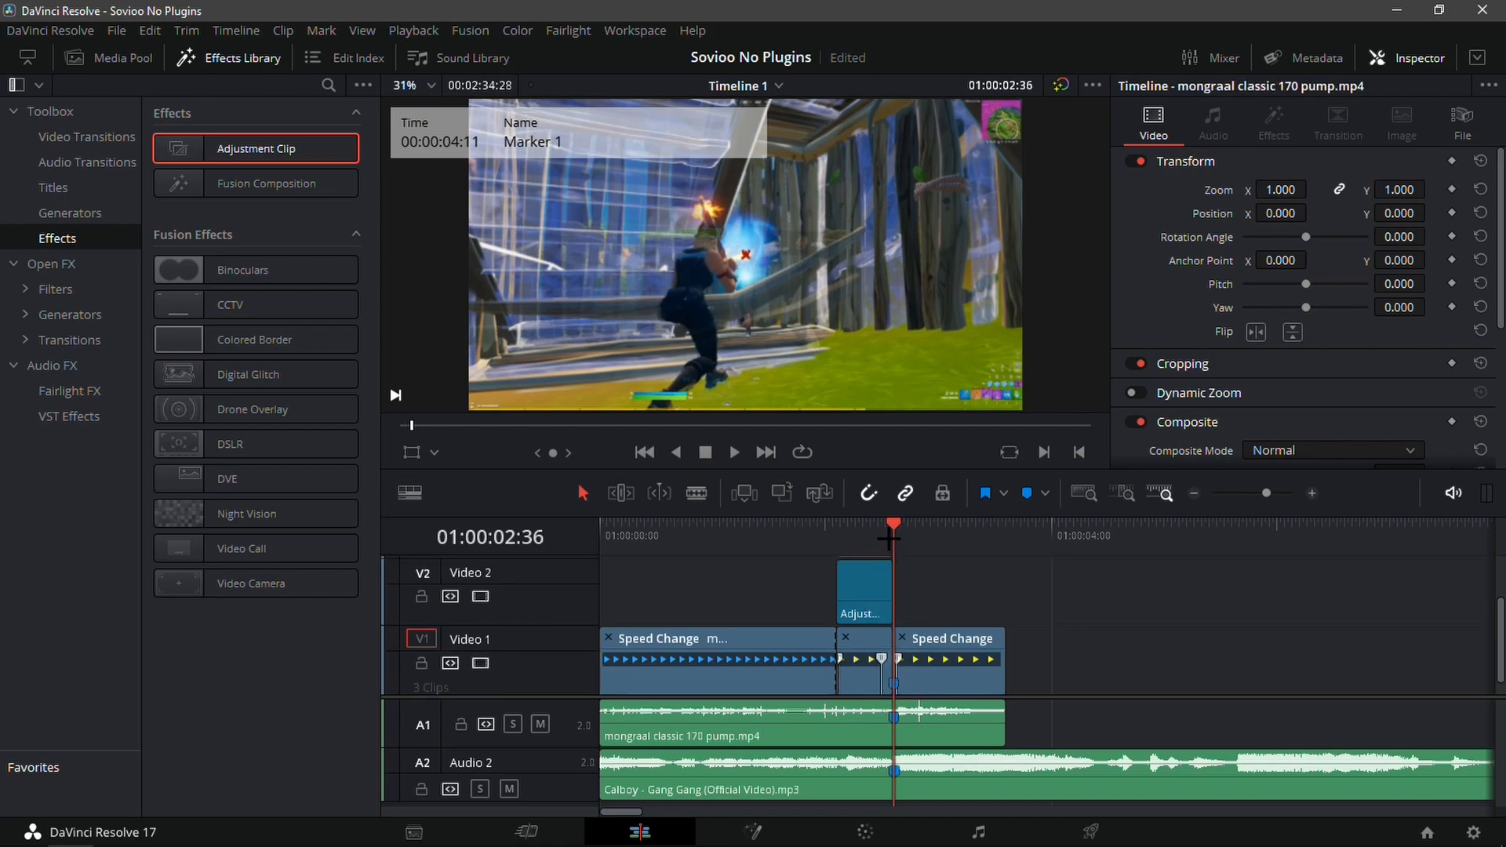
# Move the glowing clip aside on Video 3 and give the adjustment clip a Fusion BrightnessContrast node with saturation 0.0 and brightness -0.277
pyautogui.moveTo(890, 540); pyautogui.dragTo(838, 548)
pyautogui.scroll(2, 857, 638)
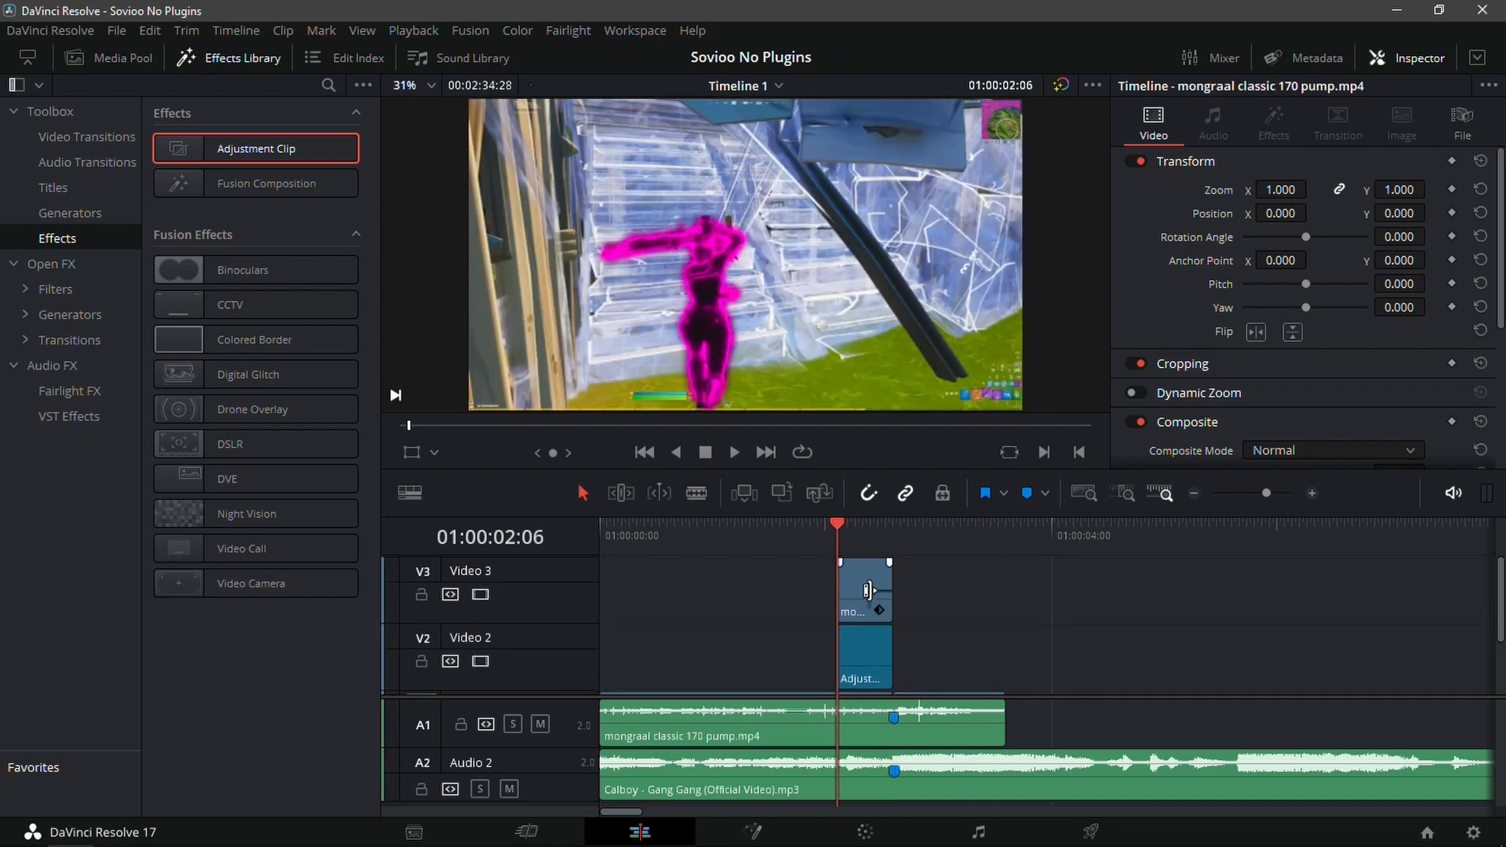
pyautogui.click(946, 599)
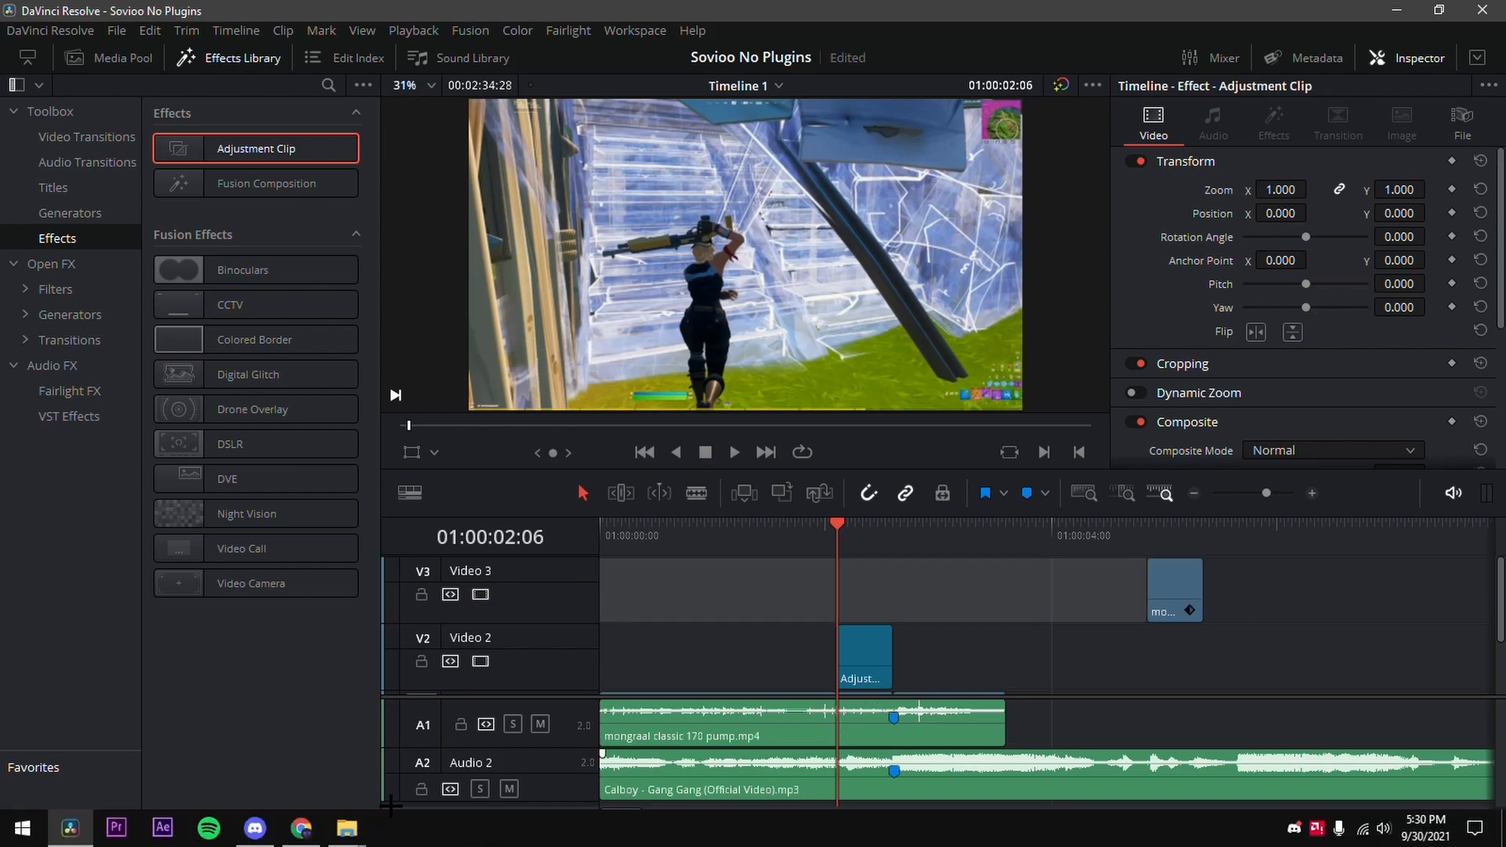
pyautogui.click(753, 830)
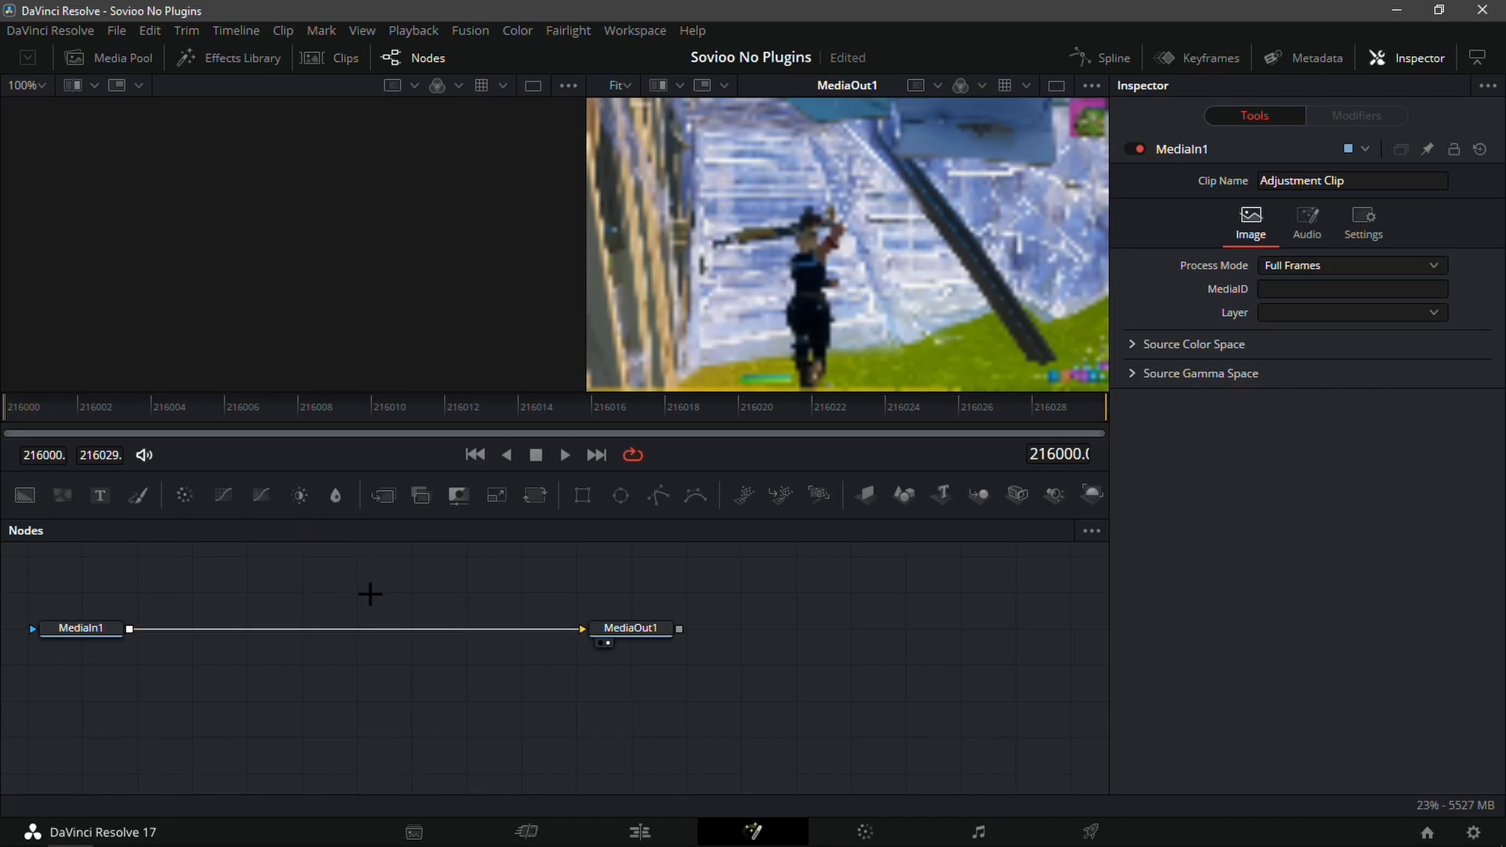
pyautogui.moveTo(329, 516); pyautogui.dragTo(376, 629)
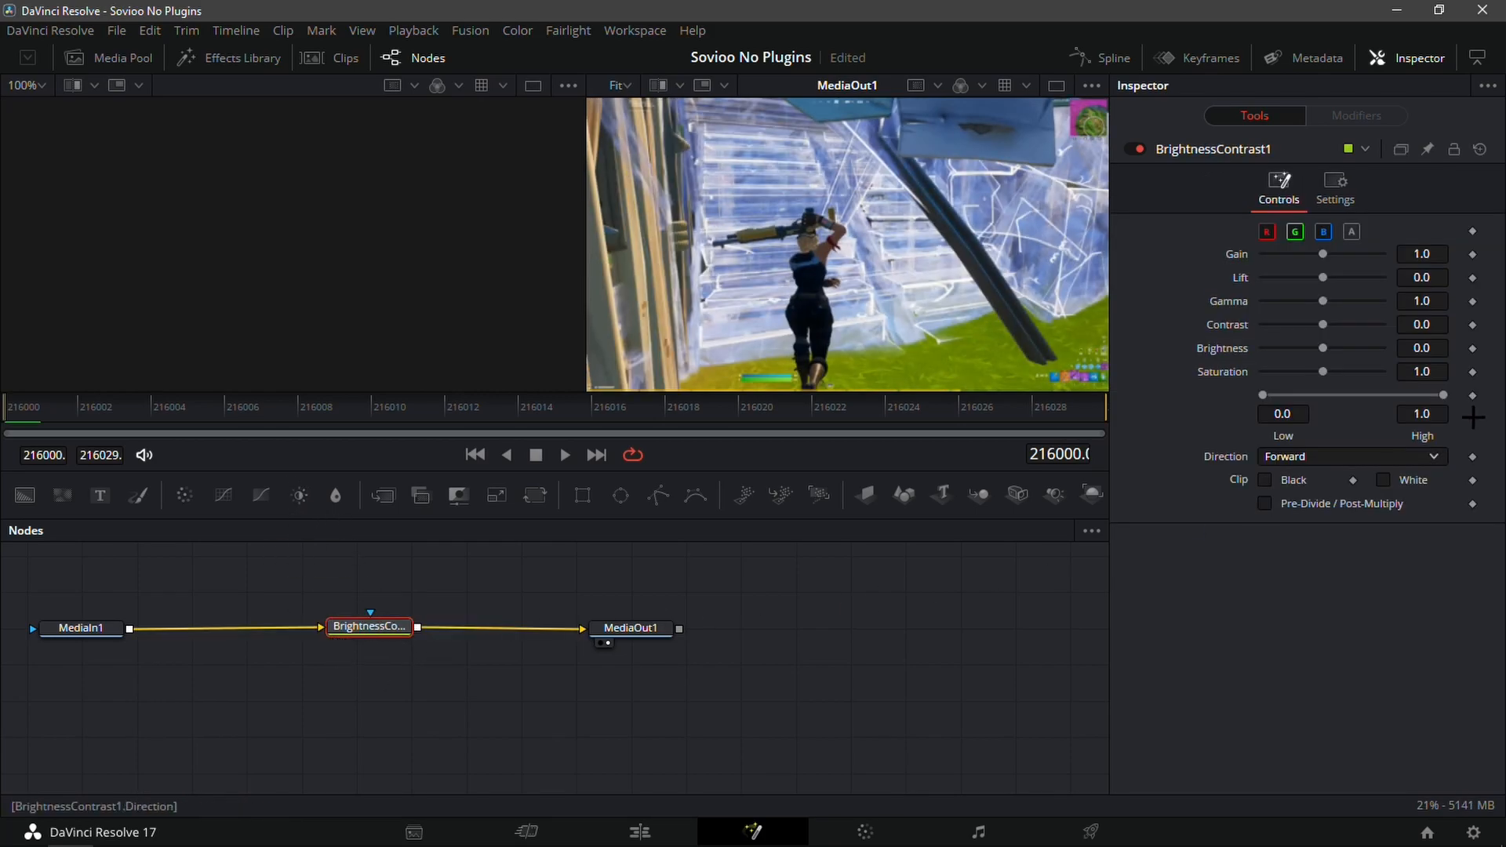
pyautogui.moveTo(1322, 372)
pyautogui.mouseDown()
pyautogui.moveTo(1263, 372)
pyautogui.moveTo(1320, 348)
pyautogui.moveTo(1306, 349)
pyautogui.mouseUp()
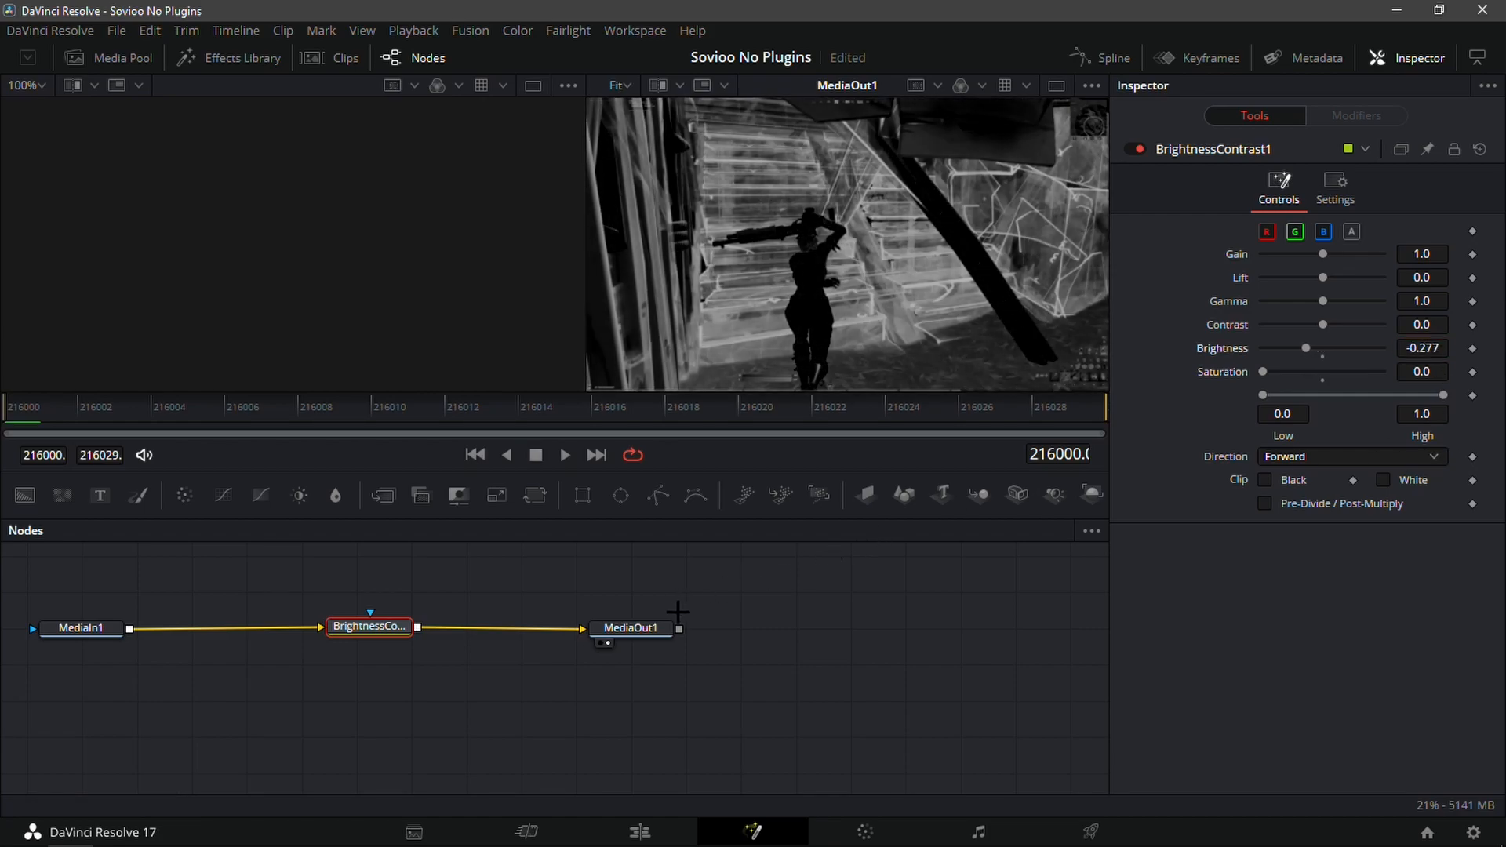
pyautogui.click(655, 829)
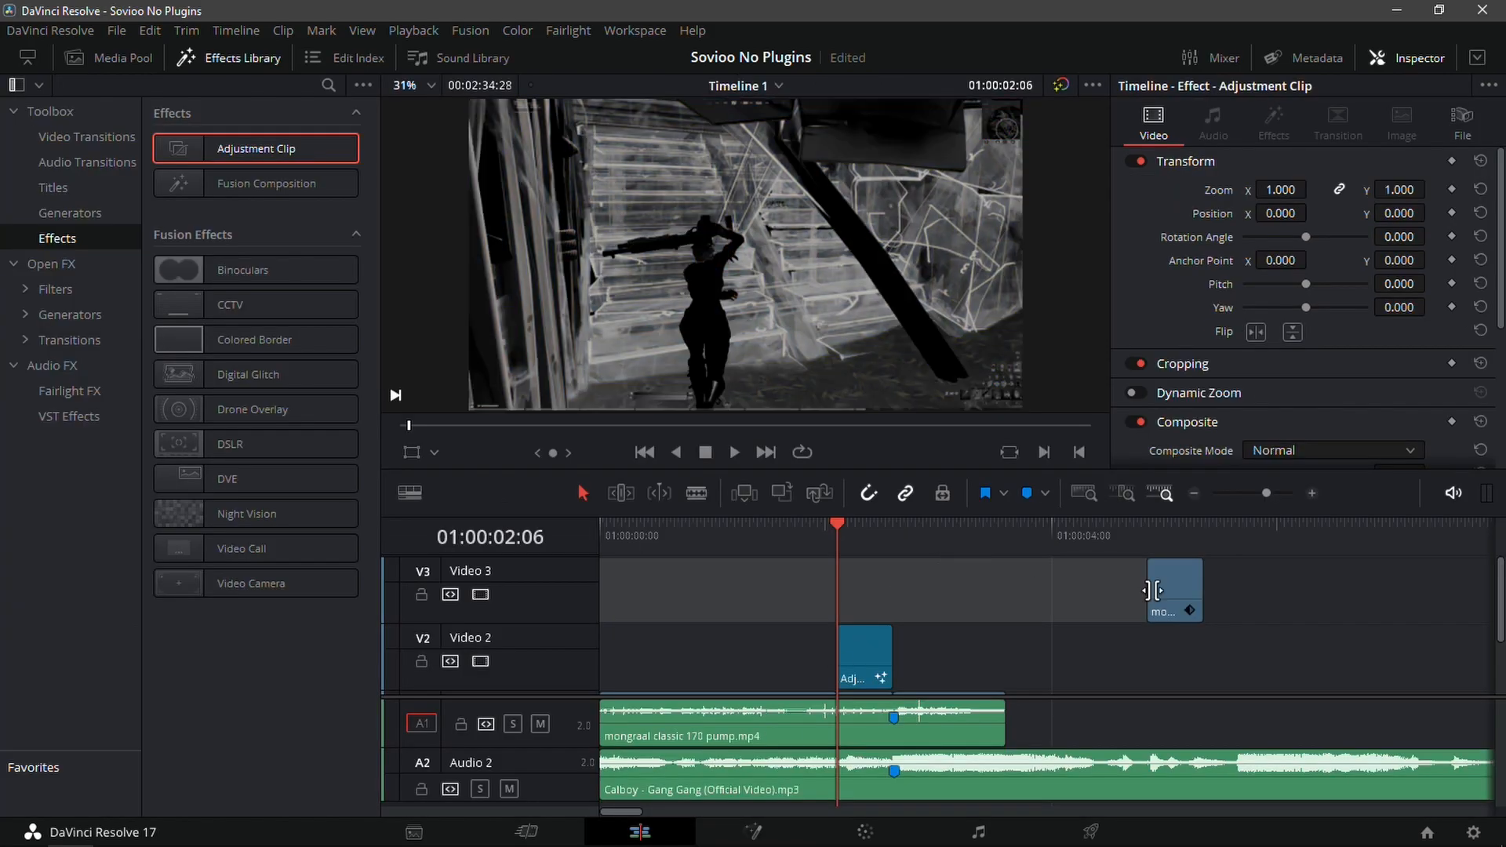
# Move the glowing clip back directly above the adjustment clip on Video 3 and play the section to review the combined effect
pyautogui.moveTo(1184, 591); pyautogui.dragTo(872, 588)
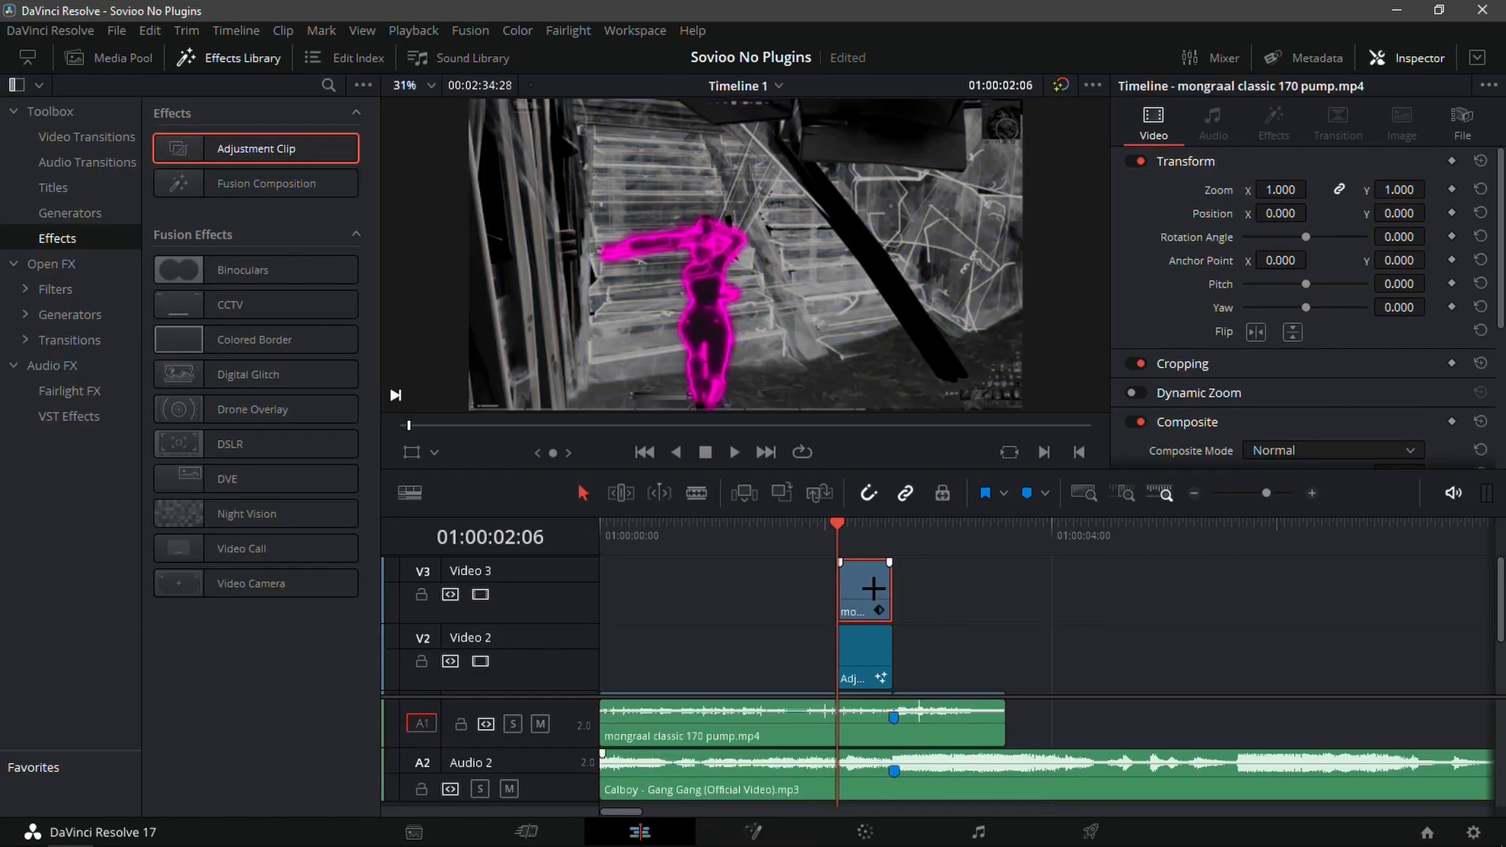
pyautogui.press('space')
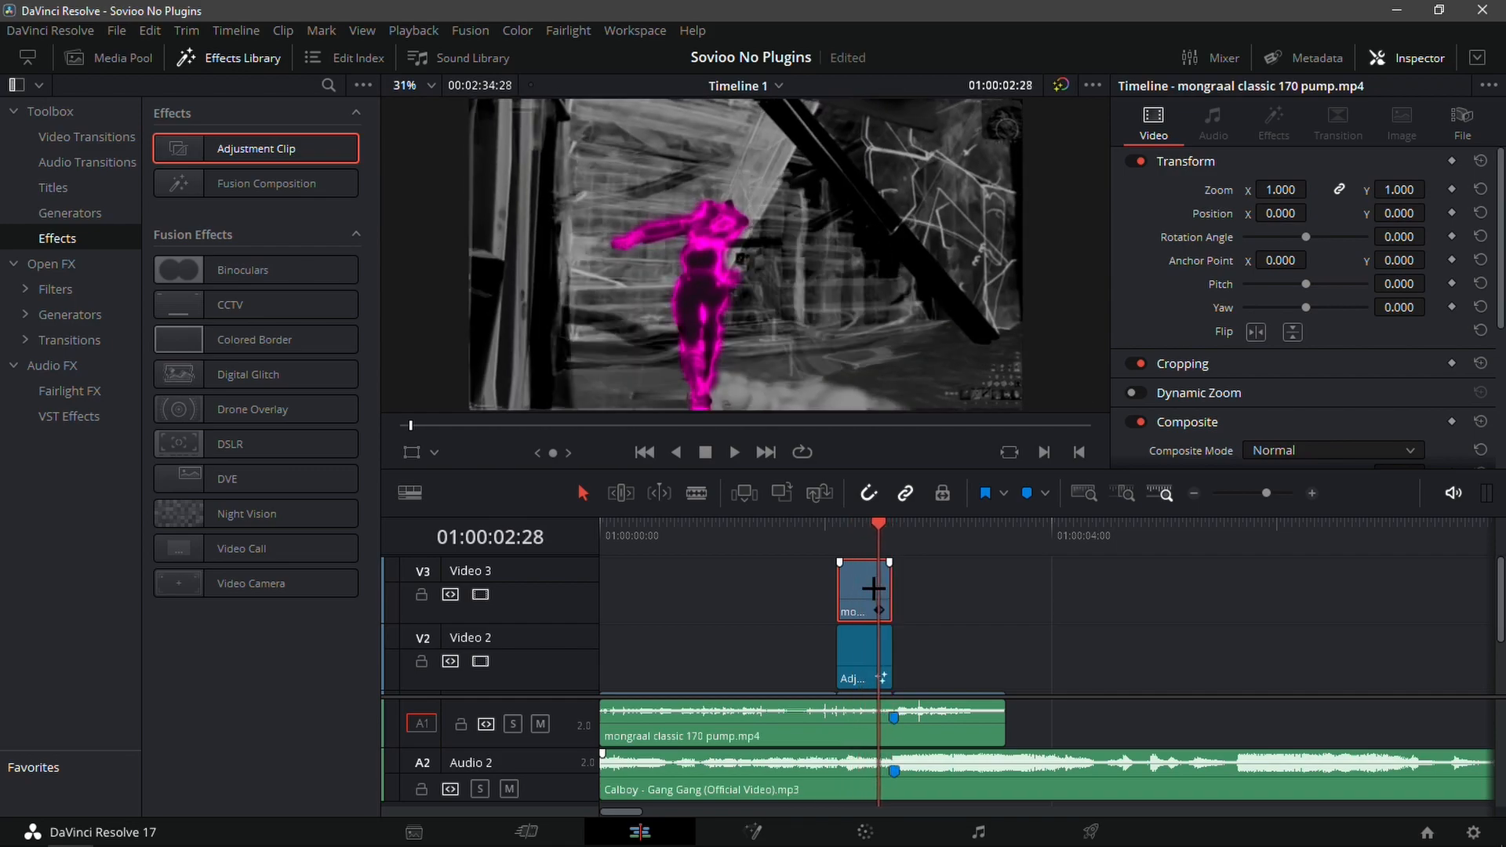
pyautogui.press('j')
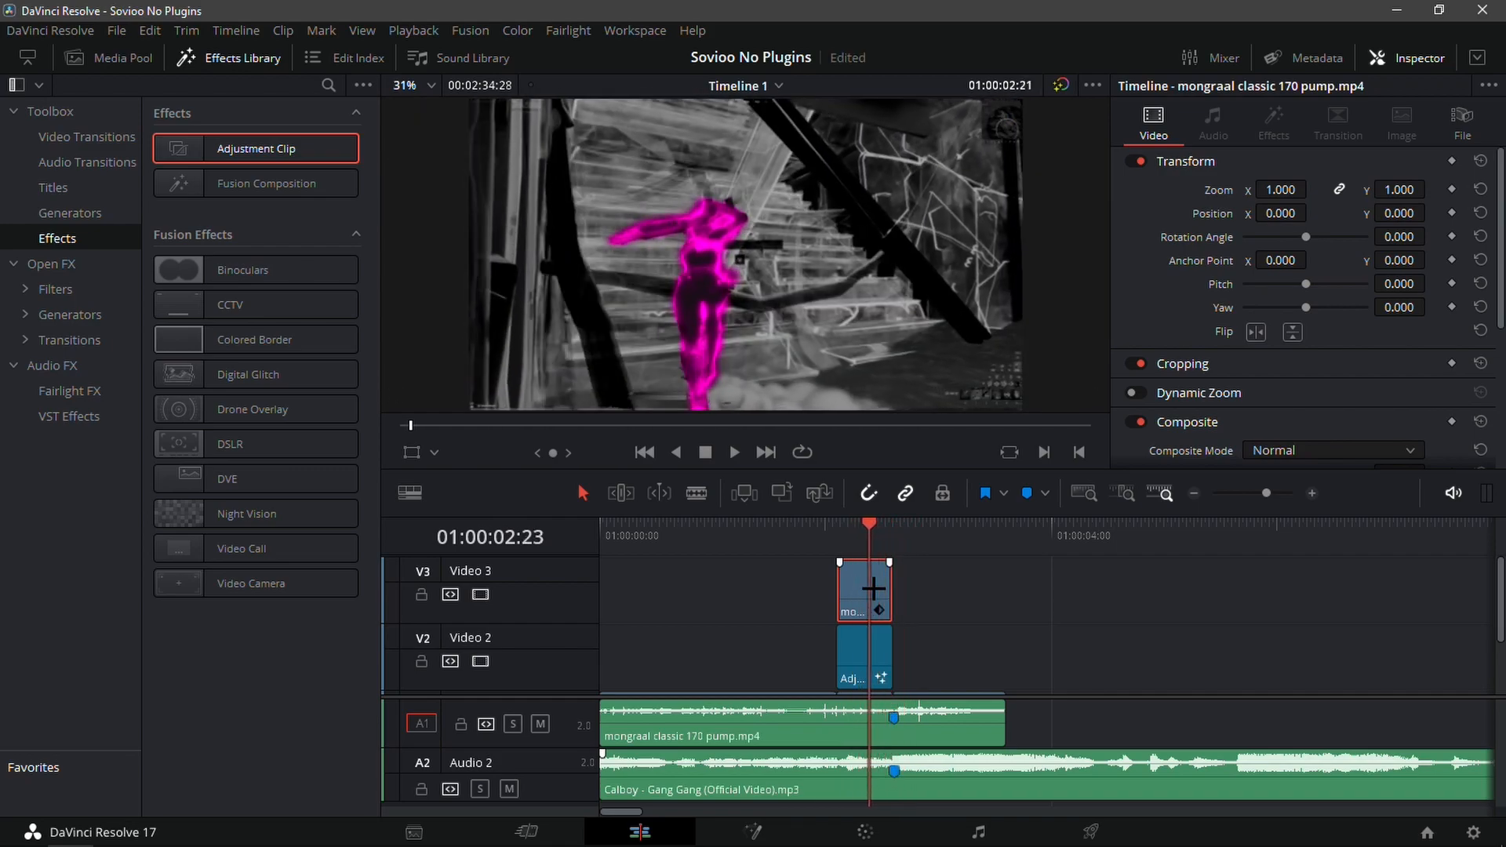
pyautogui.press('l')
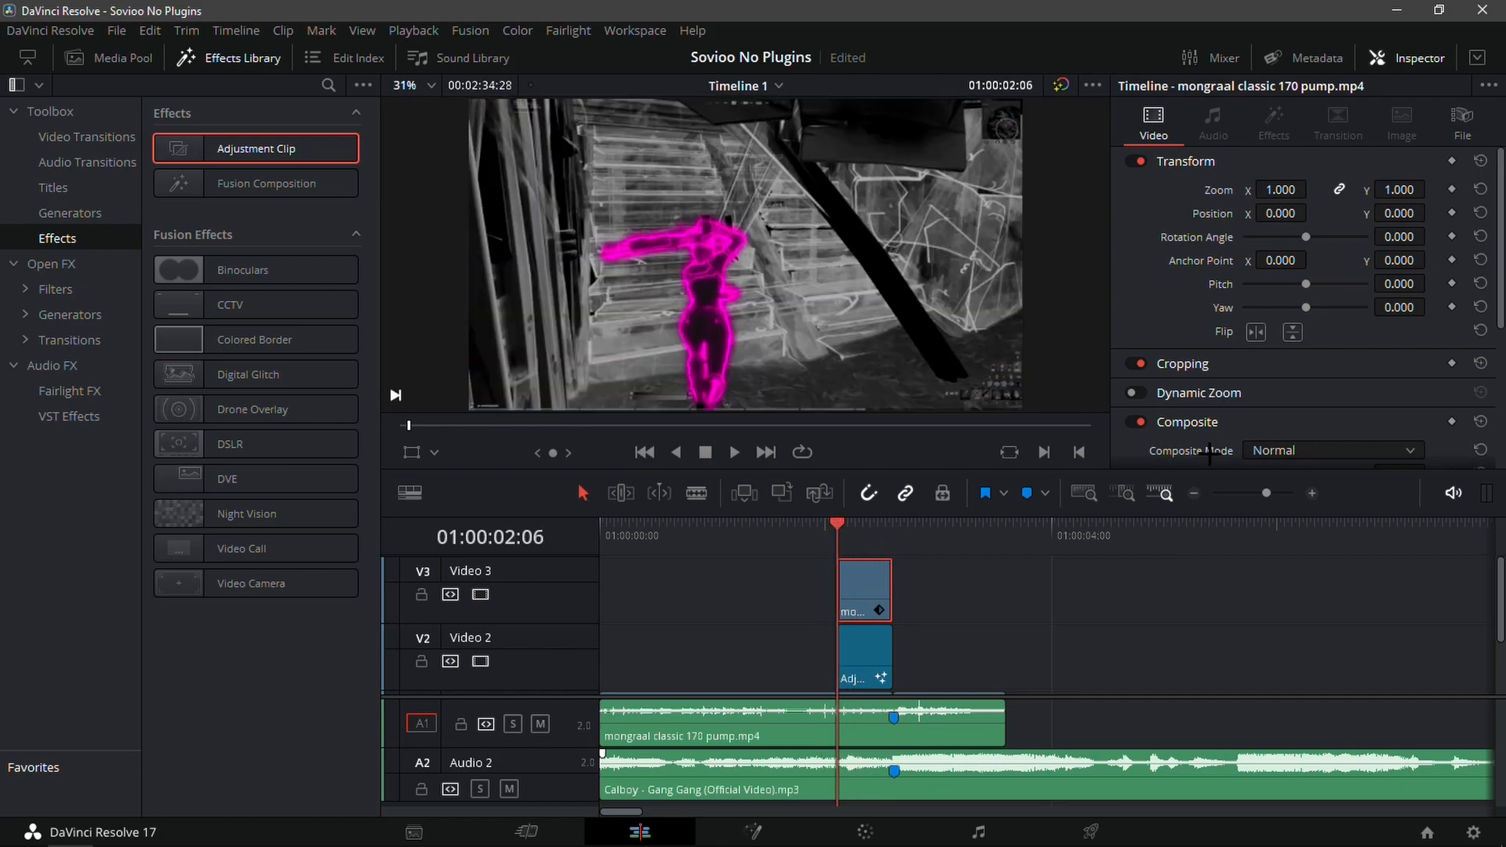
# Add long fade-ins to the glowing clip on Video 3 and the adjustment clip on Video 2, covering about three quarters of each
pyautogui.click(1306, 488)
pyautogui.click(1307, 488)
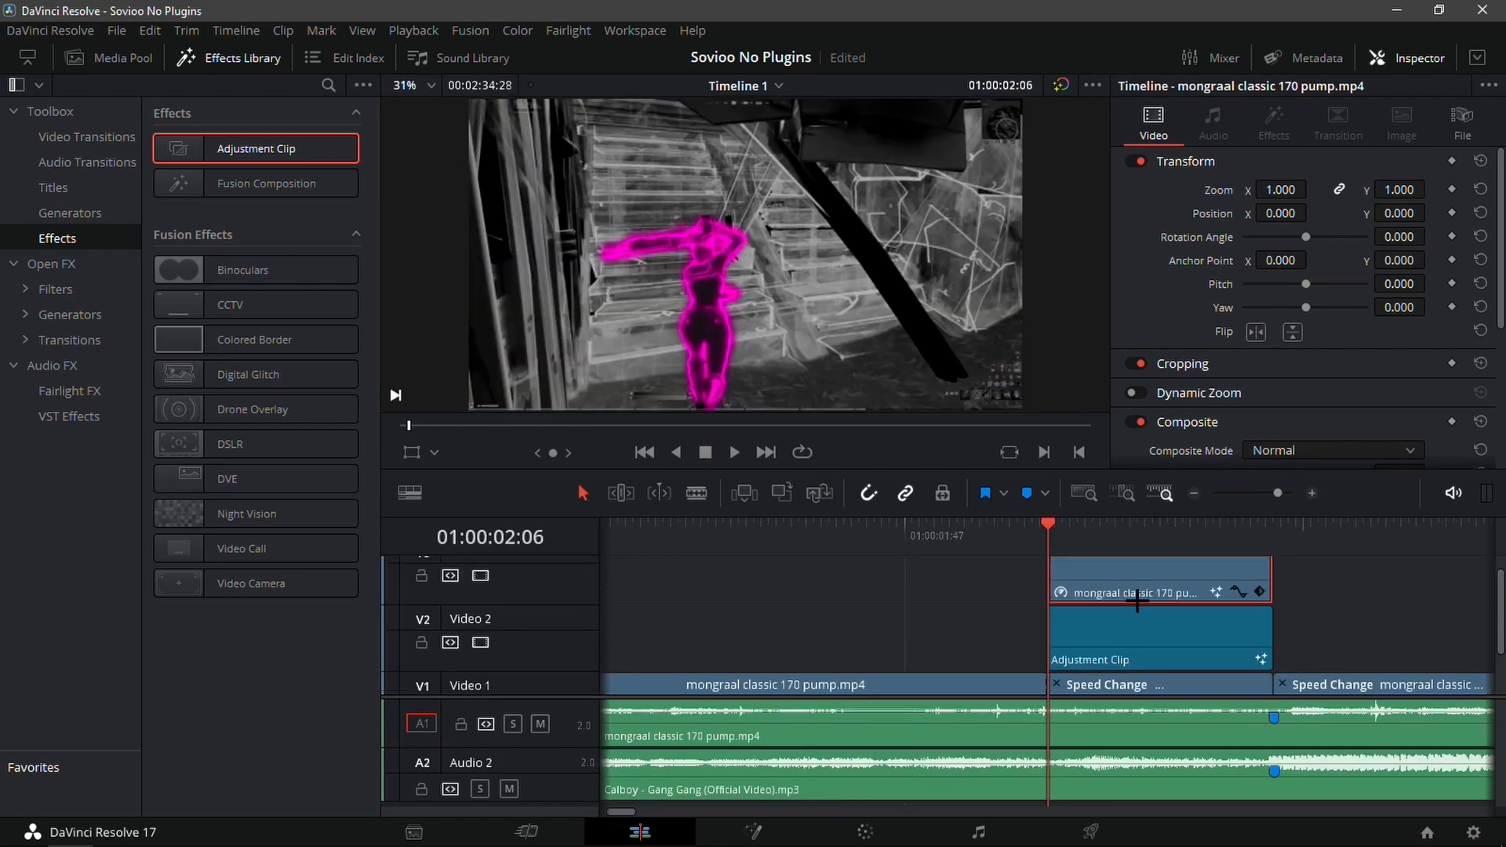
pyautogui.moveTo(1049, 562); pyautogui.dragTo(1210, 565)
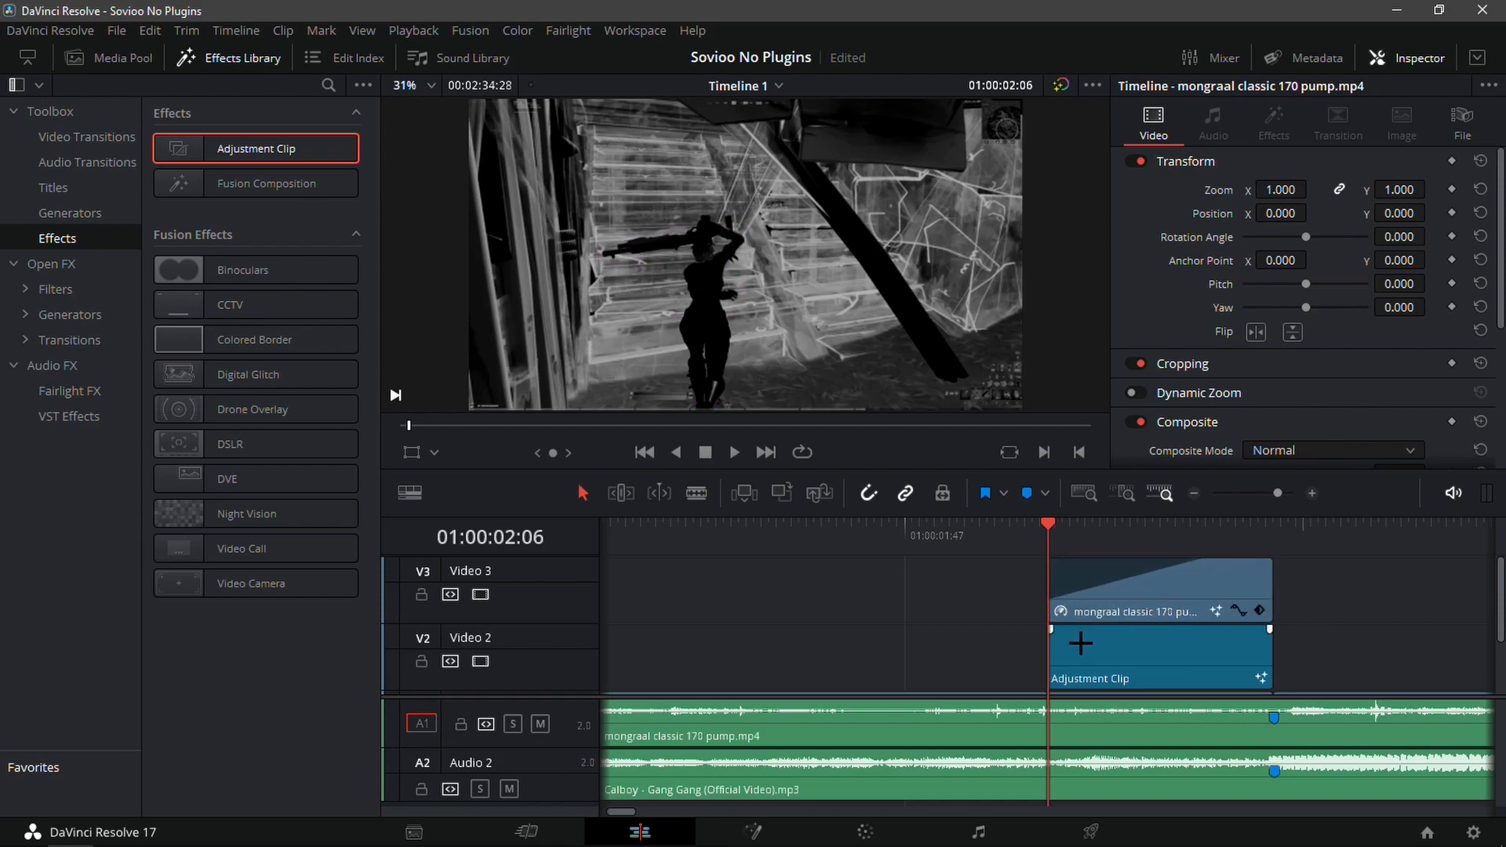
pyautogui.moveTo(1051, 630); pyautogui.dragTo(1217, 630)
# Add a second adjustment clip to Video 2 directly after the first one, starting at the marker
pyautogui.moveTo(1060, 535); pyautogui.dragTo(1357, 536)
pyautogui.scroll(-2, 1350, 595)
pyautogui.scroll(-1, 1349, 594)
pyautogui.click(1195, 494)
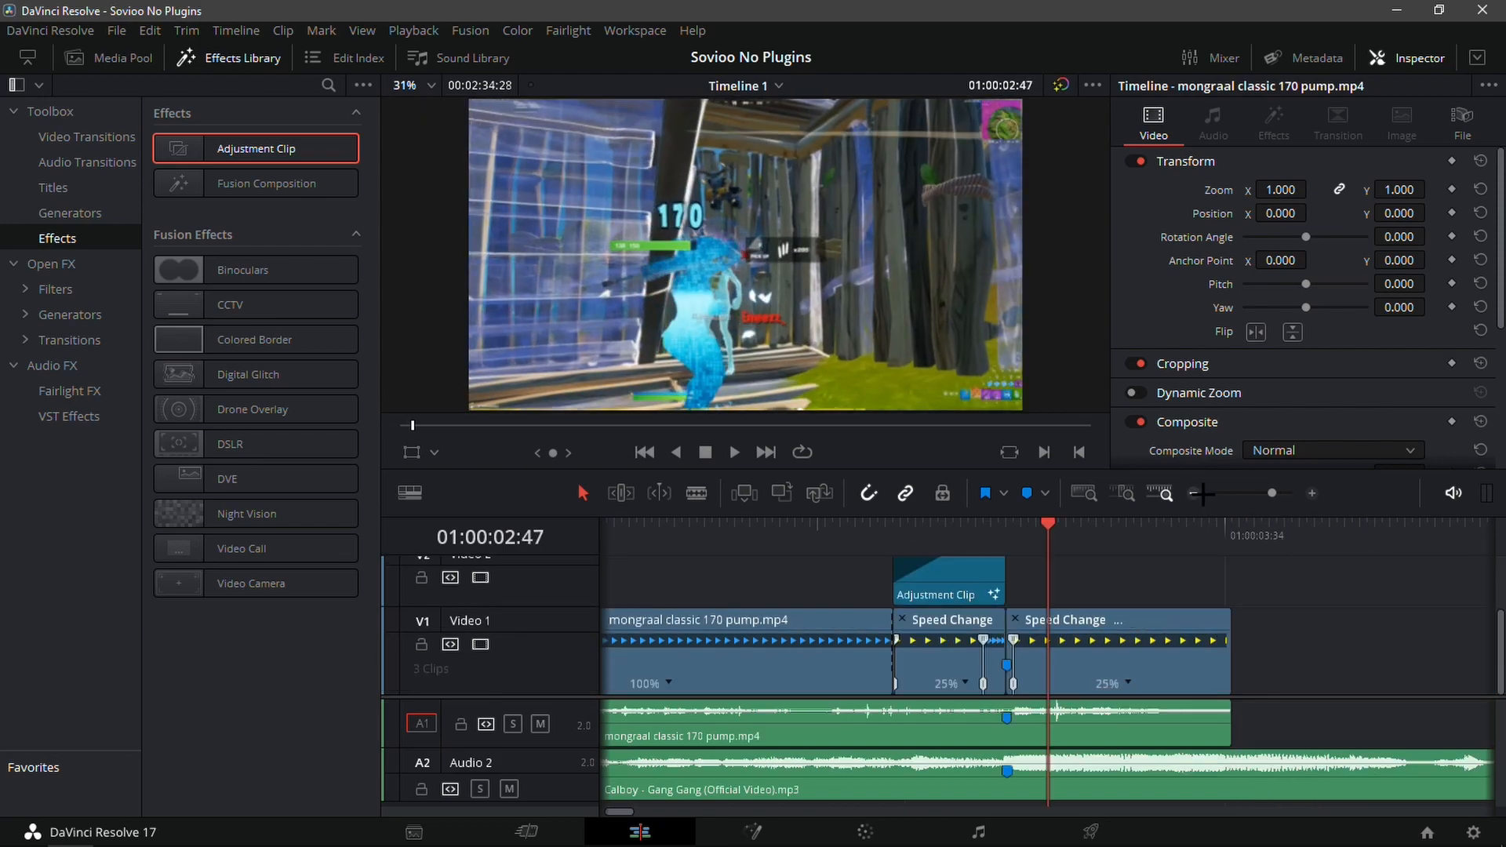
pyautogui.click(1195, 493)
pyautogui.scroll(3, 1058, 635)
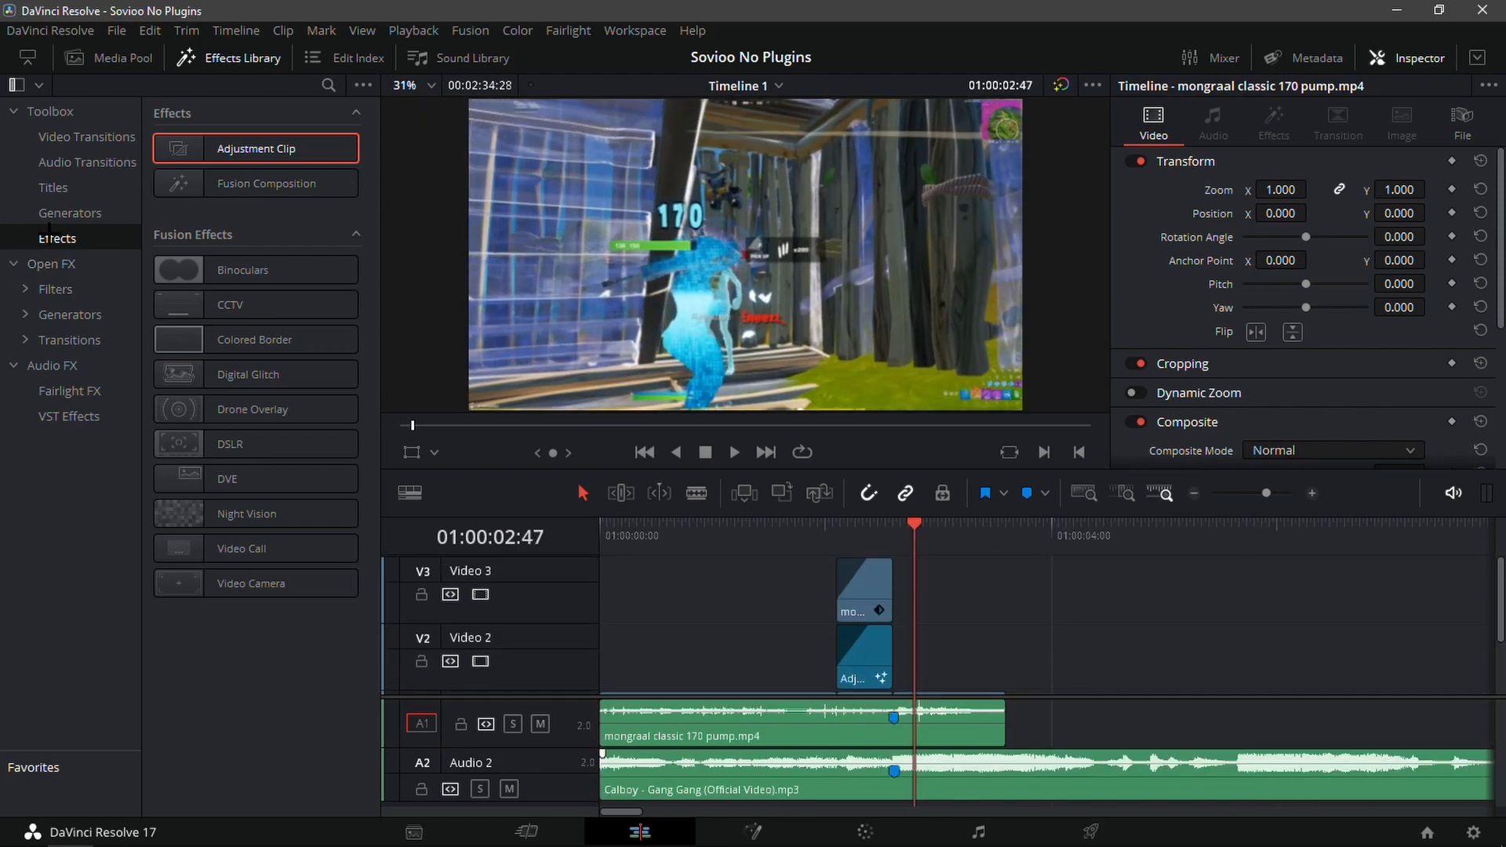
pyautogui.moveTo(257, 148); pyautogui.dragTo(906, 655)
# Cut the second adjustment clip at 01:00:03:36, the end of the gameplay clip, and delete the excess
pyautogui.moveTo(944, 528); pyautogui.dragTo(997, 529)
pyautogui.scroll(-2, 961, 627)
pyautogui.click(962, 622)
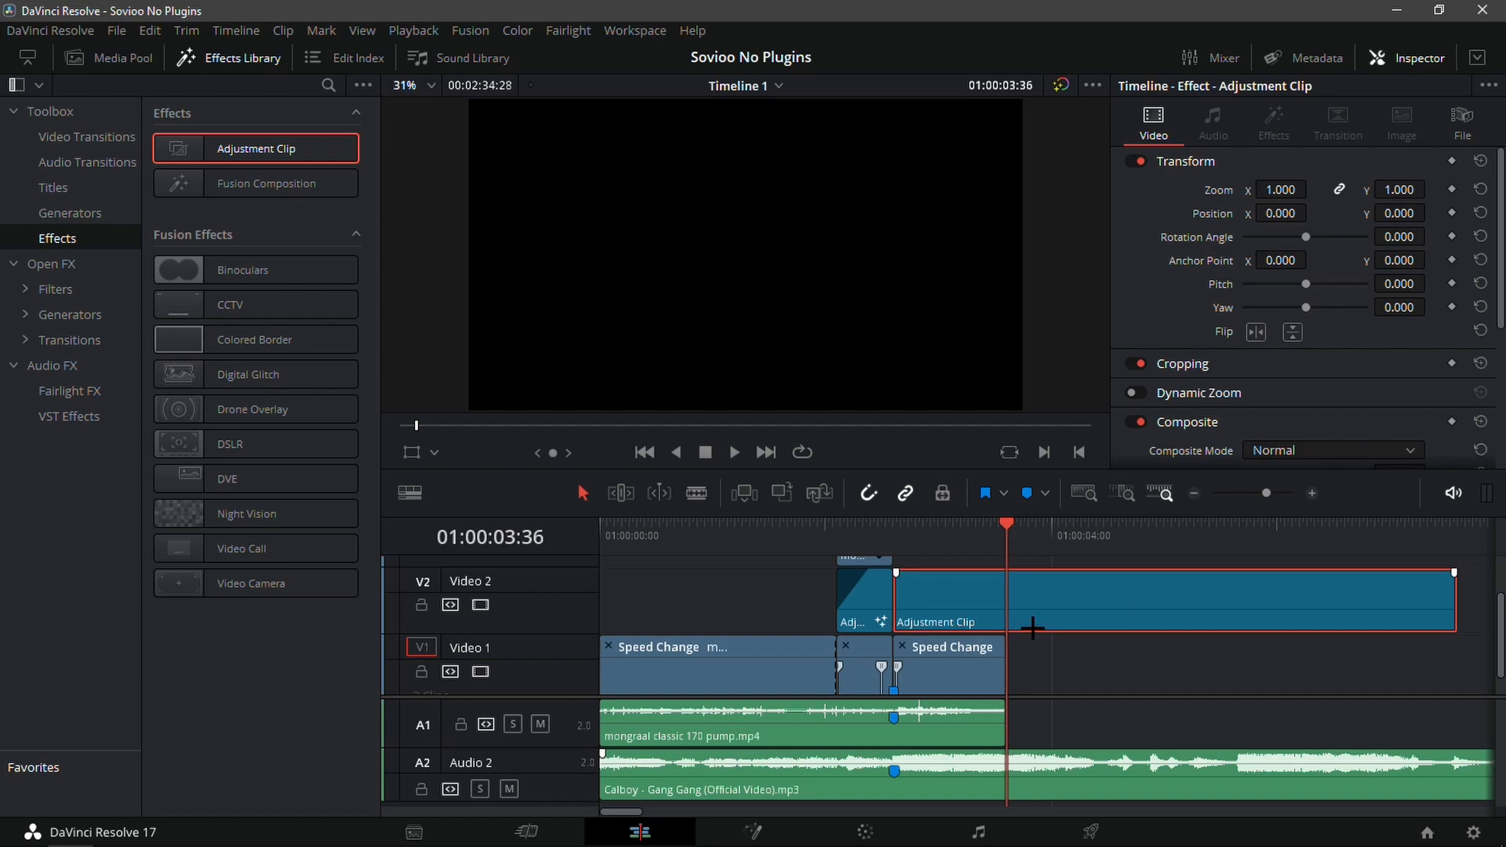
pyautogui.hotkey('ctrl', 'b')
pyautogui.click(1073, 581)
pyautogui.press('Delete')
# Wire HighlightsImpactNoPlugins.setting between MediaIn1 and MediaOut1 in the second adjustment clip's Fusion graph, and play the result on the timeline
pyautogui.moveTo(1006, 543); pyautogui.dragTo(892, 568)
pyautogui.click(891, 569)
pyautogui.click(753, 832)
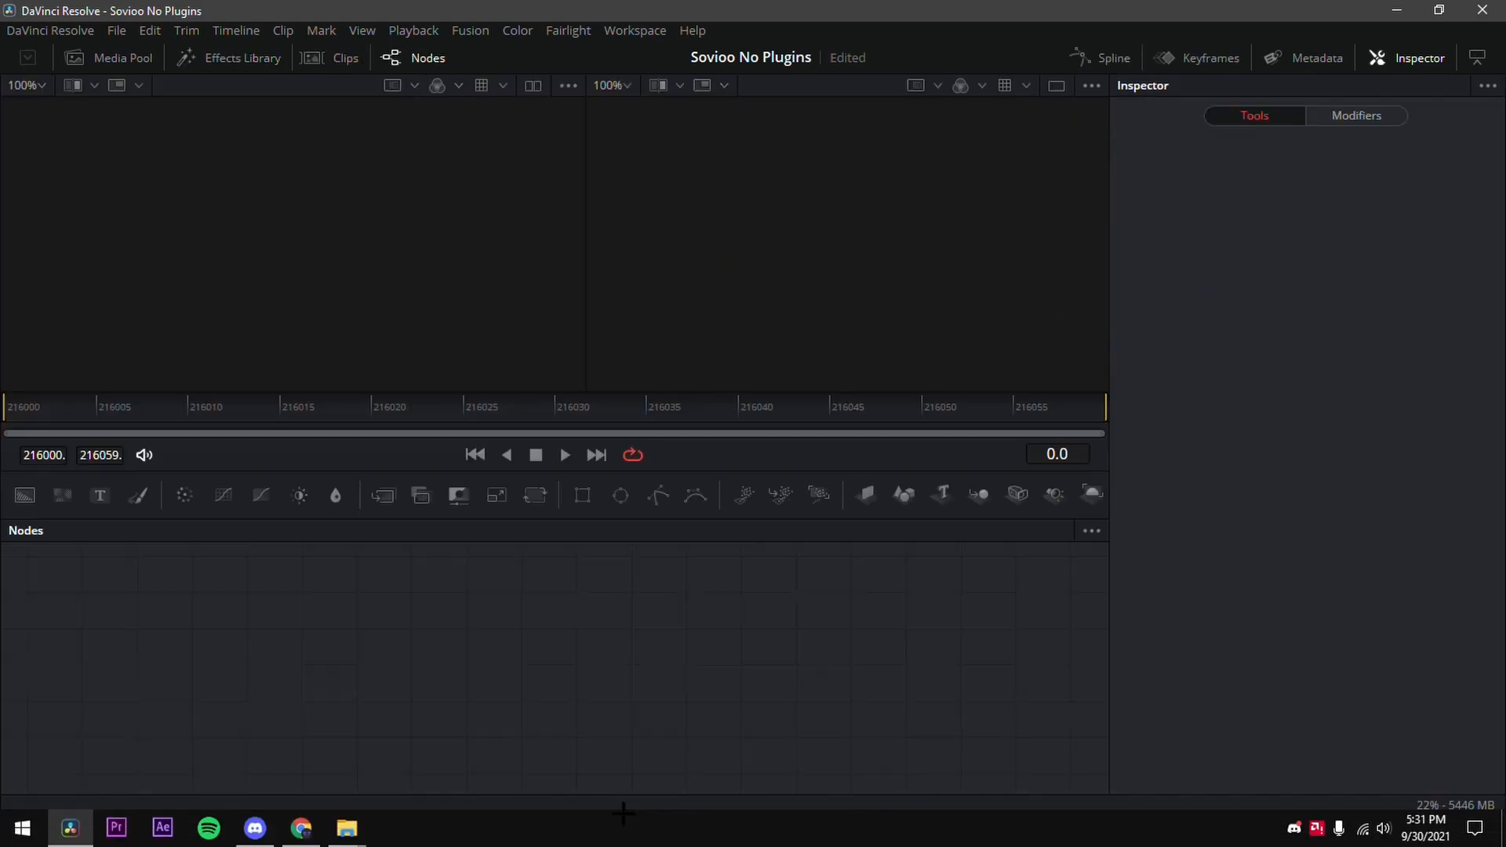
pyautogui.moveTo(346, 827)
pyautogui.click(400, 772)
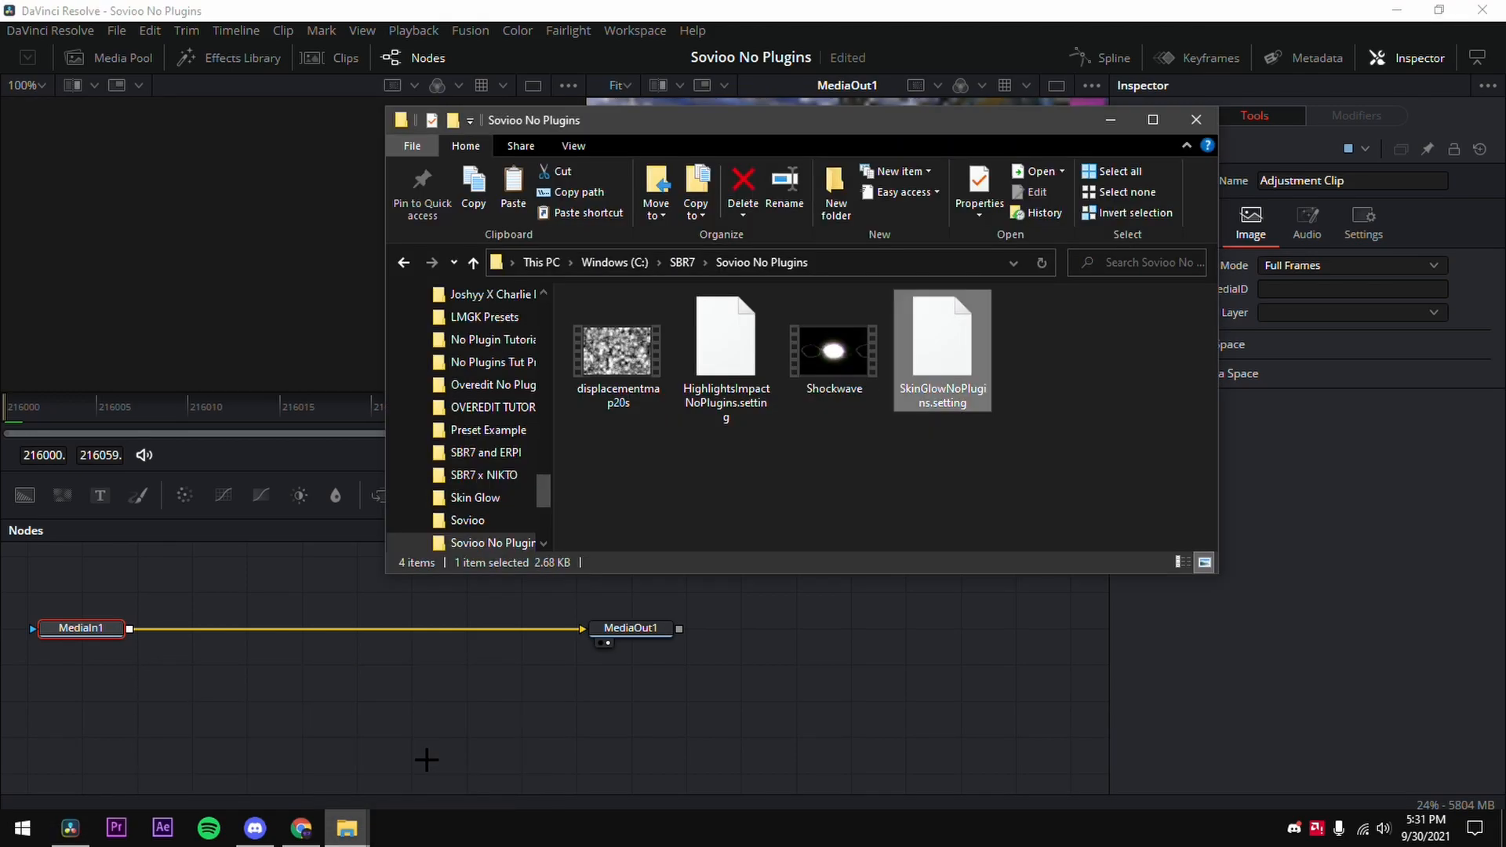
pyautogui.moveTo(709, 400); pyautogui.dragTo(298, 721)
pyautogui.moveTo(575, 629); pyautogui.dragTo(302, 720)
pyautogui.moveTo(450, 721); pyautogui.dragTo(595, 644)
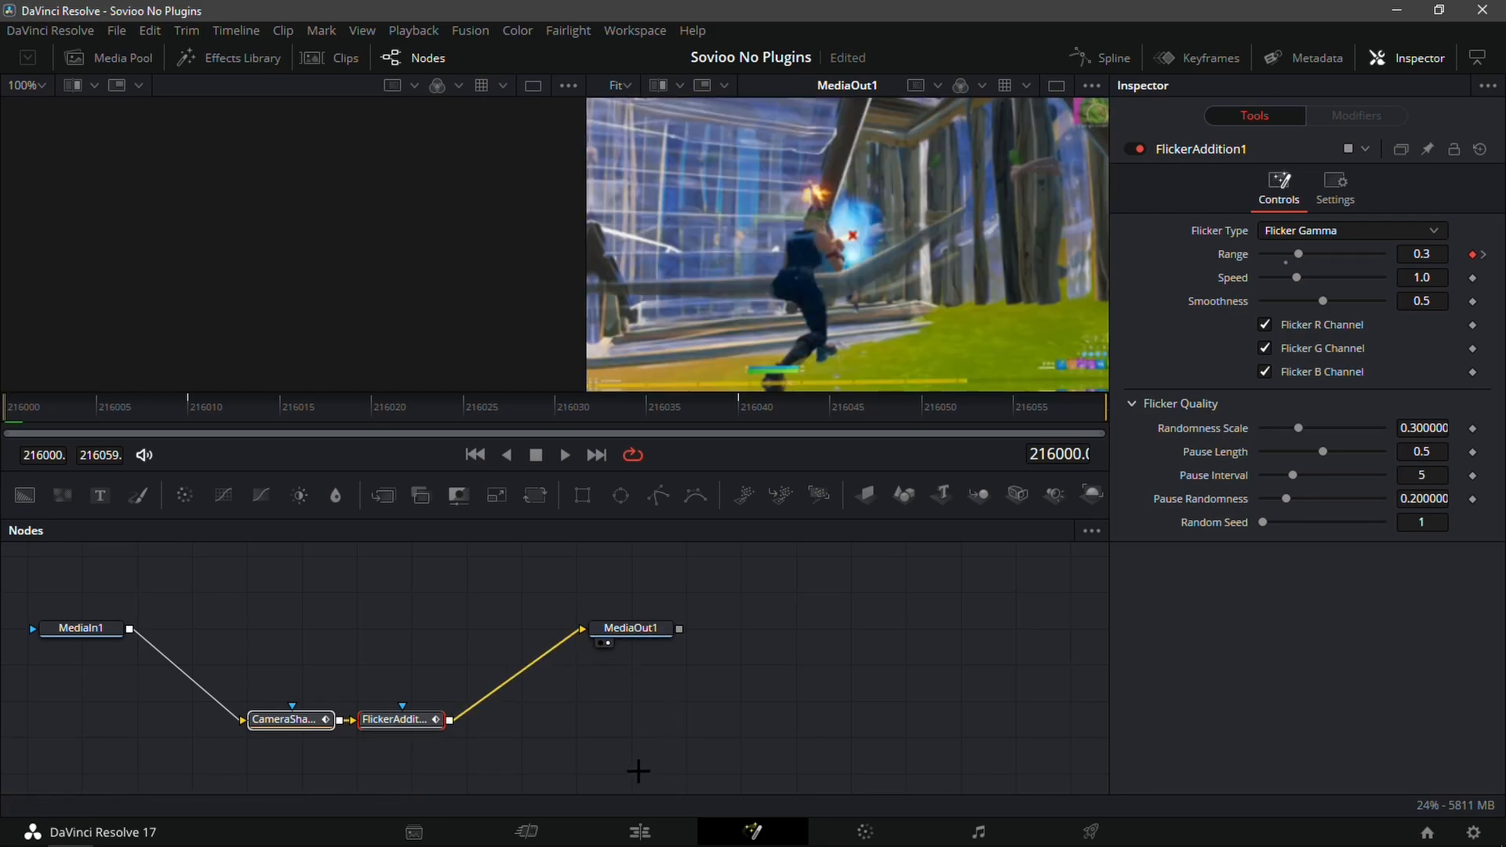
pyautogui.click(640, 831)
pyautogui.press('space')
pyautogui.click(894, 539)
pyautogui.press('space')
# Place Shockwave.mp4 on Video 3 above the second adjustment clip from the marker and trim its end to match that clip
pyautogui.click(896, 540)
pyautogui.scroll(1, 1000, 658)
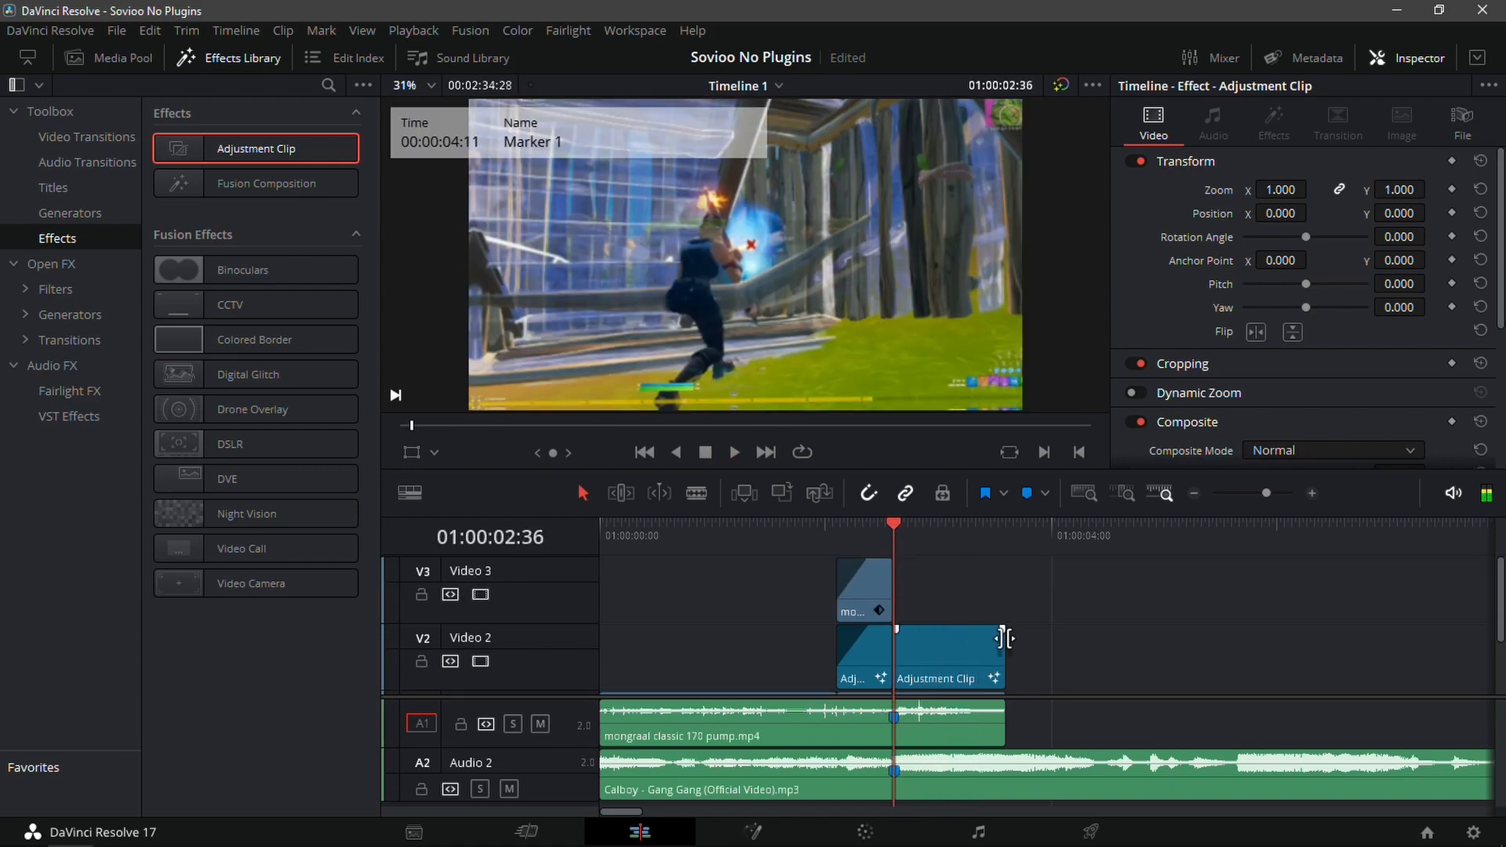
pyautogui.click(348, 828)
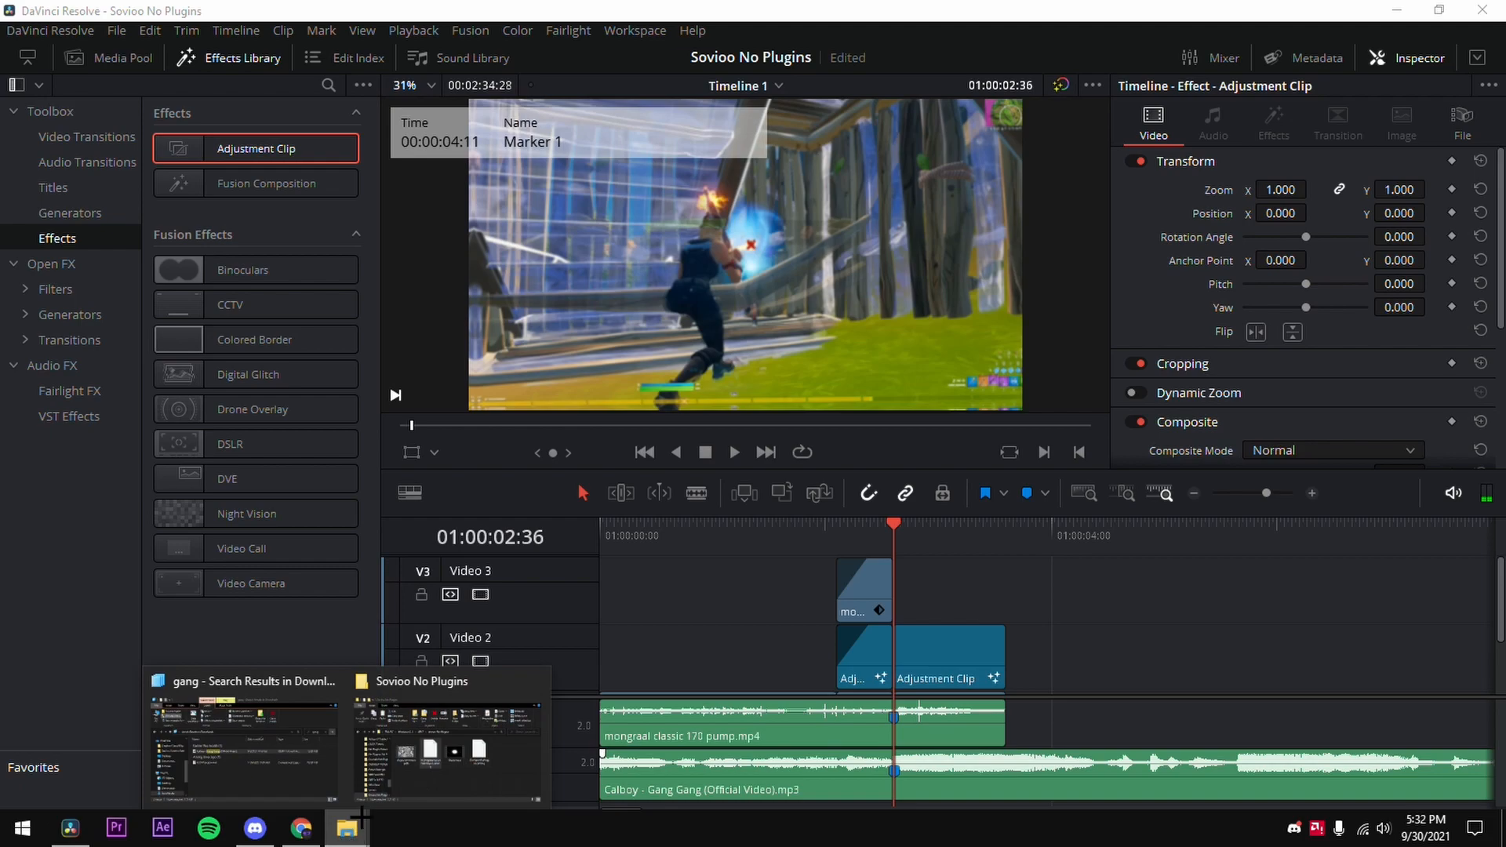
pyautogui.click(447, 749)
pyautogui.moveTo(833, 345); pyautogui.dragTo(962, 570)
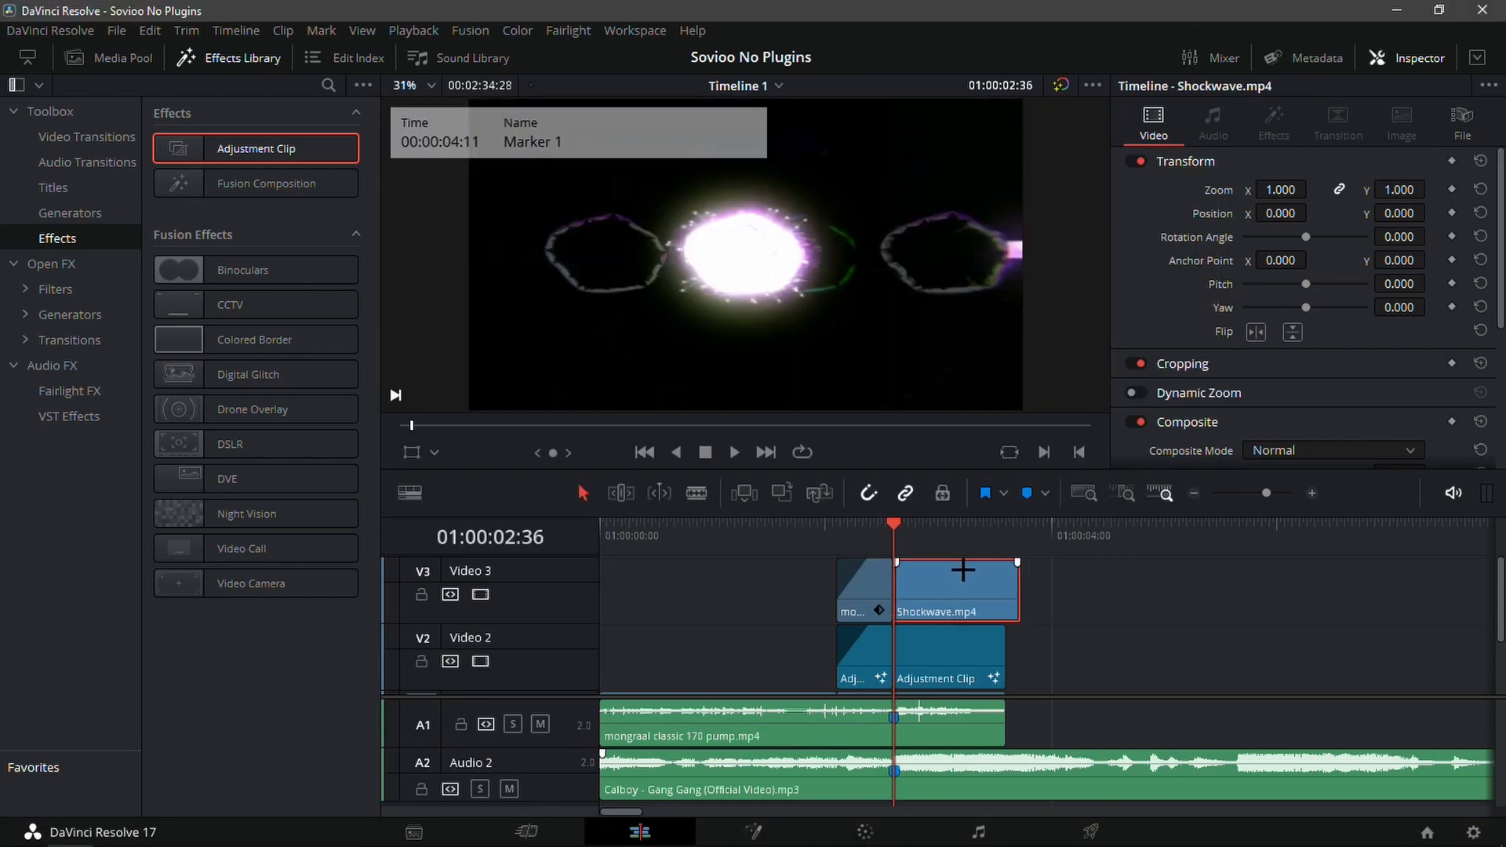
pyautogui.press('space')
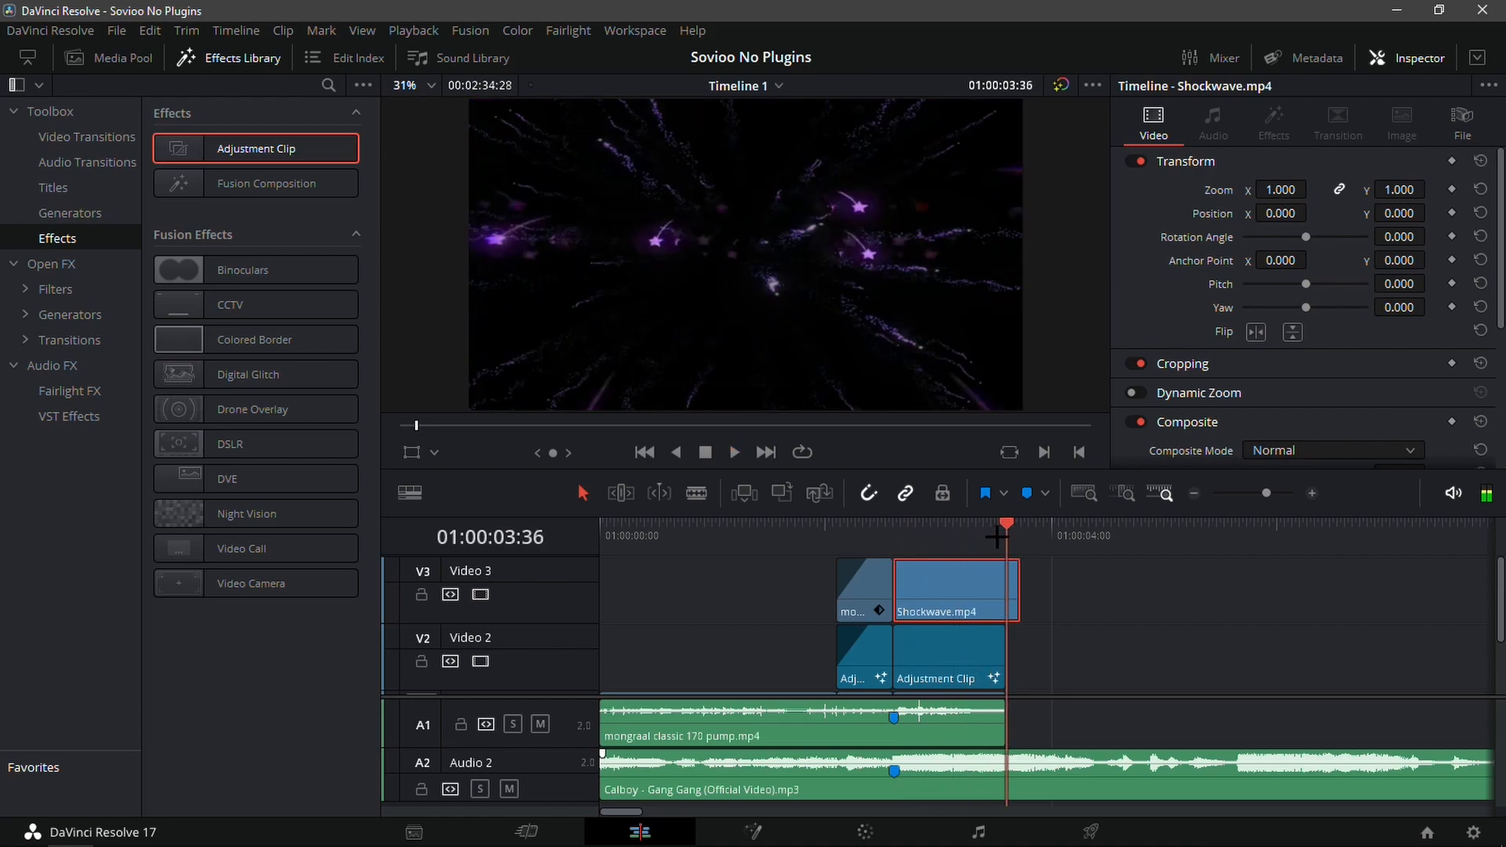
pyautogui.moveTo(1013, 584); pyautogui.dragTo(998, 586)
# Set the Shockwave.mp4 clip's composite mode to Add and play through the effects section
pyautogui.moveTo(974, 538); pyautogui.dragTo(912, 558)
pyautogui.click(944, 584)
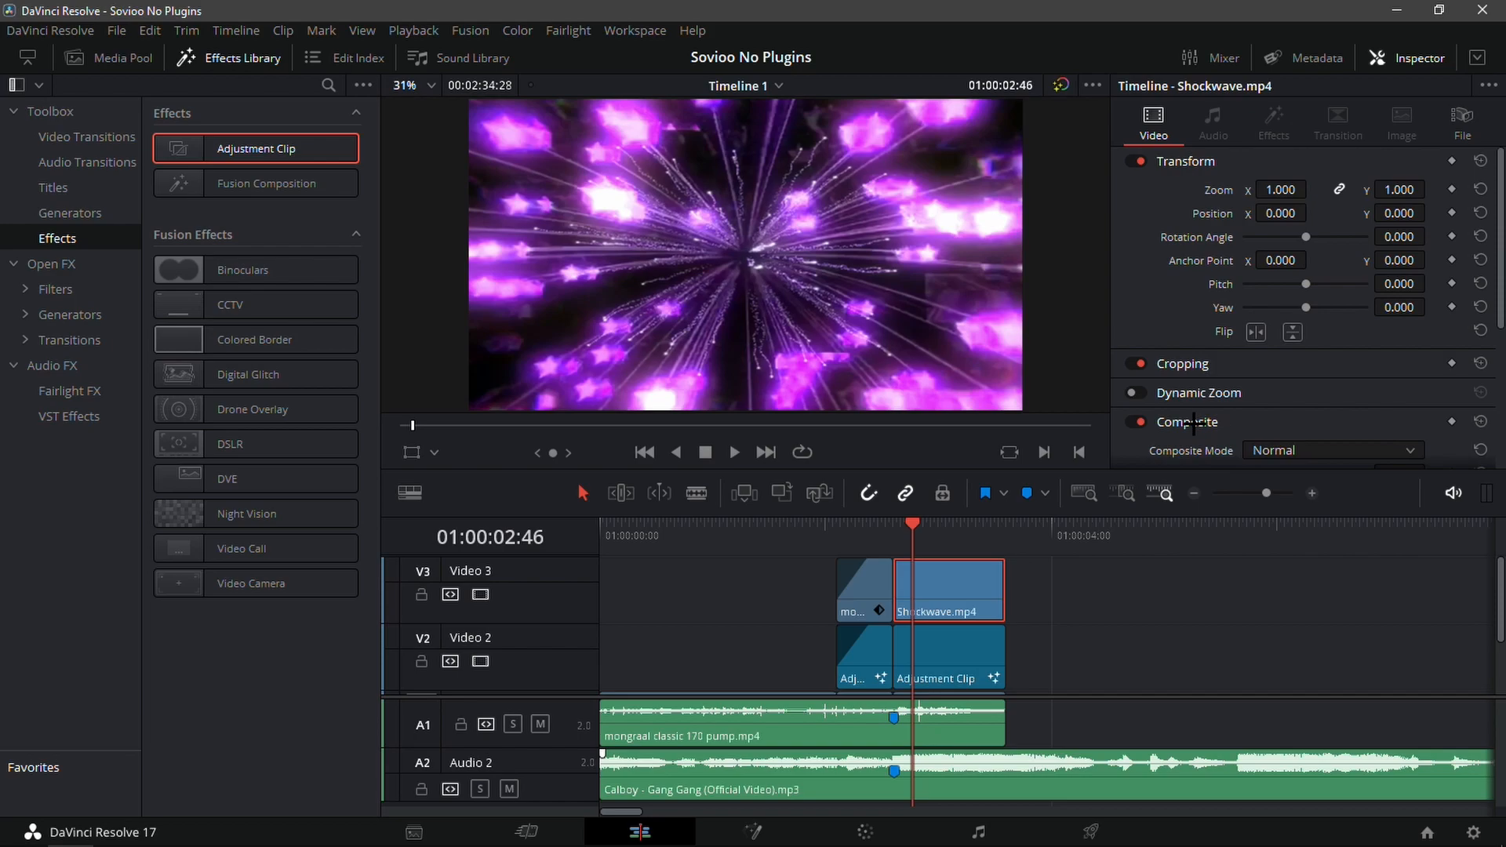
pyautogui.scroll(-3, 1192, 423)
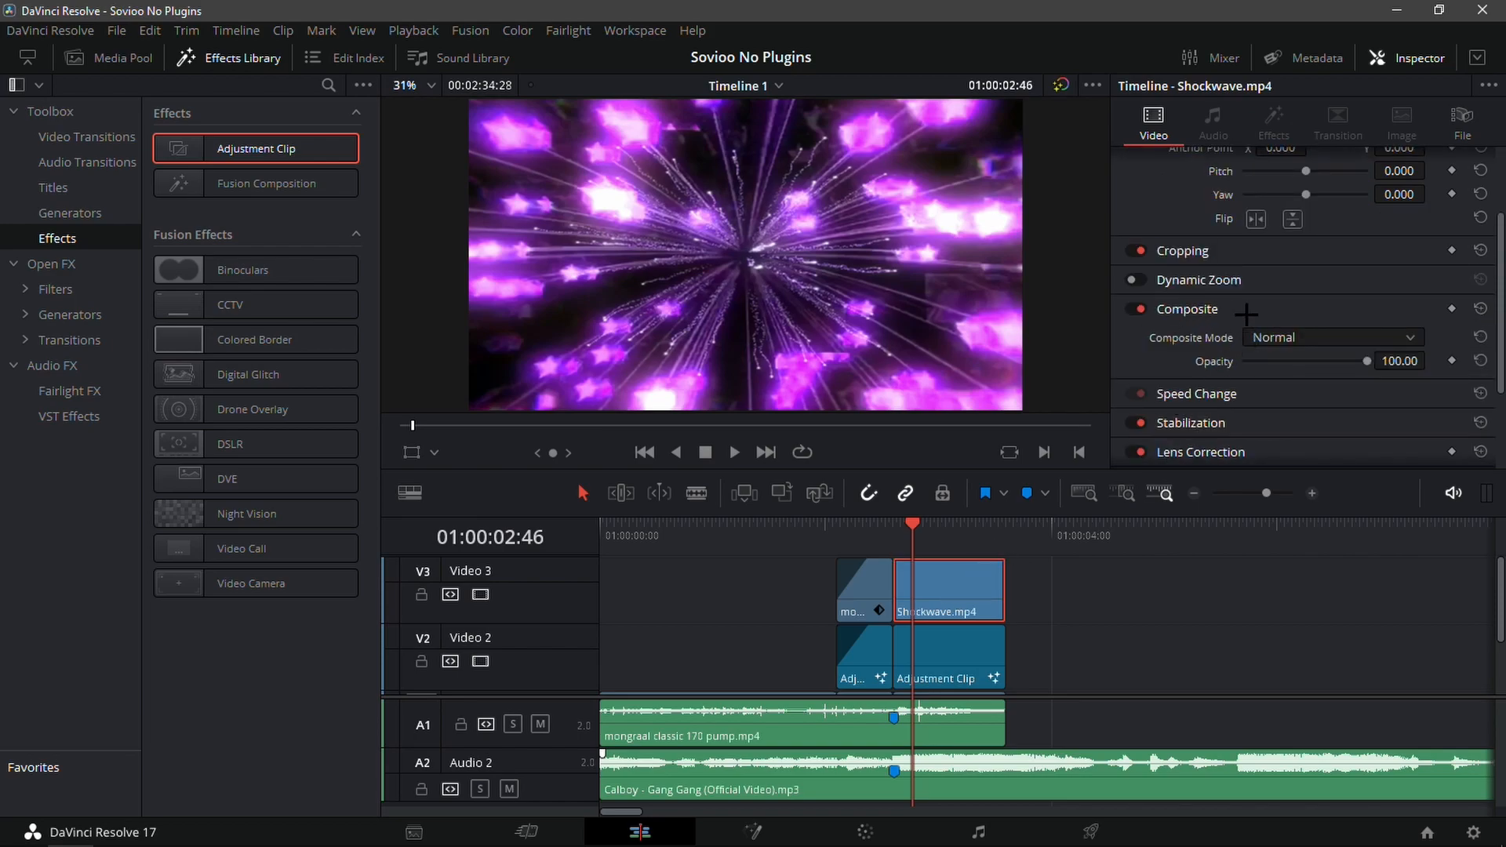
pyautogui.click(1334, 337)
pyautogui.click(1274, 369)
pyautogui.moveTo(912, 534); pyautogui.dragTo(851, 533)
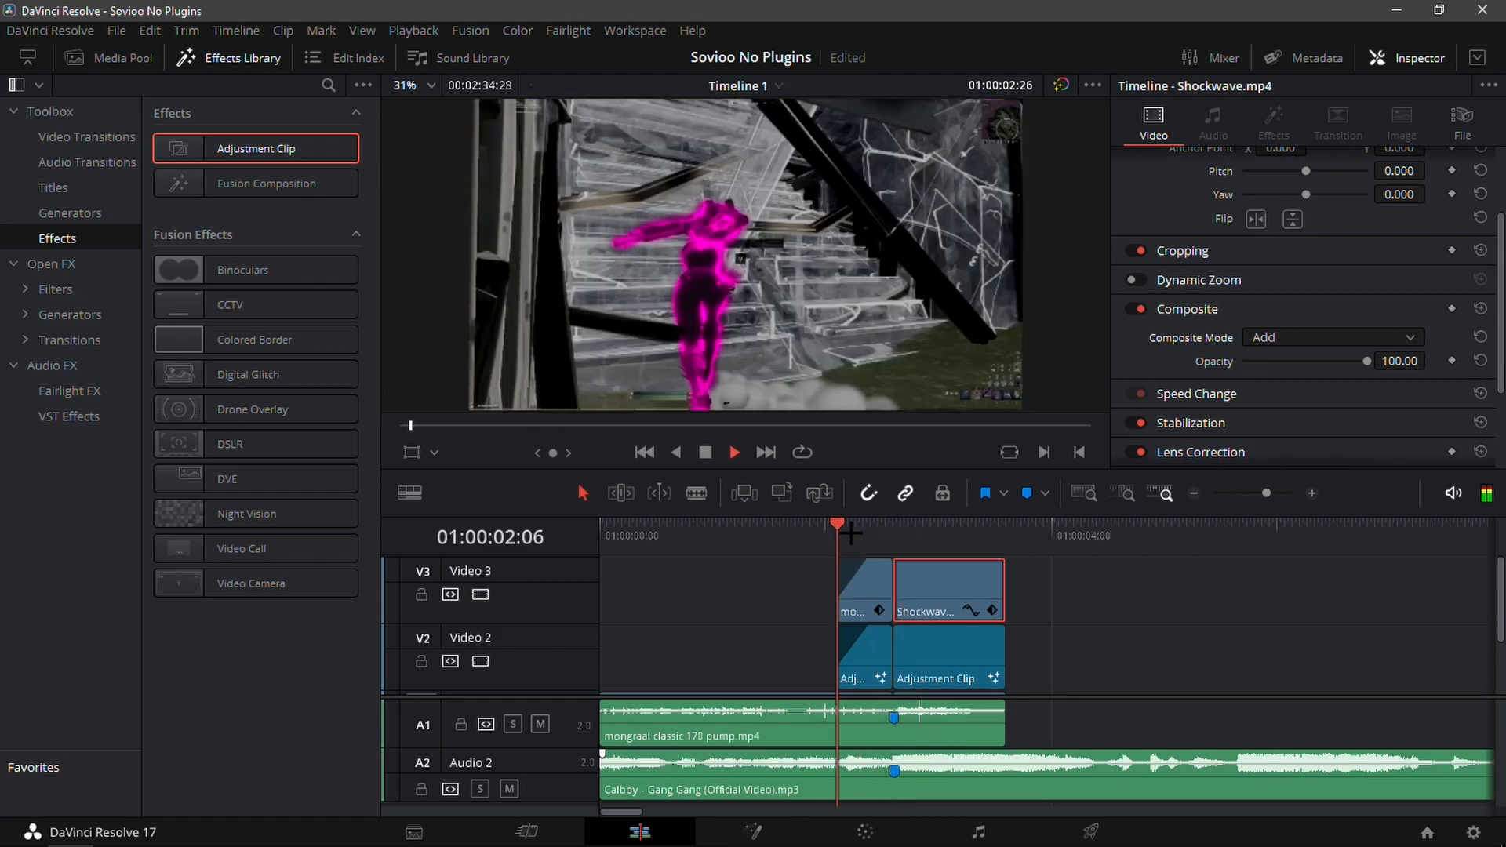
pyautogui.press('space')
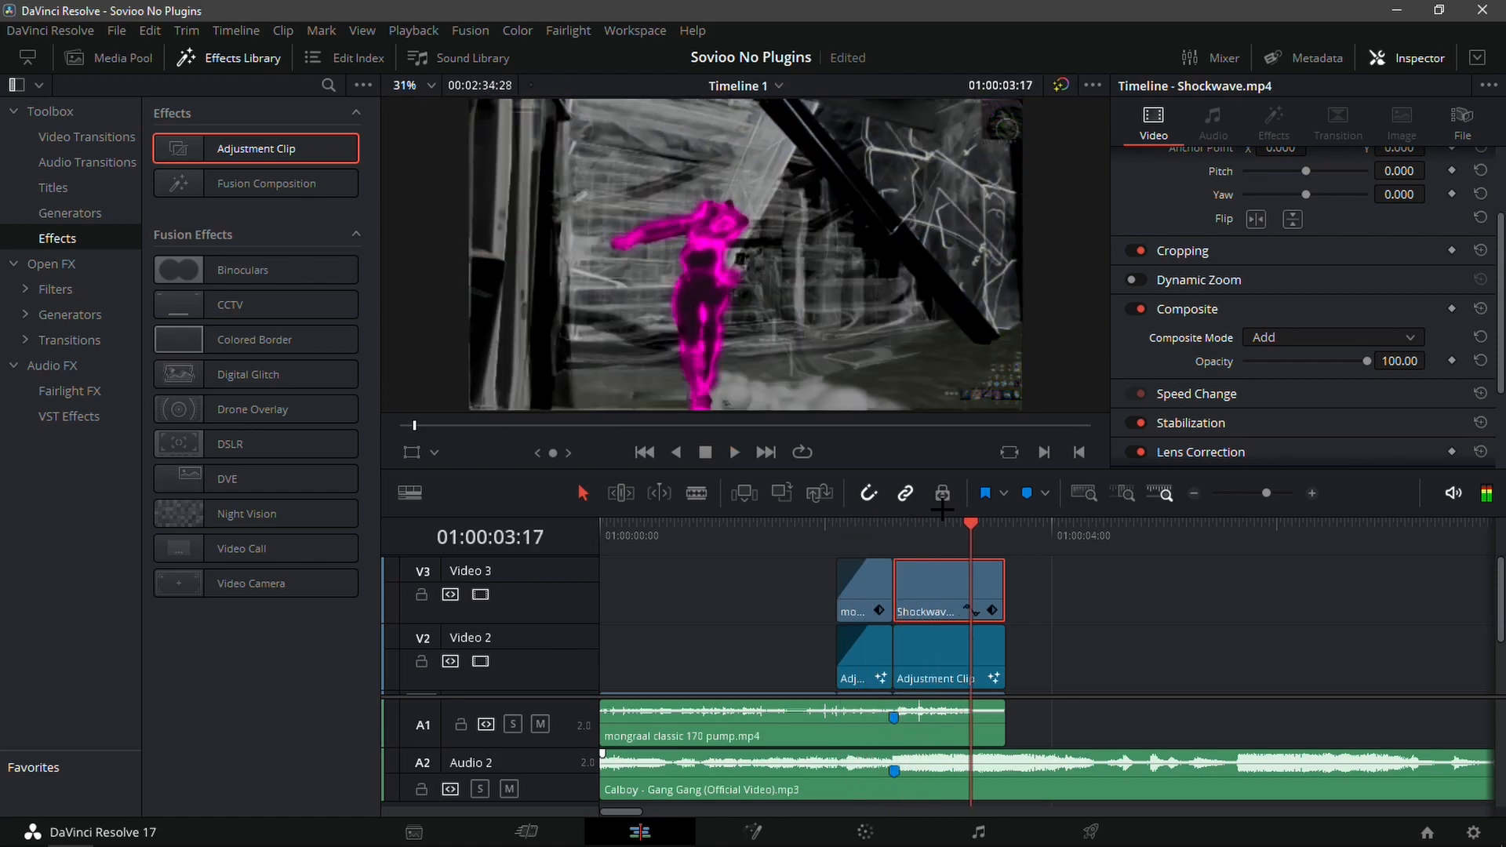
# Enlarge the timeline and its video track area, and open the glowing masked clip in Fusion at 01:00:02:25
pyautogui.moveTo(919, 520); pyautogui.dragTo(919, 495)
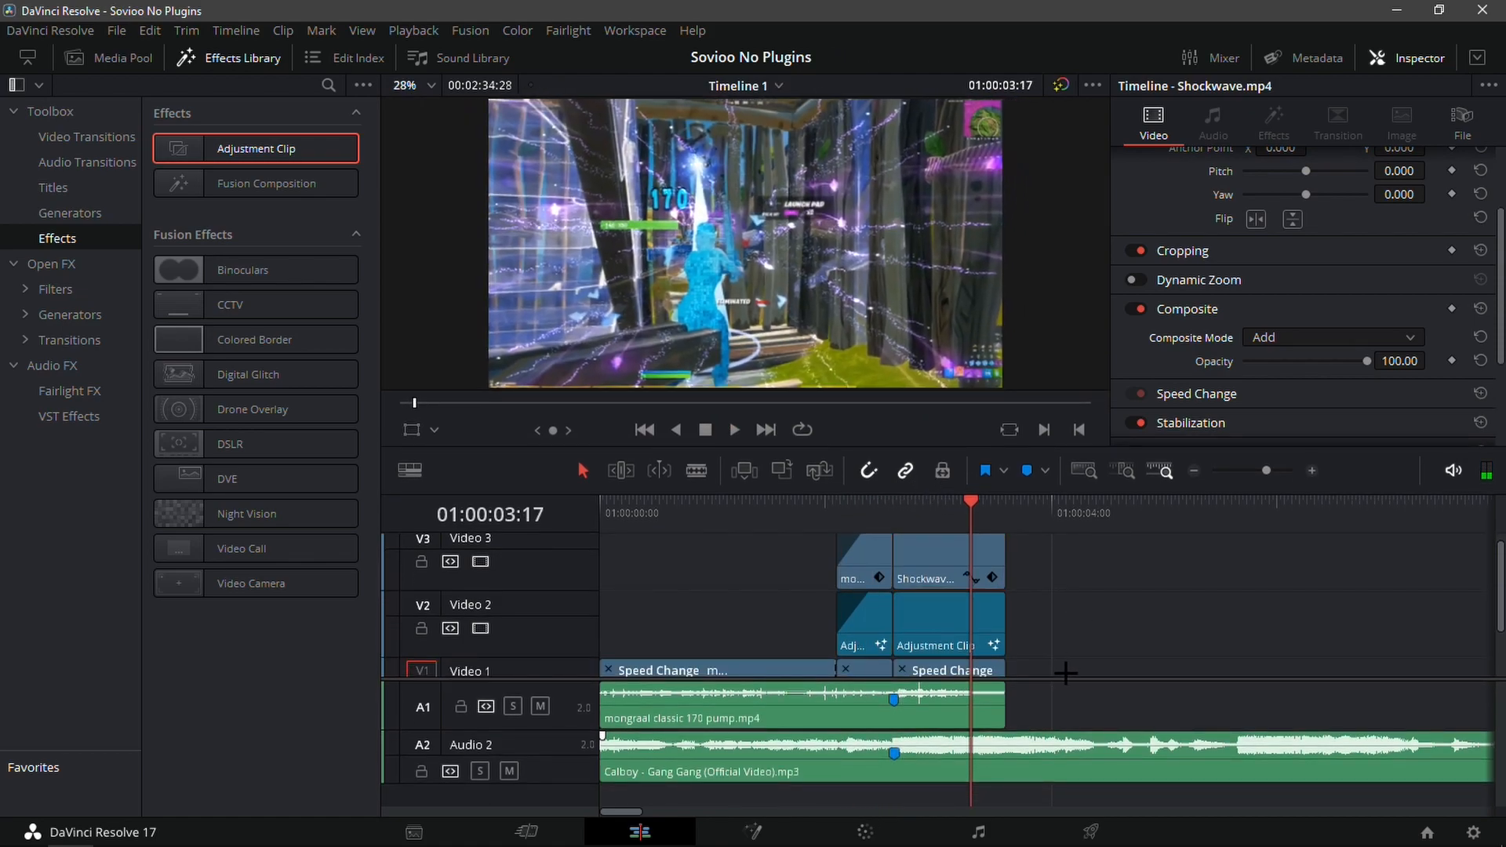
pyautogui.moveTo(1059, 690)
pyautogui.mouseDown()
pyautogui.moveTo(1069, 719)
pyautogui.moveTo(1091, 672)
pyautogui.moveTo(1075, 709)
pyautogui.mouseUp()
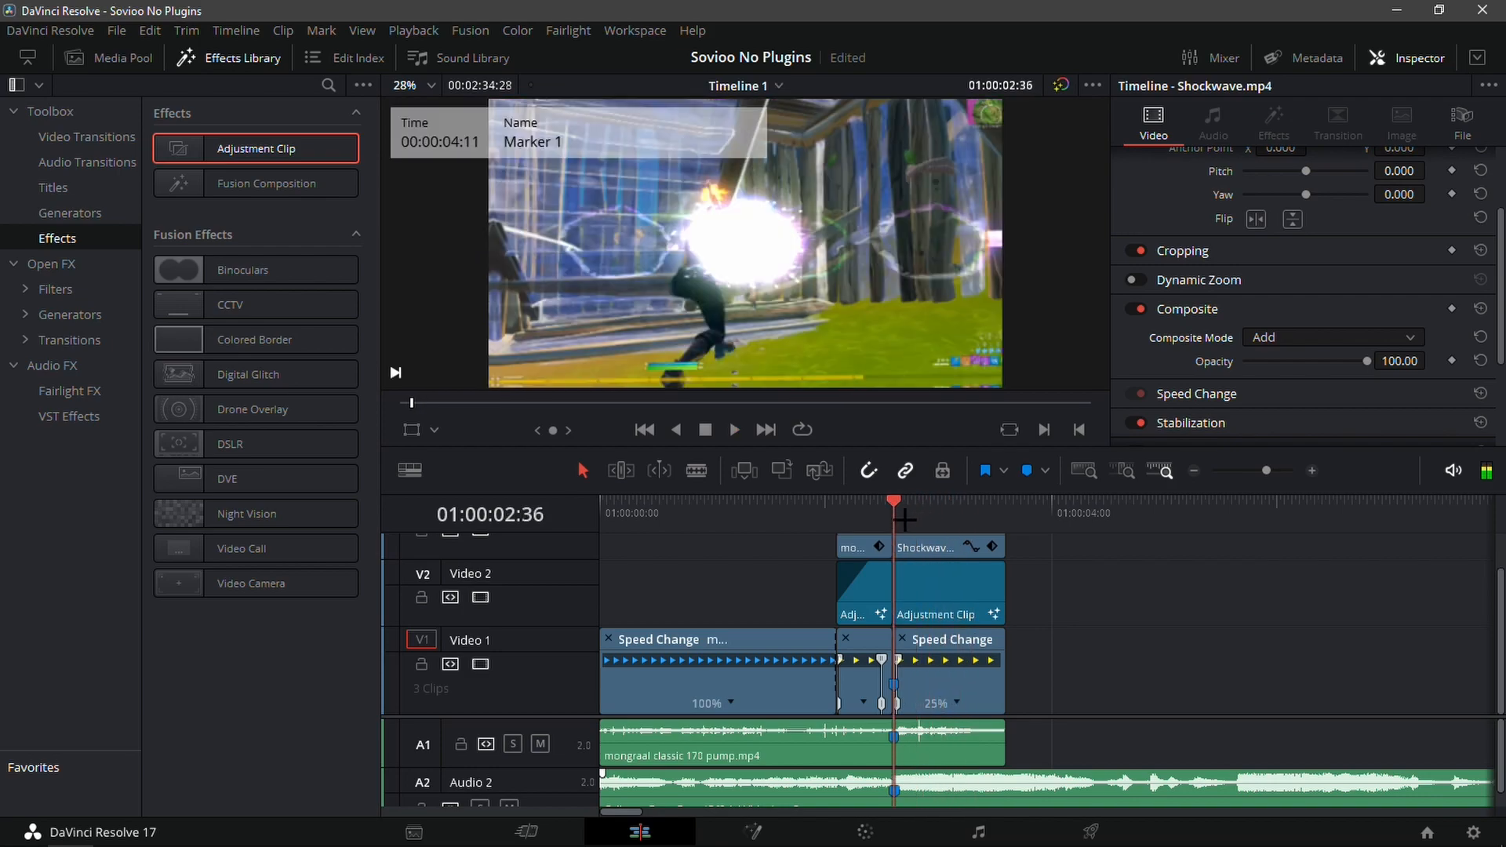
pyautogui.click(838, 508)
pyautogui.scroll(2, 835, 596)
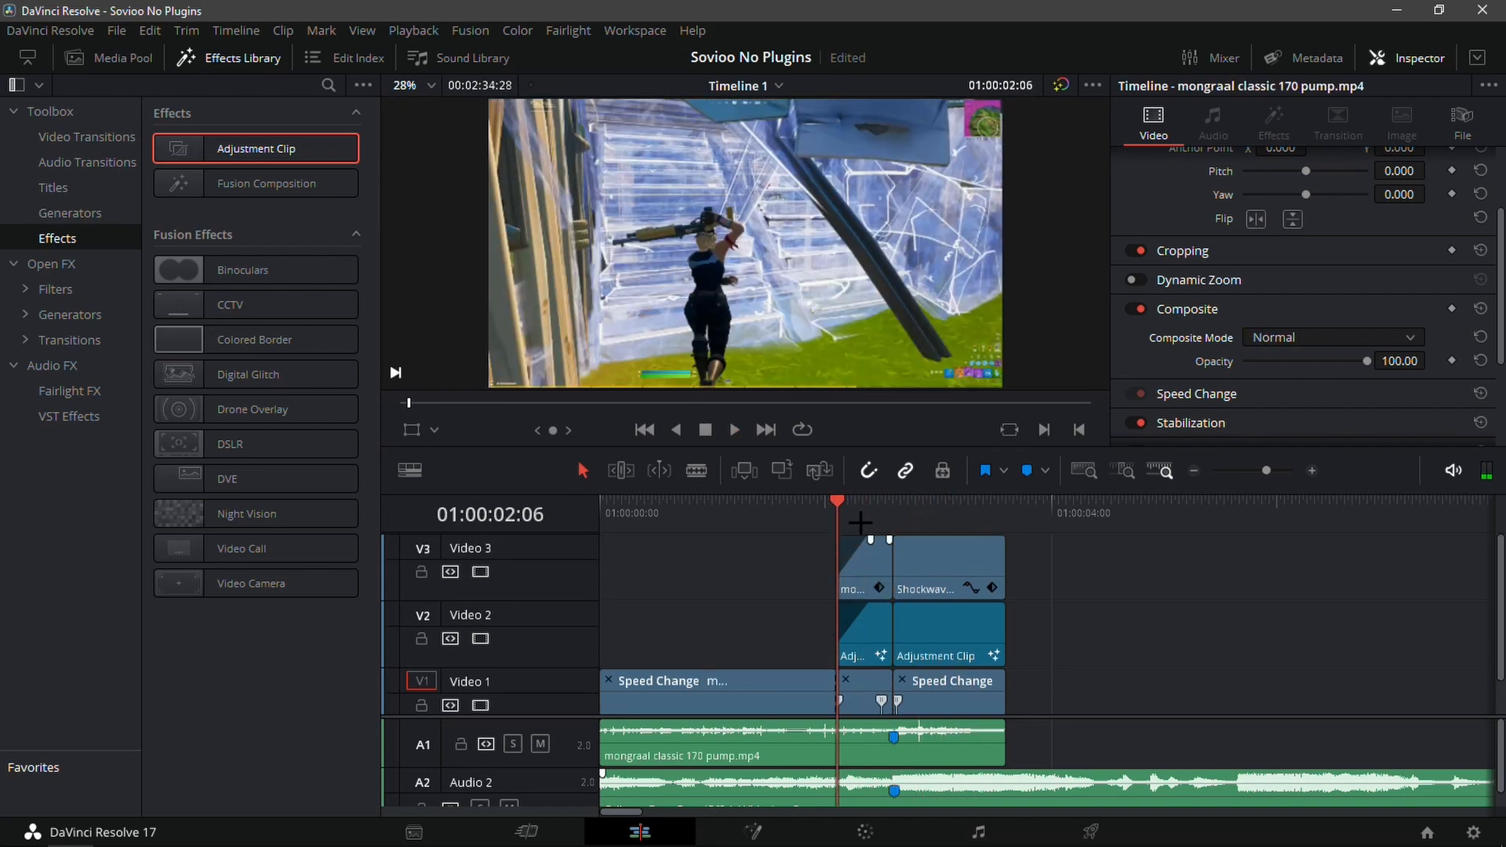
pyautogui.moveTo(861, 505); pyautogui.dragTo(872, 503)
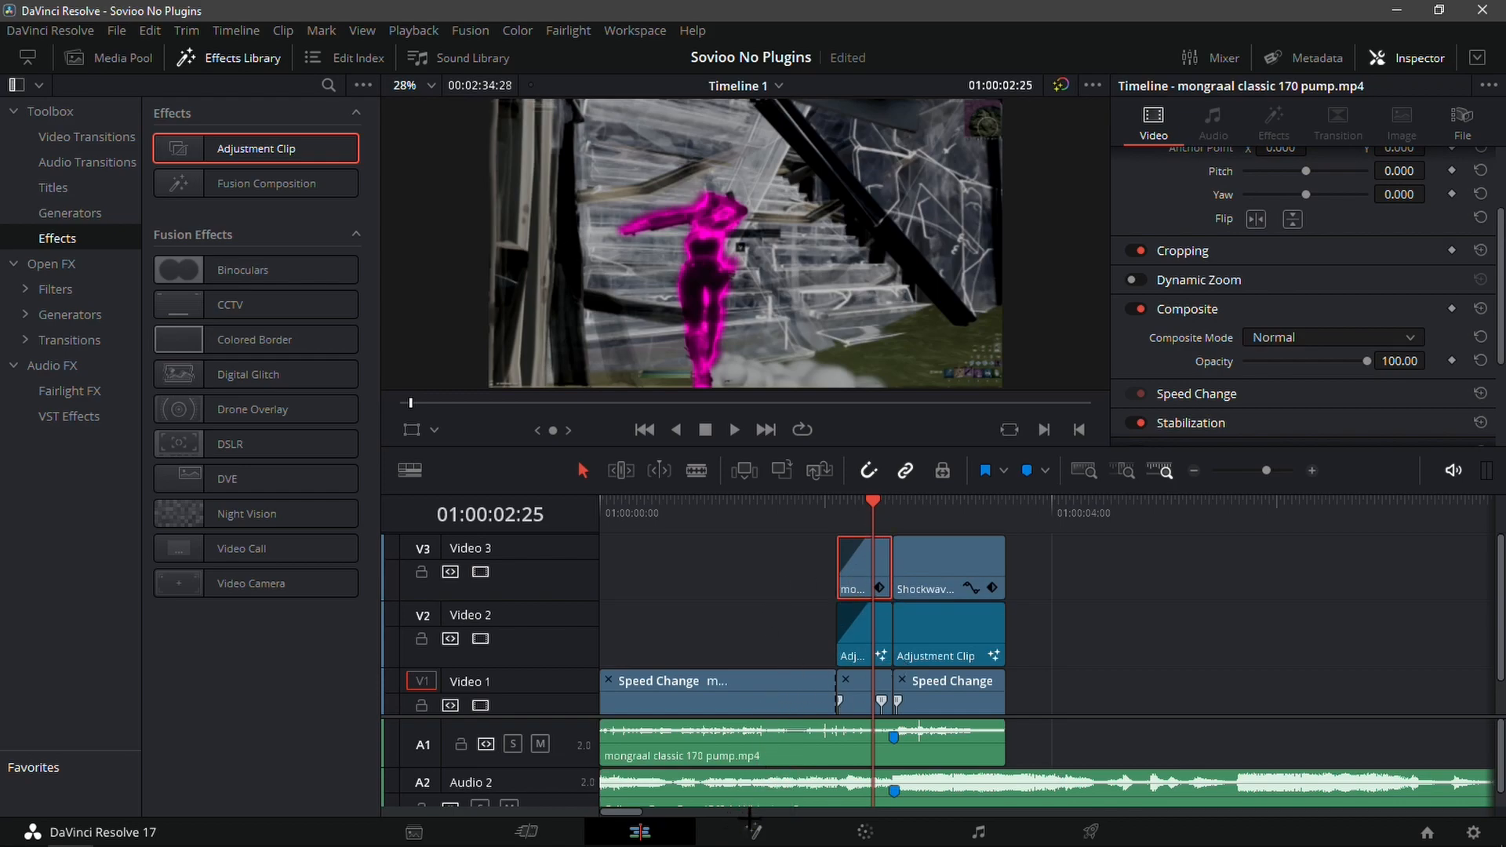
pyautogui.click(753, 830)
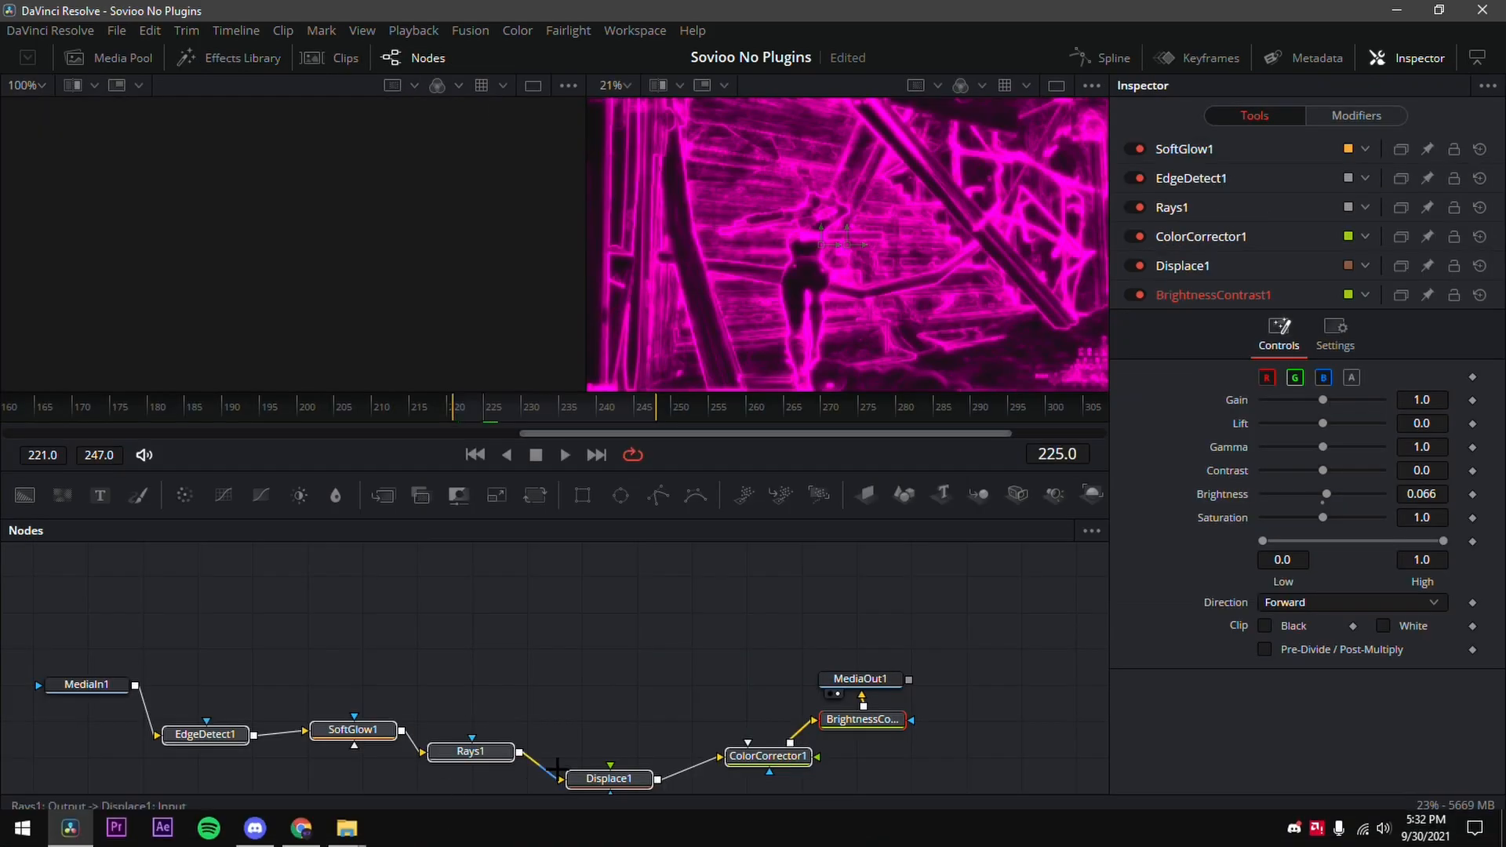
# Move MediaOut1 away from the BrightnessContrast node and add a new Displace node after it
pyautogui.moveTo(876, 678); pyautogui.dragTo(983, 639)
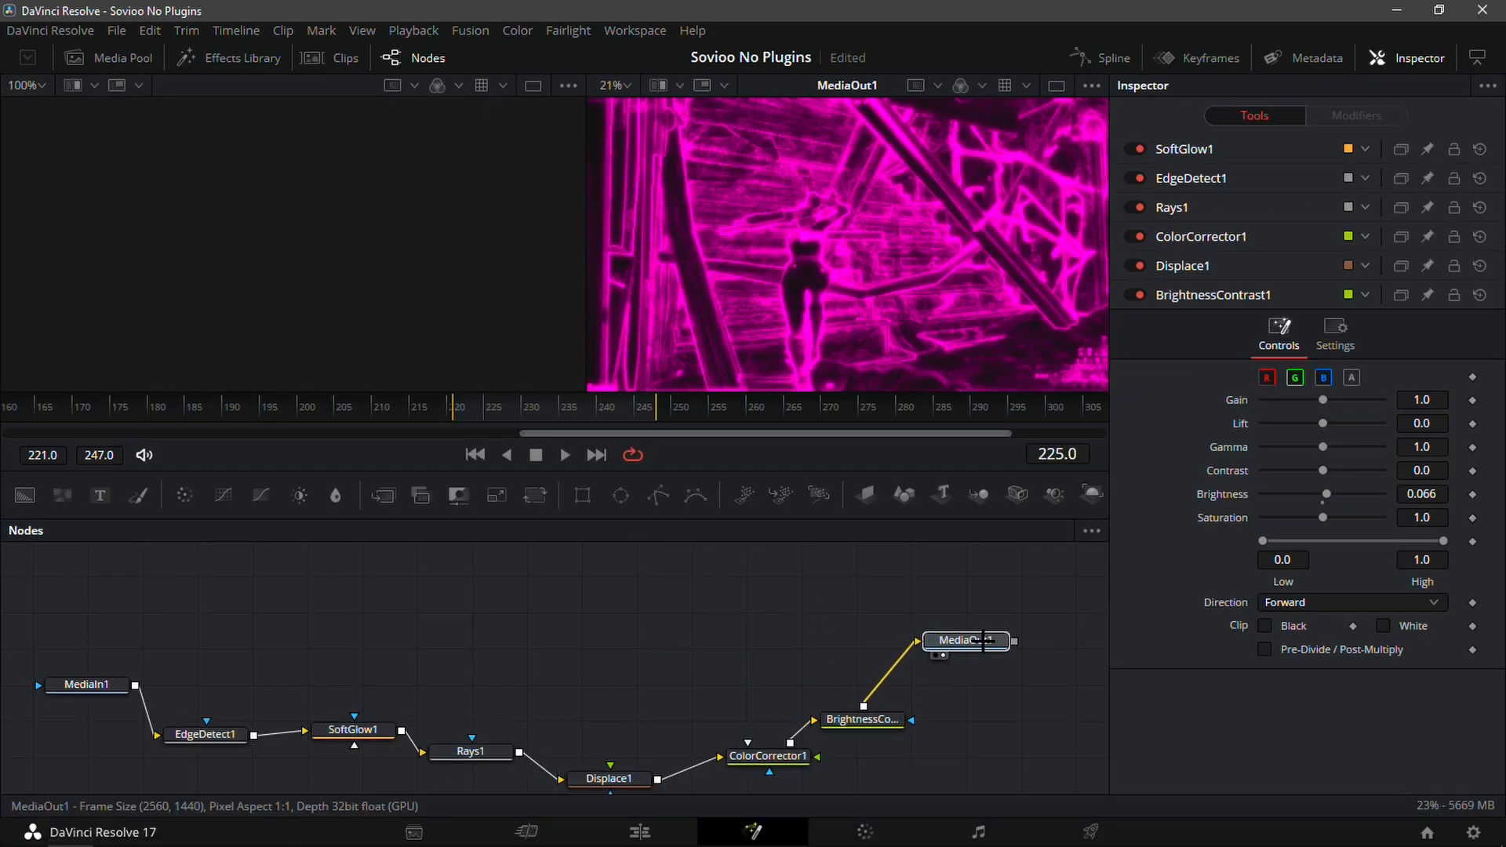
pyautogui.hotkey('shift', 'space')
pyautogui.write('displace')
pyautogui.press('Return')
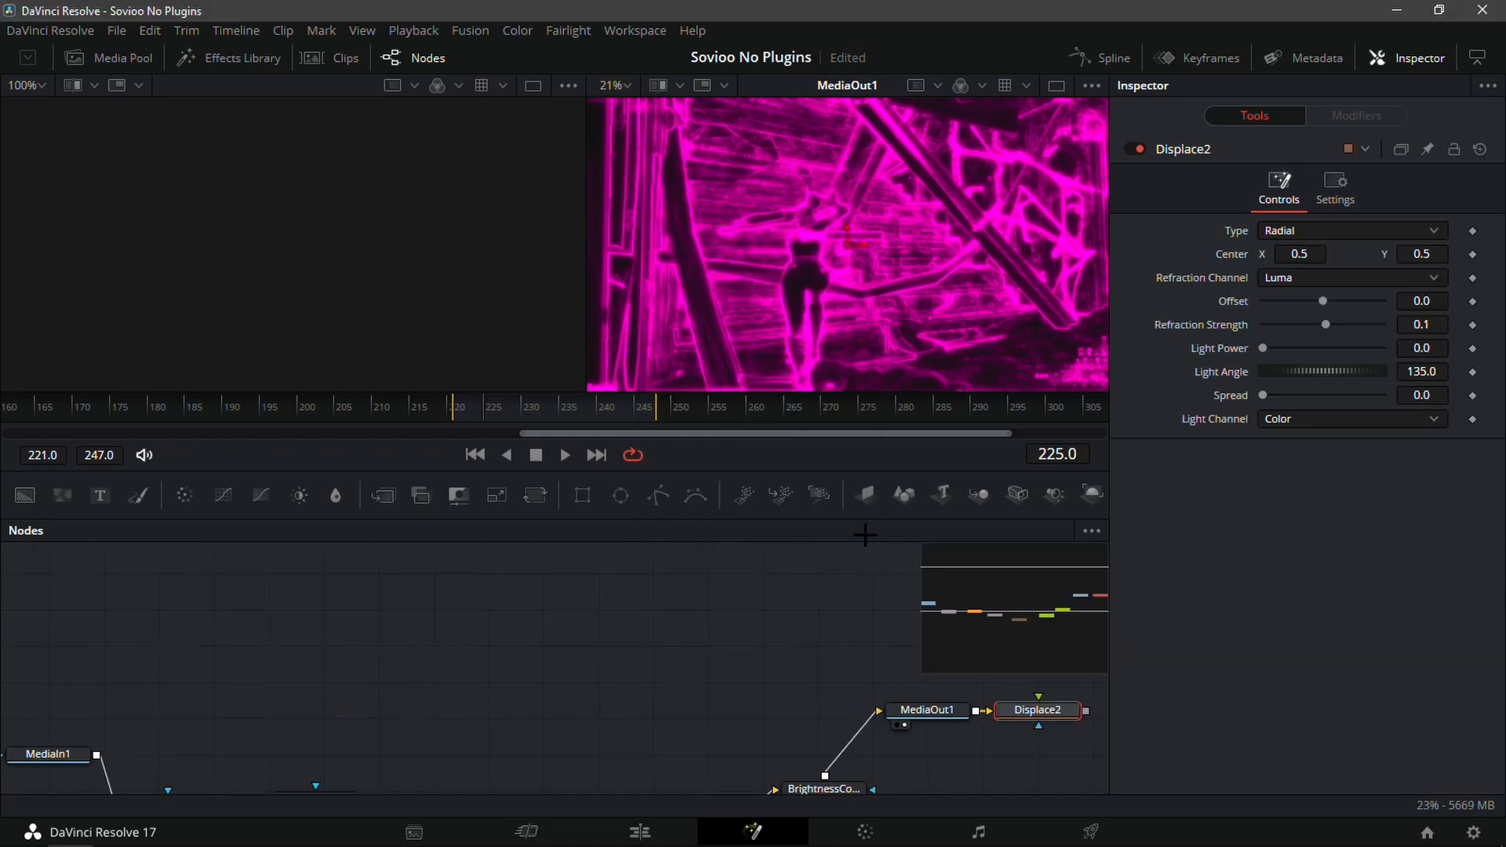
# Insert Displace2 between the BrightnessContrast node and MediaOut1, and bring in displacementmap20s.mov as its displacement input
pyautogui.moveTo(1028, 710); pyautogui.dragTo(853, 740)
pyautogui.moveTo(1021, 588); pyautogui.dragTo(1050, 603)
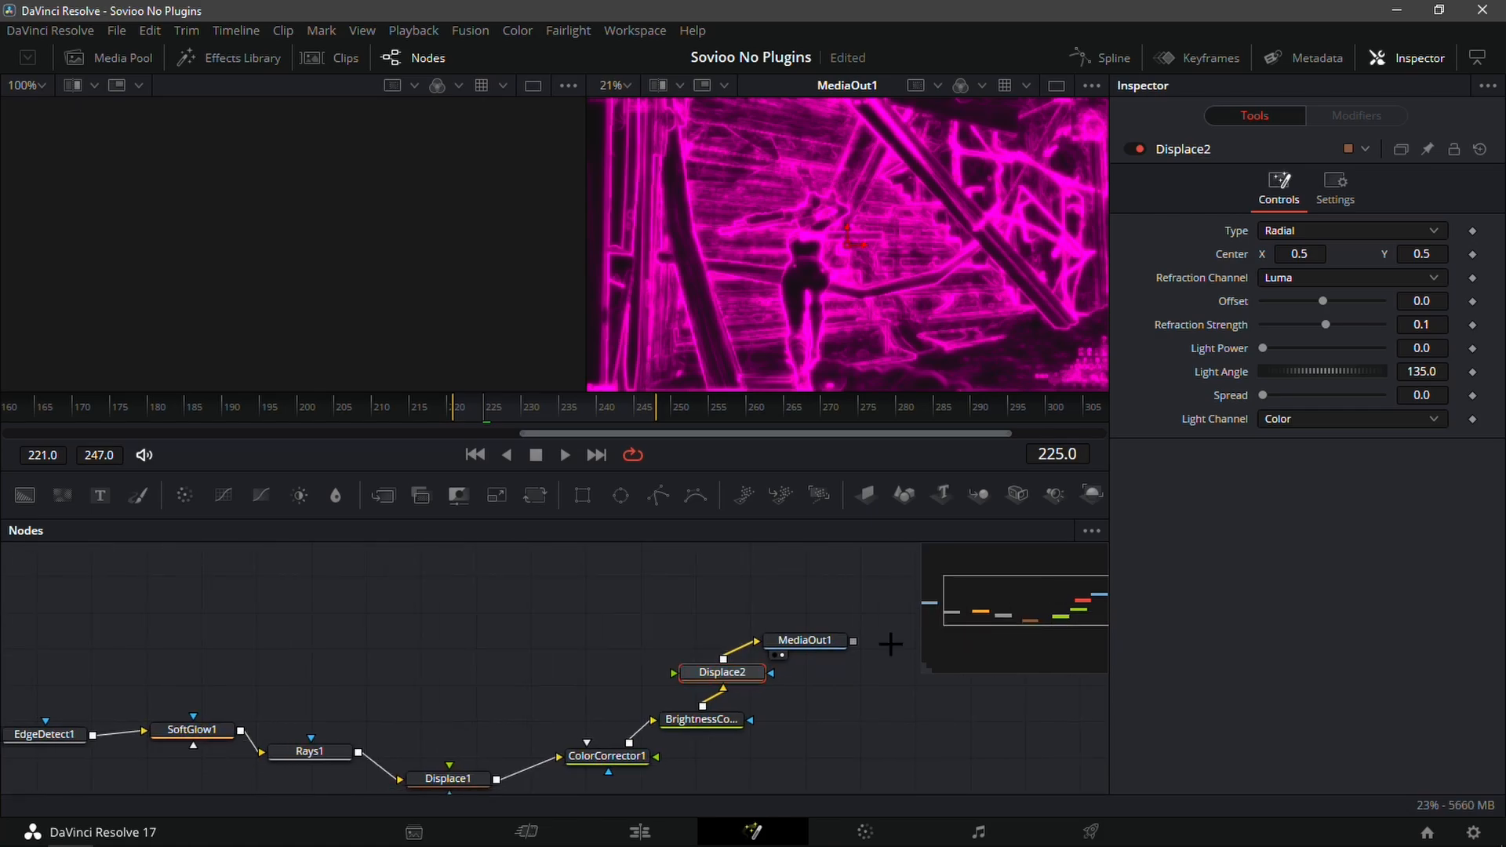
pyautogui.hotkey('alt', 'Tab')
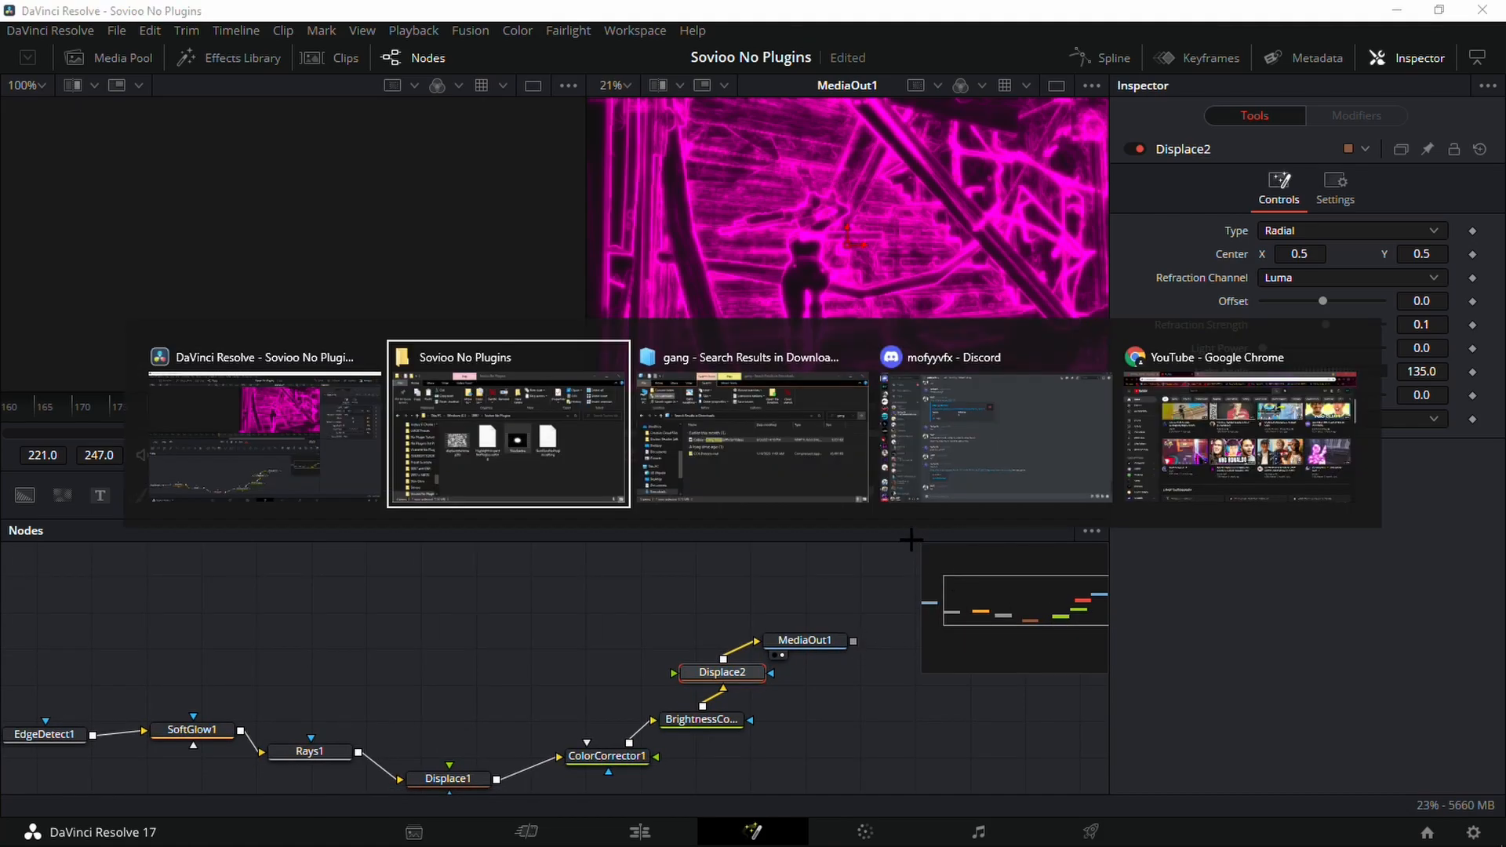
pyautogui.moveTo(608, 368); pyautogui.dragTo(709, 683)
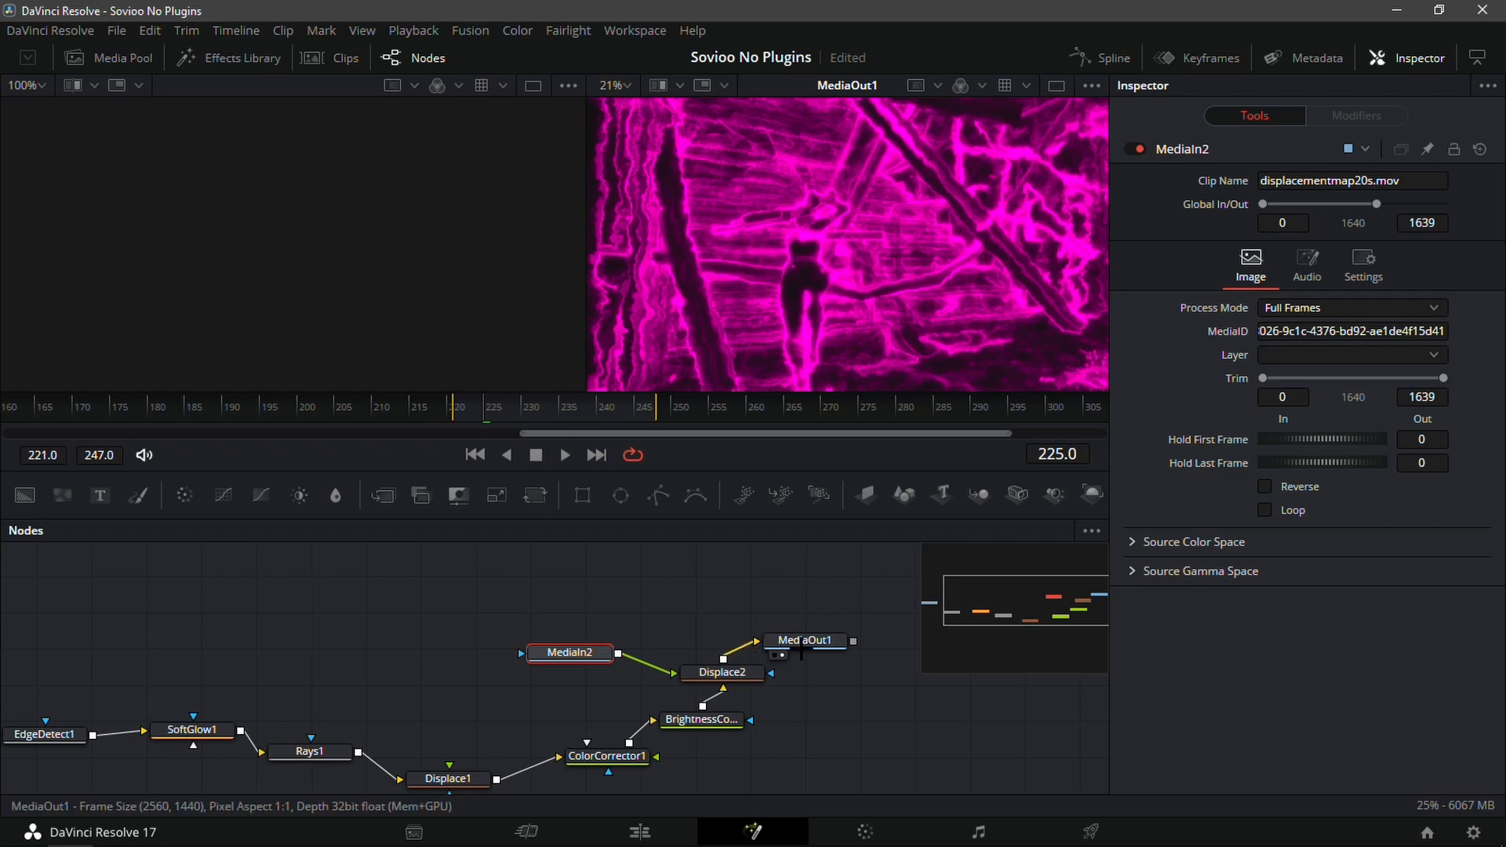
# Set the Displace2 node's Center X to 0.46
pyautogui.click(722, 673)
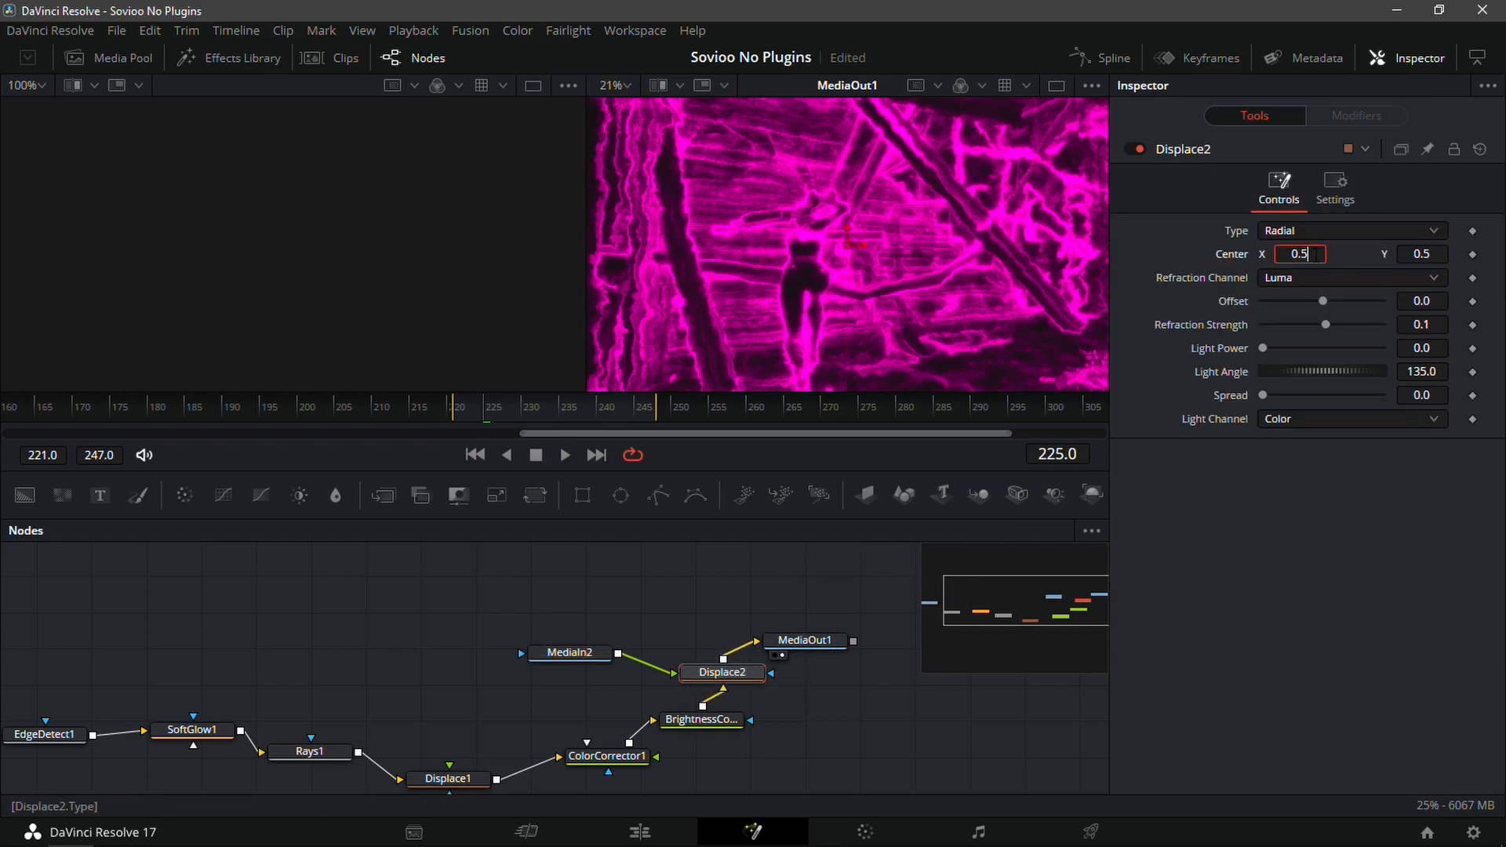
pyautogui.click(1316, 254)
pyautogui.write('0.46')
pyautogui.press('Tab')
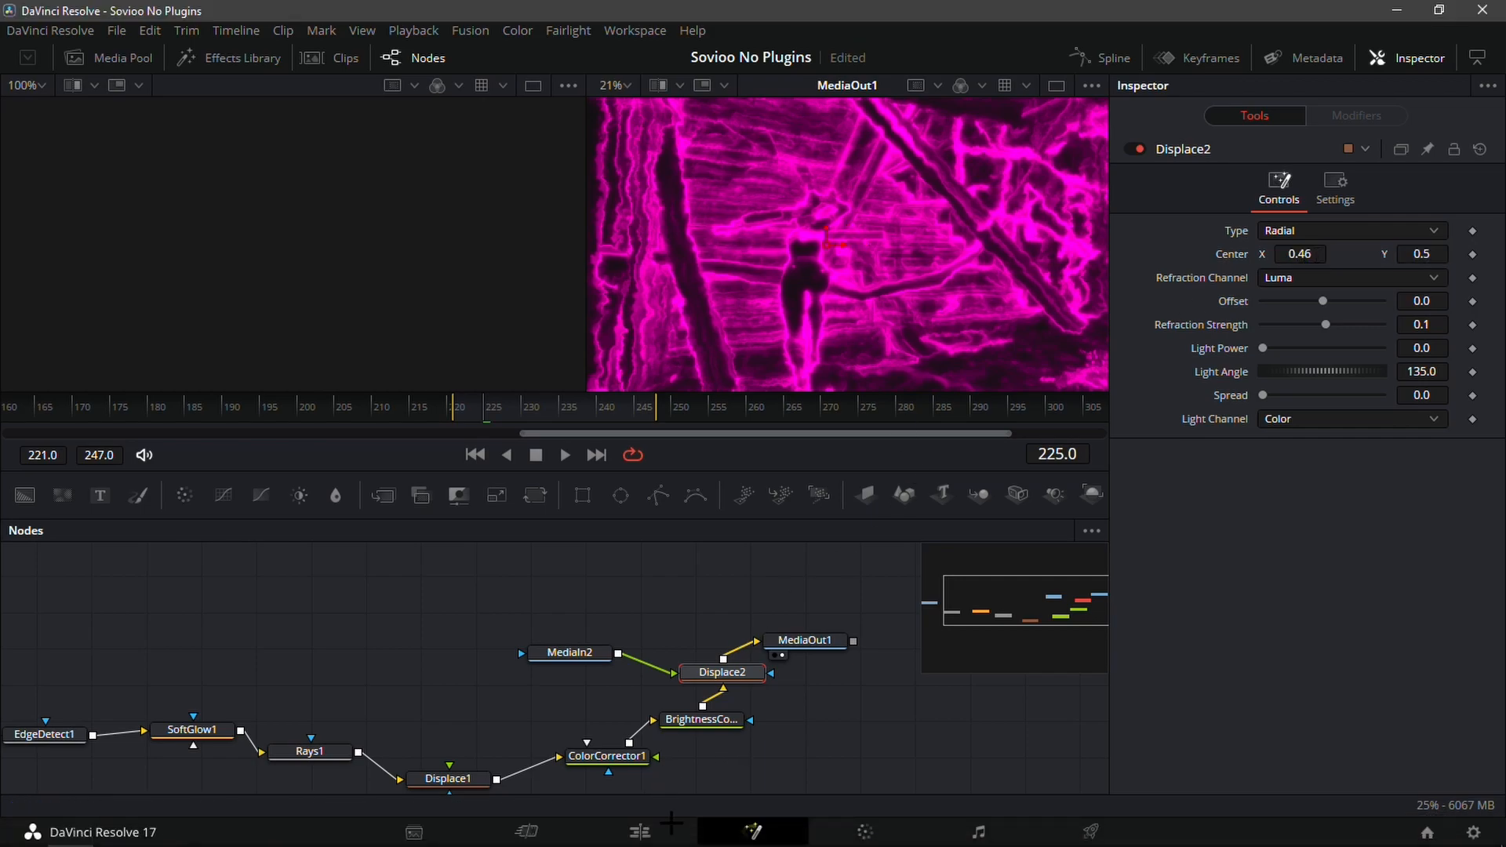
# Return to the Edit page and step frame by frame through the glowing masked clip and the shockwave section
pyautogui.click(640, 832)
pyautogui.press('Left')
pyautogui.press('Left')
pyautogui.press('Left')
pyautogui.press('Right')
pyautogui.press('Right')
pyautogui.press('Right')
pyautogui.press('Right')
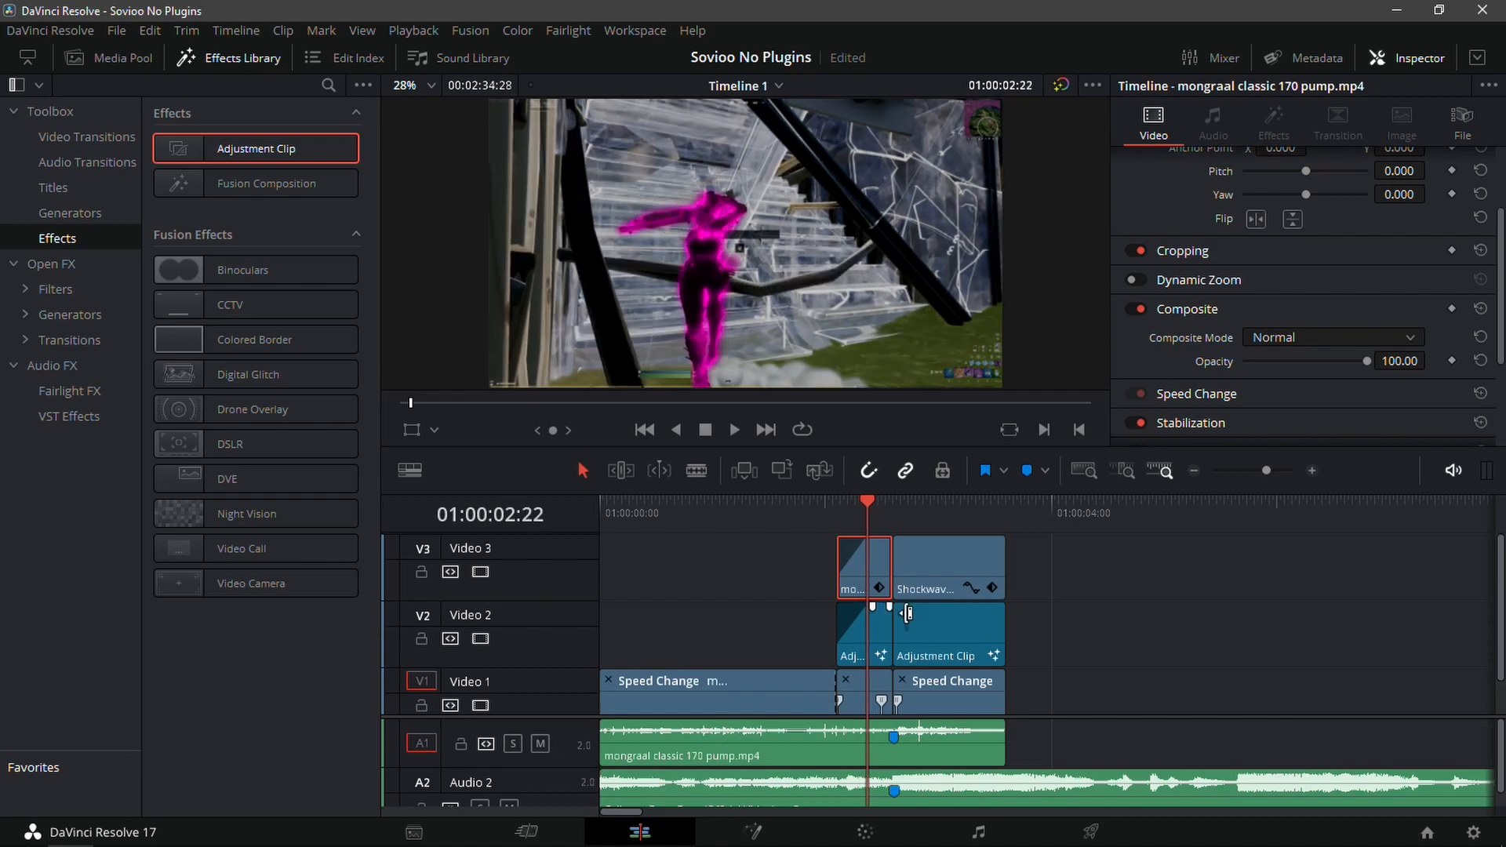
pyautogui.press('Right')
pyautogui.press('Right')
pyautogui.press('Right')
pyautogui.press('Right')
pyautogui.press('Right')
pyautogui.press('Right')
pyautogui.press('Right')
pyautogui.press('Right')
pyautogui.press('Right')
pyautogui.press('Right')
pyautogui.press('Left')
pyautogui.press('Left')
pyautogui.press('Left')
pyautogui.press('Right')
pyautogui.press('Right')
pyautogui.press('Right')
pyautogui.press('Right')
pyautogui.press('Right')
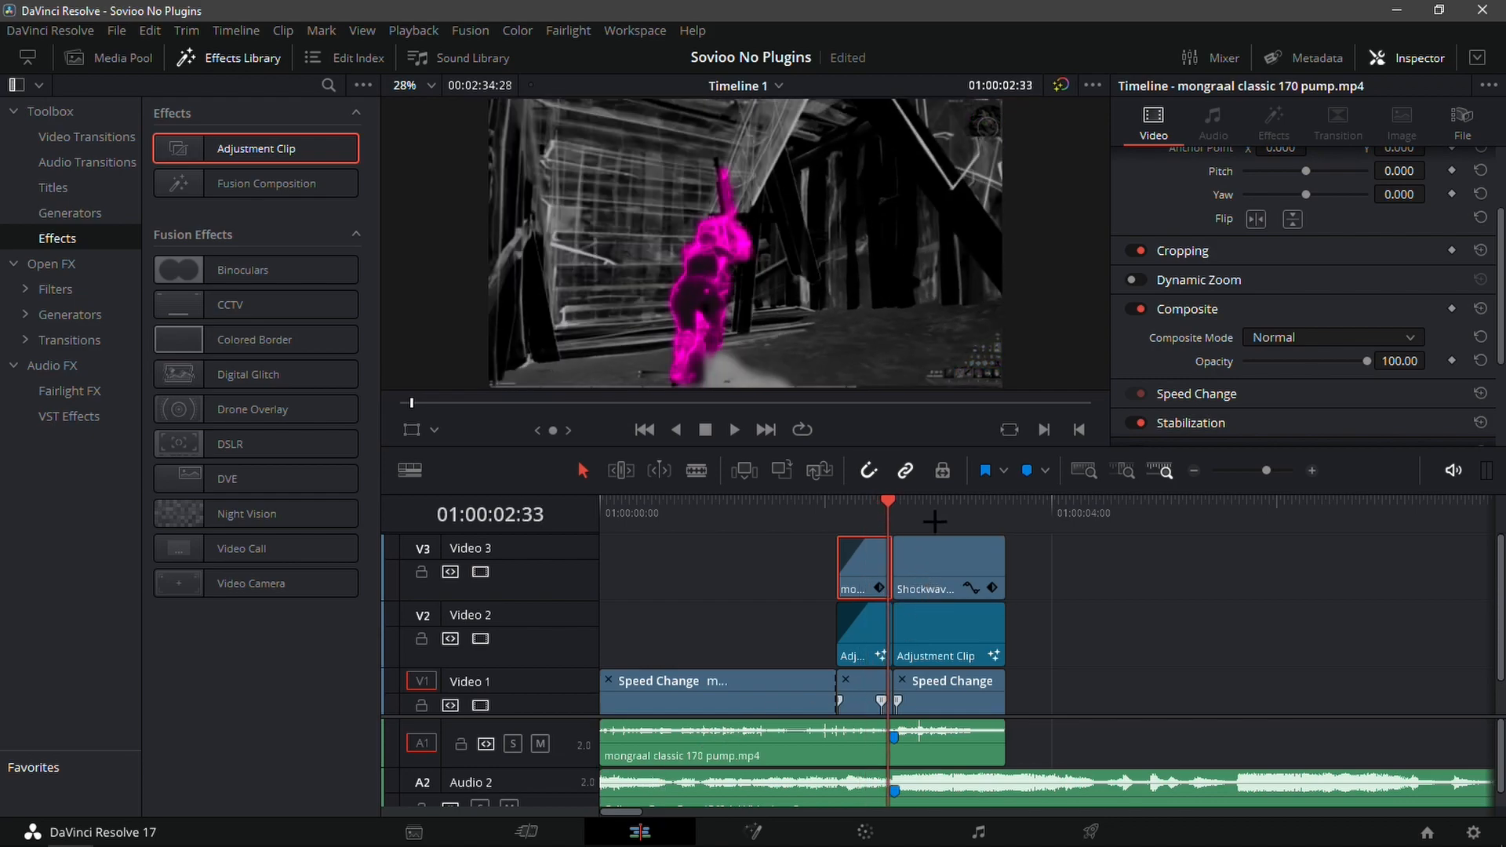
pyautogui.press('Right')
pyautogui.press('Right')
pyautogui.press('Right')
pyautogui.press('Right')
pyautogui.press('Right')
pyautogui.press('Right')
pyautogui.press('Right')
pyautogui.press('Right')
pyautogui.press('Right')
pyautogui.press('Right')
pyautogui.press('Right')
pyautogui.press('Right')
pyautogui.press('Right')
pyautogui.press('Right')
pyautogui.press('Right')
pyautogui.press('Right')
pyautogui.press('Right')
pyautogui.press('Right')
pyautogui.press('Right')
pyautogui.press('Right')
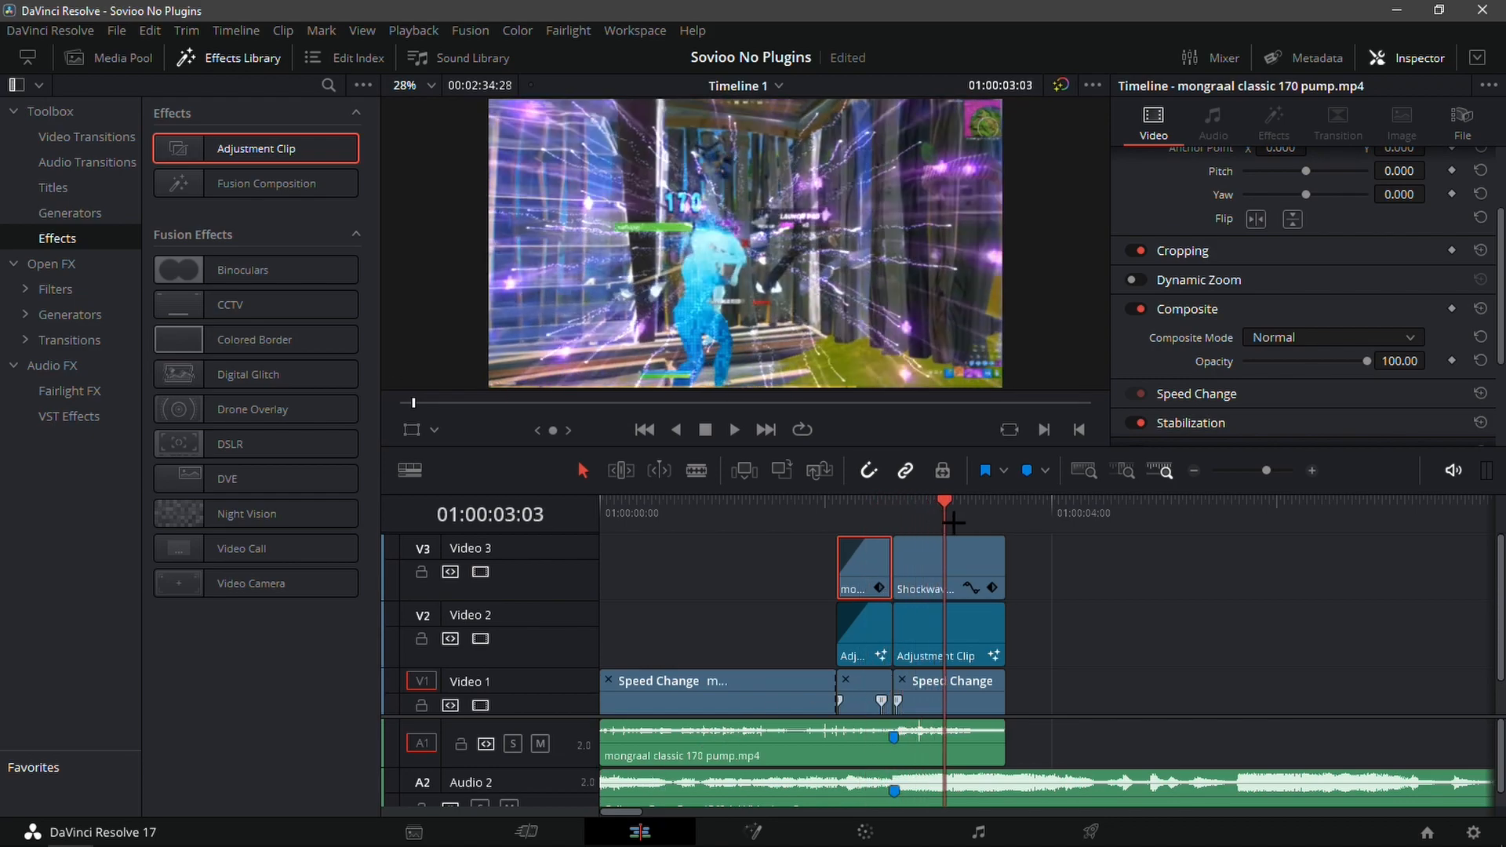
# Place an adjustment clip on a new Video 4 track from the timeline's start and open it in Fusion at 01:00:01:05
pyautogui.scroll(-2, 935, 592)
pyautogui.scroll(2, 1007, 669)
pyautogui.scroll(-2, 1018, 649)
pyautogui.moveTo(1074, 716); pyautogui.dragTo(1054, 796)
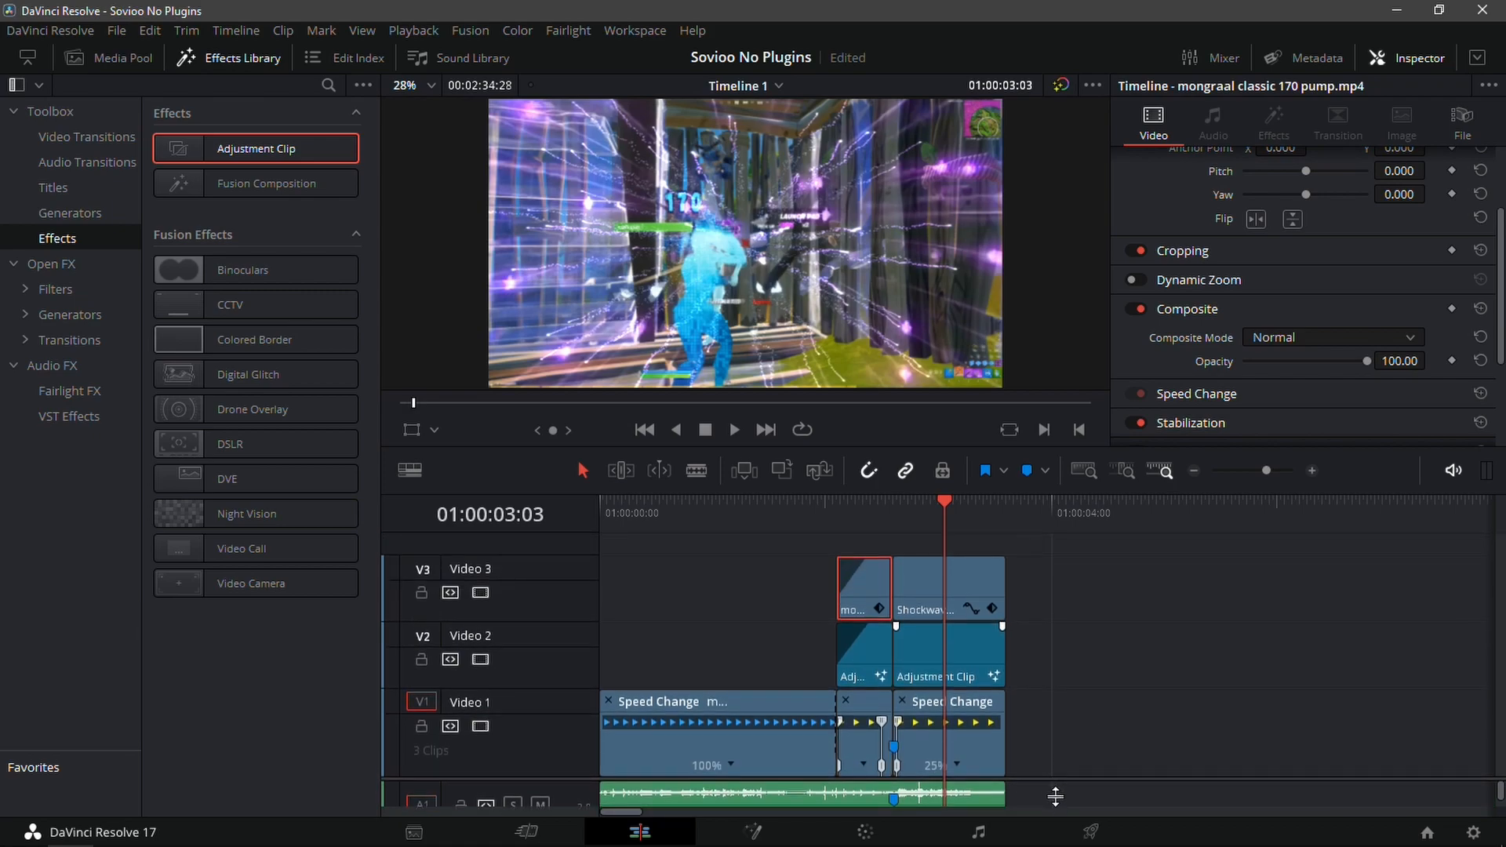
pyautogui.moveTo(228, 146); pyautogui.dragTo(717, 575)
pyautogui.moveTo(896, 505); pyautogui.dragTo(734, 653)
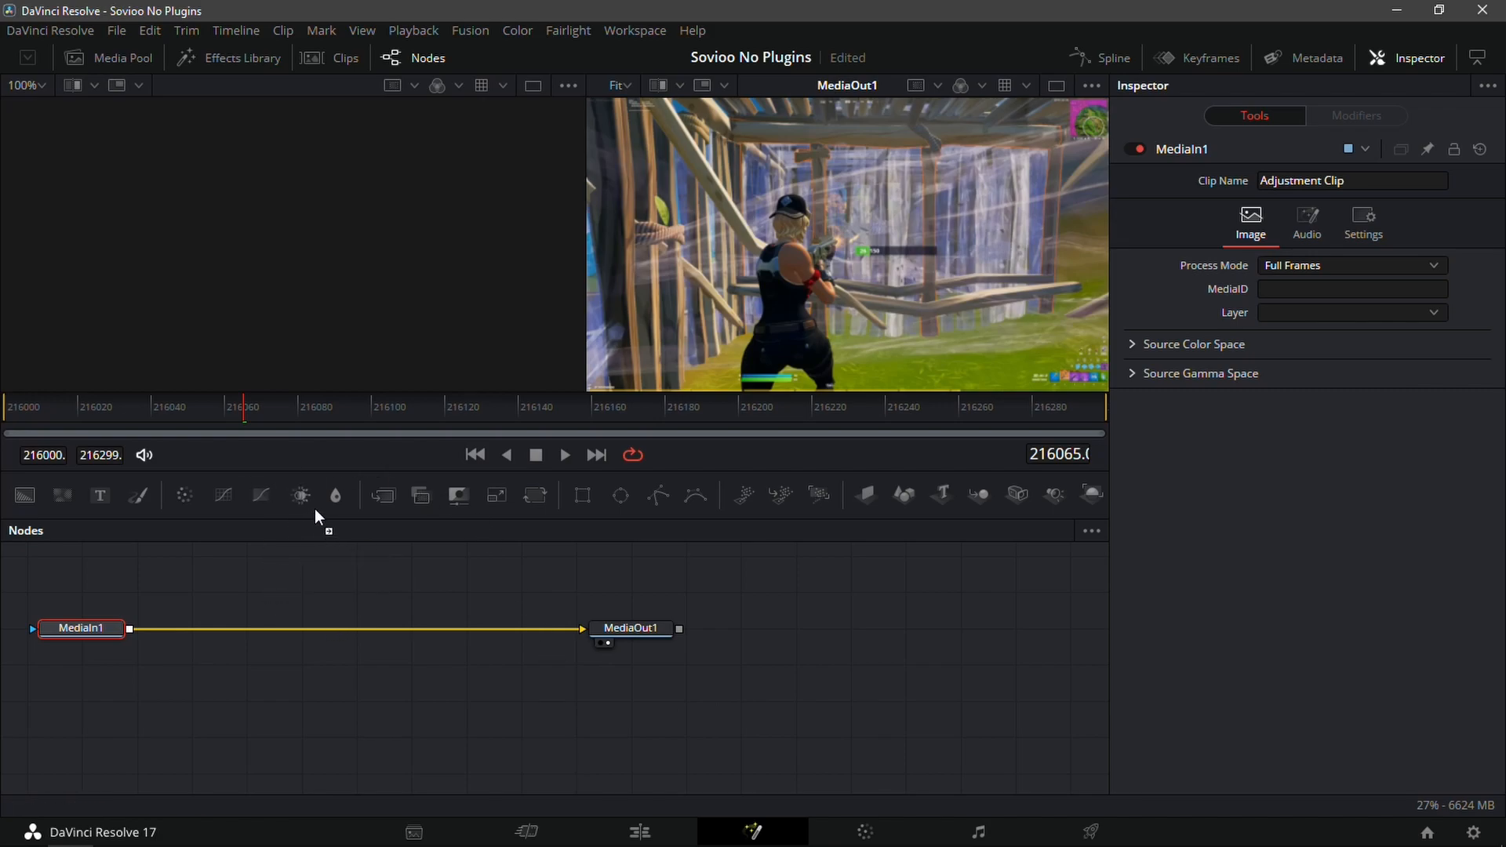
# Insert a Brightness/Contrast node between MediaIn1 and MediaOut1, with Saturation 1.35 and Brightness 0.057
pyautogui.moveTo(328, 642); pyautogui.dragTo(327, 634)
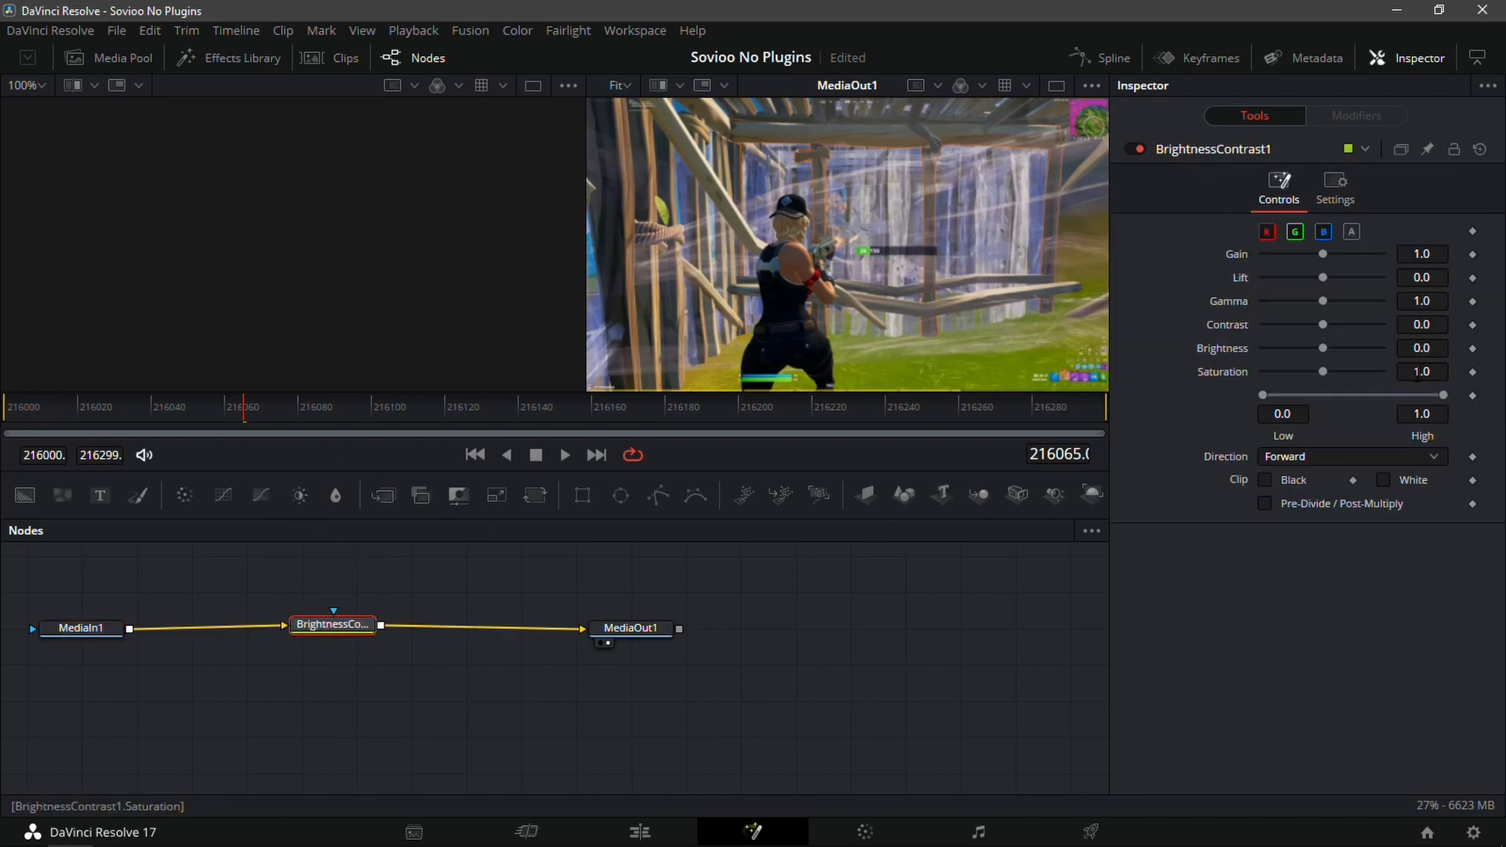
pyautogui.moveTo(1429, 368); pyautogui.dragTo(1481, 368)
pyautogui.write('1.35')
pyautogui.press('Tab')
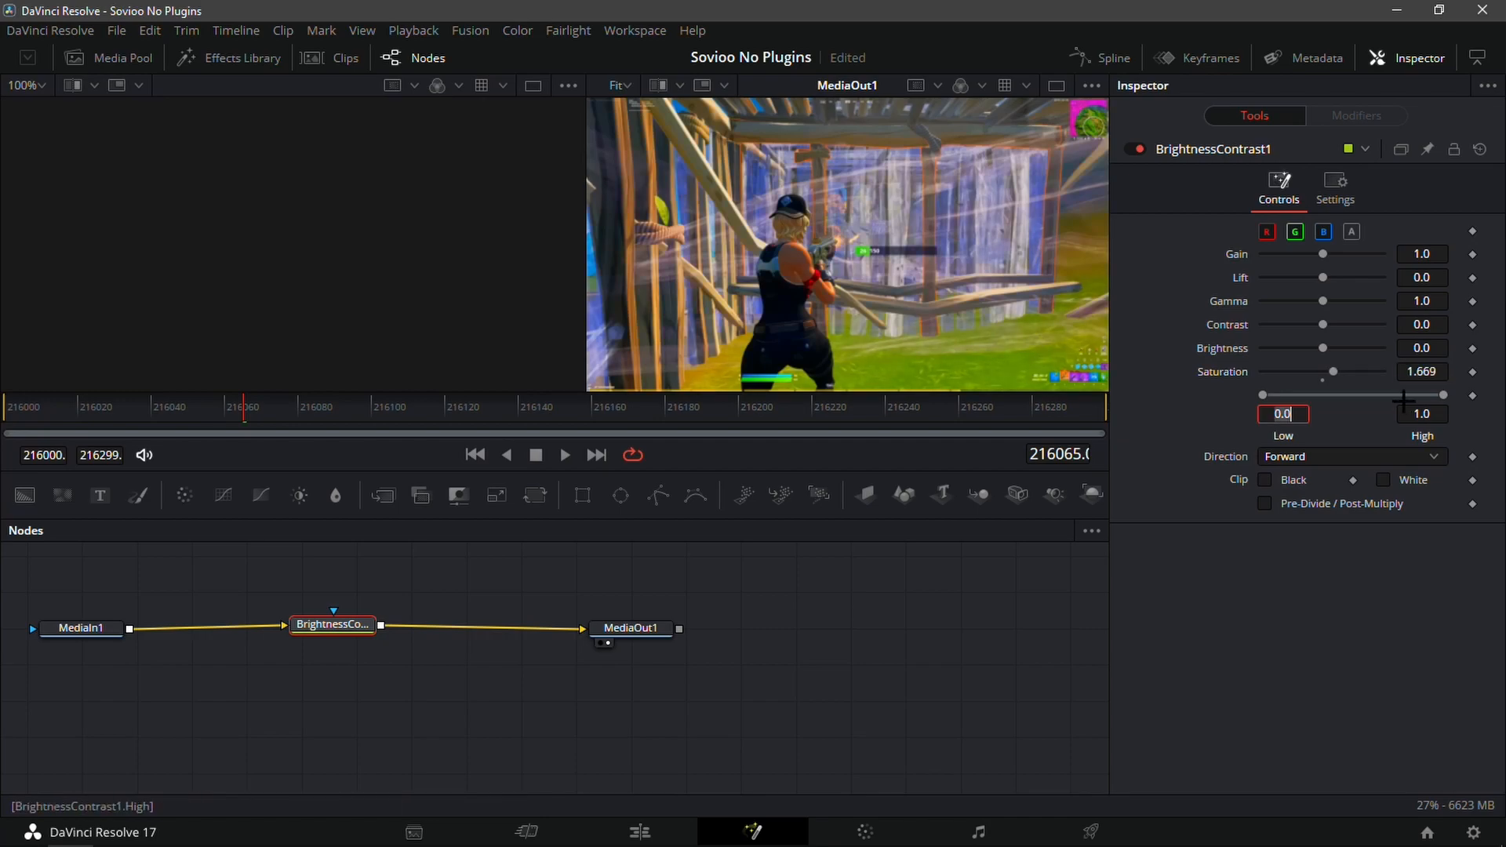
pyautogui.click(1441, 367)
pyautogui.write('1.35')
pyautogui.press('Tab')
pyautogui.moveTo(1442, 347); pyautogui.dragTo(1491, 348)
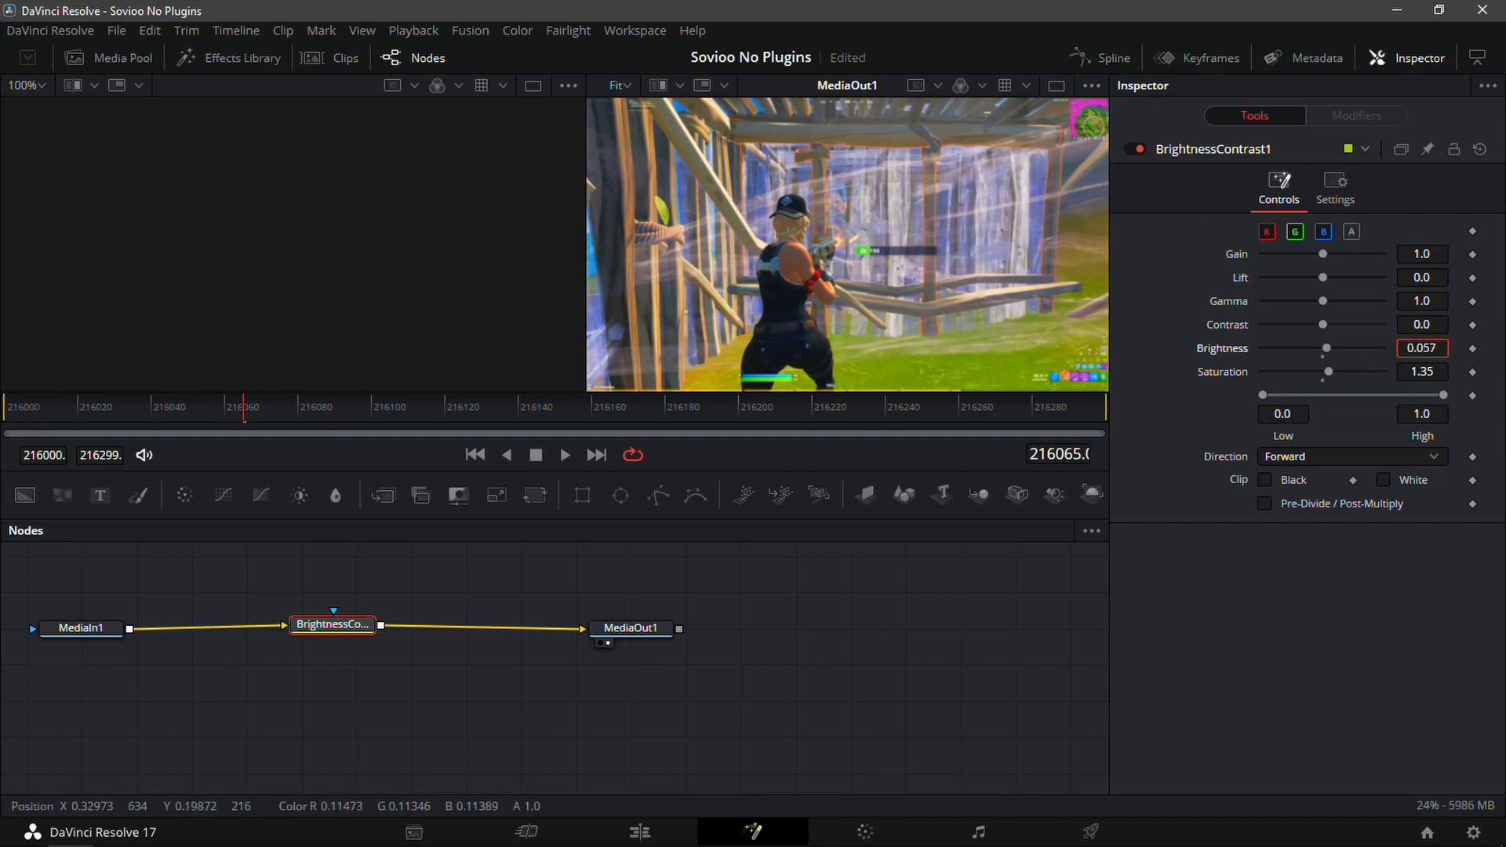
# Return to the Edit page, play the edit and step through the effects section to review the color adjustment
pyautogui.click(639, 831)
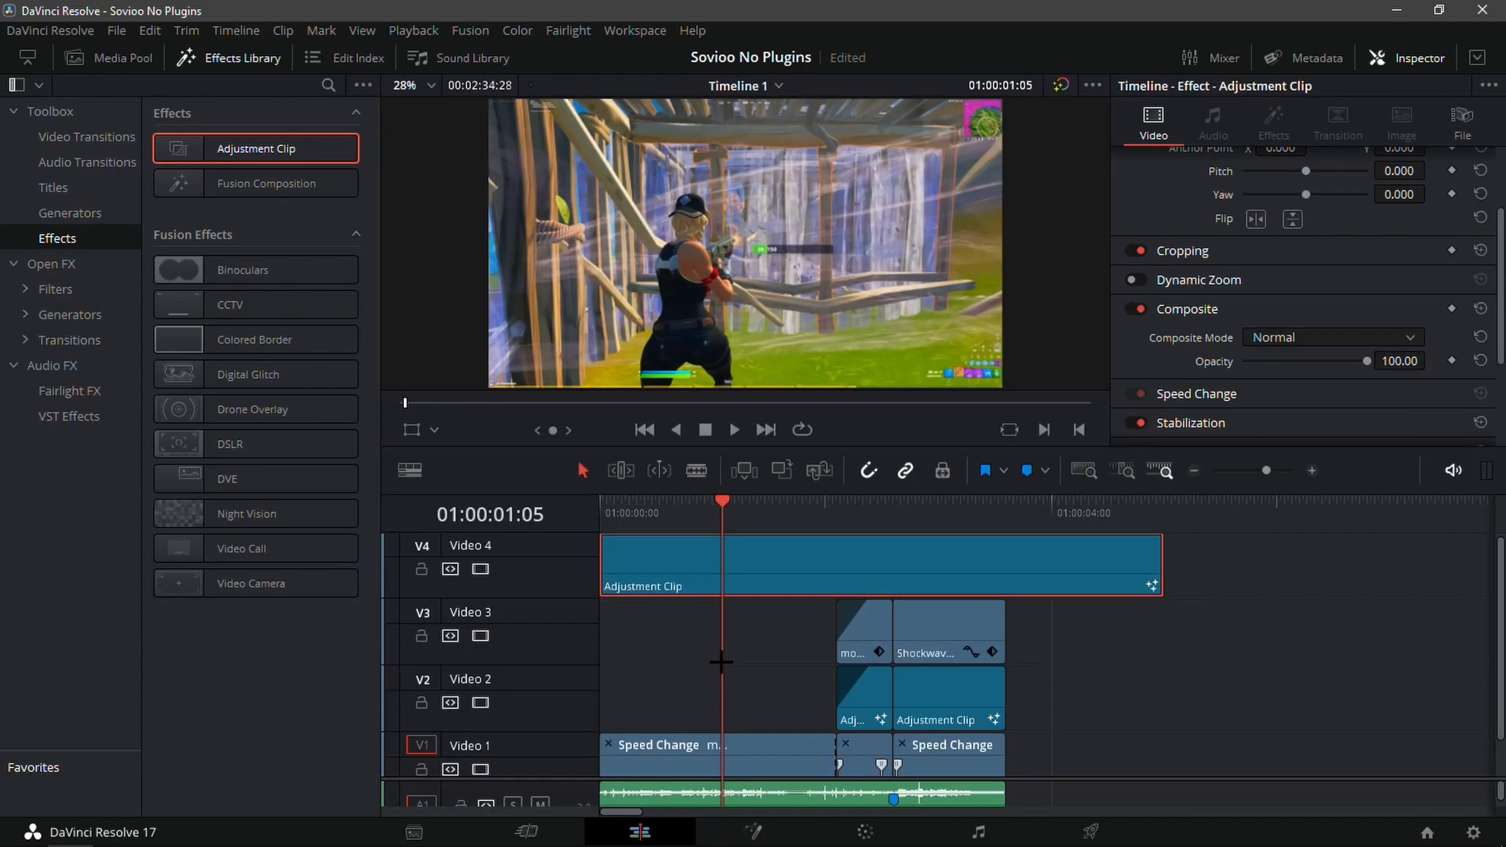
pyautogui.press('space')
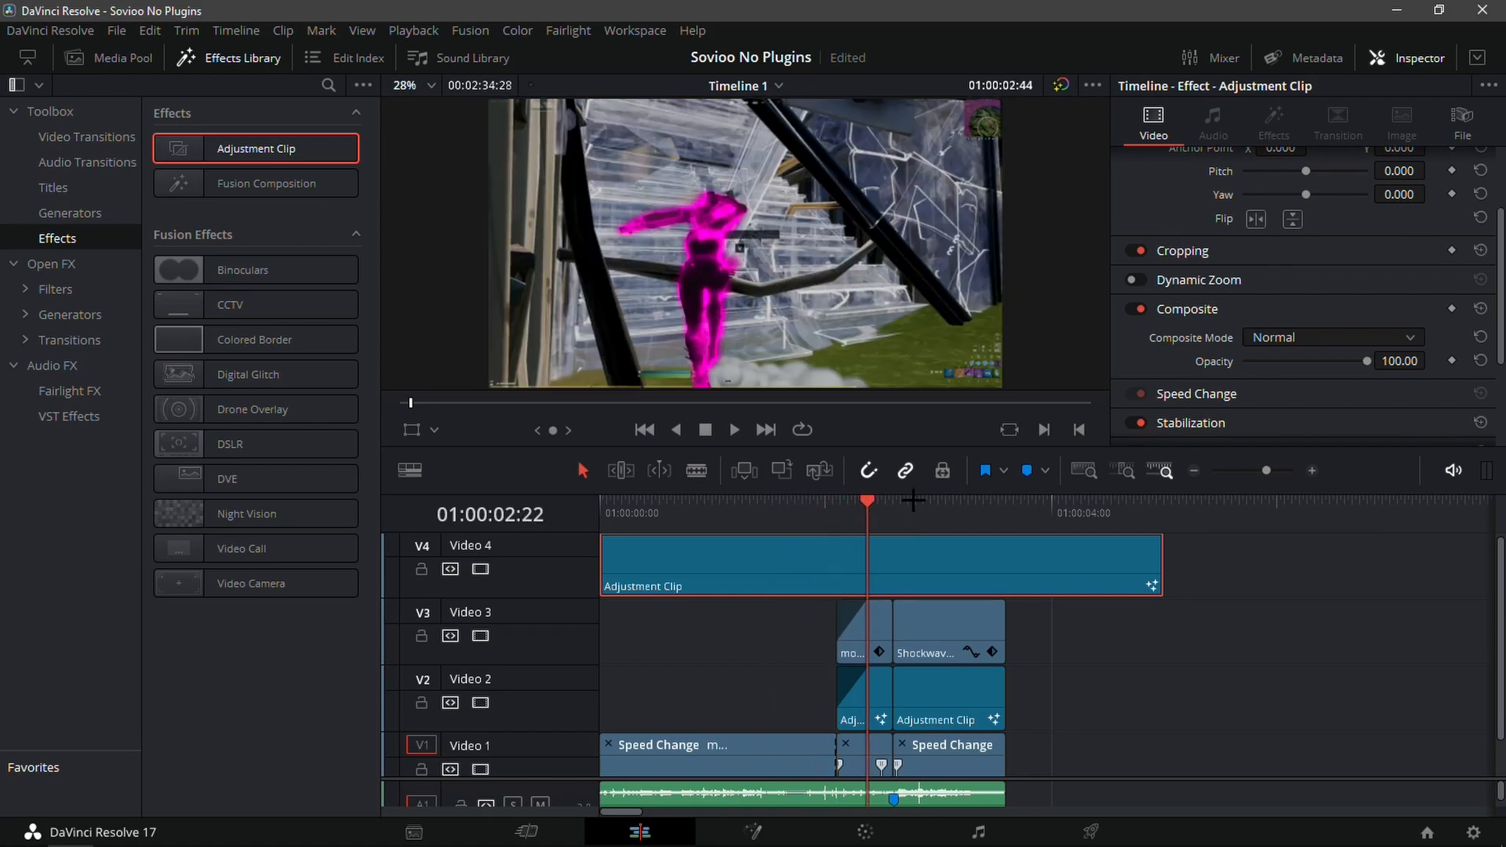
pyautogui.press('Left')
pyautogui.press('Left')
pyautogui.press('Right')
pyautogui.press('Right')
pyautogui.press('Right')
pyautogui.press('Right')
pyautogui.press('Right')
pyautogui.press('Right')
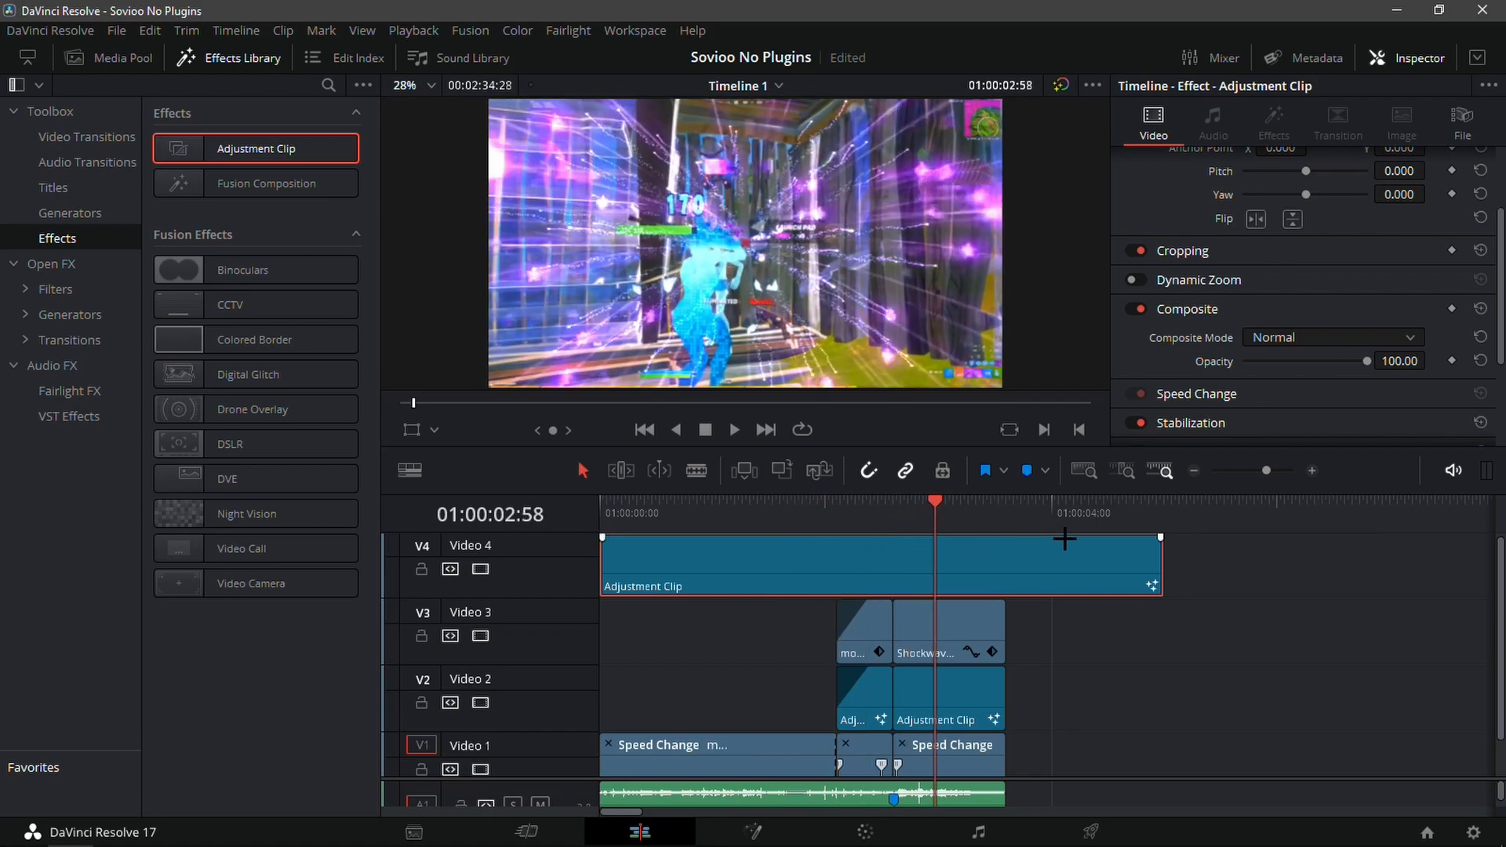
# Trim the end of the Video 4 adjustment clip to match the end of the clips below
pyautogui.scroll(-2, 1135, 567)
pyautogui.moveTo(1124, 589); pyautogui.dragTo(1004, 553)
# Open the glowing masked clip on Video 3 in Fusion and set ColorCorrector1's Hue to -0.187
pyautogui.moveTo(890, 514); pyautogui.dragTo(869, 644)
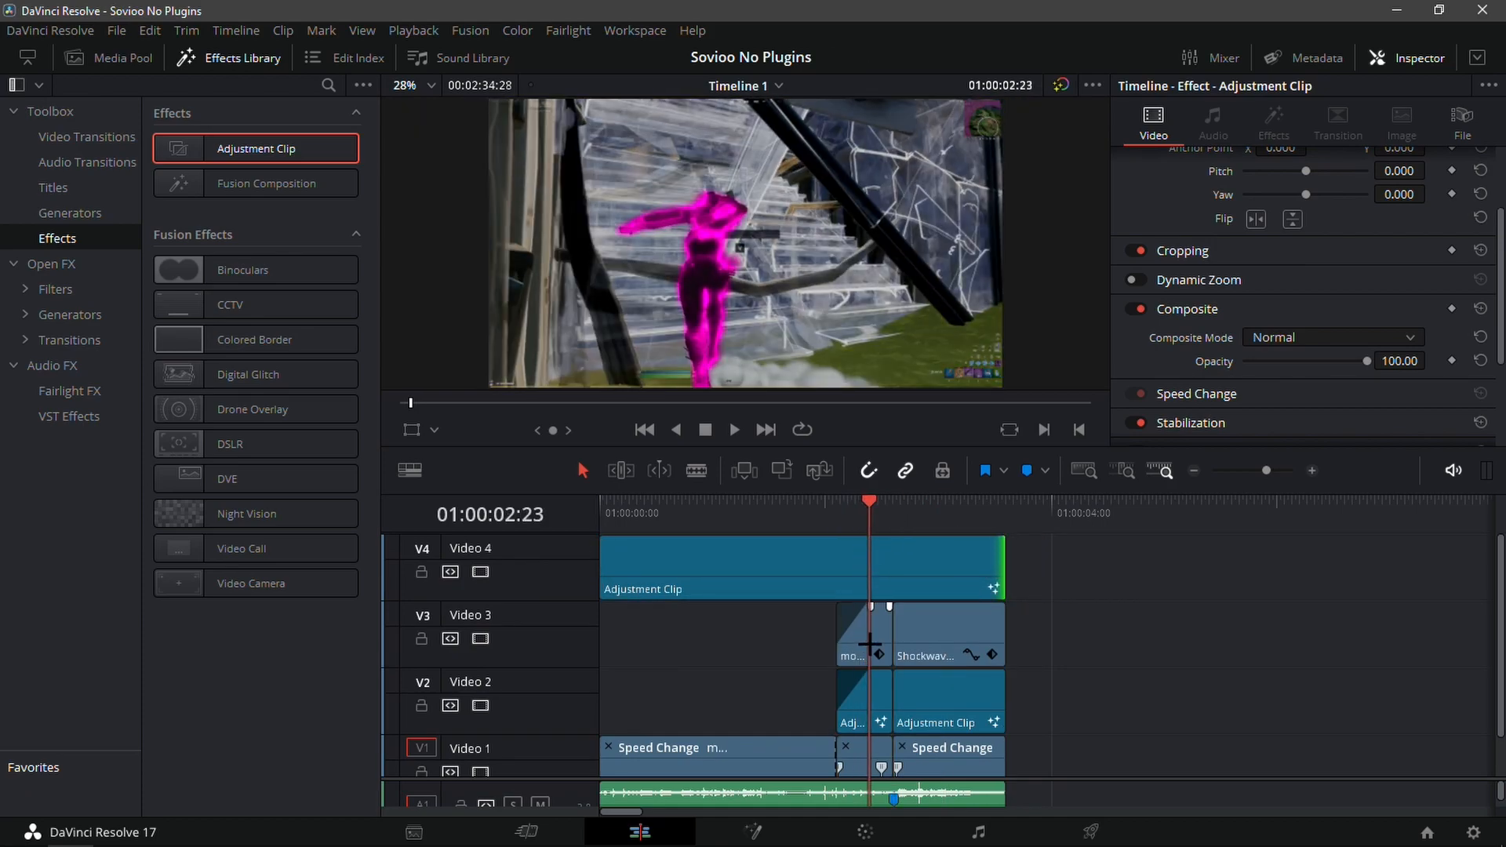
pyautogui.click(863, 627)
pyautogui.rightClick(869, 625)
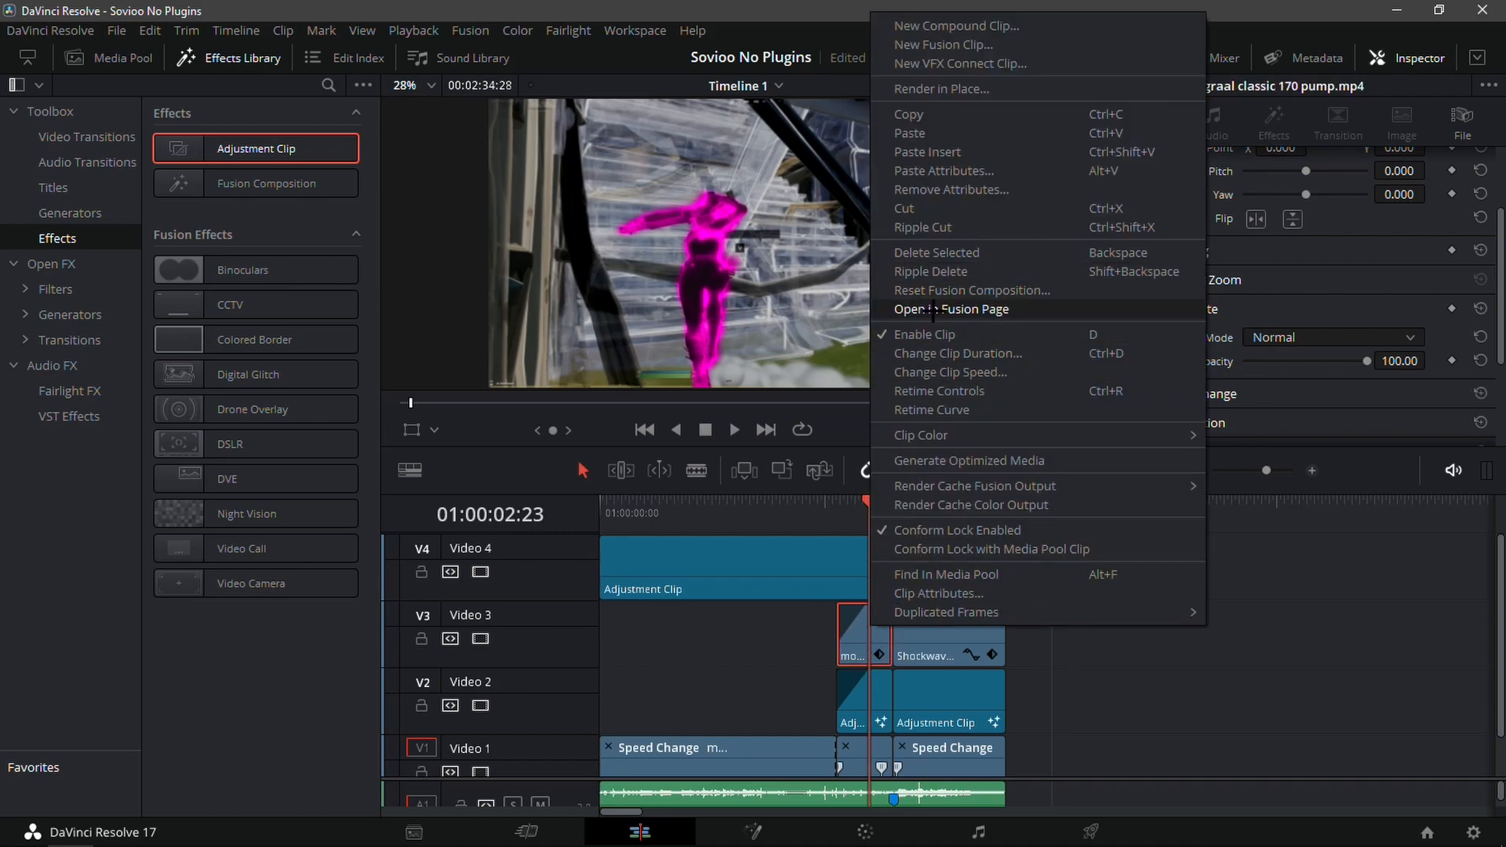
pyautogui.click(943, 309)
pyautogui.click(701, 719)
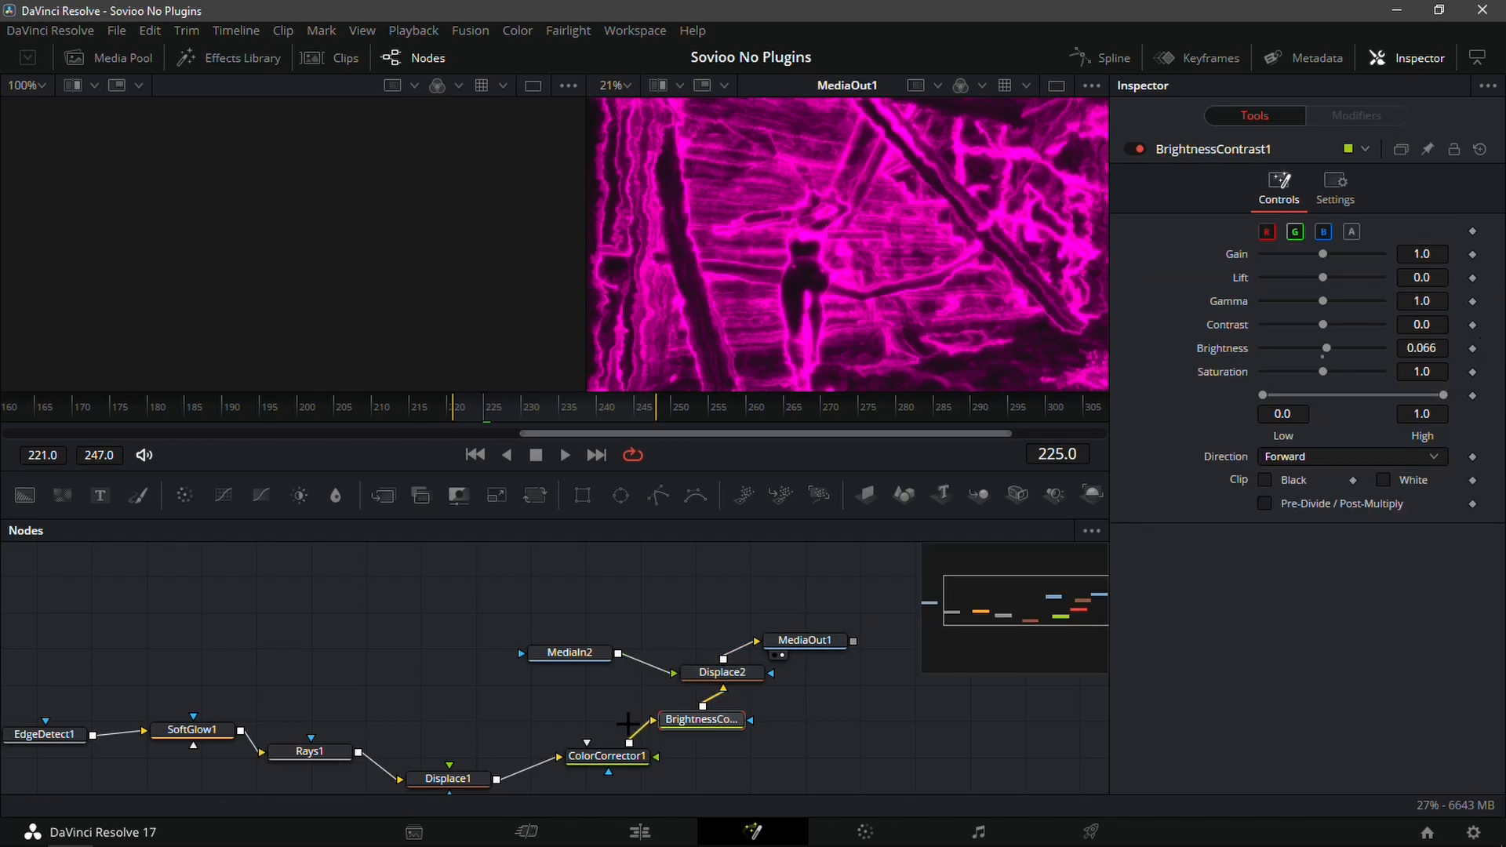
pyautogui.click(611, 755)
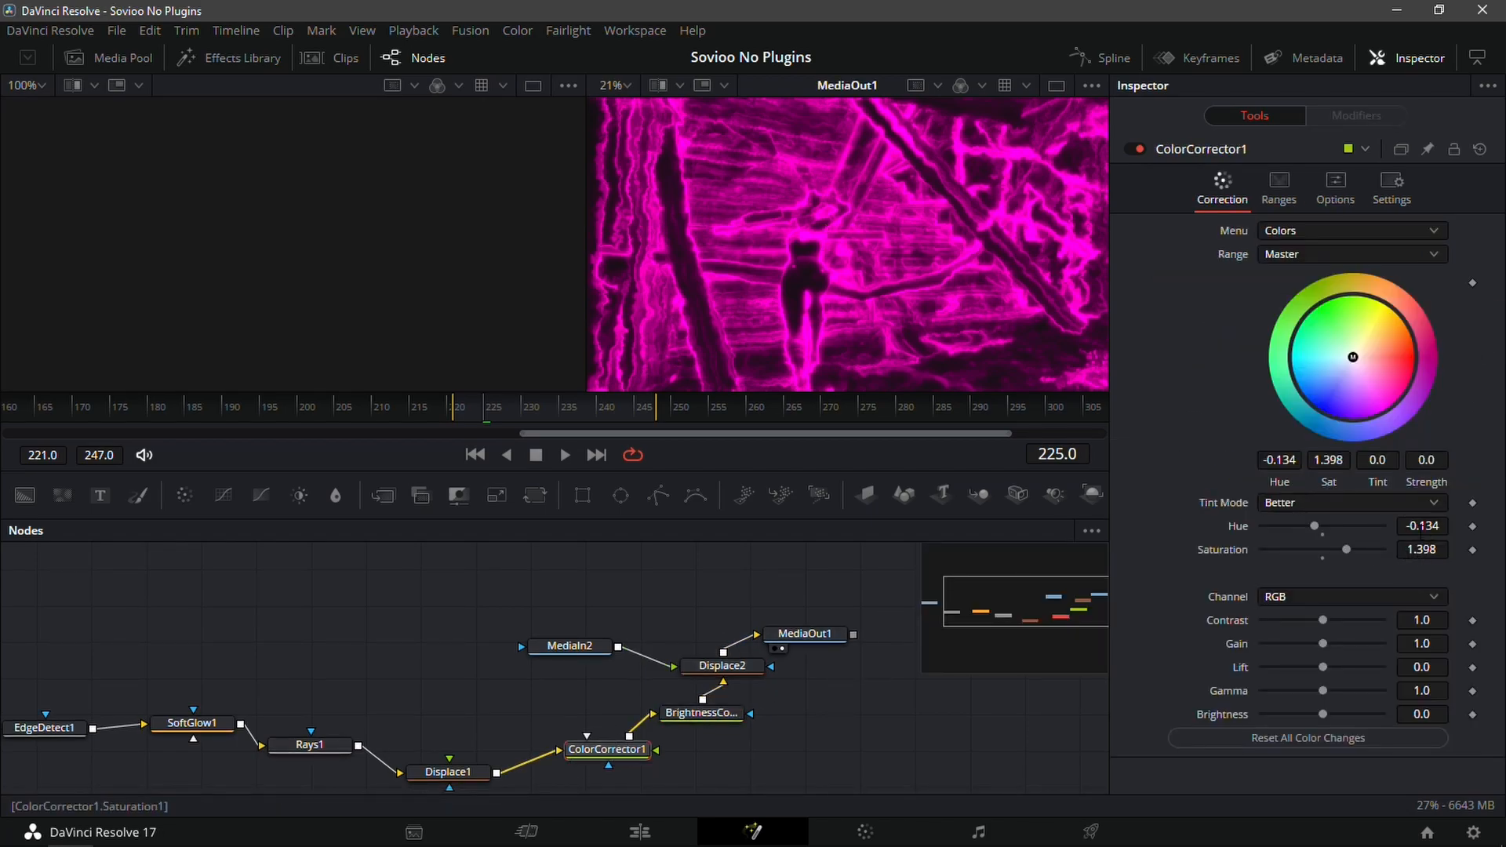
pyautogui.moveTo(1315, 527)
pyautogui.mouseDown()
pyautogui.moveTo(1261, 526)
pyautogui.moveTo(1311, 526)
pyautogui.mouseUp()
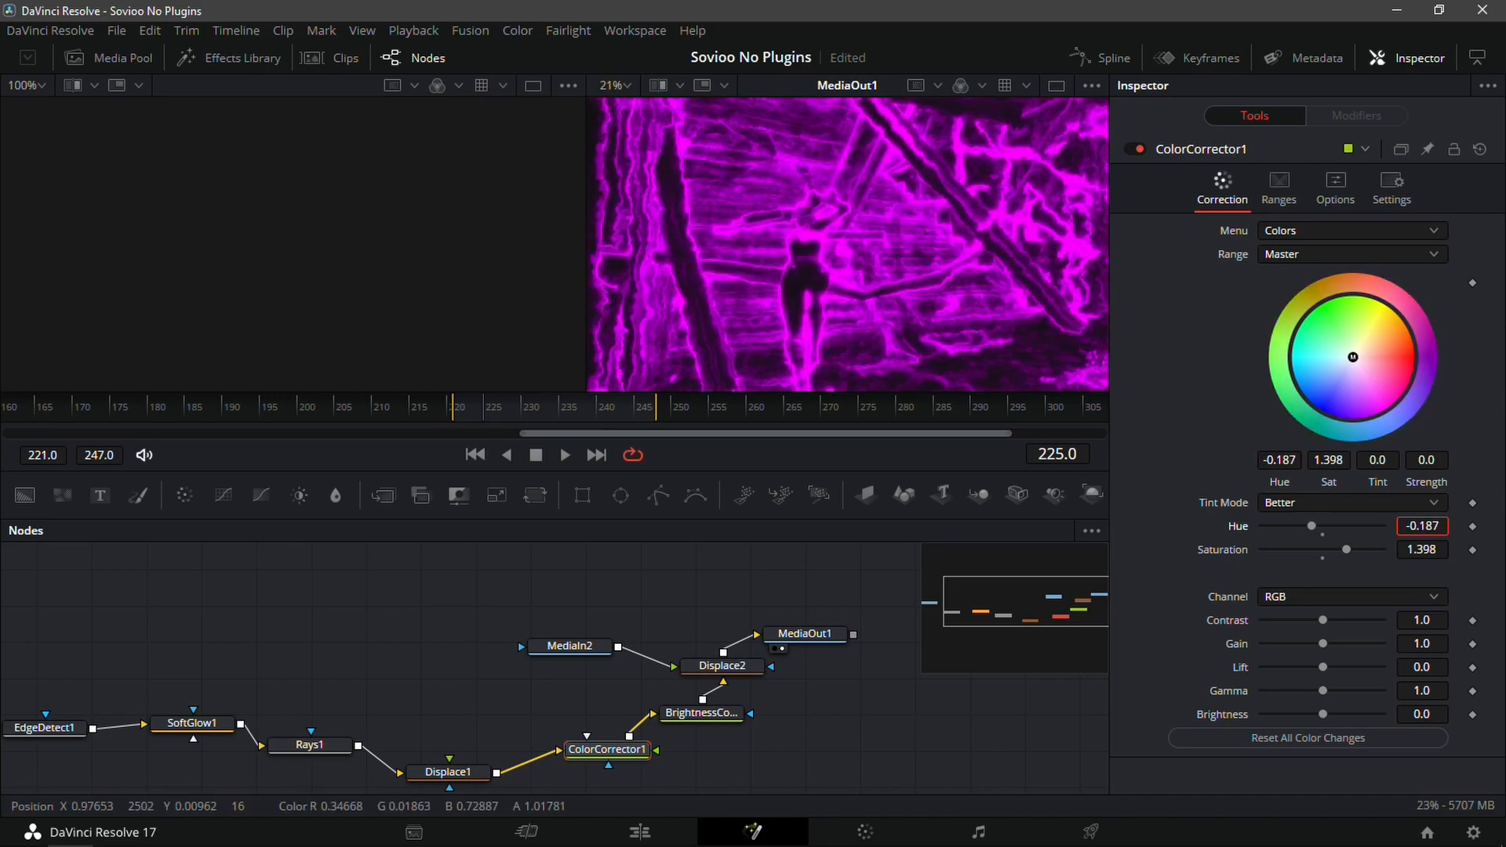
# Return to the Edit page, play the edit and step back and forth through the glow and shockwave frames
pyautogui.click(640, 832)
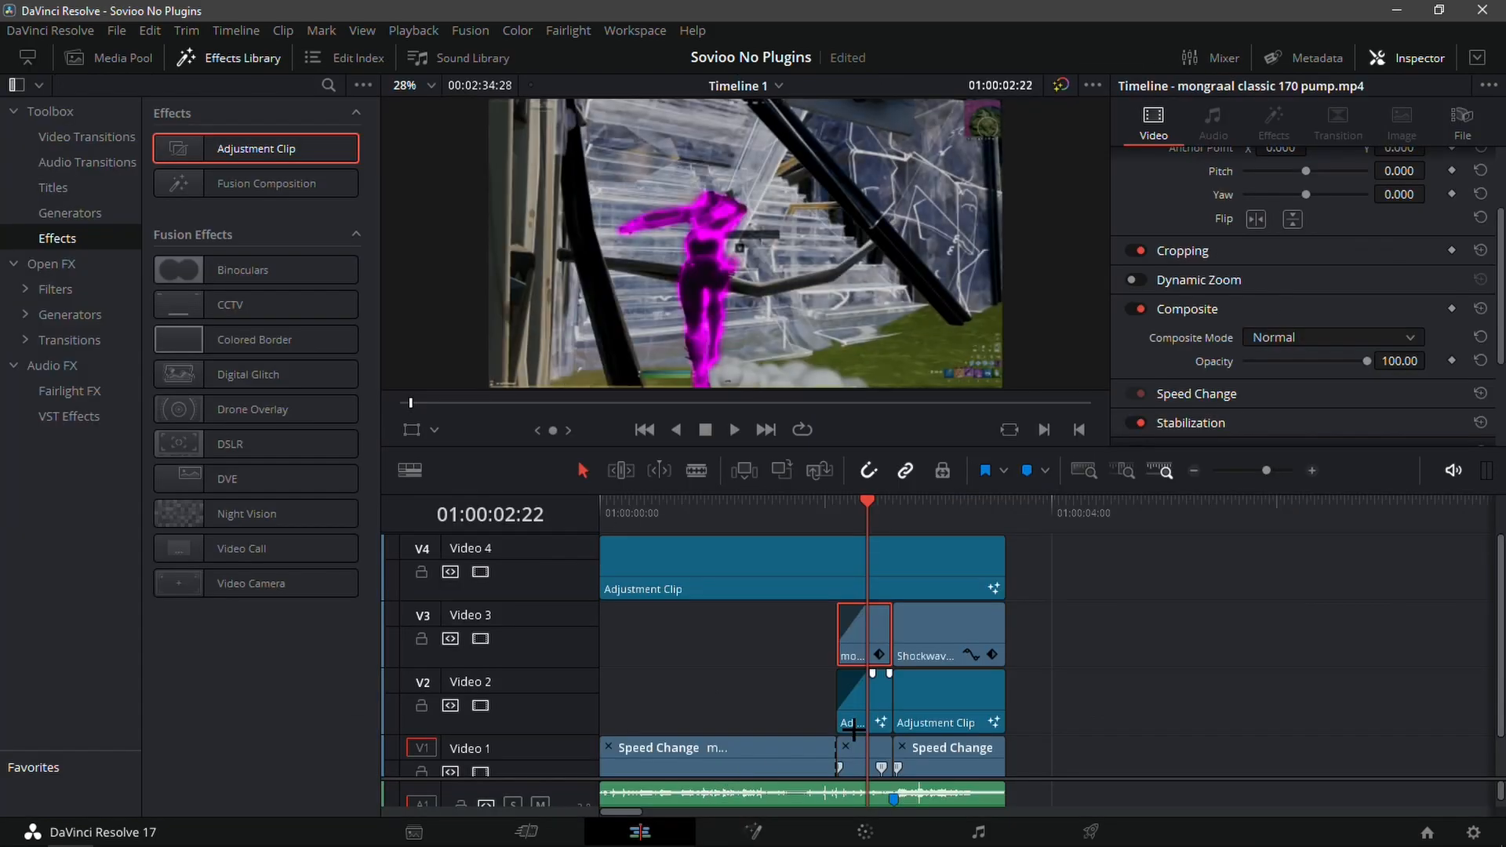
pyautogui.press('space')
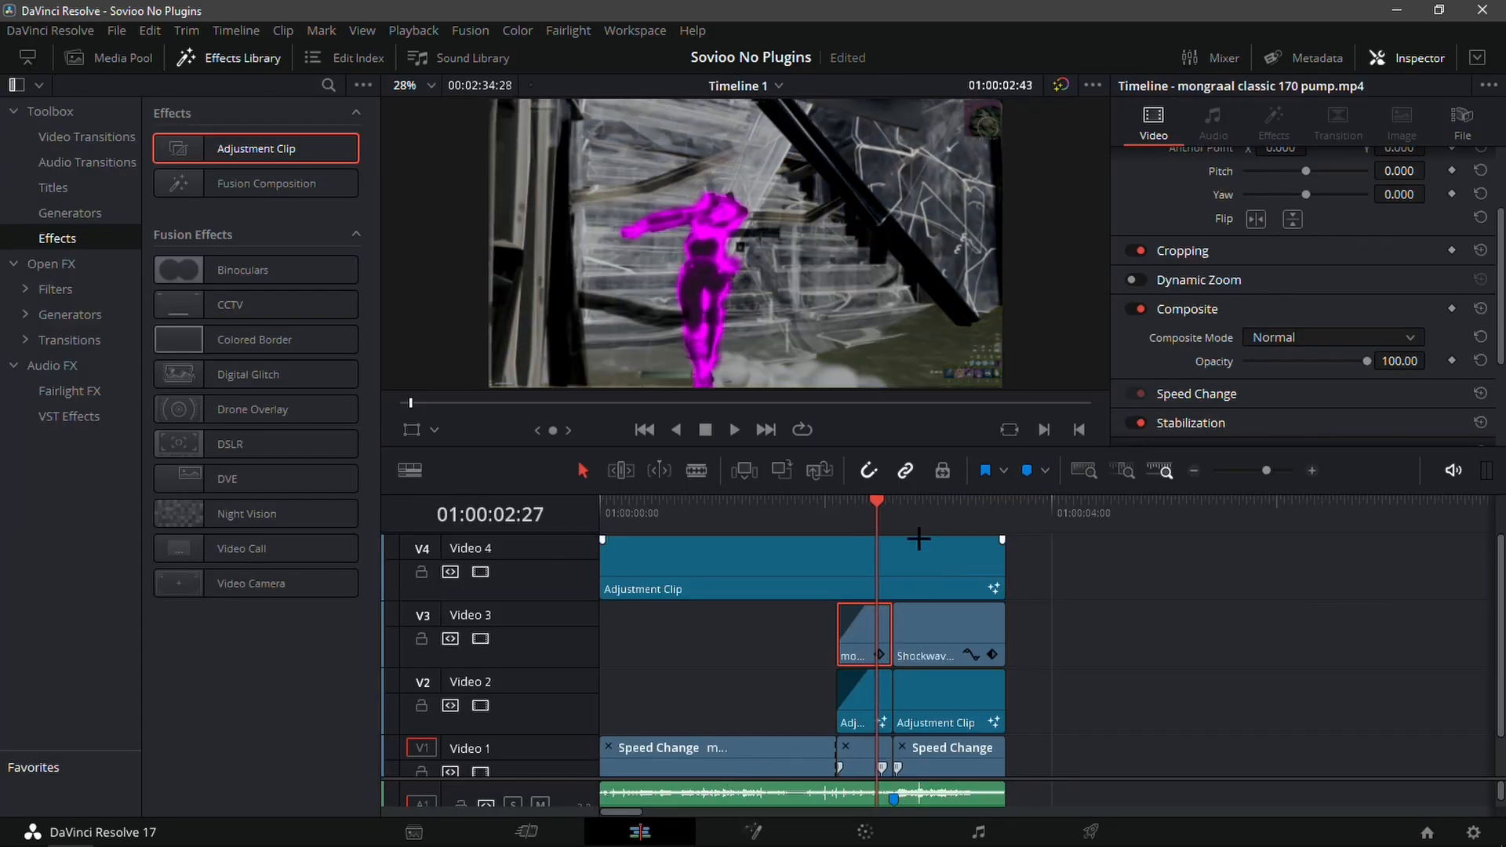
pyautogui.press('Left')
pyautogui.press('Left')
pyautogui.press('Left')
pyautogui.press('Left')
pyautogui.press('Left')
pyautogui.press('Left')
pyautogui.press('Left')
pyautogui.press('Left')
pyautogui.press('Left')
pyautogui.press('Left')
pyautogui.press('Left')
pyautogui.press('Left')
pyautogui.press('Left')
pyautogui.press('Left')
pyautogui.press('Left')
pyautogui.press('Left')
pyautogui.press('Left')
pyautogui.press('Left')
pyautogui.press('Left')
pyautogui.press('Left')
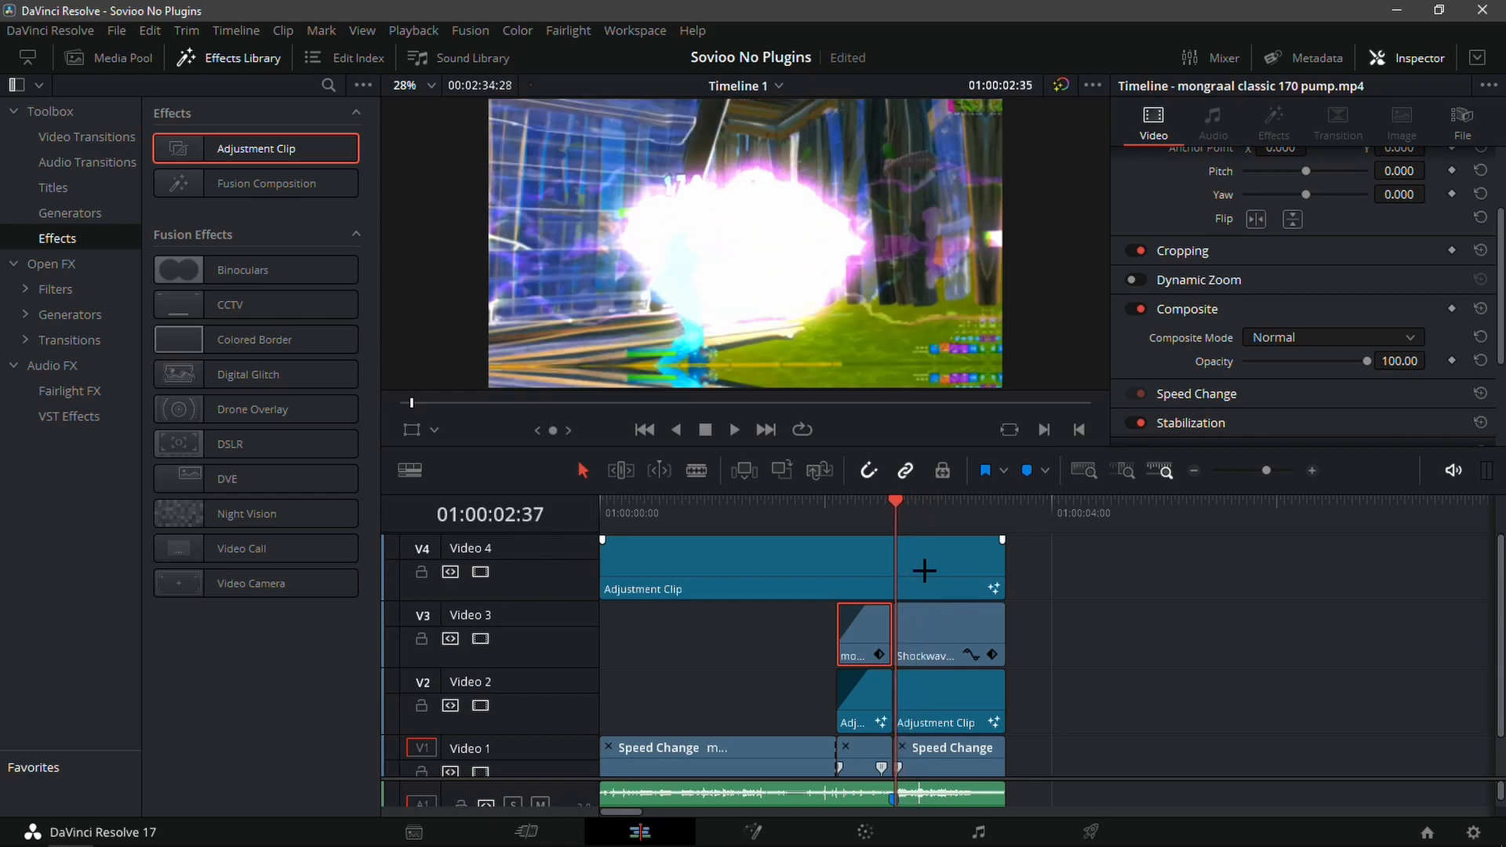
pyautogui.press('Left')
pyautogui.press('Left')
pyautogui.press('Left')
pyautogui.press('Left')
pyautogui.press('Left')
pyautogui.press('Left')
pyautogui.press('Left')
pyautogui.press('Left')
pyautogui.press('Left')
pyautogui.press('Left')
pyautogui.press('Left')
pyautogui.press('Left')
pyautogui.press('Left')
pyautogui.press('Left')
pyautogui.press('Left')
pyautogui.press('Left')
pyautogui.press('Left')
pyautogui.press('Left')
pyautogui.press('Left')
pyautogui.press('Left')
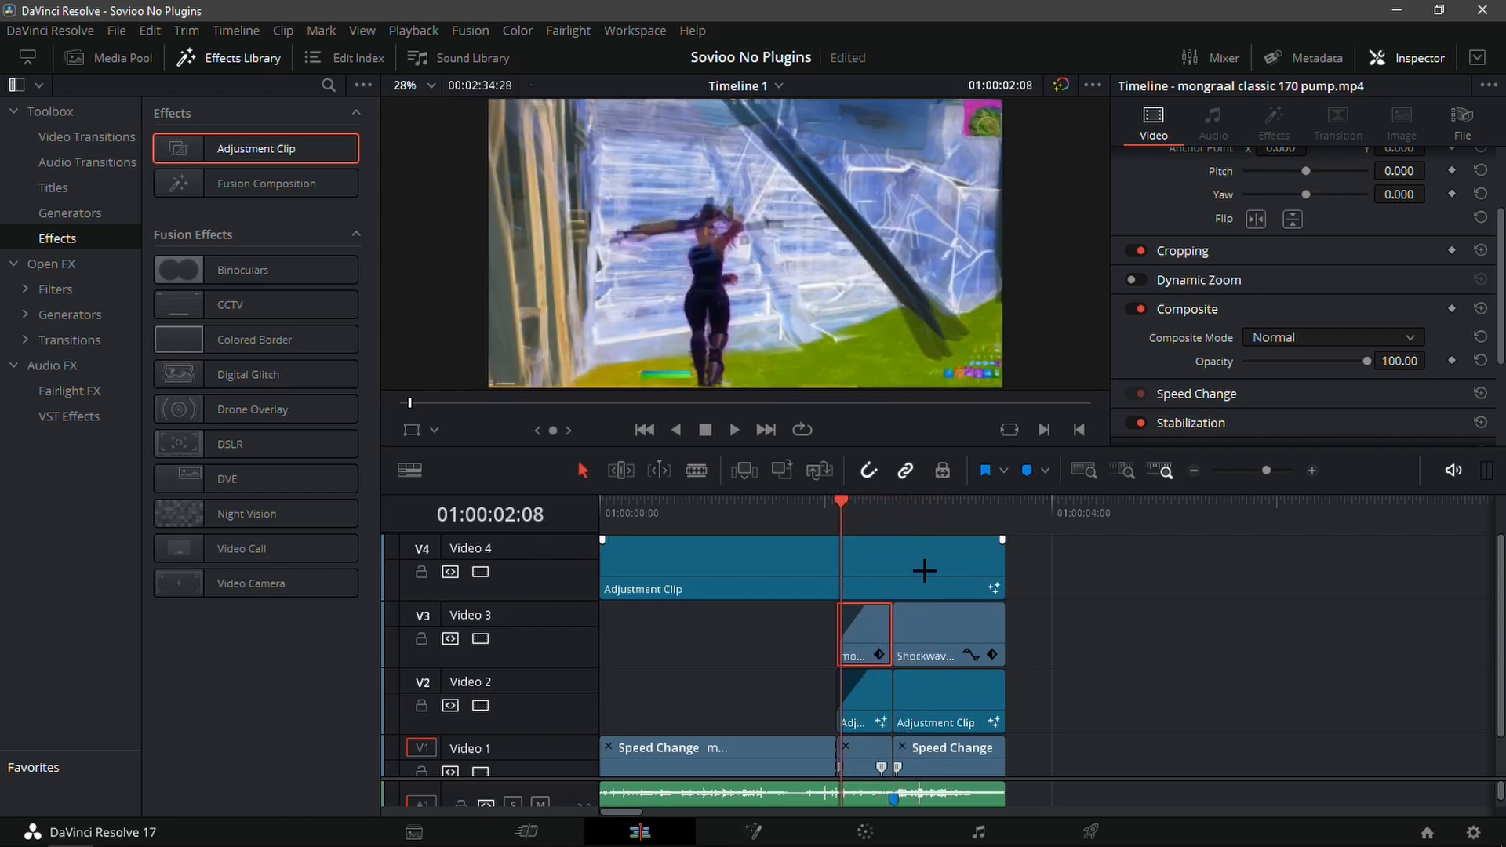
pyautogui.press('Right')
pyautogui.press('Right')
pyautogui.press('Right')
pyautogui.press('Right')
pyautogui.press('Right')
pyautogui.press('Right')
pyautogui.press('Right')
pyautogui.press('Right')
pyautogui.press('Right')
pyautogui.press('Right')
pyautogui.press('Right')
pyautogui.press('Right')
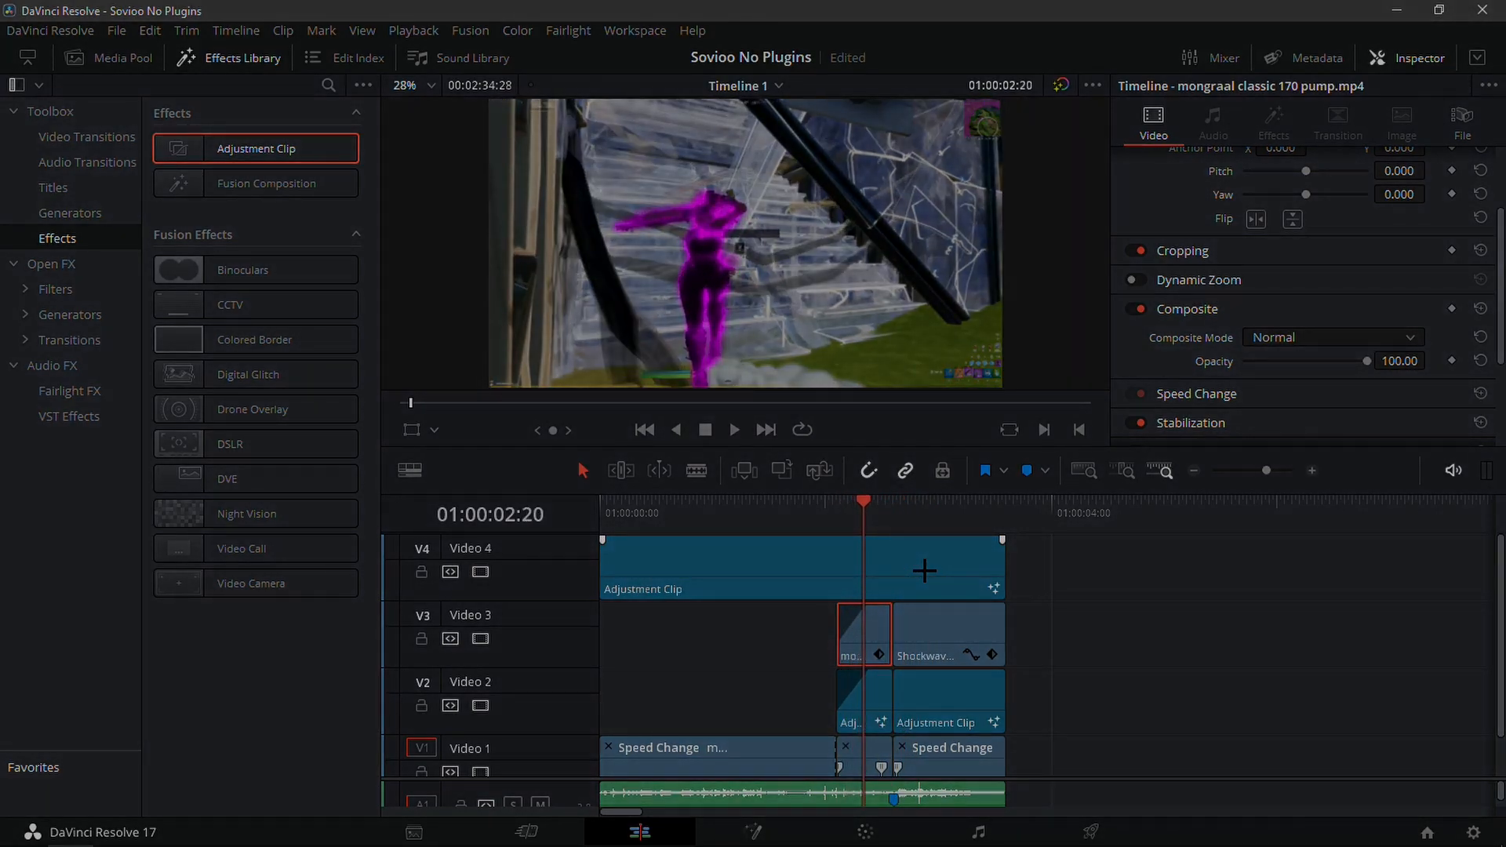